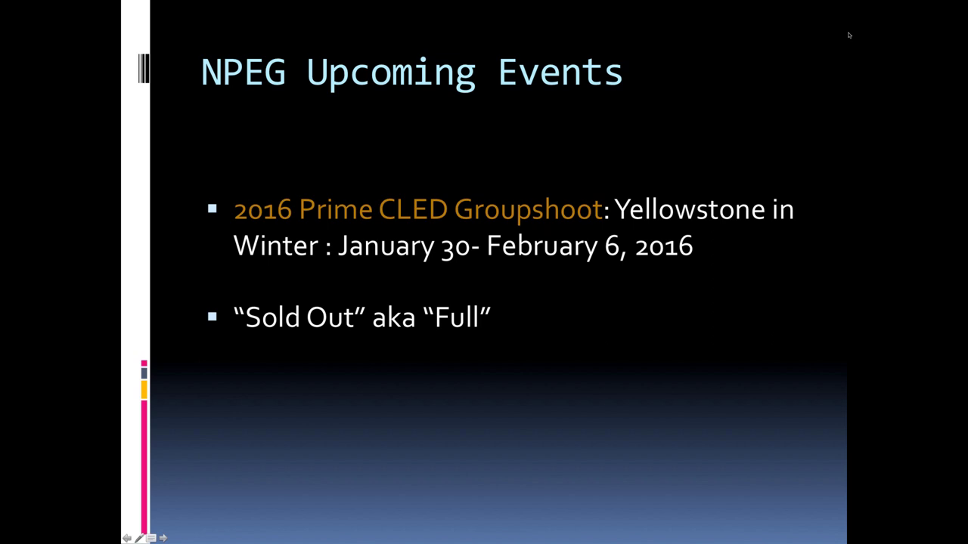
Step: Advance through the Lightroom Resources slide to the Image/Monitor Resolution slide
key("Right")
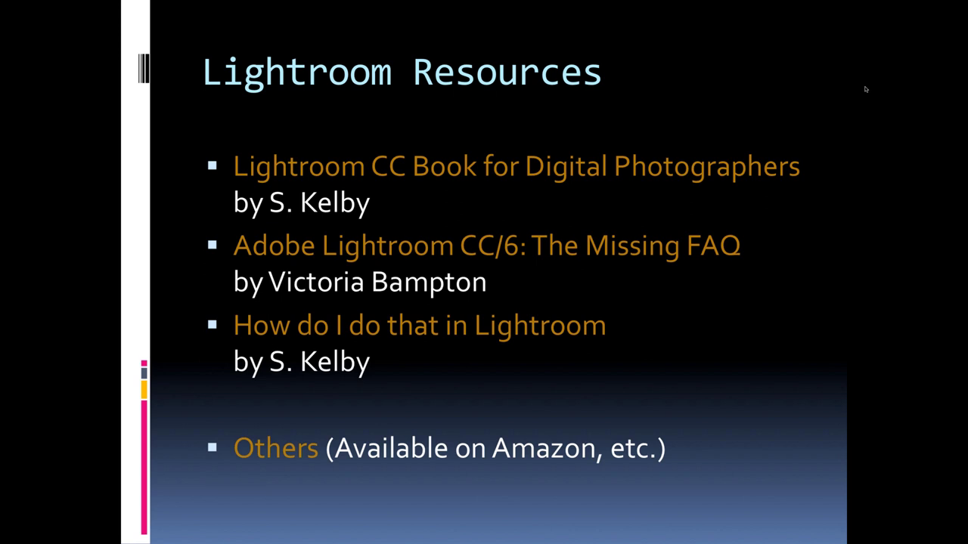
key("Right")
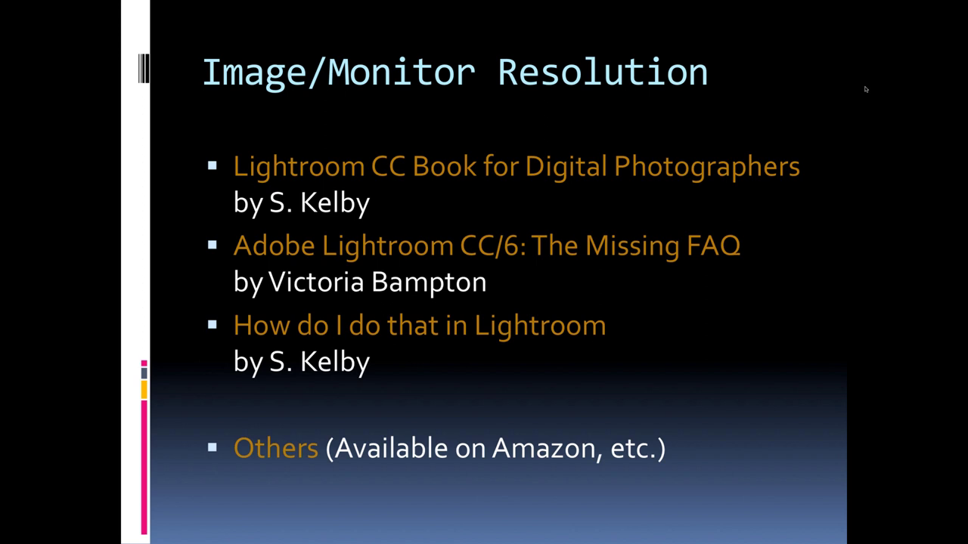
Step: Reveal the camera resolutions (5760 x 3840, 5472 x 3648) and monitor resolutions list
key("Right")
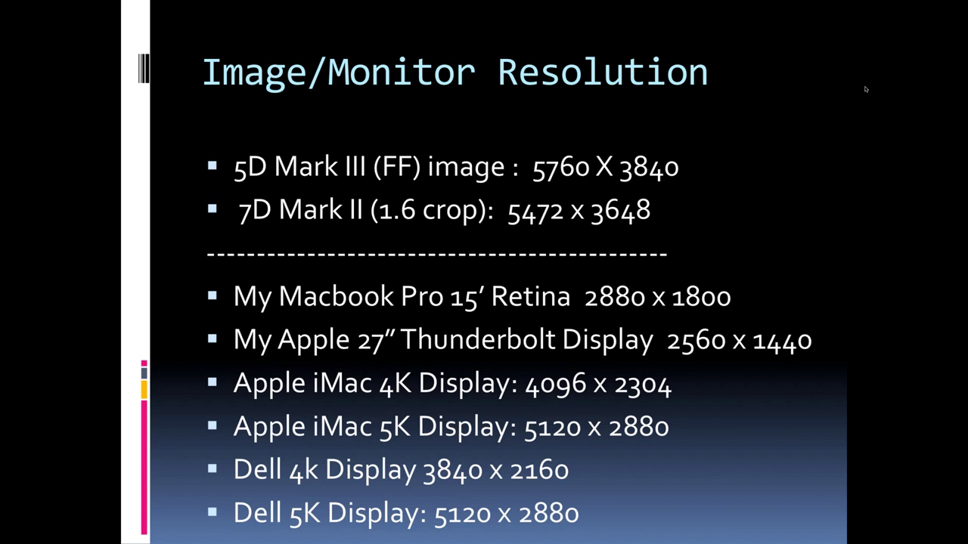
Step: Advance to the Post Processing slide with its four bullets about making 'Purdy Pictures'
key("Right")
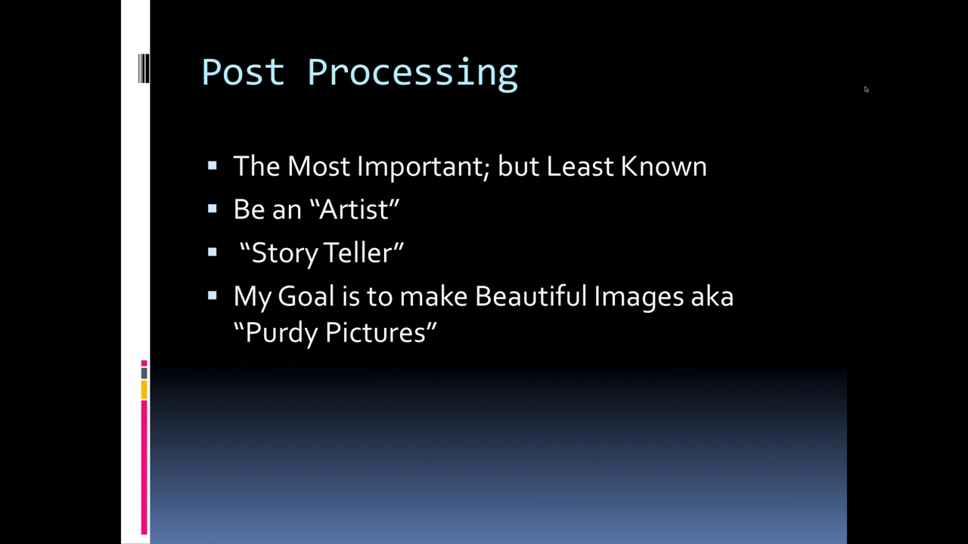
Step: Step through the Cleaning Up Your Images slide to the Emotive Photographs slide
key("Right")
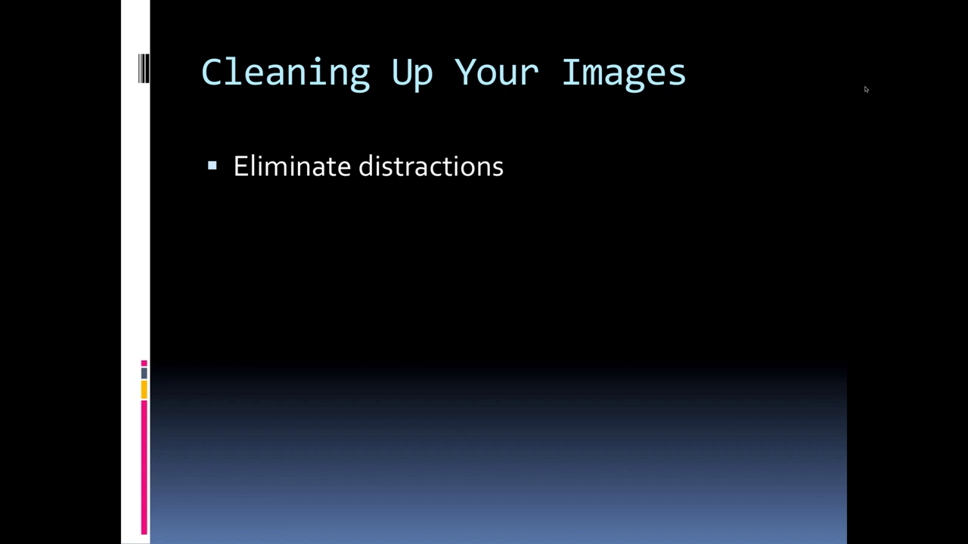
key("Right")
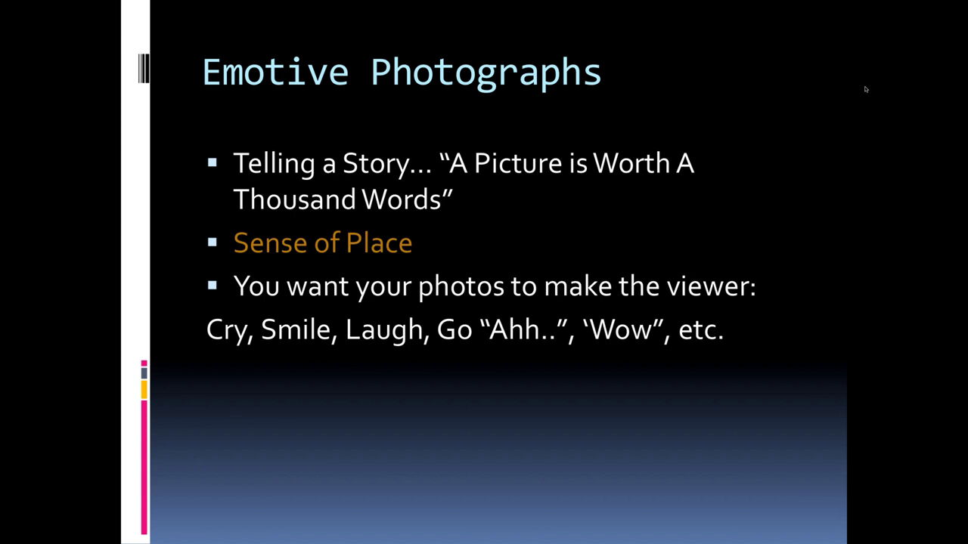
Step: Advance past the RAW workflow slide to the Photos to "Paintings" and More slide
key("Right")
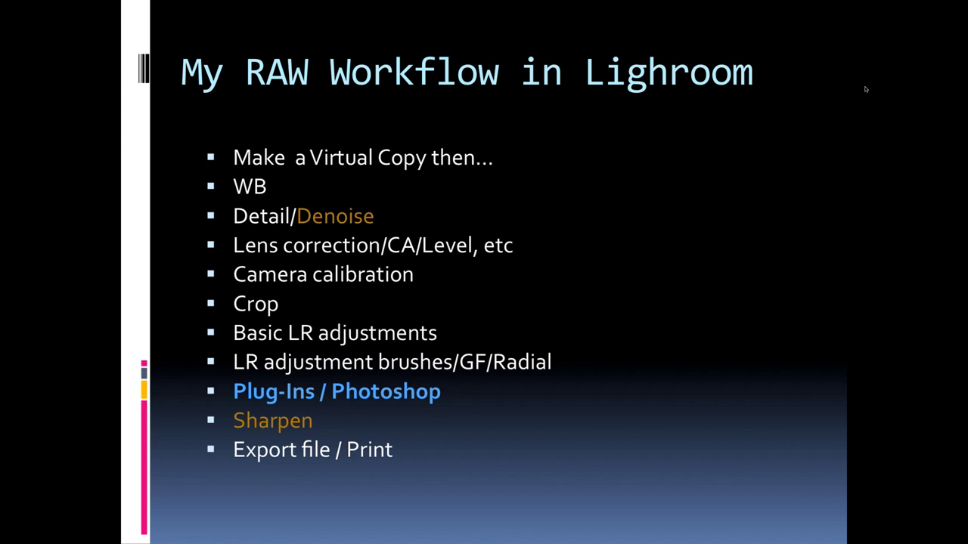
key("Right")
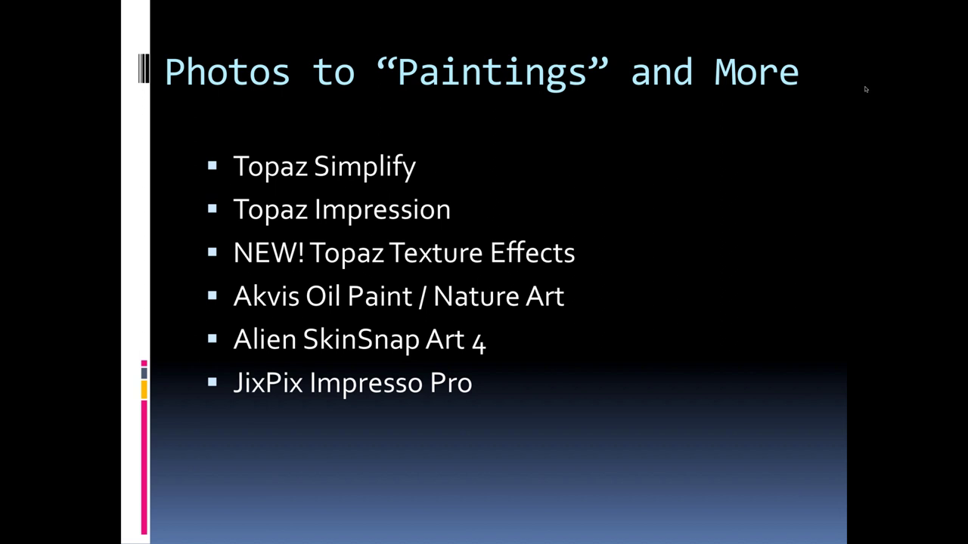
Step: Advance from the six-tool painting plug-ins list to the Teach and Share slide
key("Right")
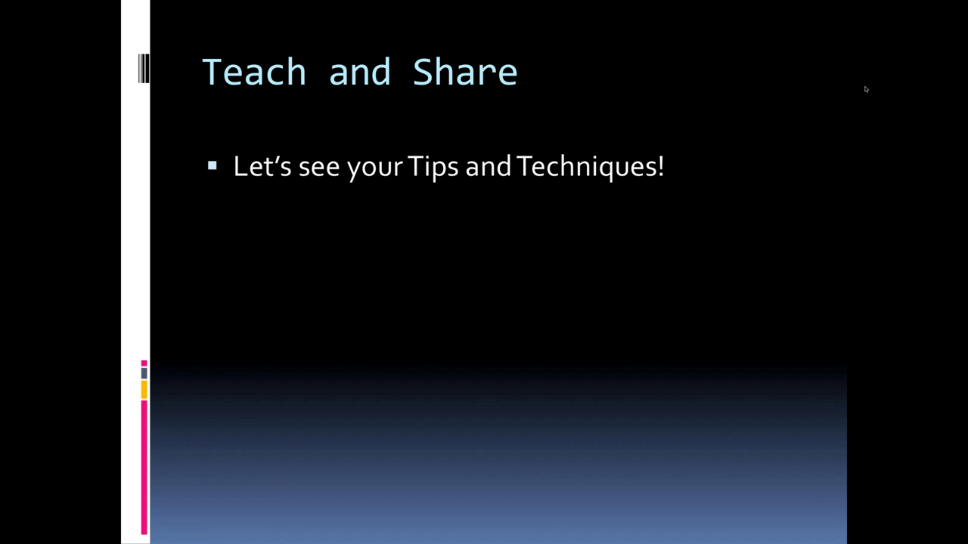
Step: Exit the slide show and return to the LRCCLiveNPEG.pptx title slide in Normal view
key("Escape")
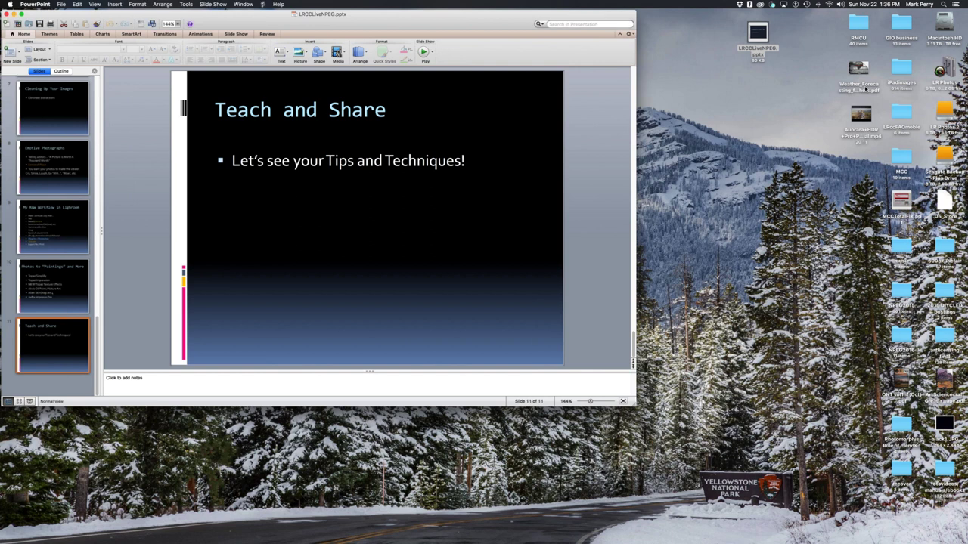
key("super+w")
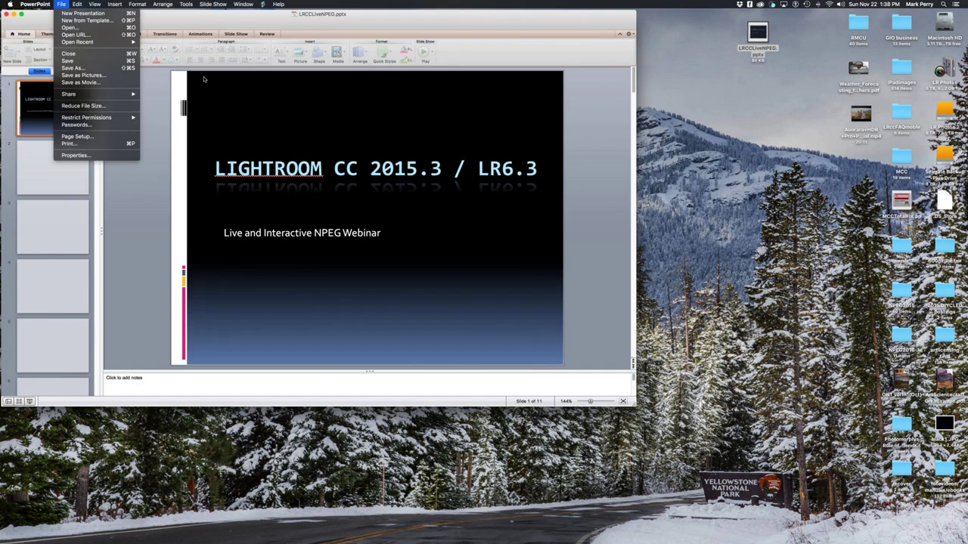
Step: Save the presentation as LRCCLiveNPEG.pdf on the Desktop and close its window
key("super+shift+s")
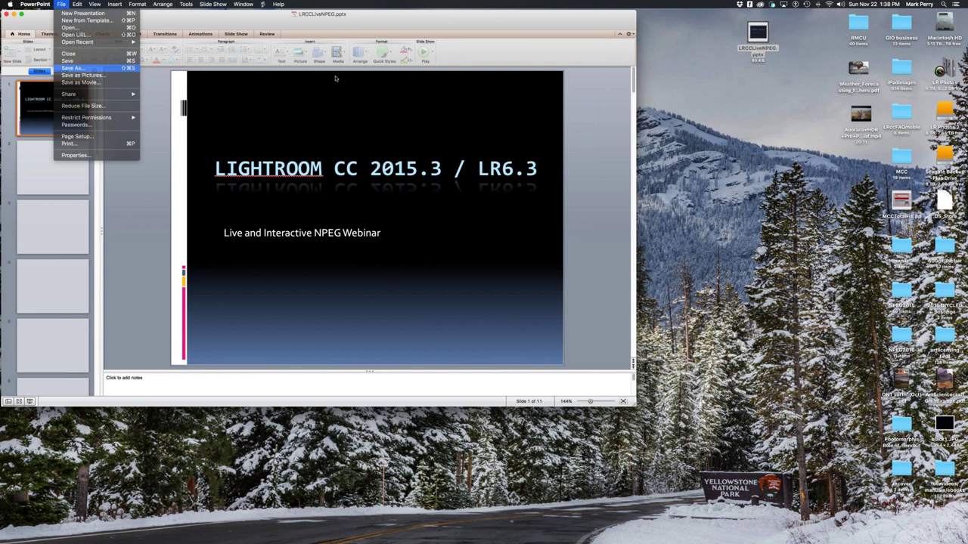
key("Return")
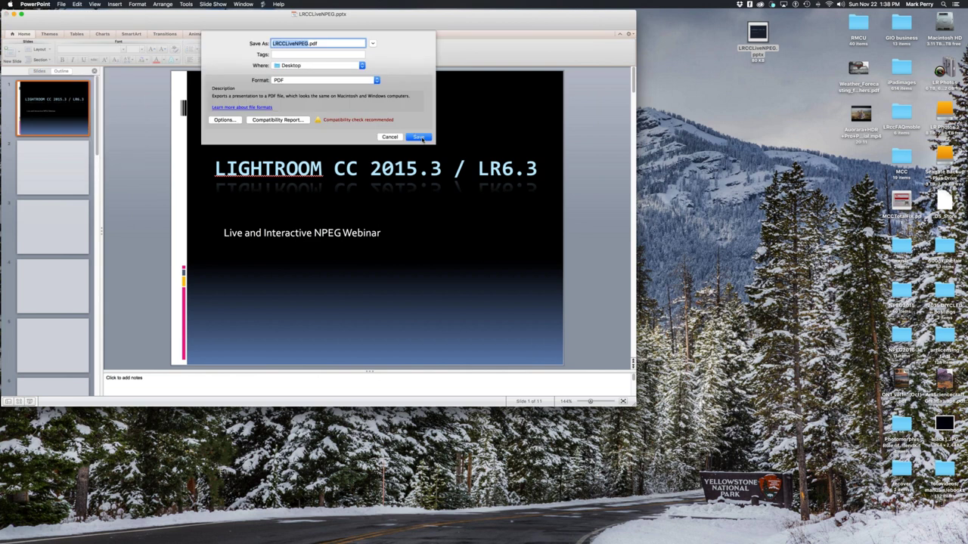
left_click(421, 137)
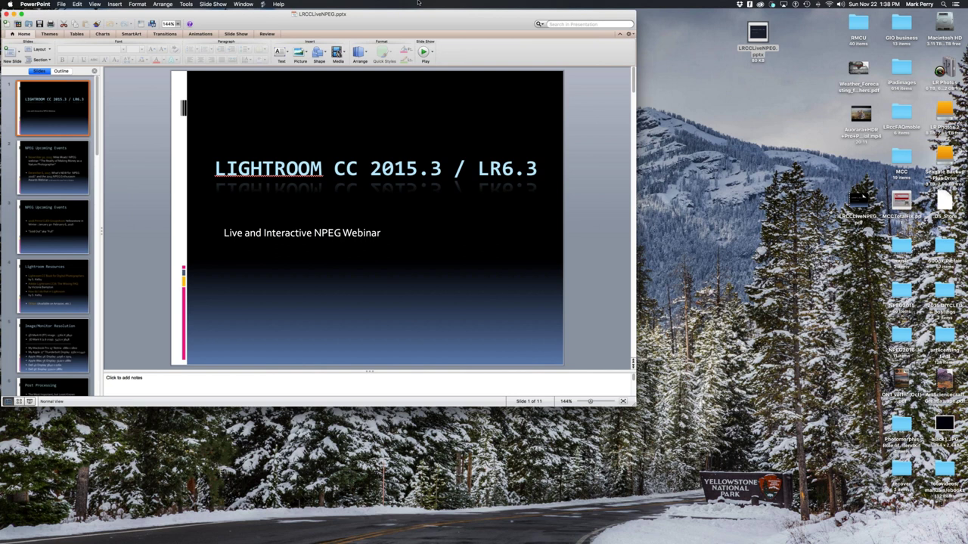
key("super+w")
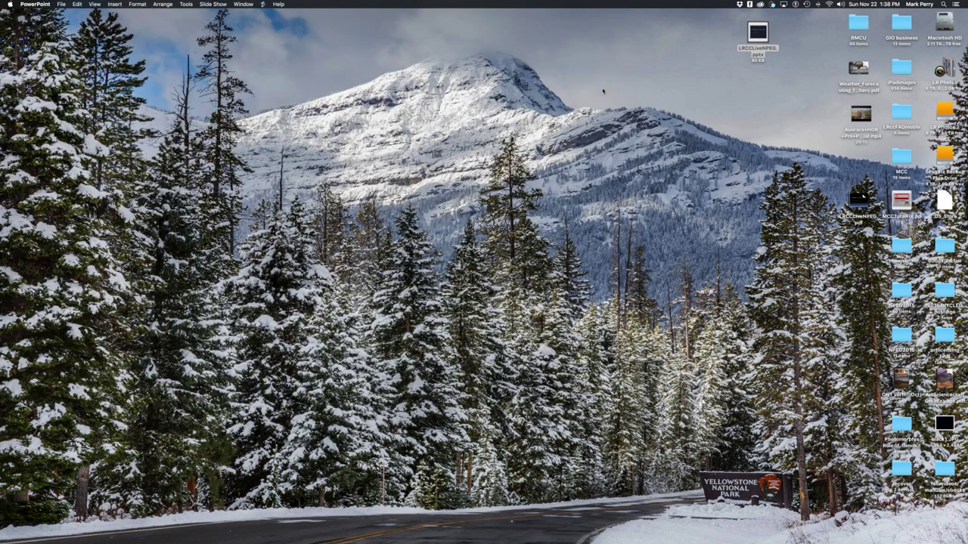
Step: Drag the LRCCLiveNPEG.pdf desktop icon next to the .pptx file at the top
left_click(857, 200)
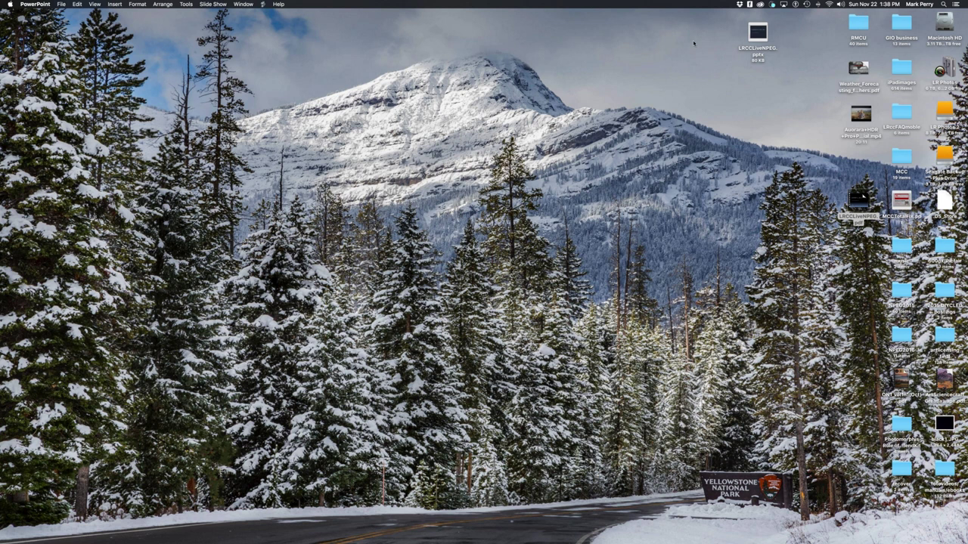
left_click_drag(694, 43, 694, 43)
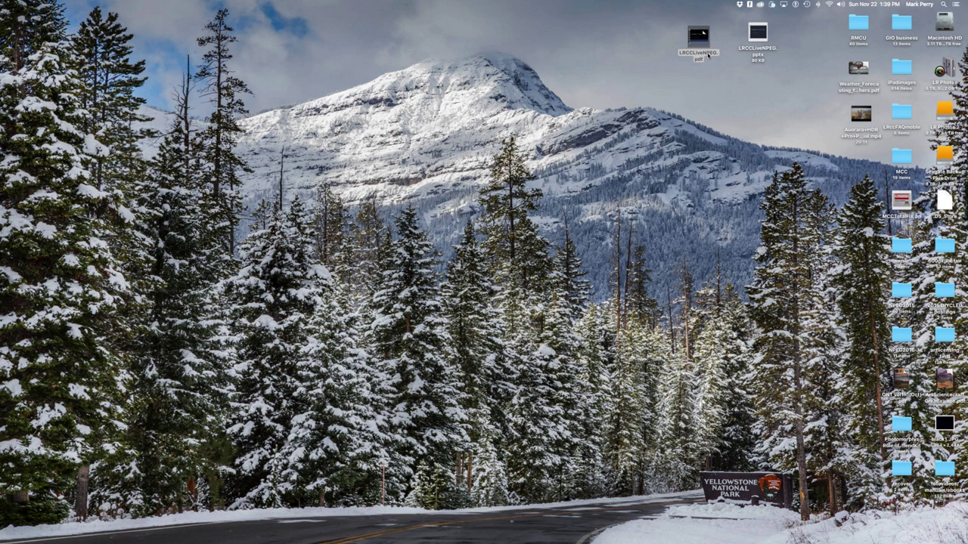
left_click_drag(708, 55, 740, 127)
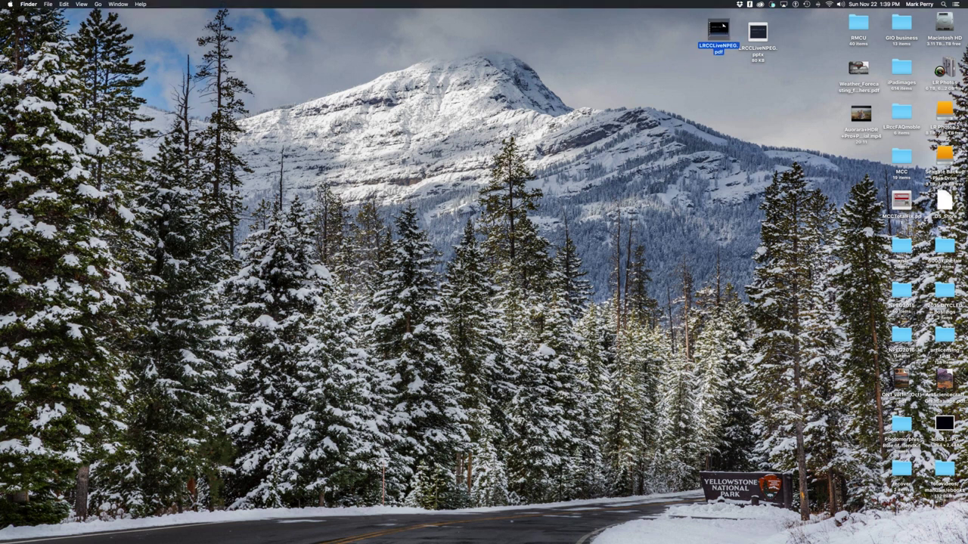
mouse_move(477, 521)
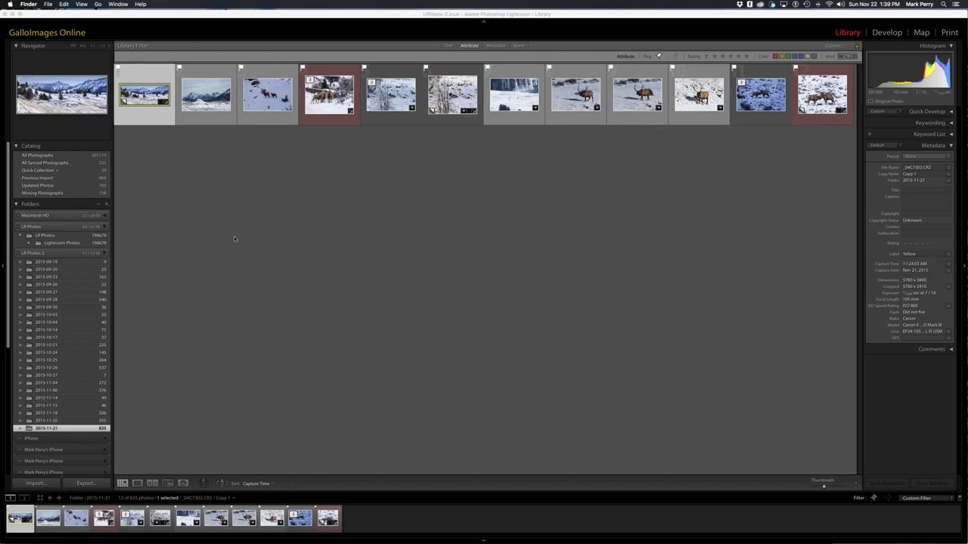
left_click(813, 31)
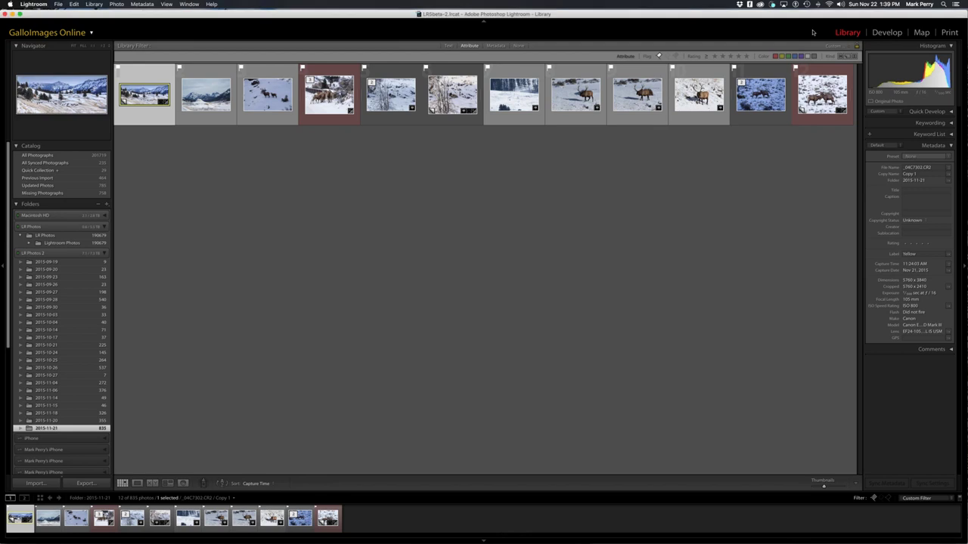
left_click(58, 4)
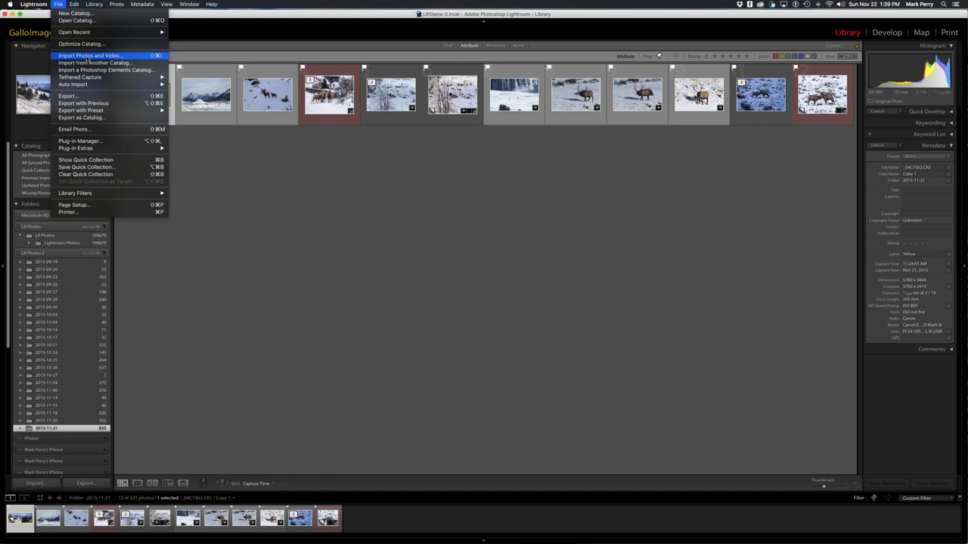
left_click(88, 57)
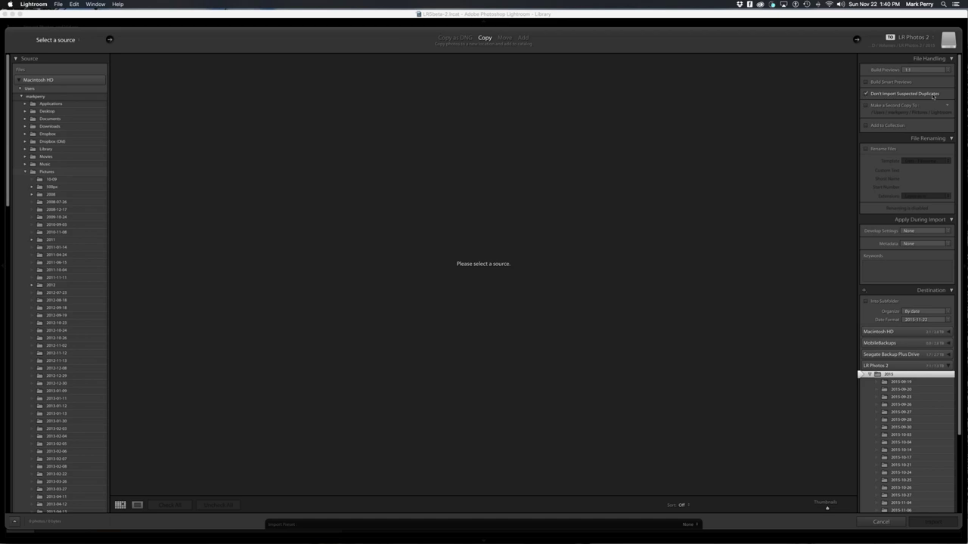
scroll(939, 404, "down", 1)
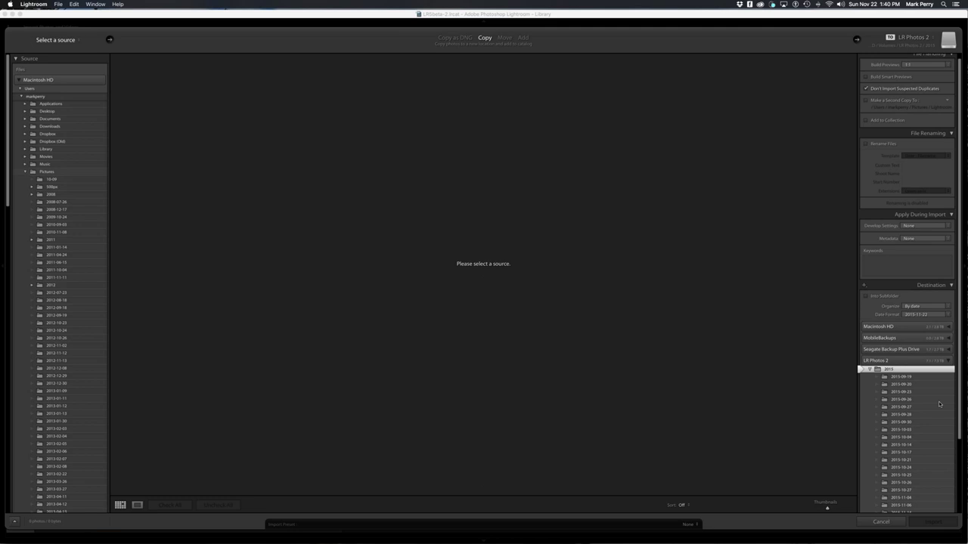
scroll(939, 404, "down", 1)
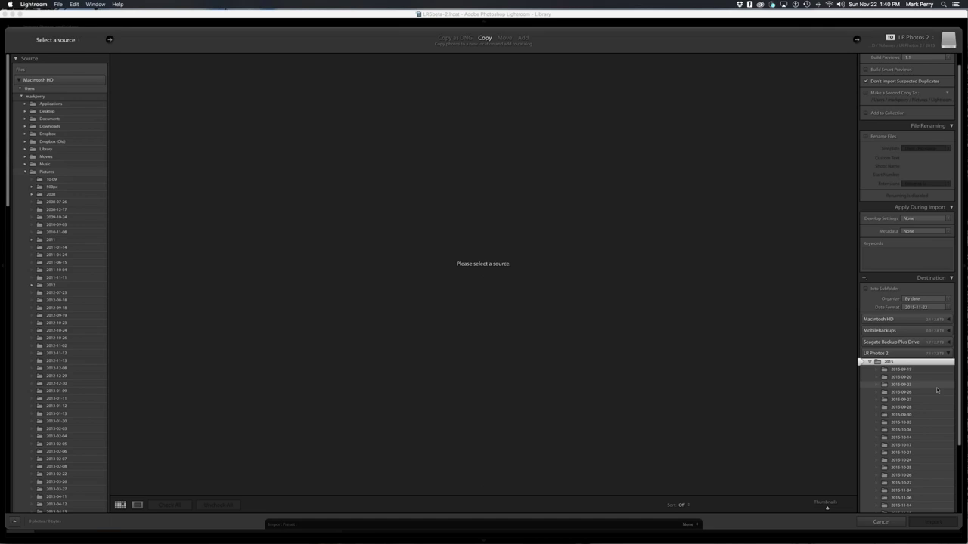
scroll(937, 390, "down", 5)
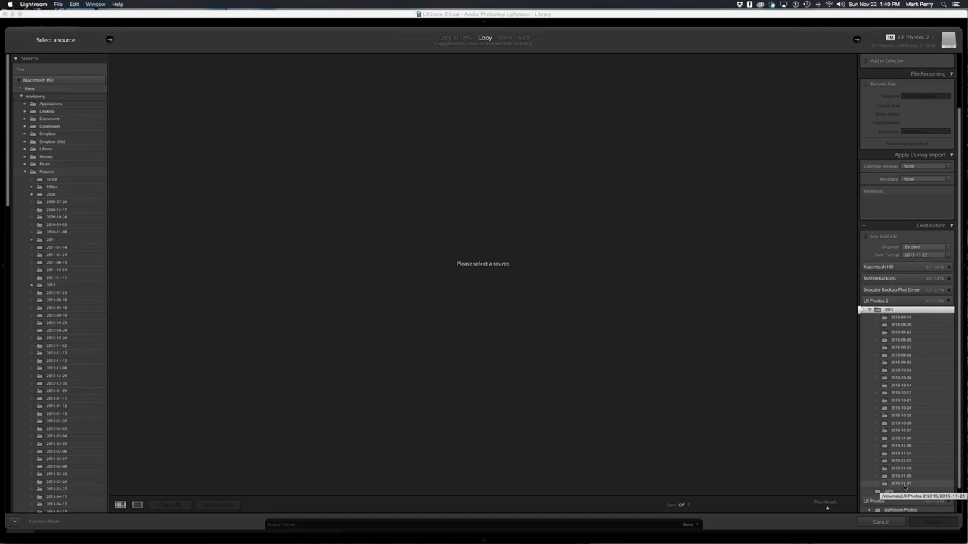
left_click(891, 524)
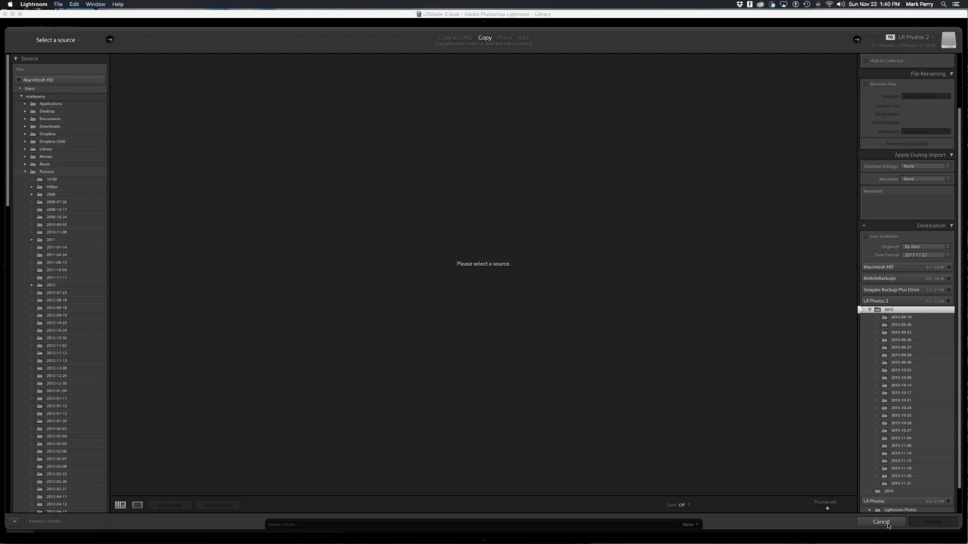
left_click(888, 525)
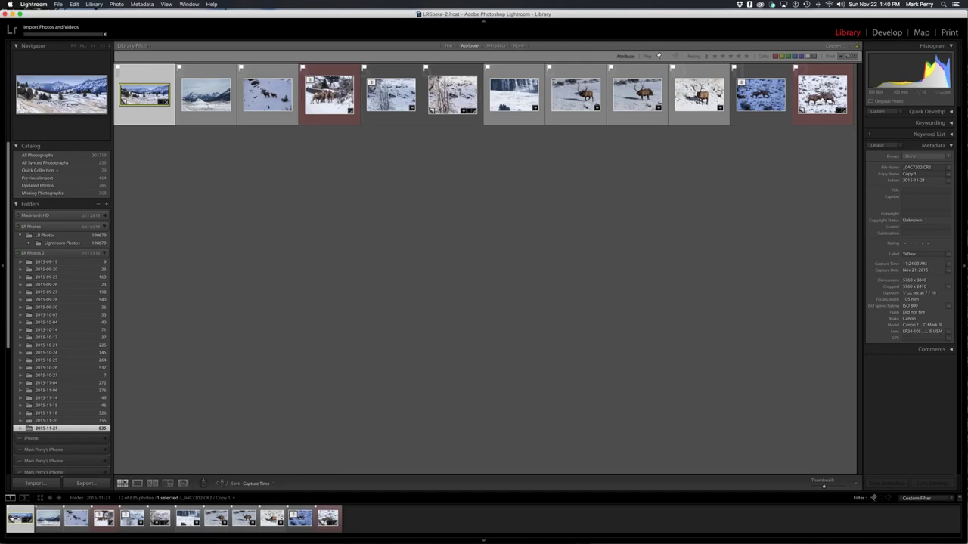
Step: Dismiss the activity list, select the fifth photo, and turn off filters to show all 835
left_click(106, 49)
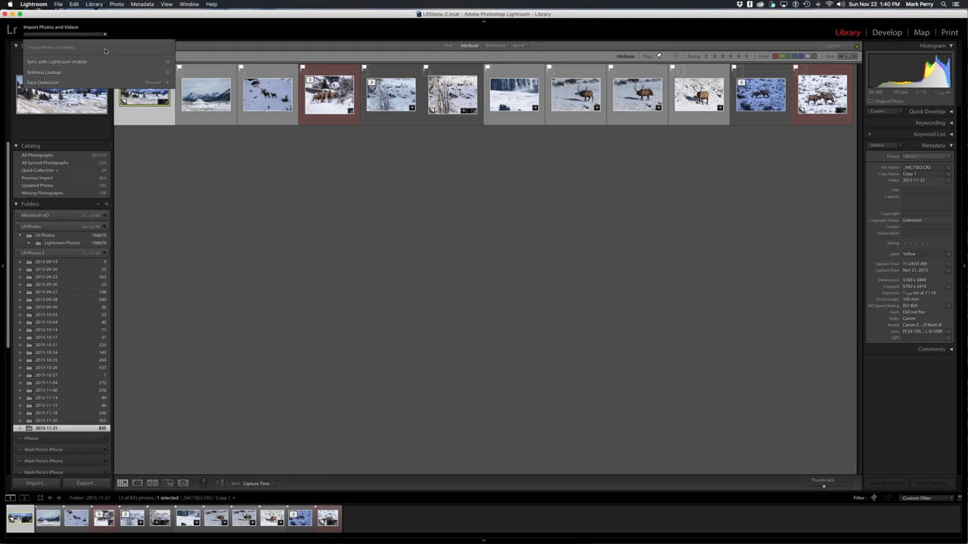
left_click(267, 42)
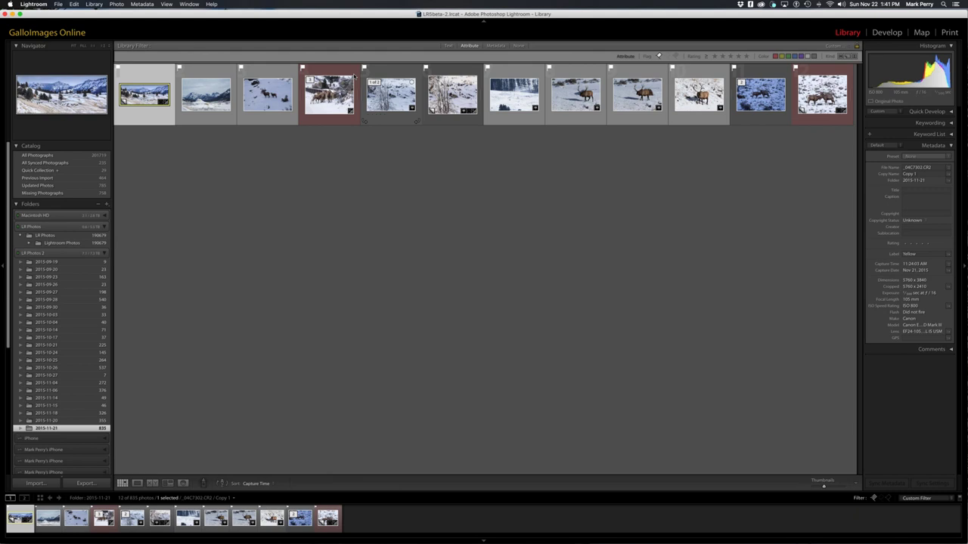
left_click(416, 109)
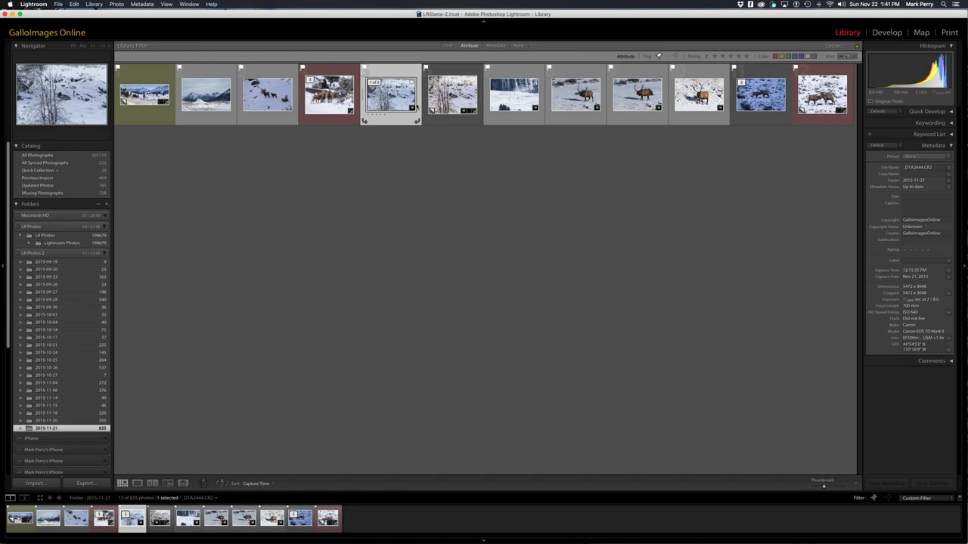
key("super+l")
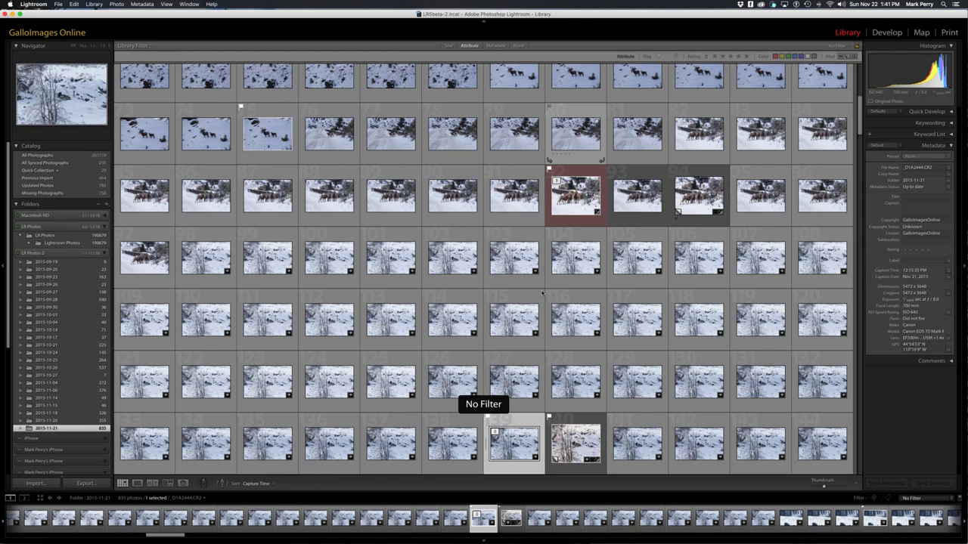
Step: Show _D1A2444.CR2, the bald eagle on snowy rocks, enlarged in Loupe view
key("e")
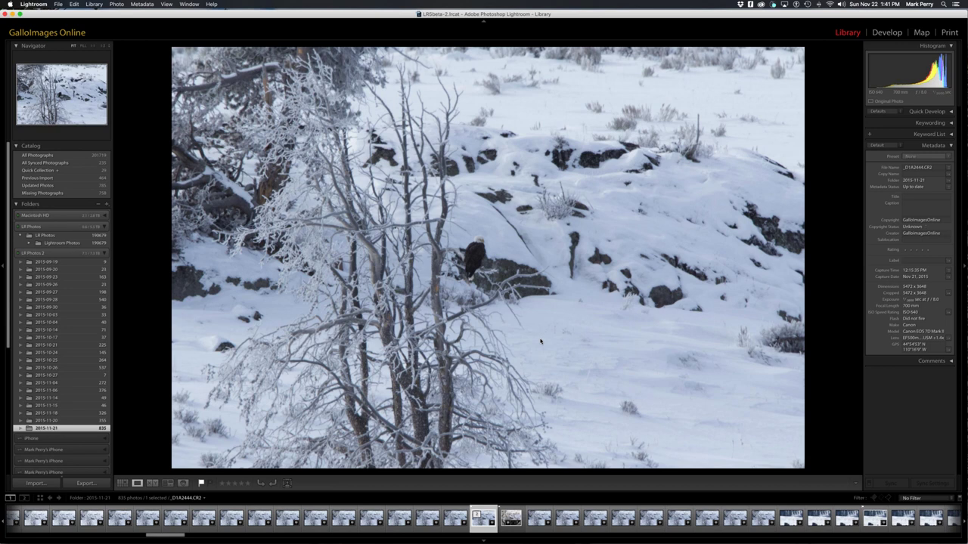
Step: Open photo 140, _D1A2444.CR2 / Copy 1, from the grid into the Develop module
key("g")
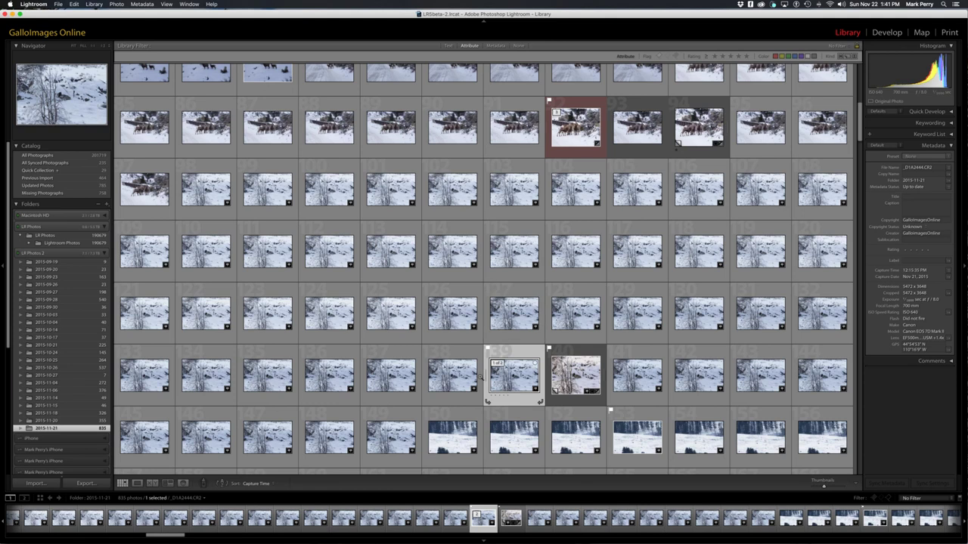
key("e")
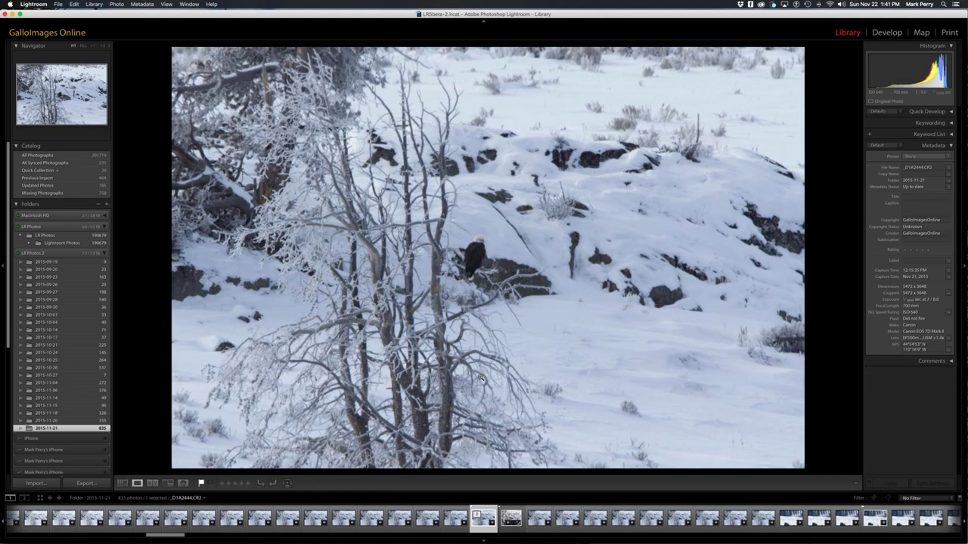
key("g")
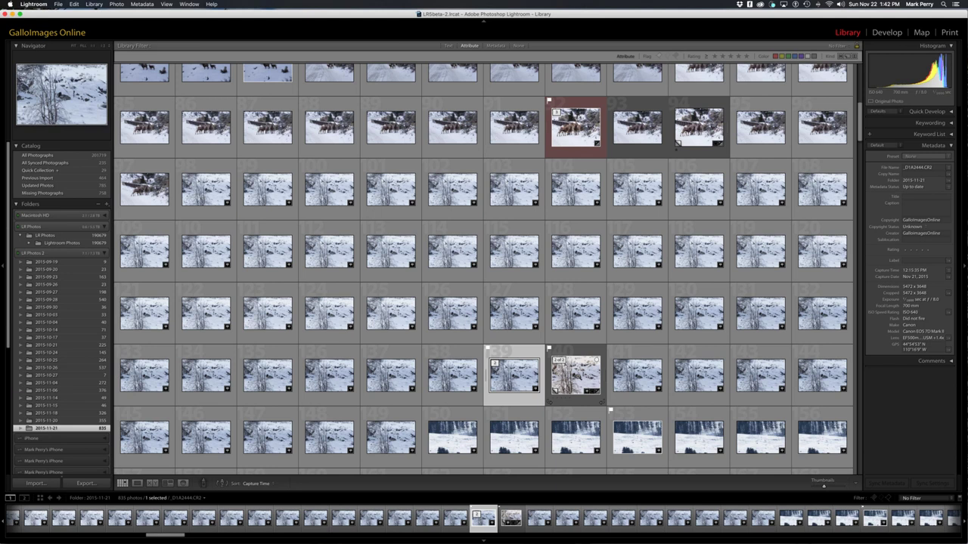
double_click(582, 378)
key("d")
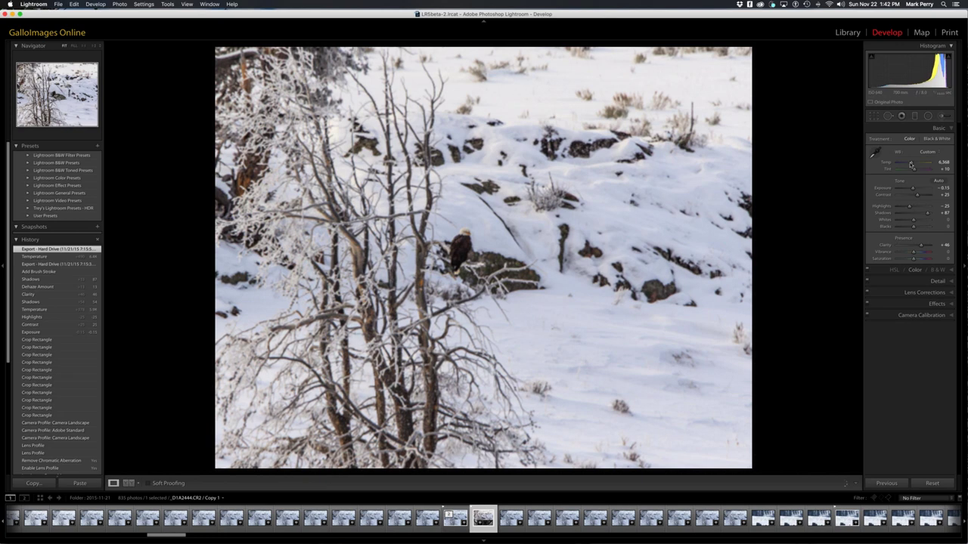
Step: Lower the eagle photo's white balance Temp to 5,823 in the Basic panel
left_click_drag(911, 164, 908, 162)
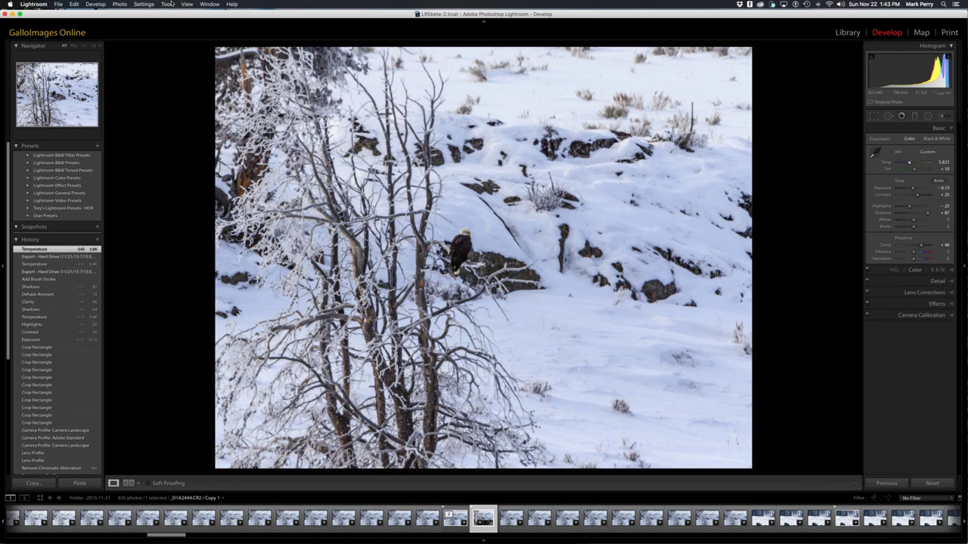
left_click(169, 4)
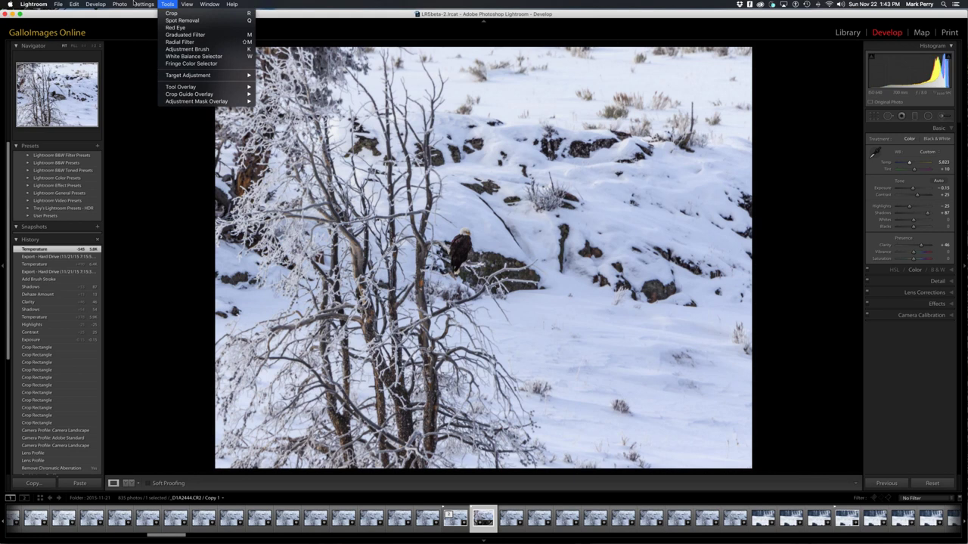
Step: Browse the Tool Overlay and Crop Guide Overlay submenus, then close the Tools menu unchanged
key("Down")
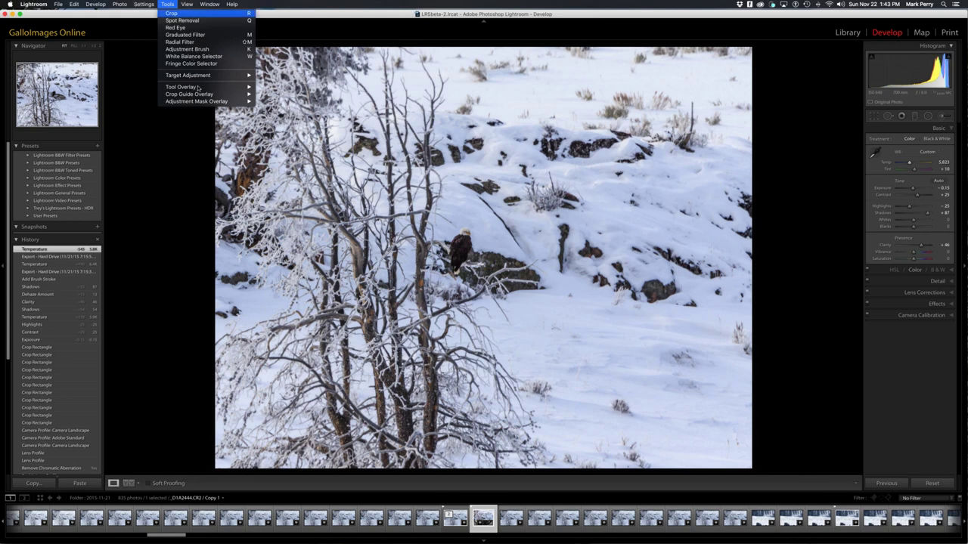
mouse_move(198, 89)
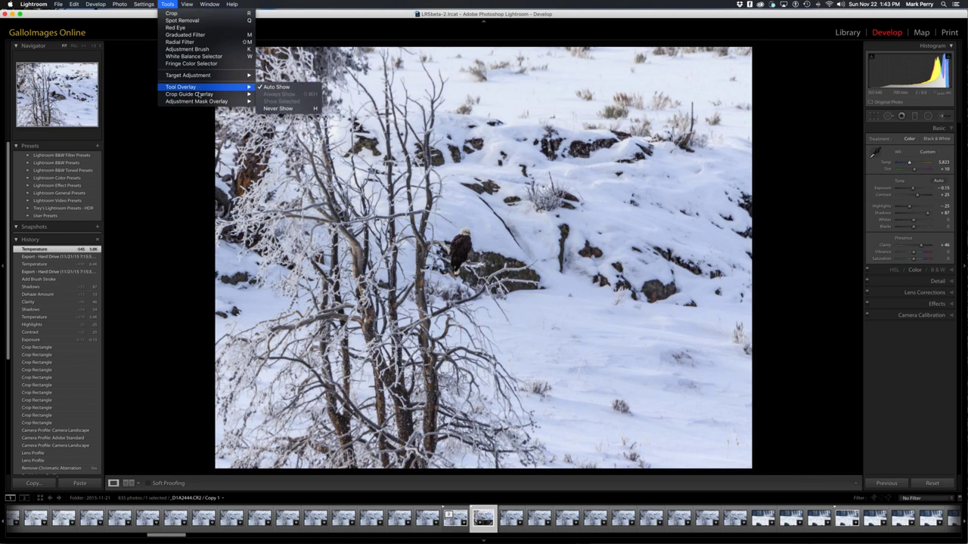
mouse_move(226, 101)
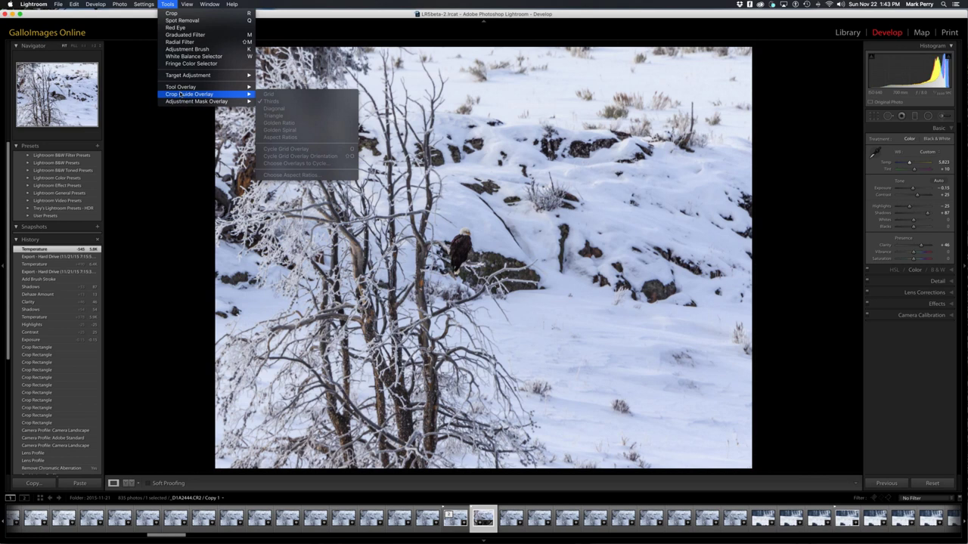
key("Escape")
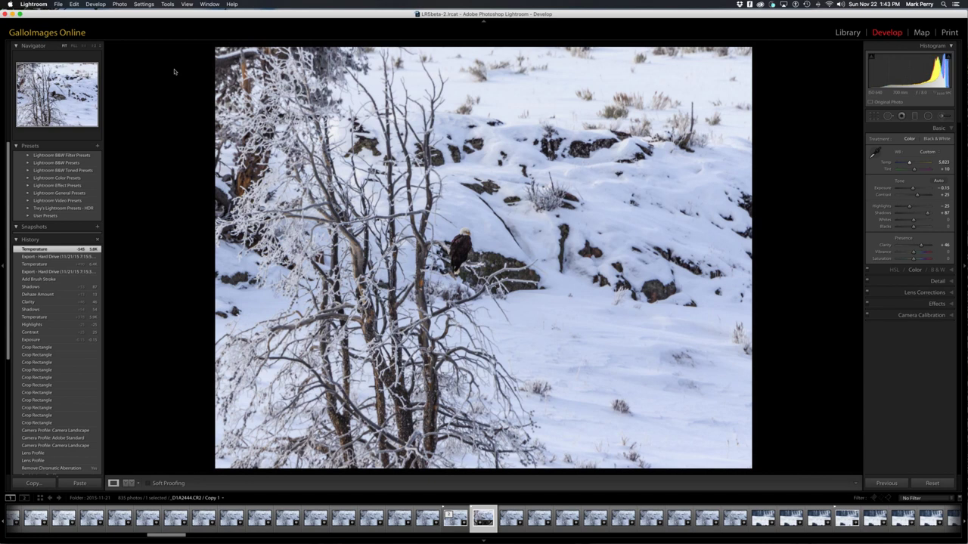
Step: Switch to Library and back to Develop with the 11 x 14 crop frame showing
left_click(847, 33)
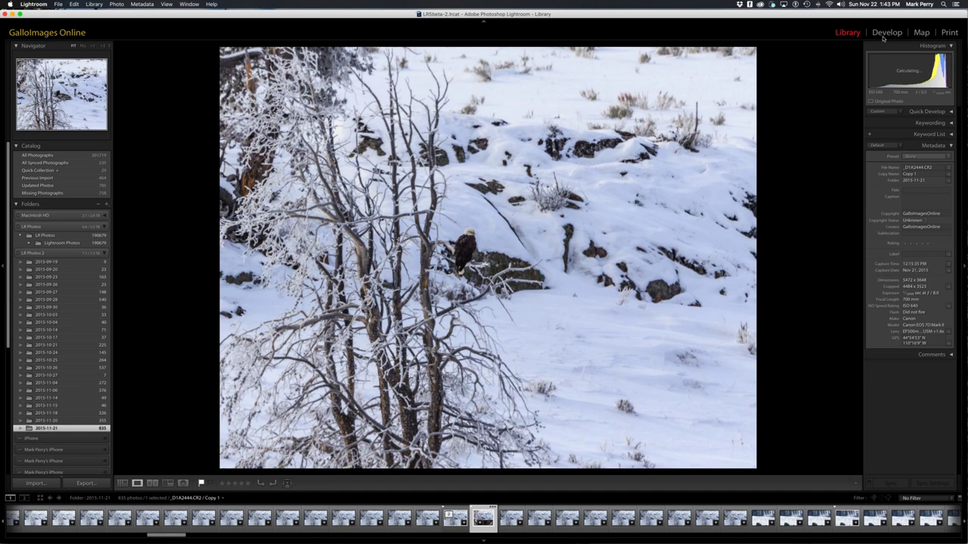
left_click(885, 34)
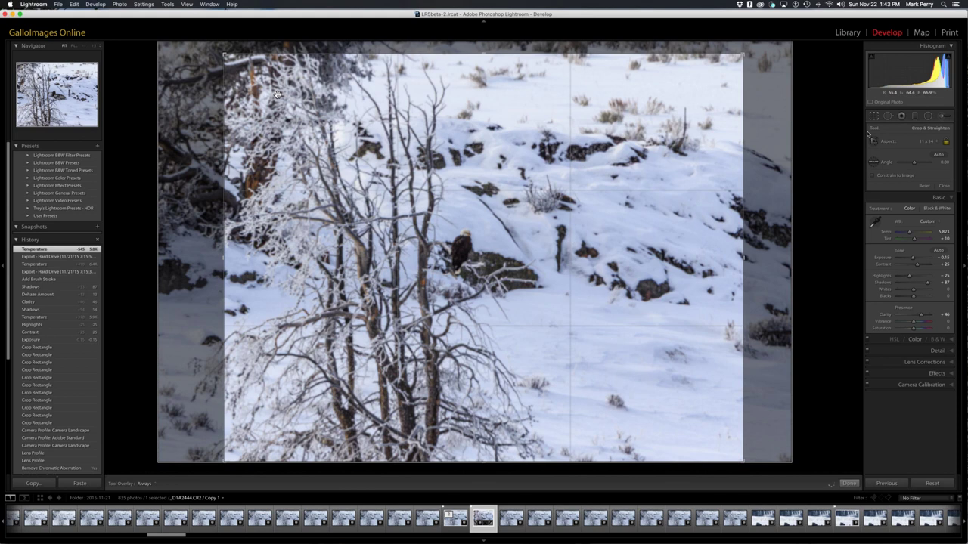
Step: Set the crop guide to Golden Ratio, reposition the eagle within the 11 x 14 crop, and apply it
left_click(167, 3)
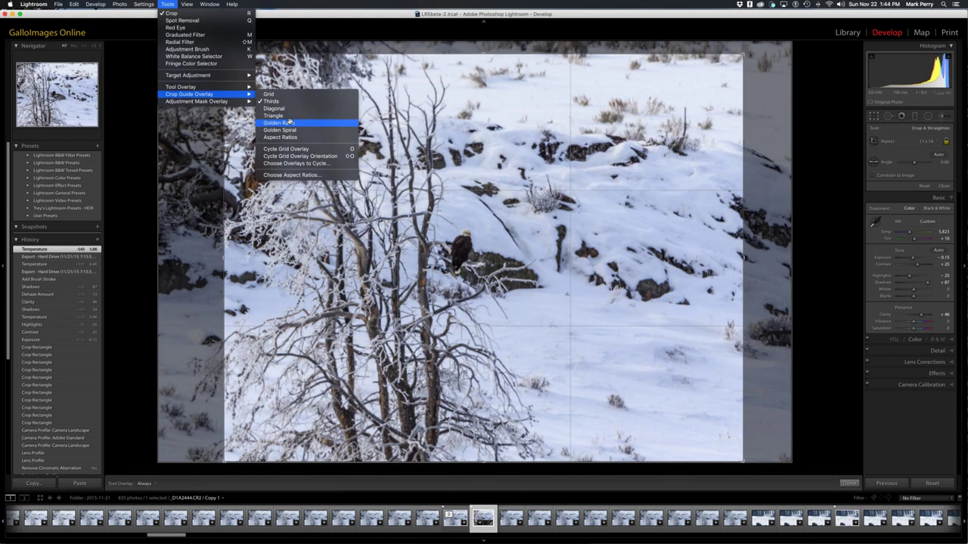
left_click(289, 122)
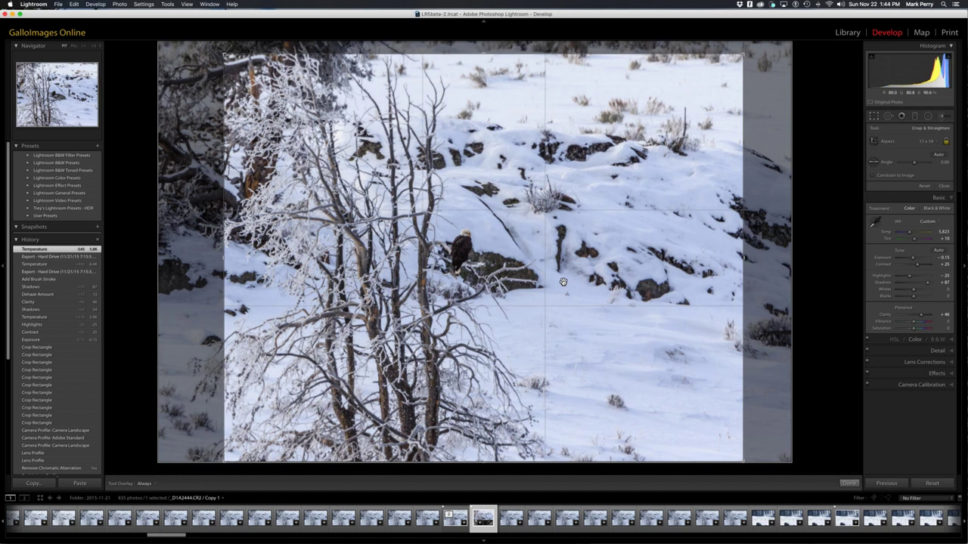
left_click_drag(564, 282, 614, 285)
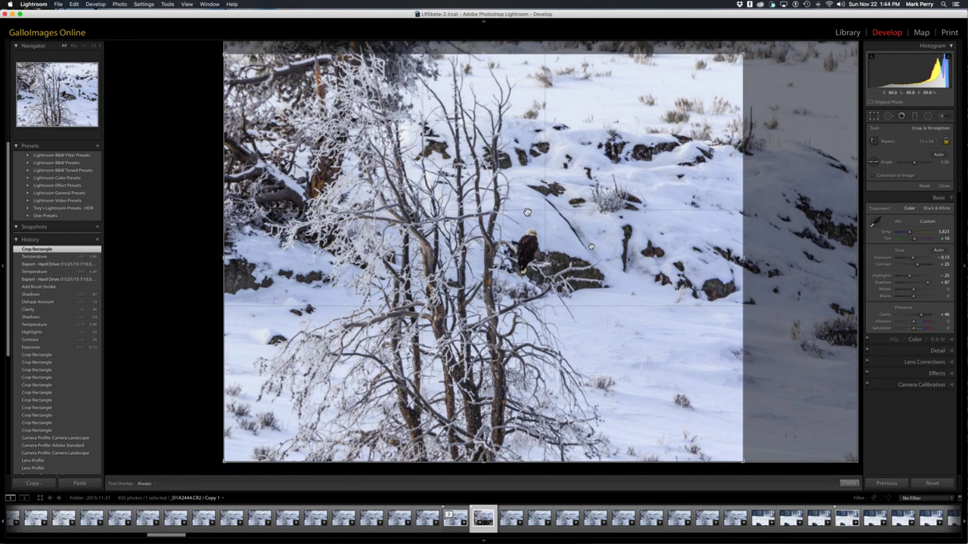
left_click_drag(527, 212, 413, 214)
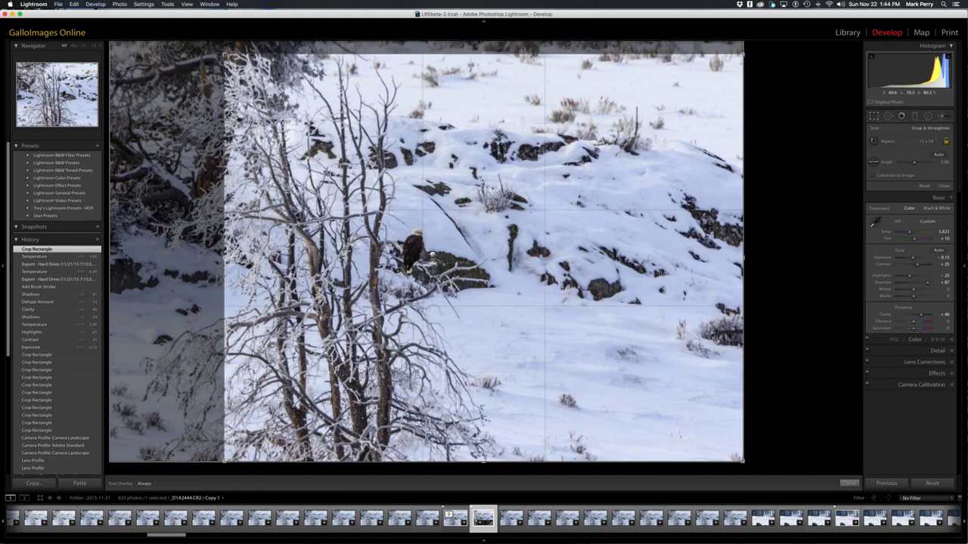
left_click_drag(431, 254, 559, 255)
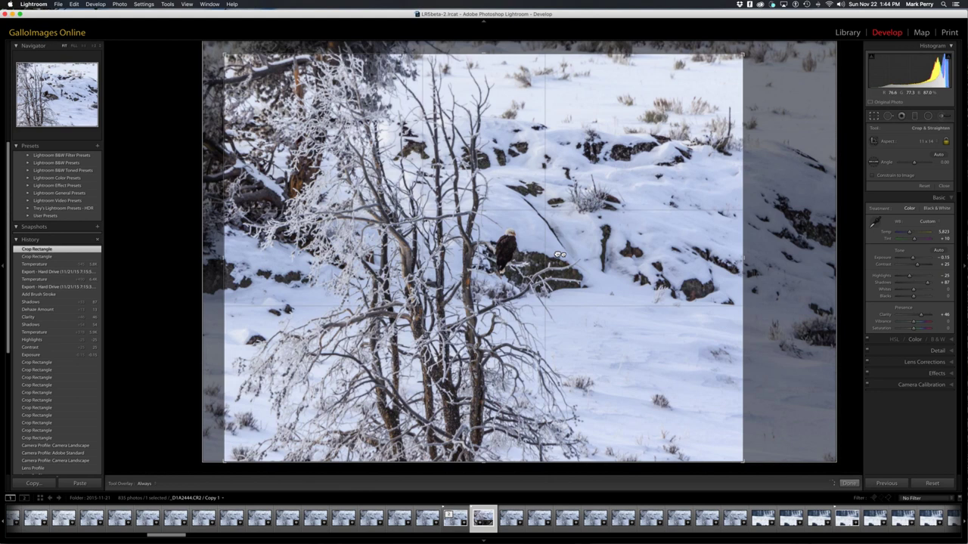
left_click_drag(560, 255, 582, 255)
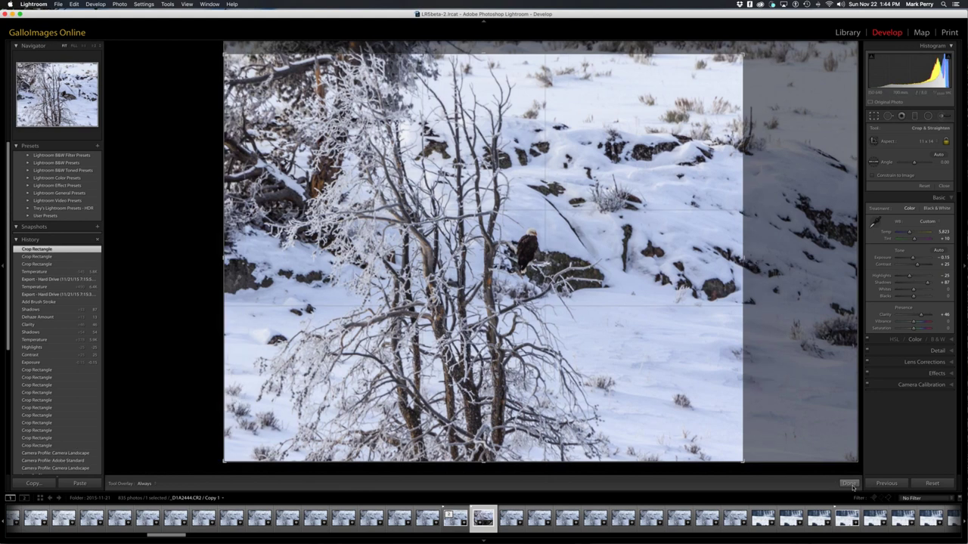
left_click(849, 484)
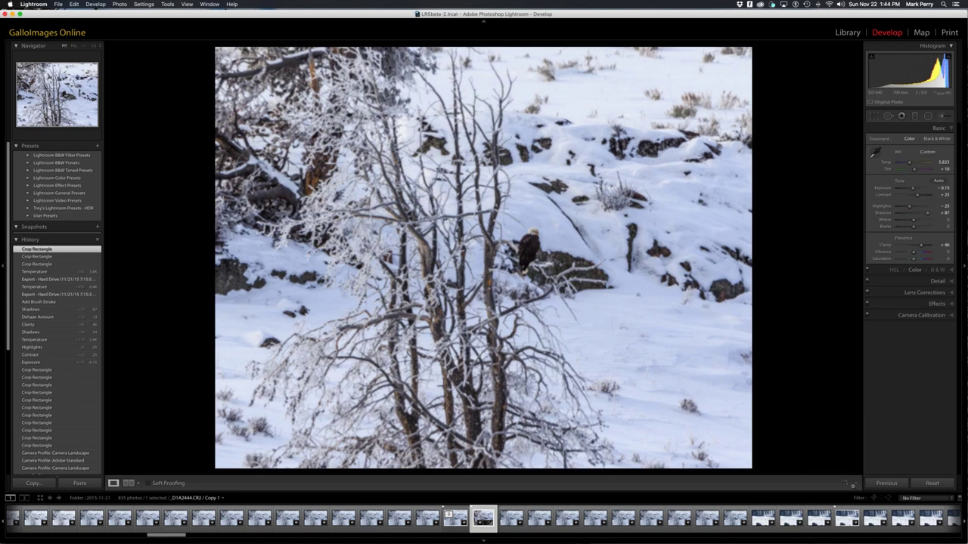
left_click(168, 4)
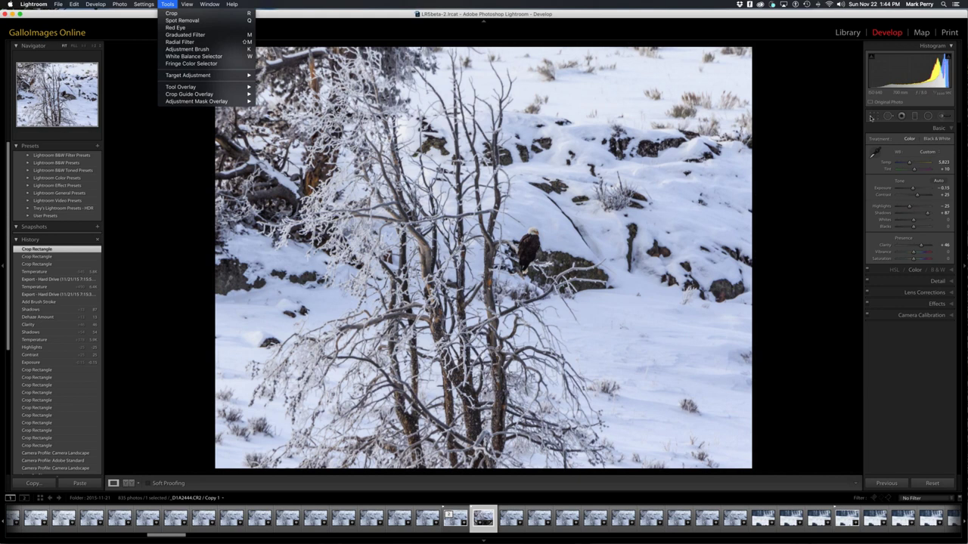
left_click(871, 117)
left_click(870, 117)
left_click(167, 4)
mouse_move(189, 94)
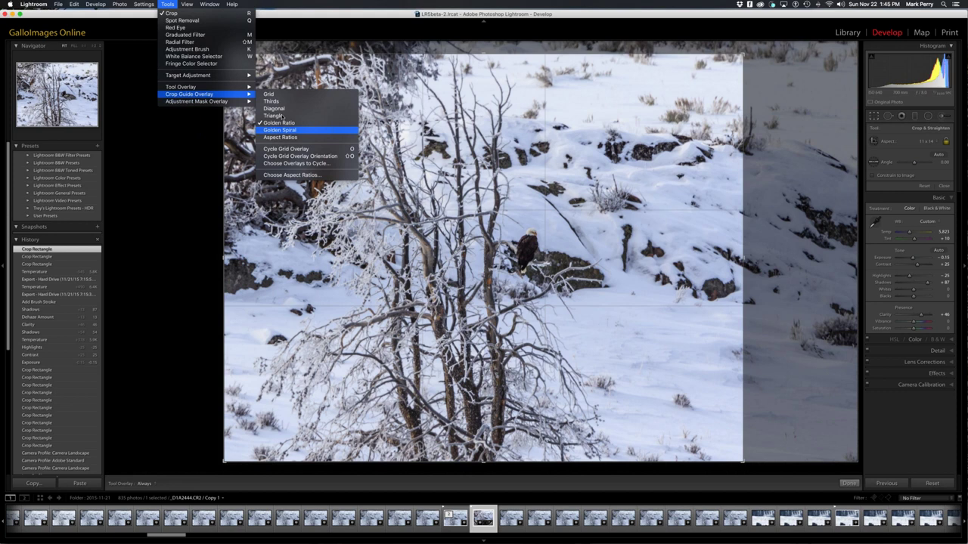
left_click(176, 137)
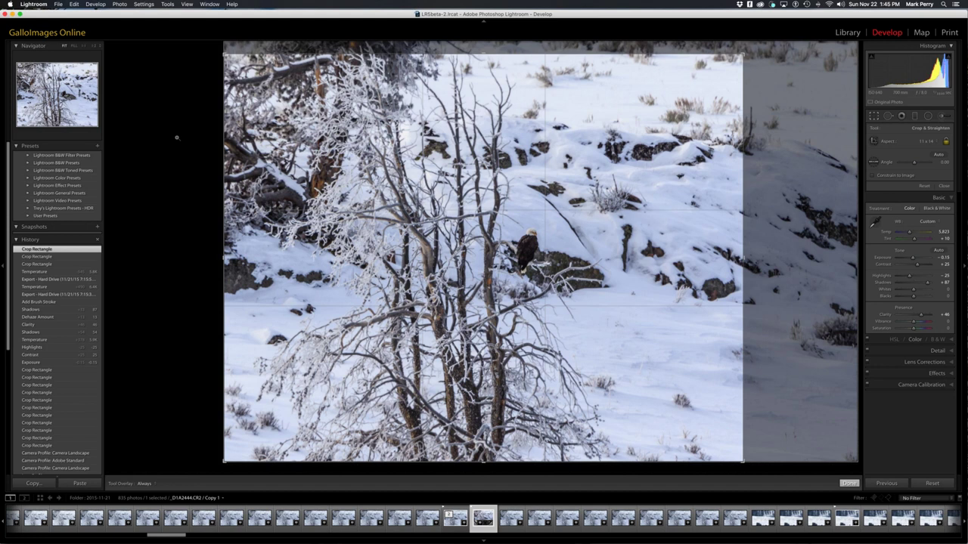
key("Return")
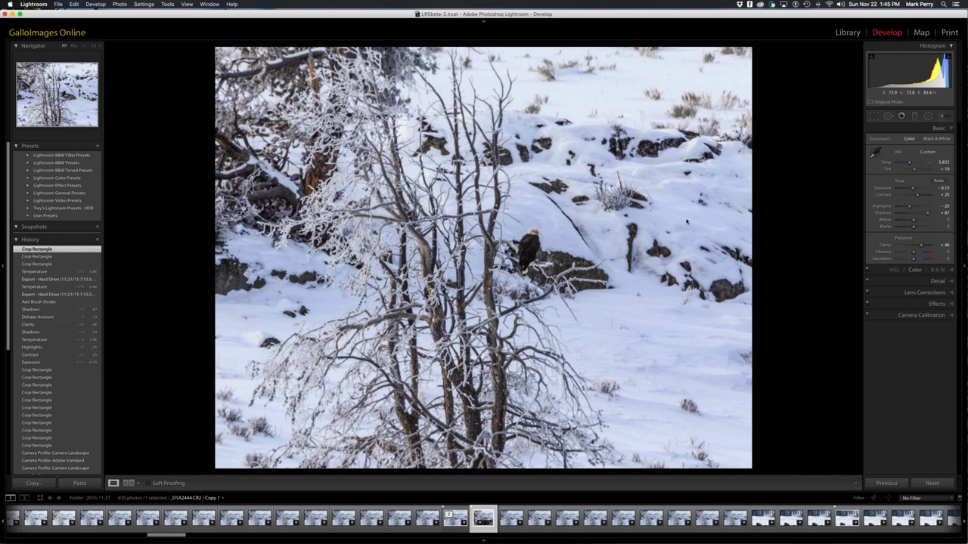
key("r")
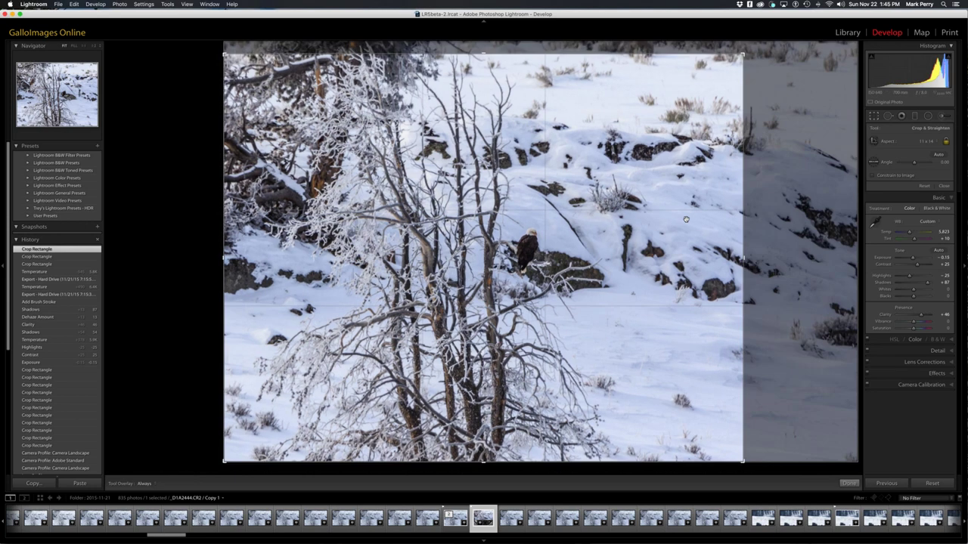
key("r")
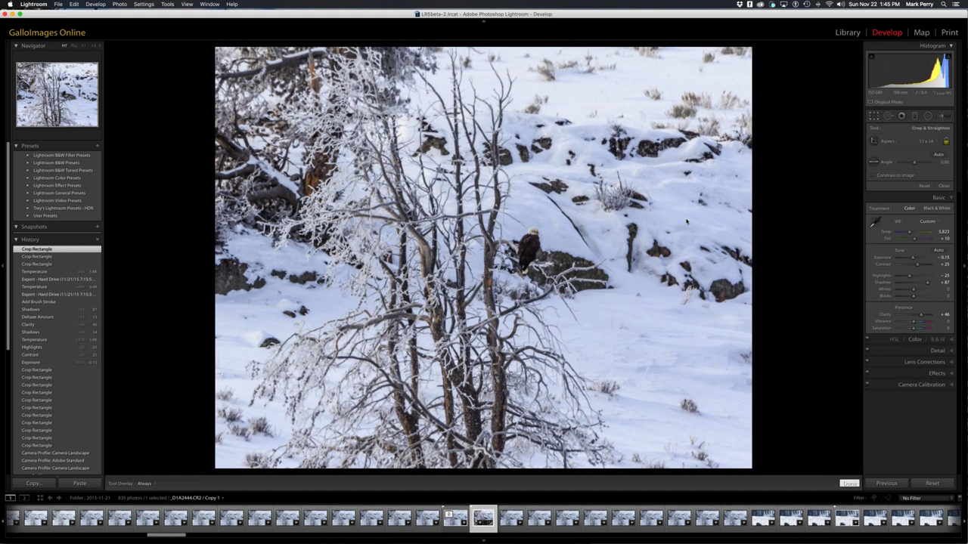
Step: Create a virtual copy of the eagle photo and apply a tight crop around the eagle
right_click(484, 454)
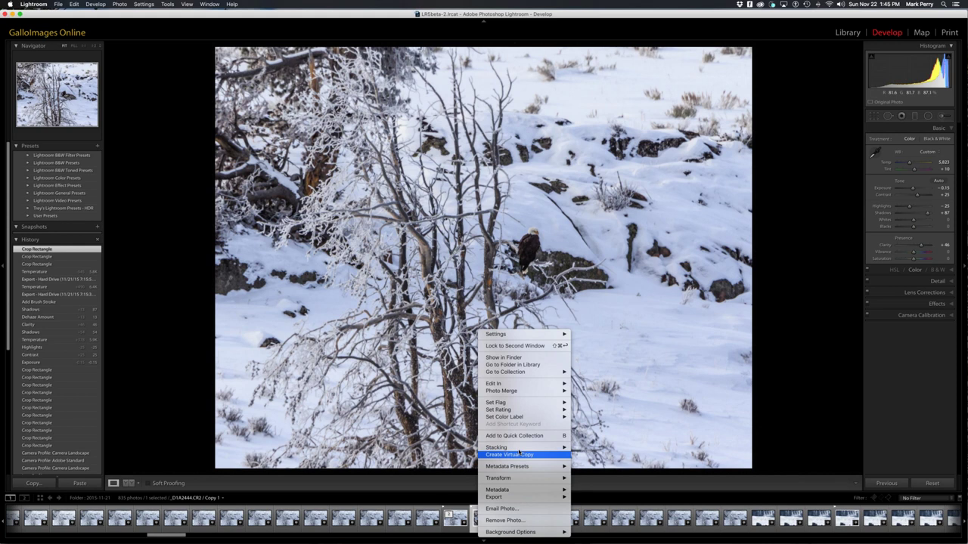
left_click(519, 453)
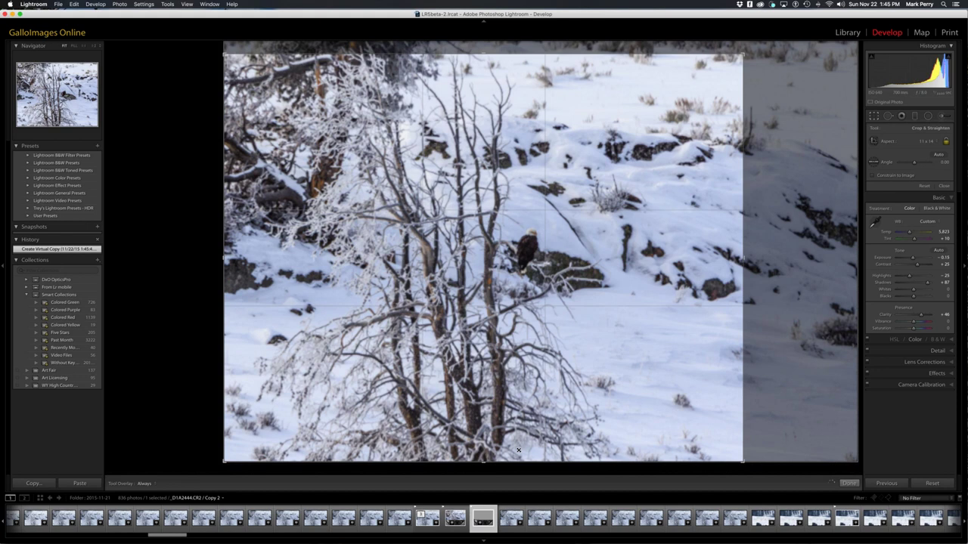
left_click_drag(519, 451, 518, 453)
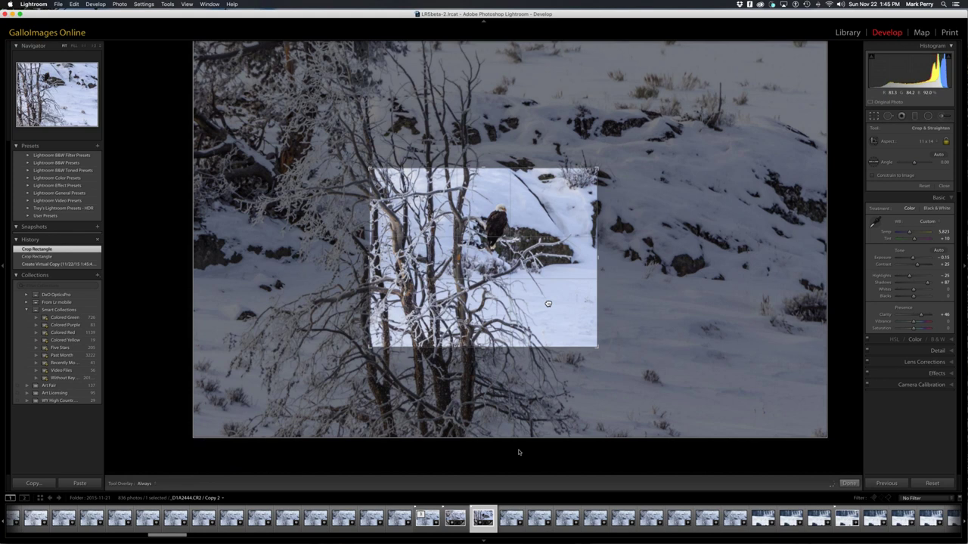
key("Return")
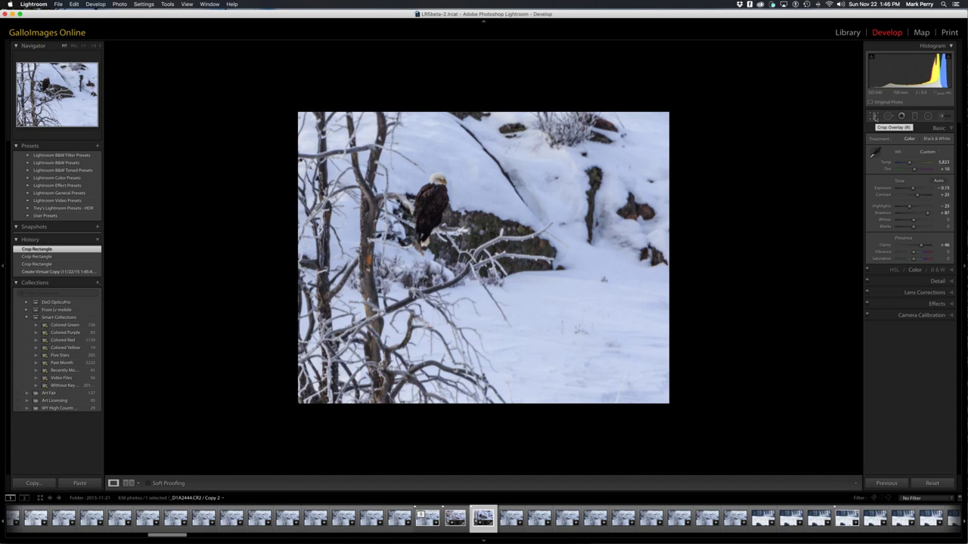
Step: Recrop the virtual copy to a tall portrait frame, then advance to the next photo
left_click(874, 116)
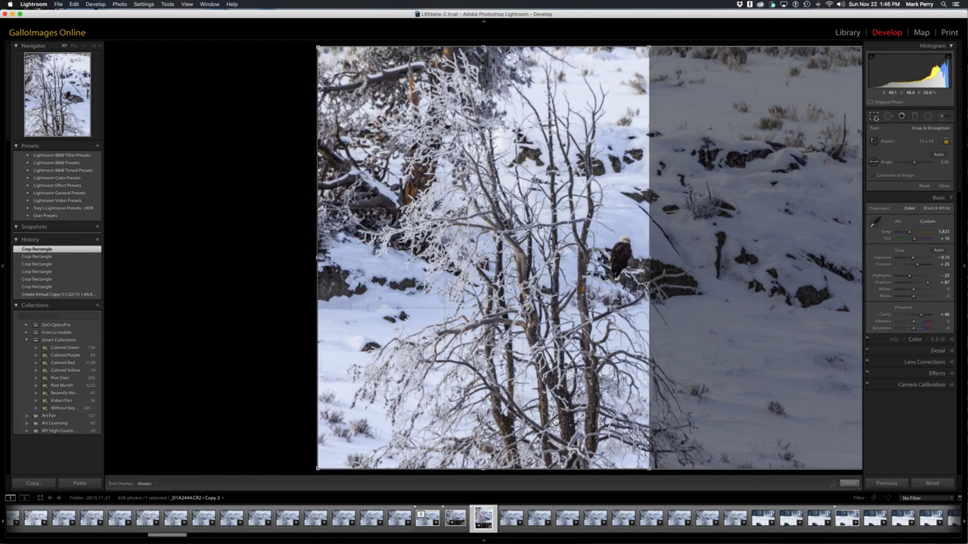
key("Return")
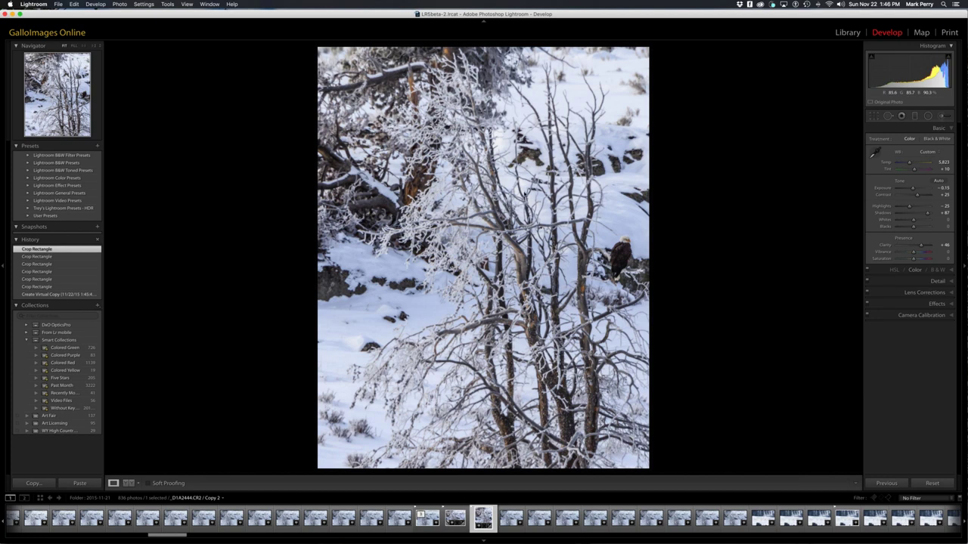
key("Left")
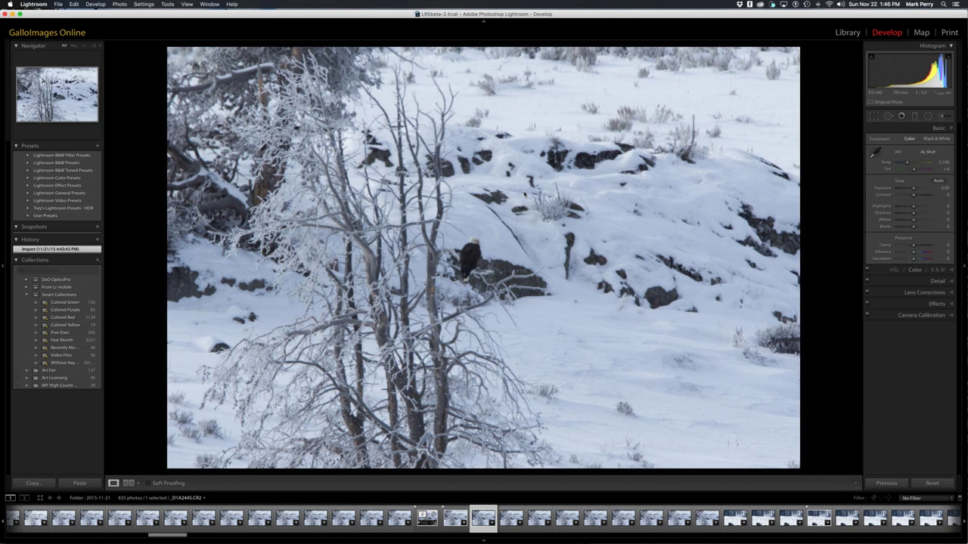
Step: Return to the eagle frame in the filmstrip stack and make virtual copy Copy 1 of it
key("x")
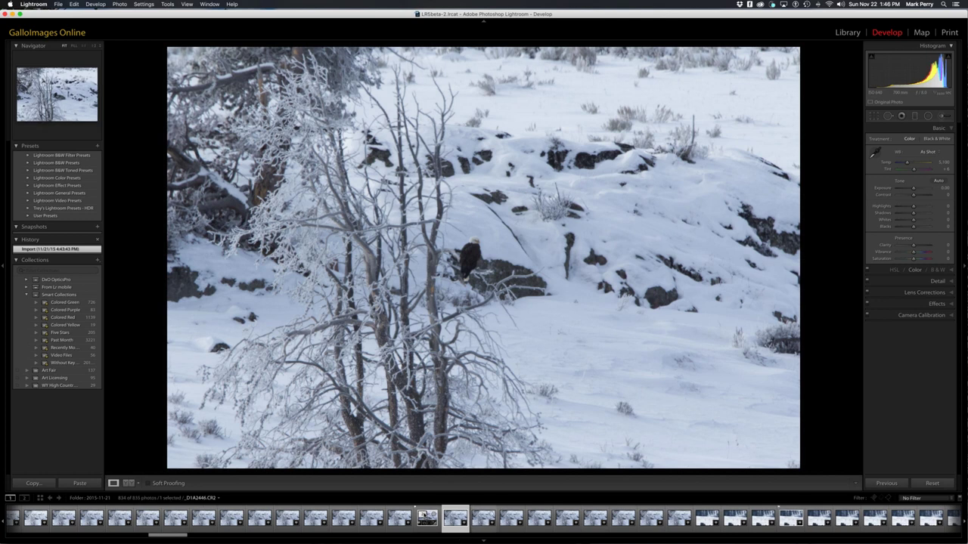
left_click(424, 515)
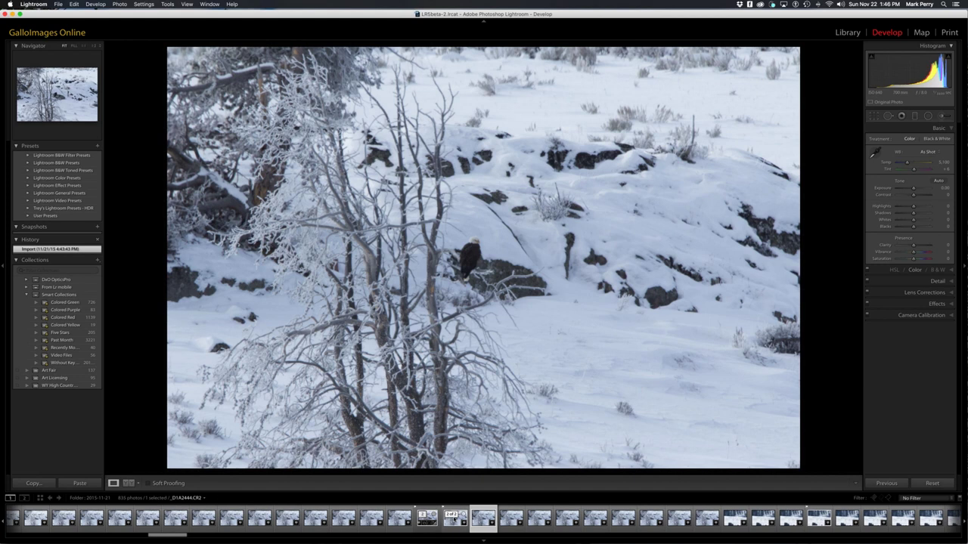
left_click(451, 515)
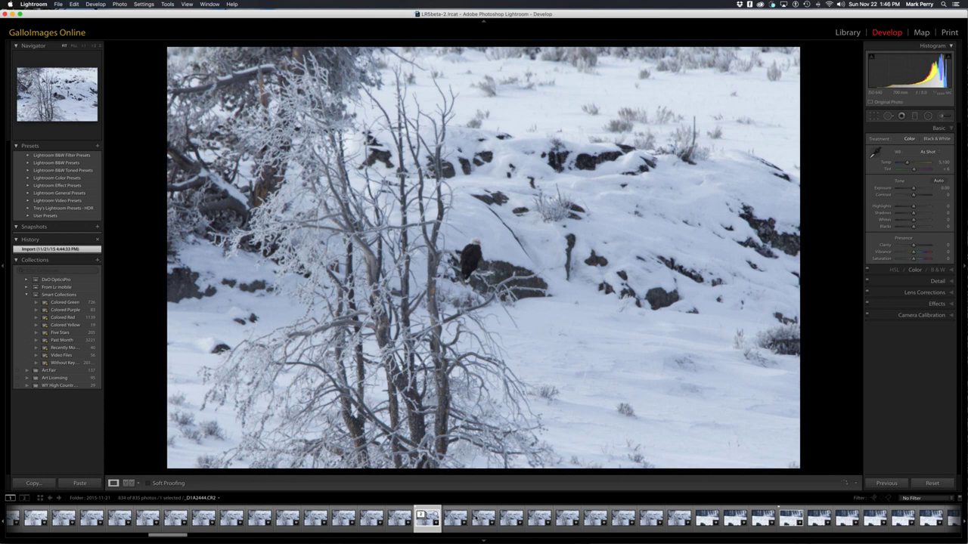
left_click(425, 521)
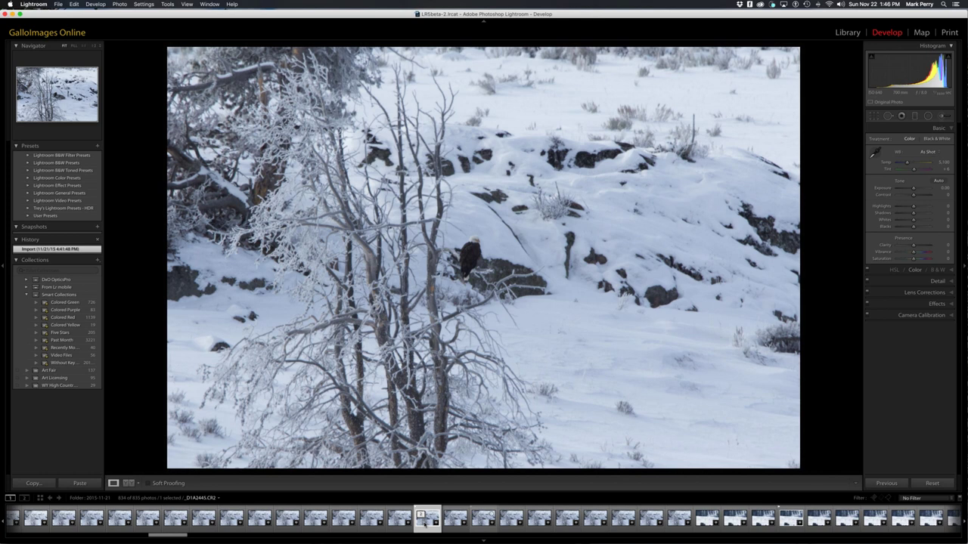
key("super+apostrophe")
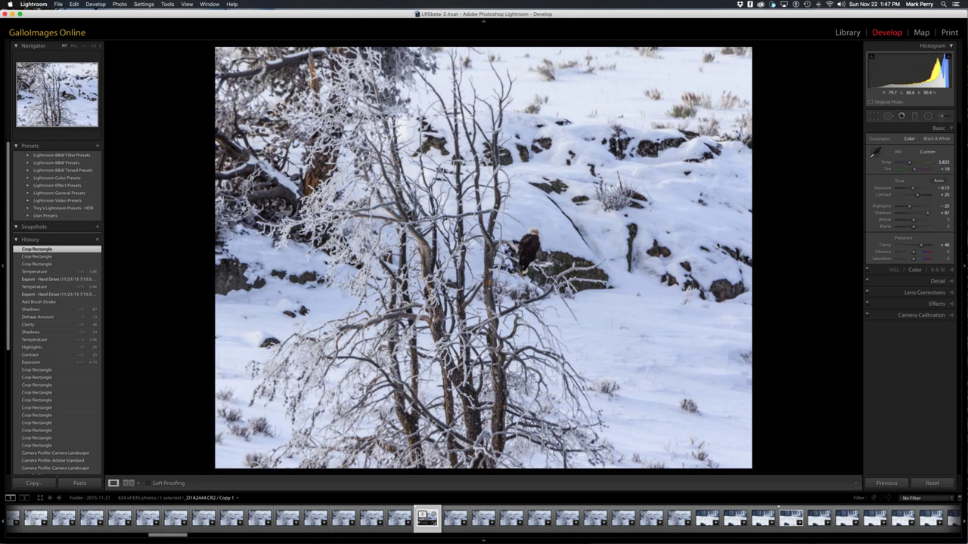
Step: Crop the eagle copy tighter around the eagle and tree, zoom to check, then show the Library grid
key("r")
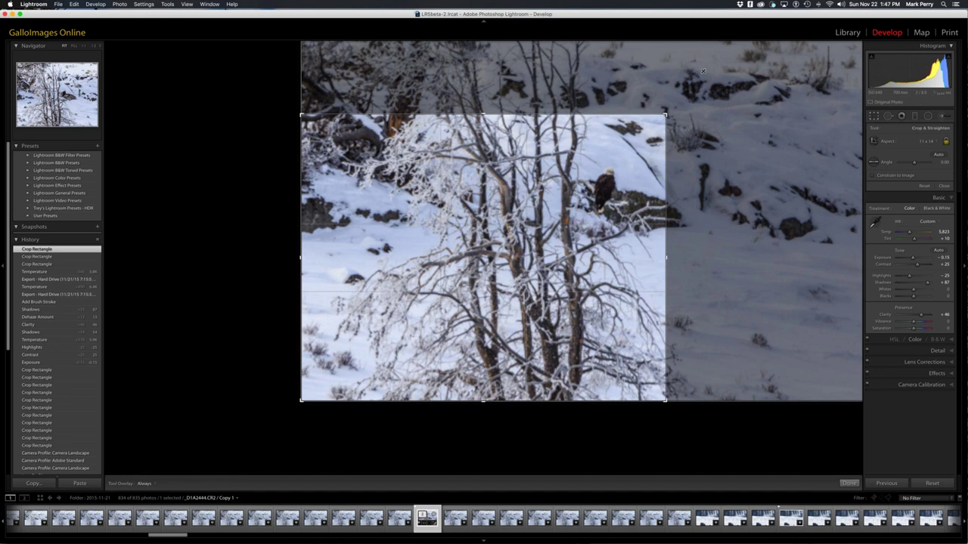
left_click_drag(703, 71, 702, 71)
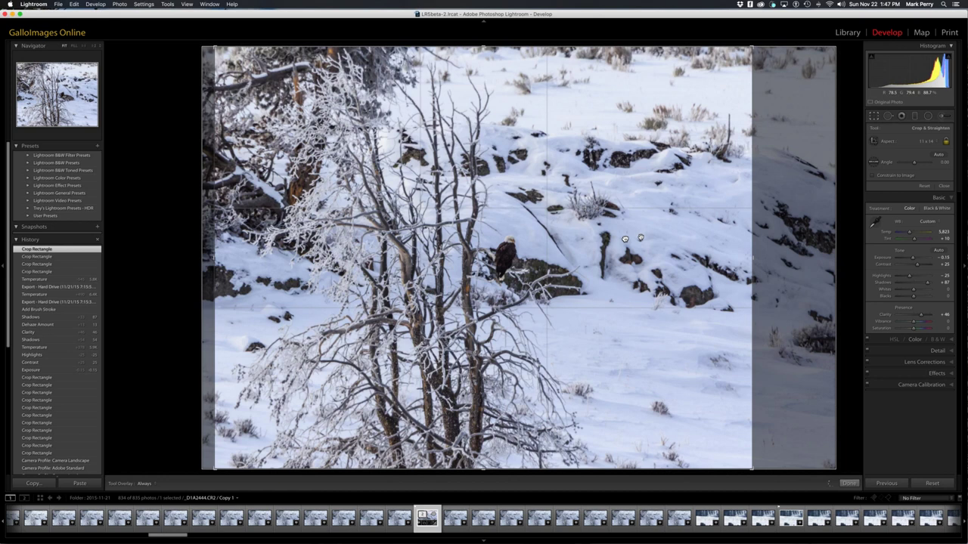
key("Return")
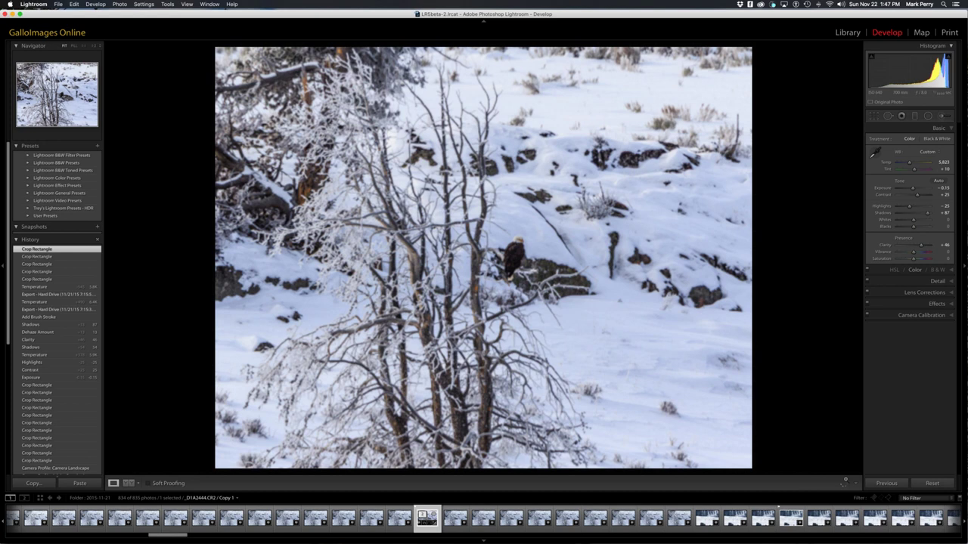
left_click(620, 198)
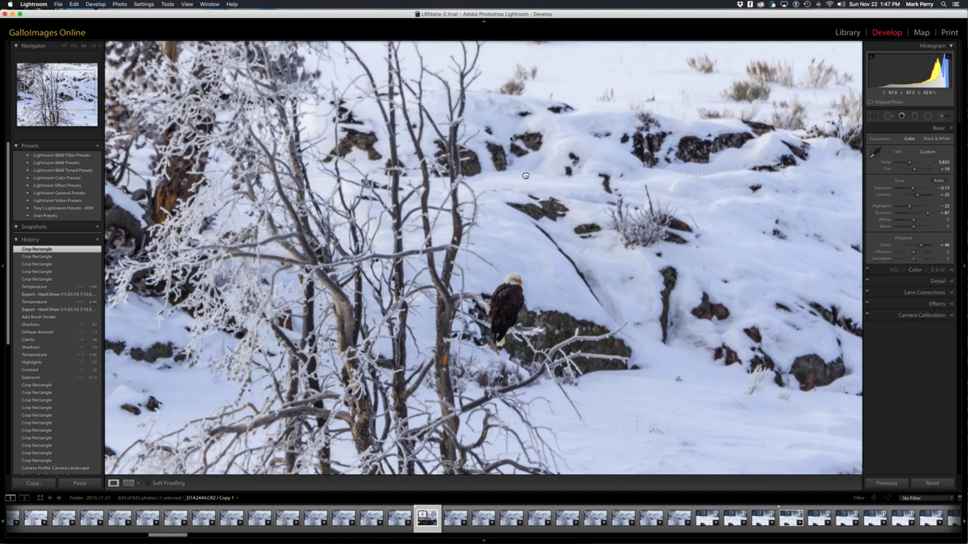
key("g")
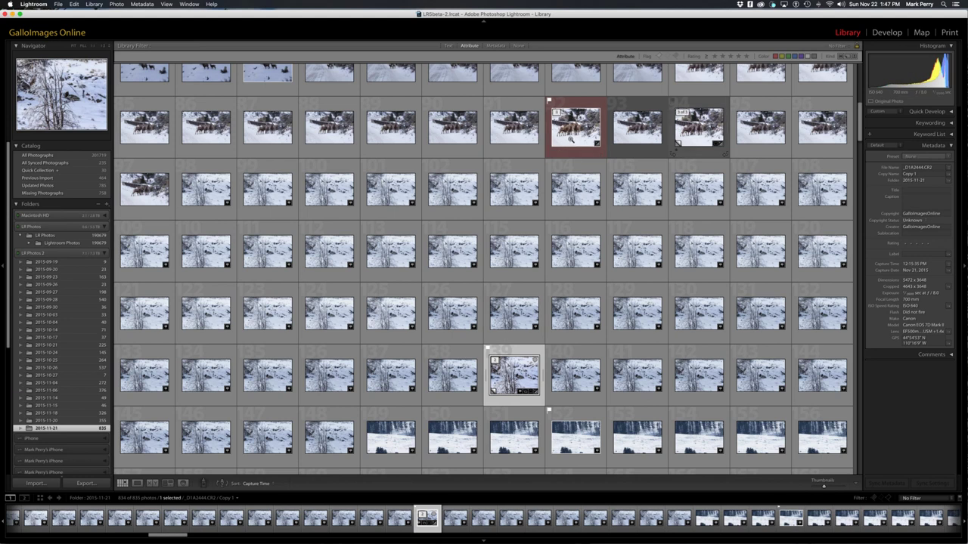
Step: Open the sheep thumbnail in Loupe view and advance to _M7G5661.CR2
double_click(571, 138)
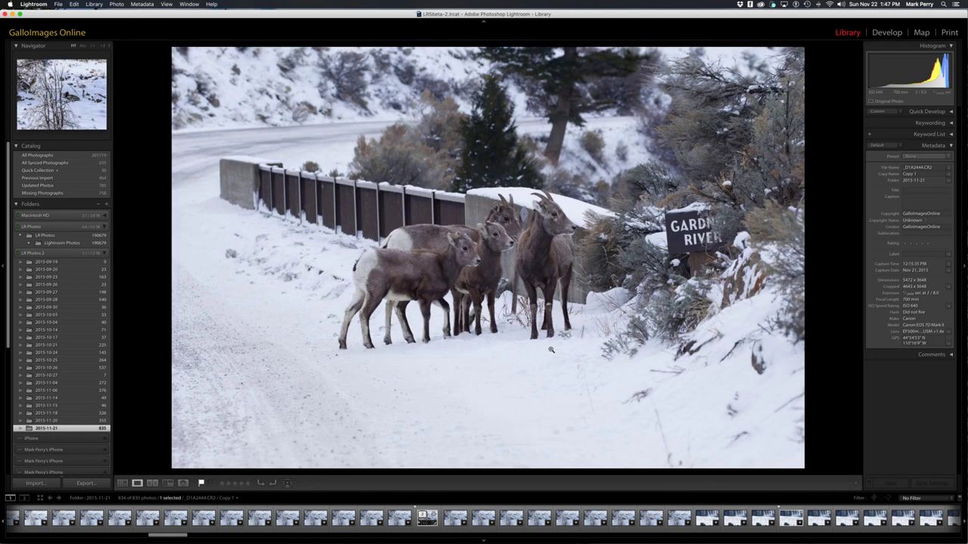
key("Right")
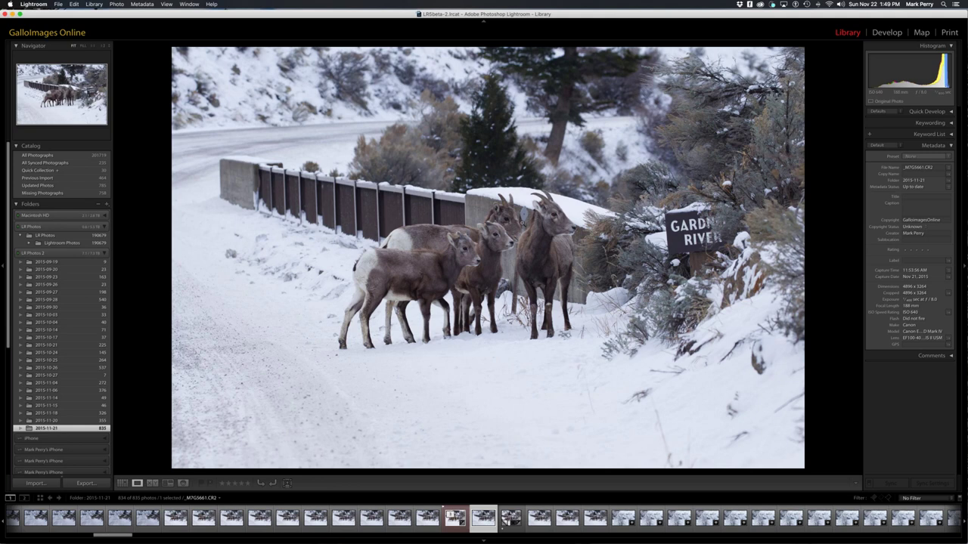
Step: Select the edited TIFF _M7G5661-Edit.tif and load it in the Develop module
key("g")
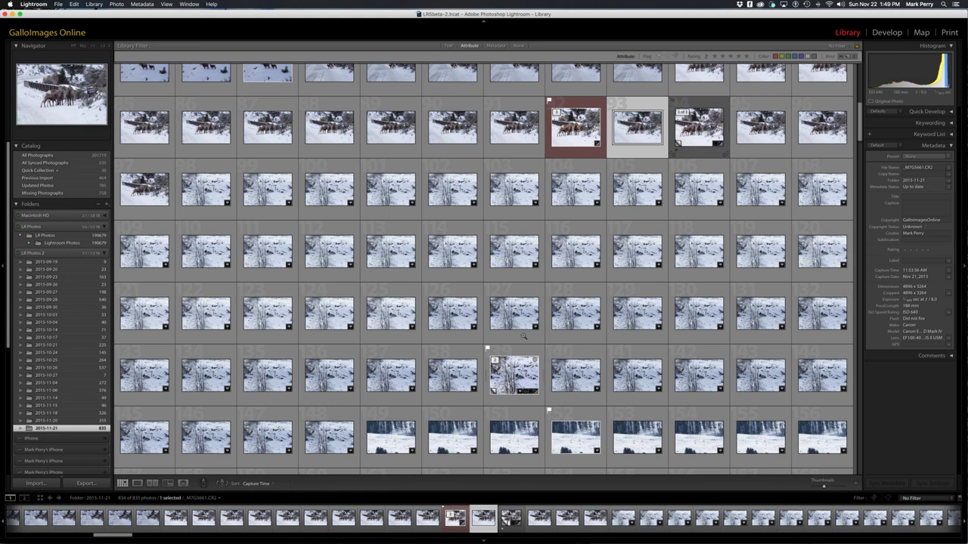
key("e")
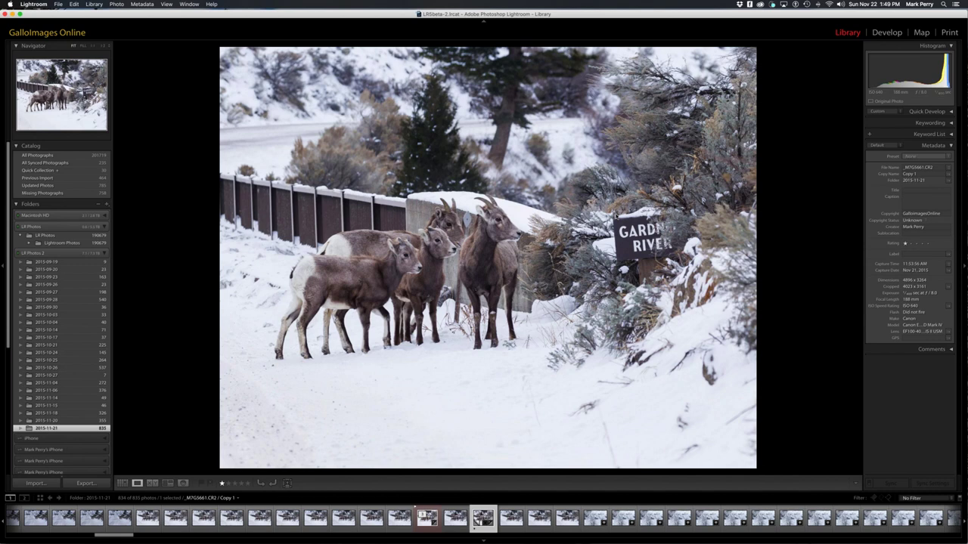
key("Left")
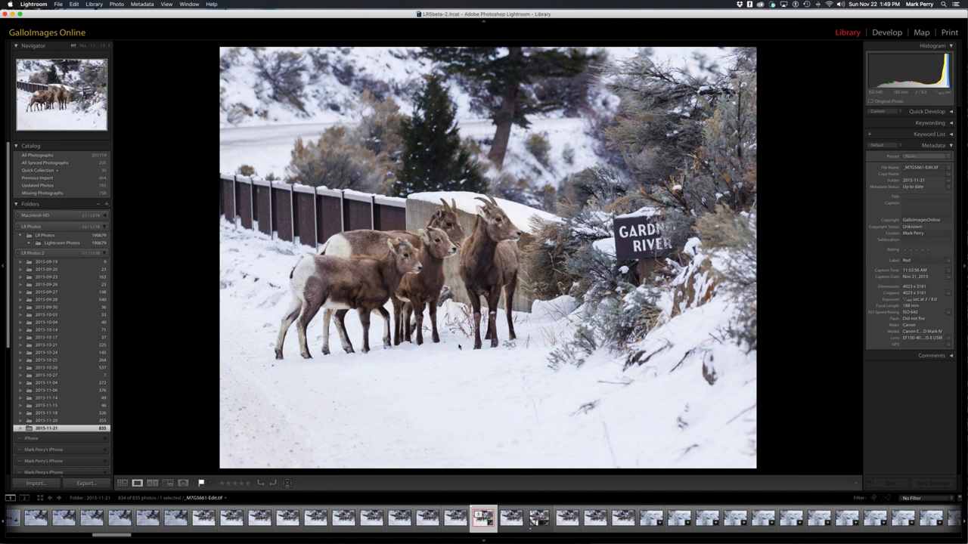
key("d")
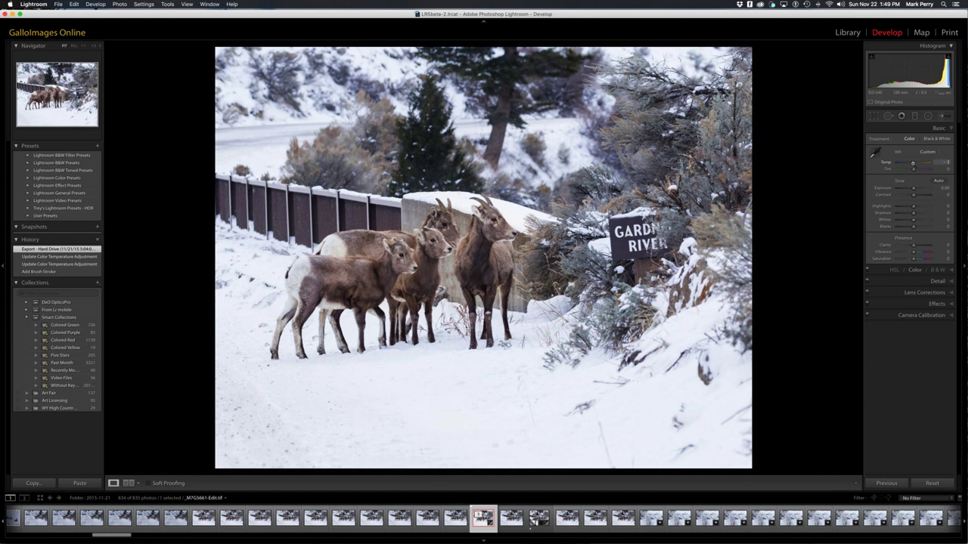
Step: Lower the sheep TIFF's Temp slider to -6 in the Basic panel
key("minus")
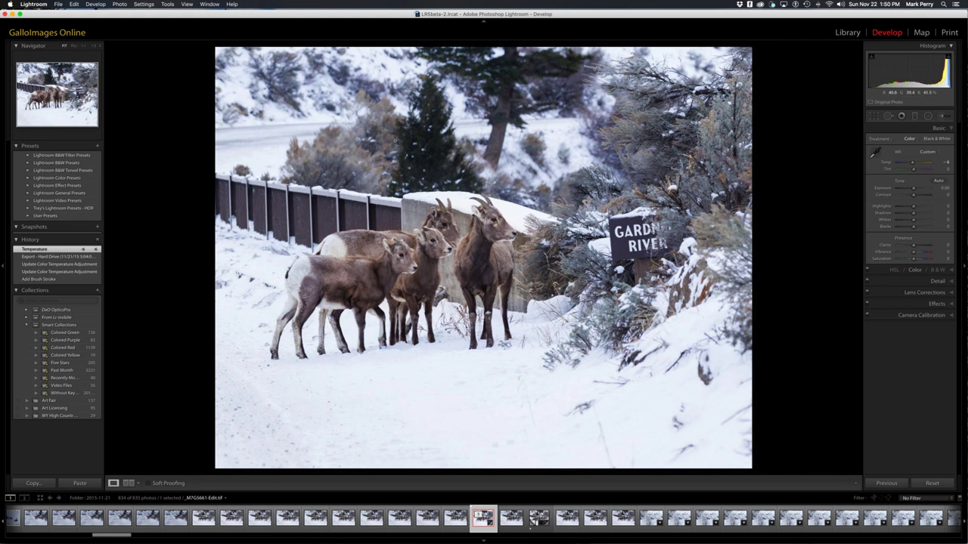
Step: Send _M7G5661-Edit.tif to Adobe Photoshop CC 2015 through Edit In
right_click(395, 142)
mouse_move(454, 193)
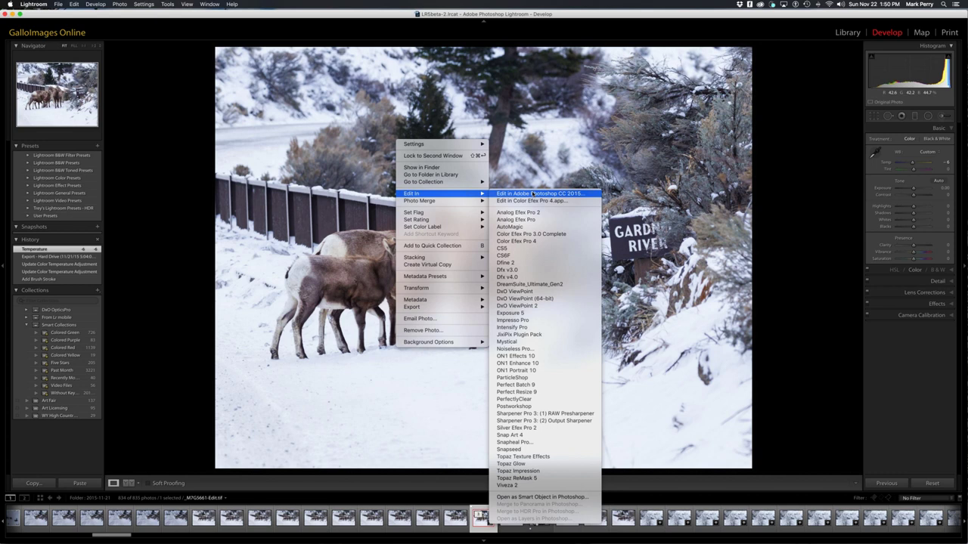
left_click(534, 194)
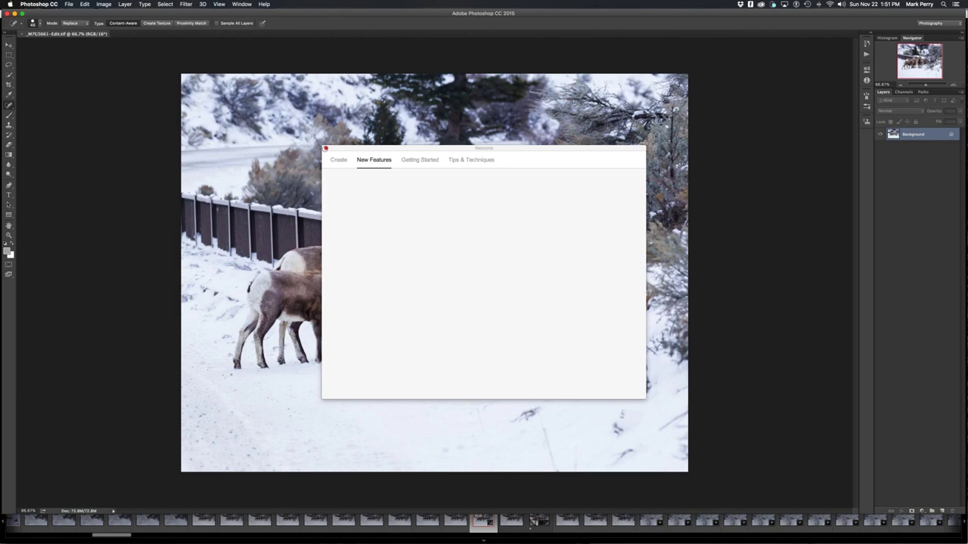
Step: Dismiss Photoshop's Welcome screen to reveal the sheep TIFF on its Background layer
key("Escape")
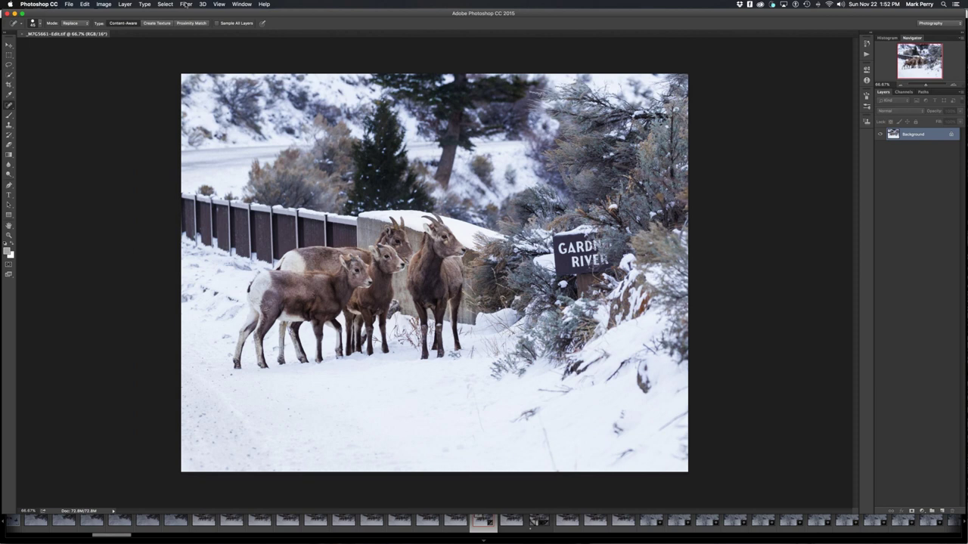
mouse_move(407, 520)
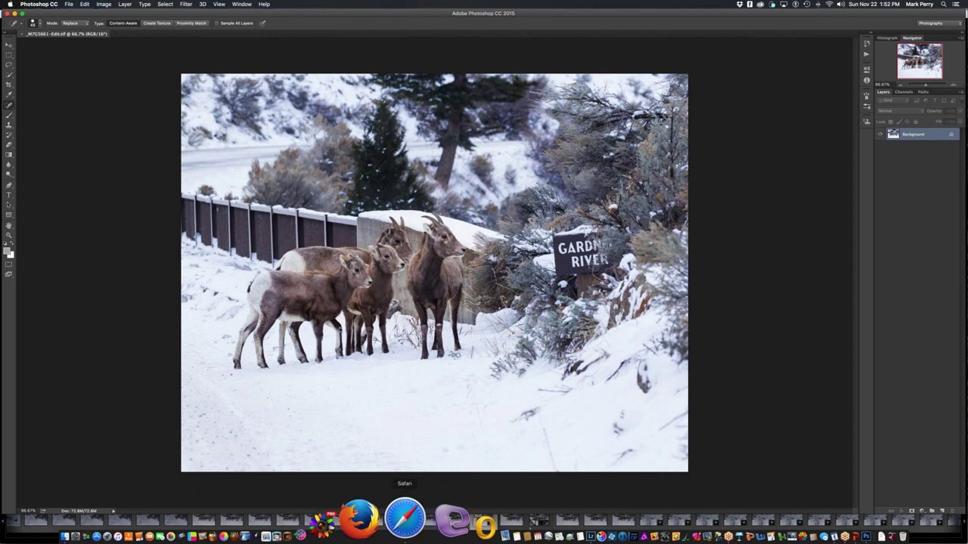
Step: Glance at the AKVIS website in Safari before heading back to Photoshop
left_click(405, 518)
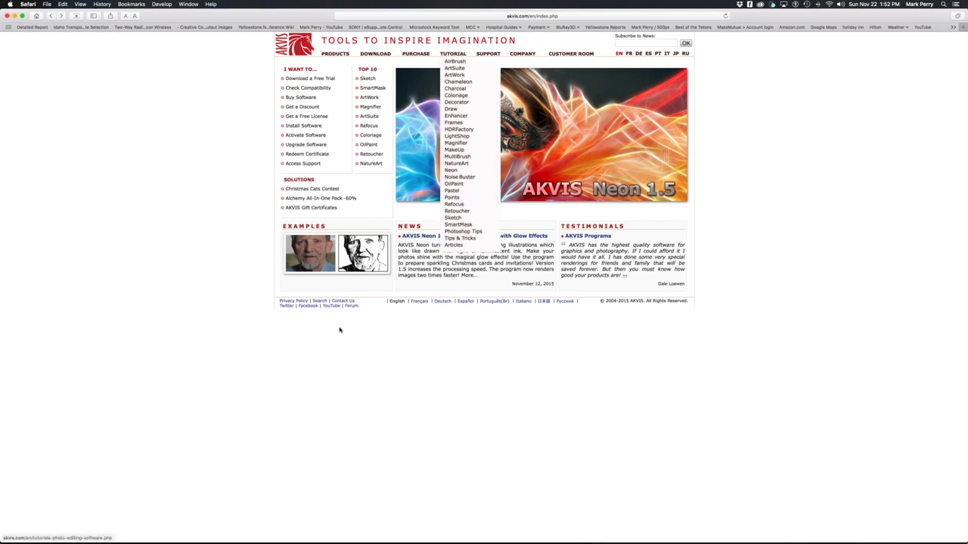
mouse_move(335, 53)
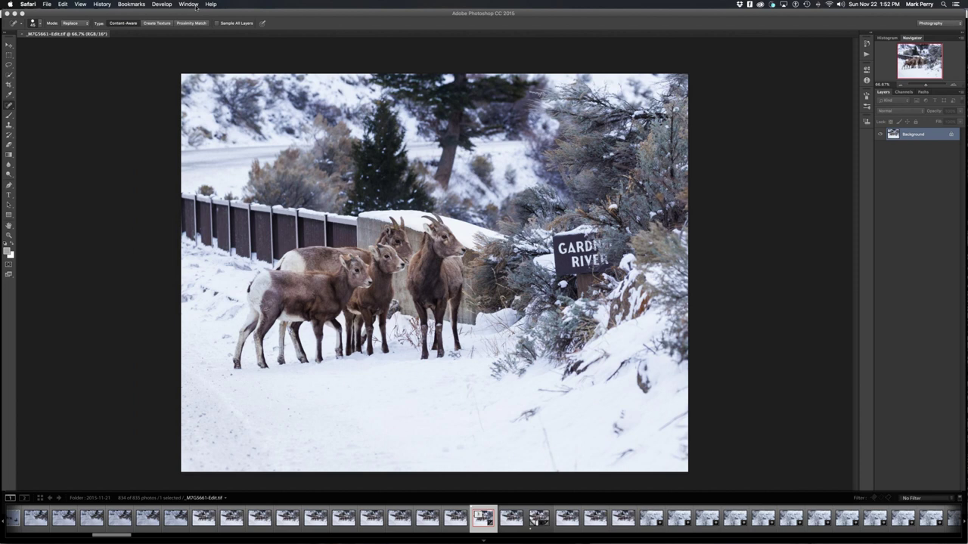
Step: Bring Photoshop forward and run Filter > AKVIS > NatureArt on the sheep photo
left_click(186, 53)
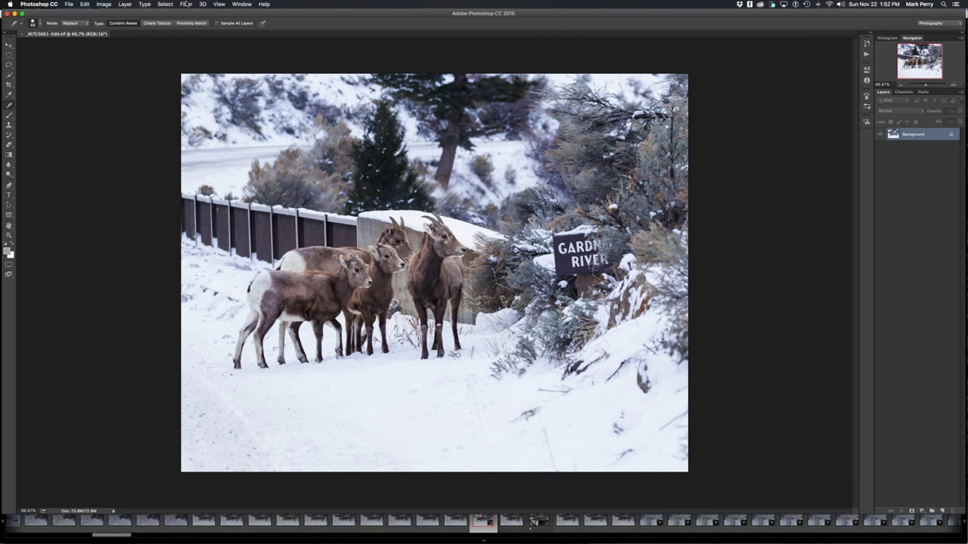
left_click(186, 3)
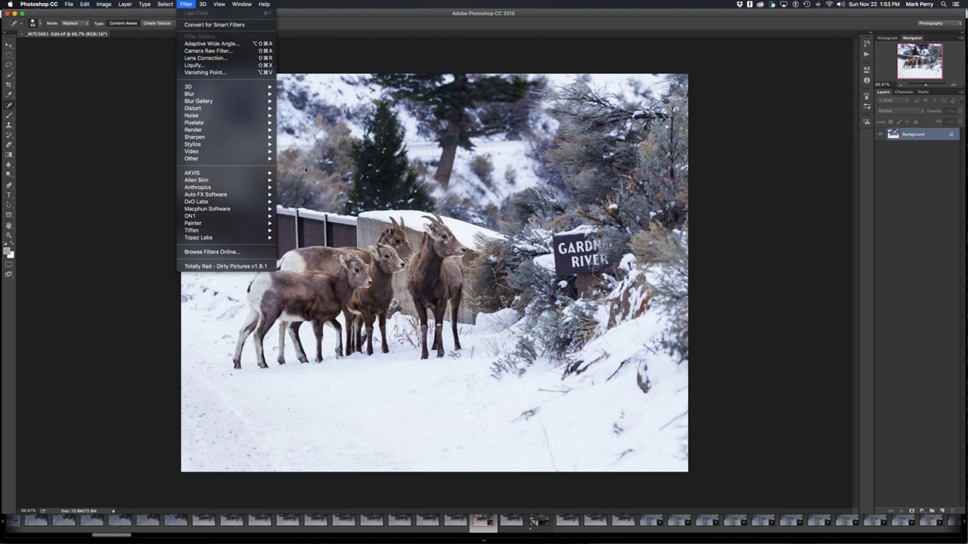
left_click(305, 169)
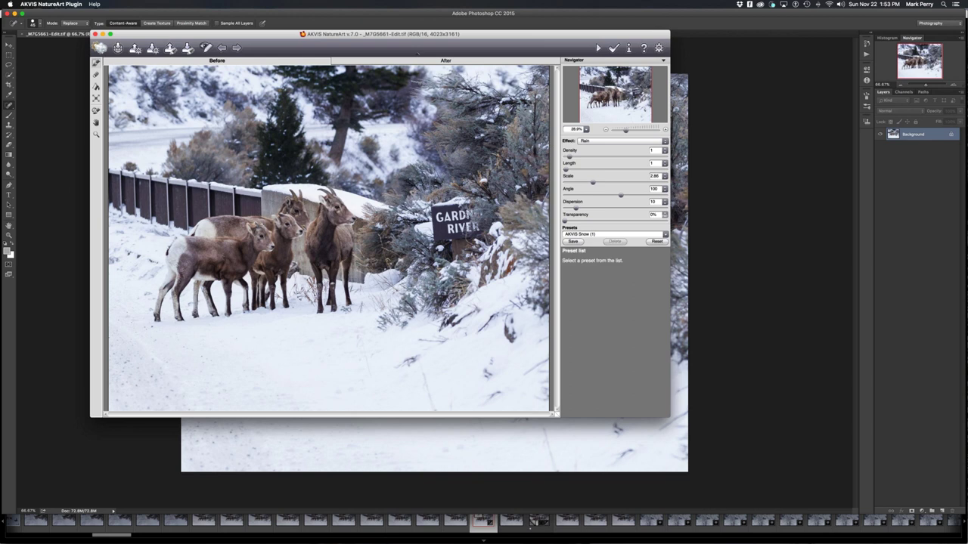
Step: Fill the whole image with the Rain effect and set the snow Density to 2
left_click(96, 86)
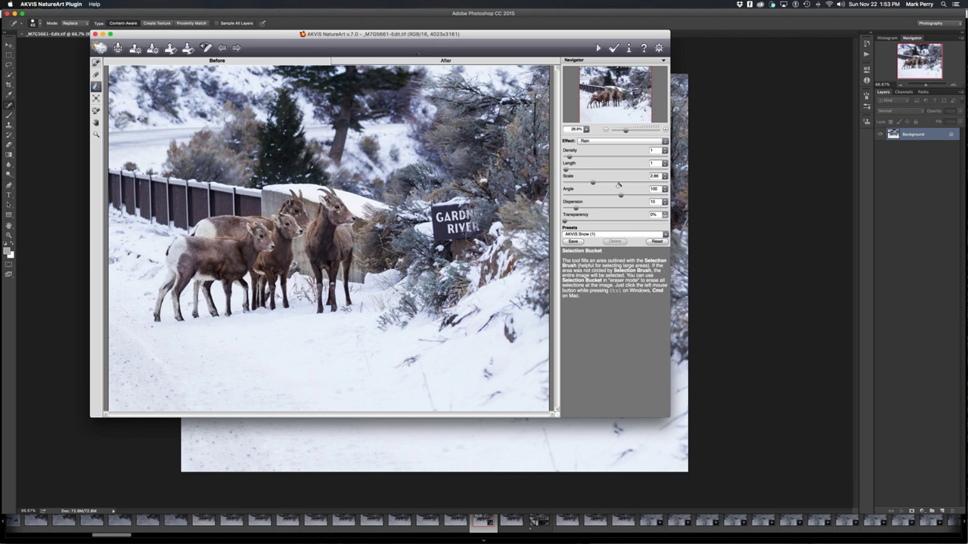
left_click(294, 123)
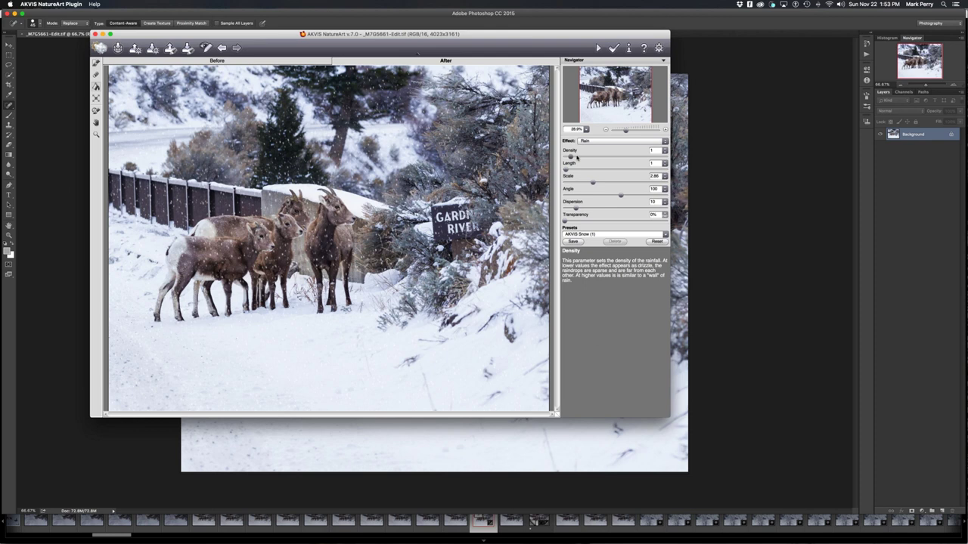
left_click_drag(577, 157, 619, 159)
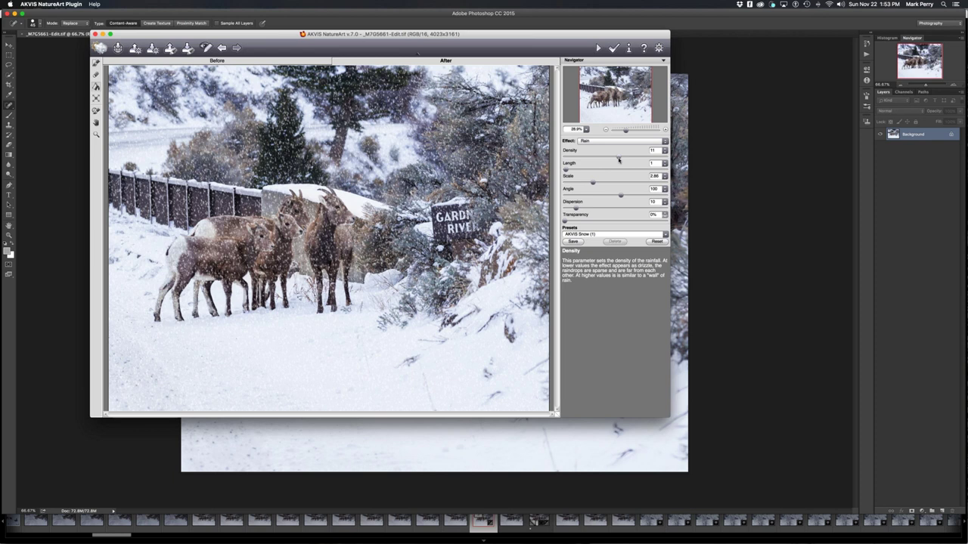
left_click_drag(619, 159, 569, 162)
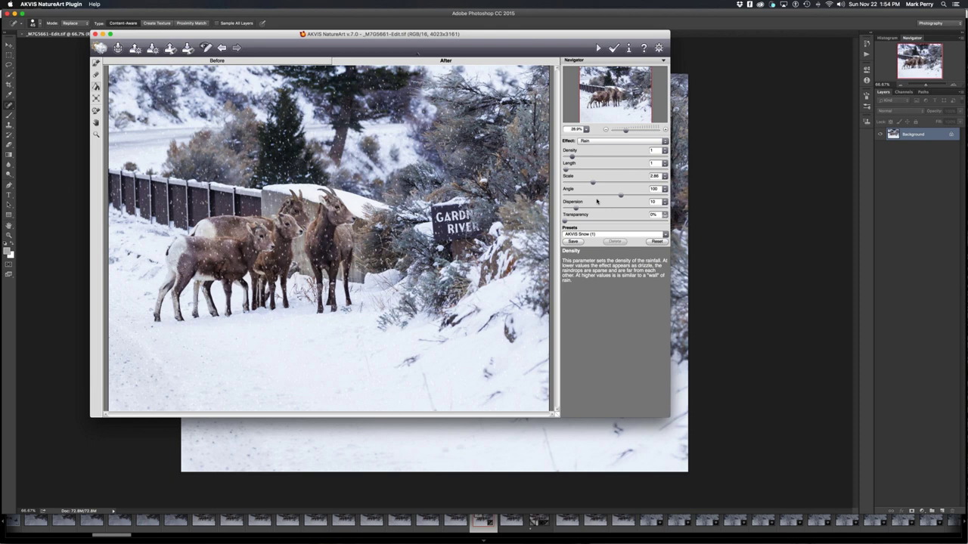
left_click_drag(572, 157, 573, 156)
Step: Return the drop Length to 1 and settle the flake Scale at 2.18
left_click(613, 169)
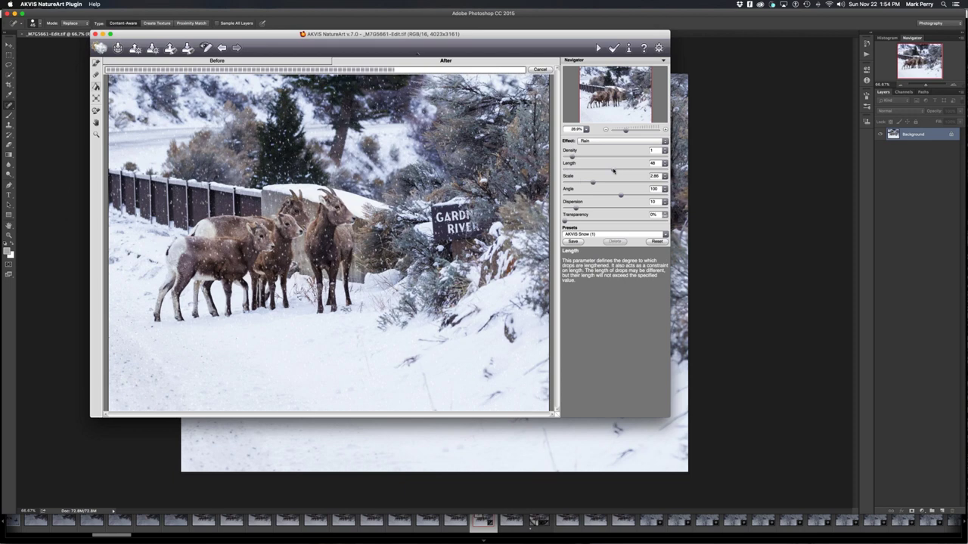
left_click_drag(613, 170, 565, 174)
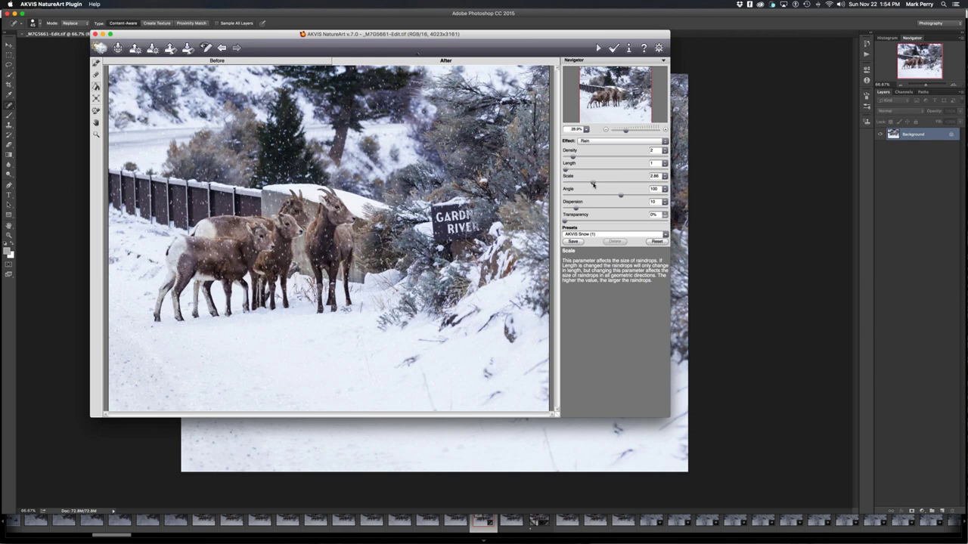
left_click_drag(593, 183, 583, 184)
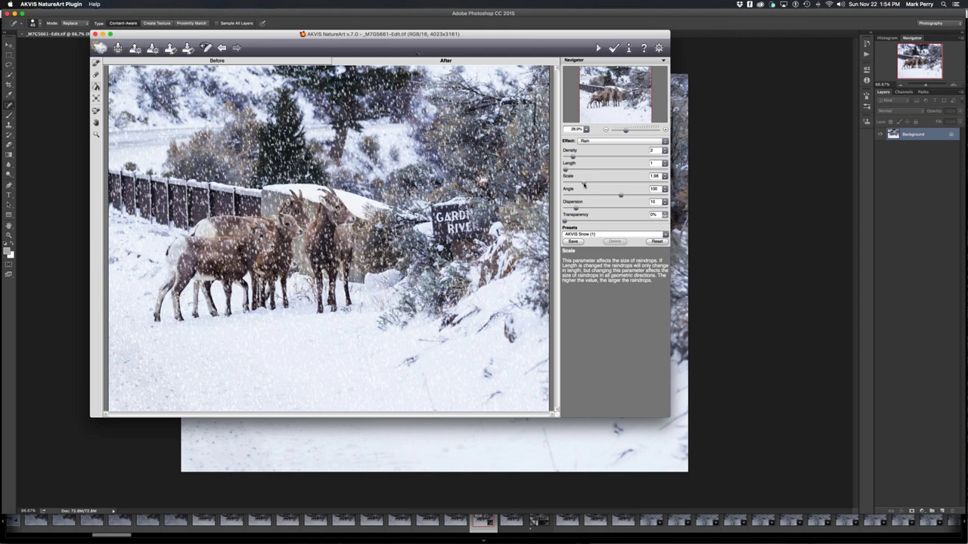
left_click_drag(583, 184, 586, 183)
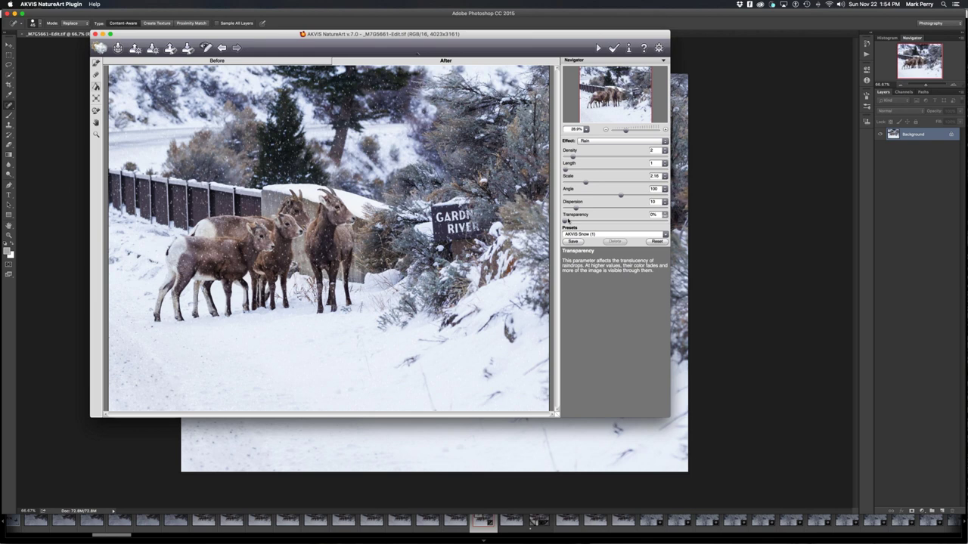
Step: Check the Presets and Effect lists, keeping Rain as the effect type
left_click(614, 235)
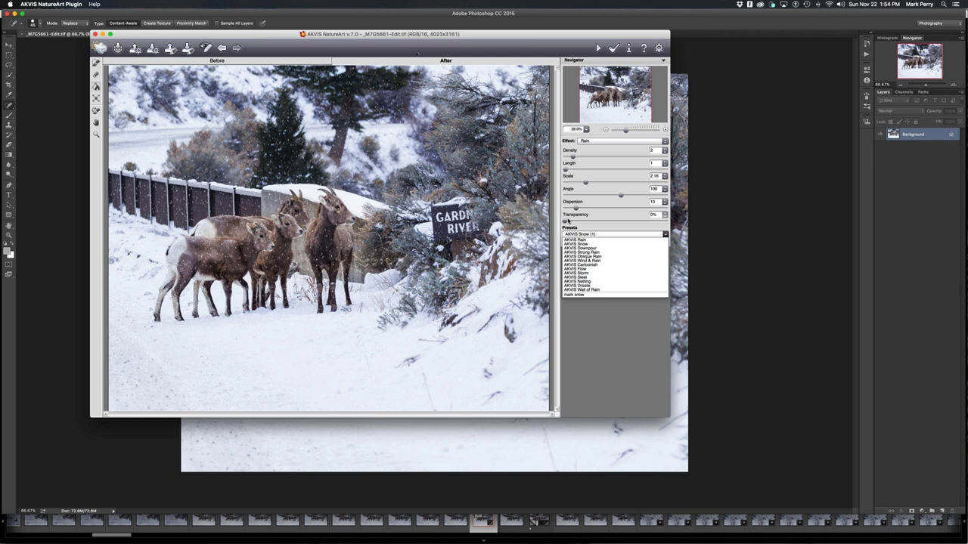
left_click(606, 273)
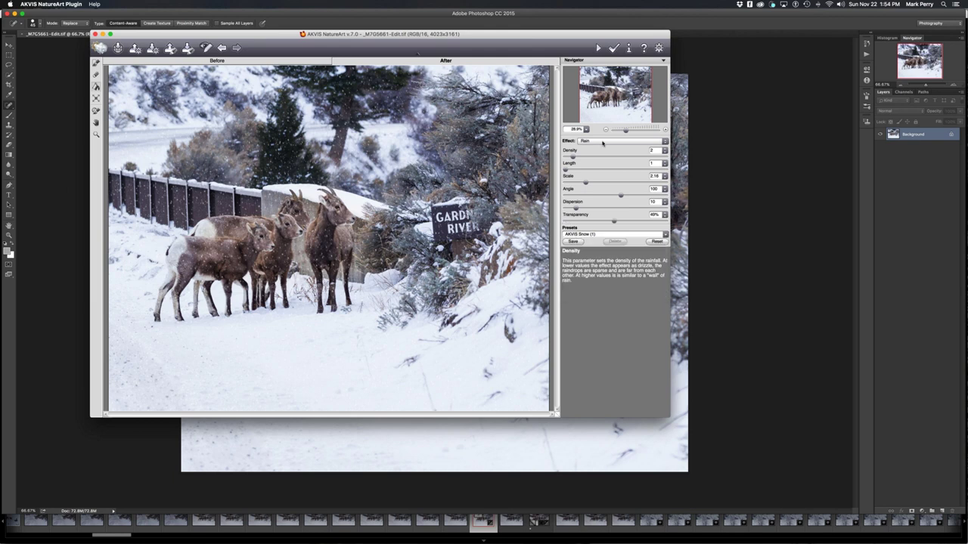
left_click(602, 142)
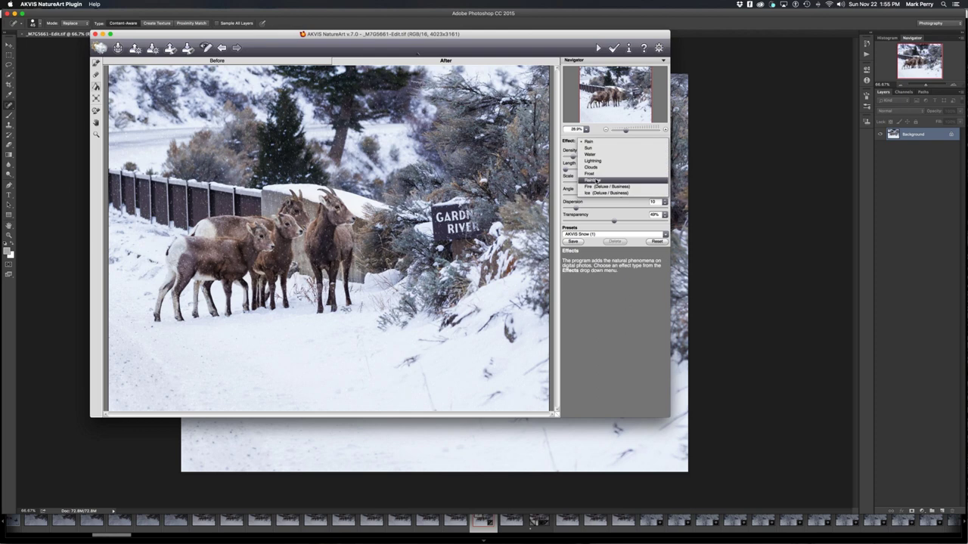
left_click(589, 141)
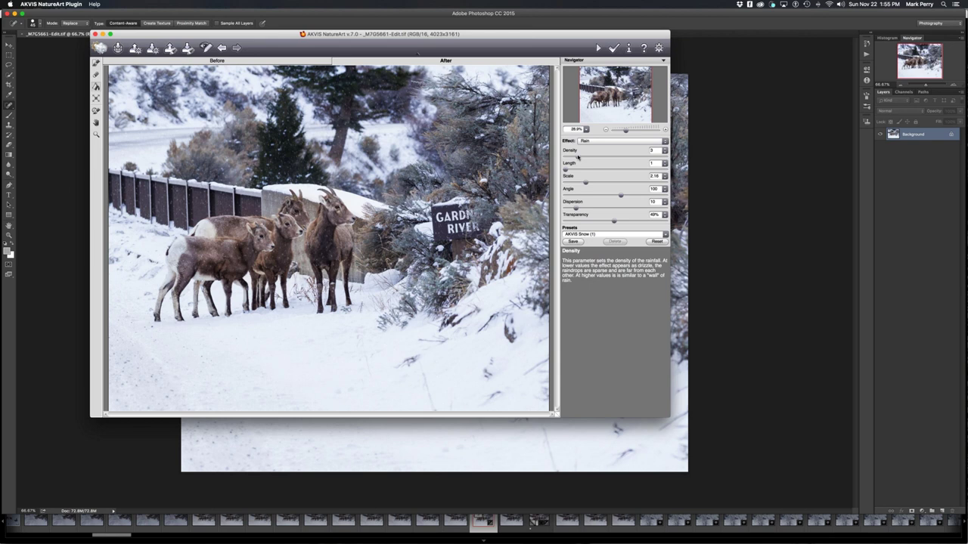
Step: Set Length to 2 and Scale to 1.68, and lower Transparency to about 4%
left_click(566, 171)
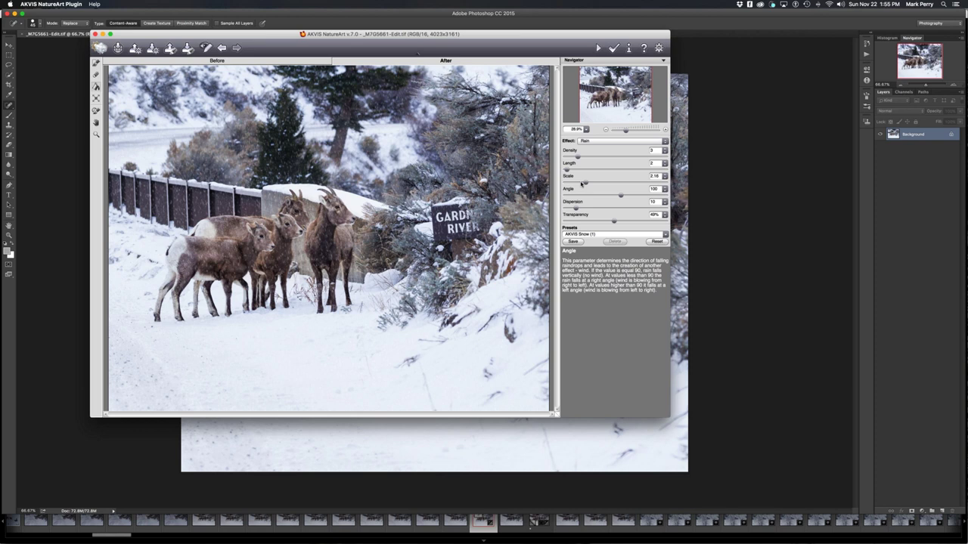
left_click(581, 183)
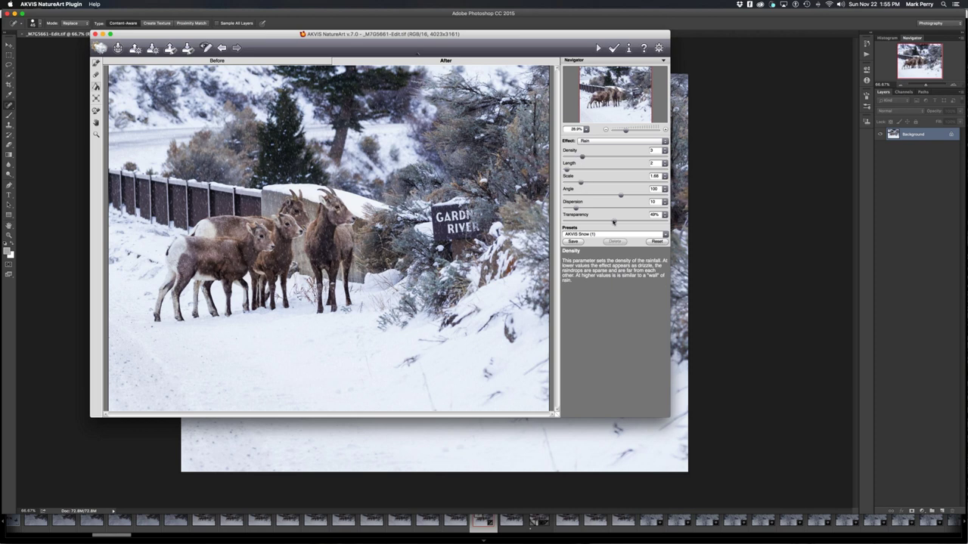
left_click_drag(613, 223, 586, 222)
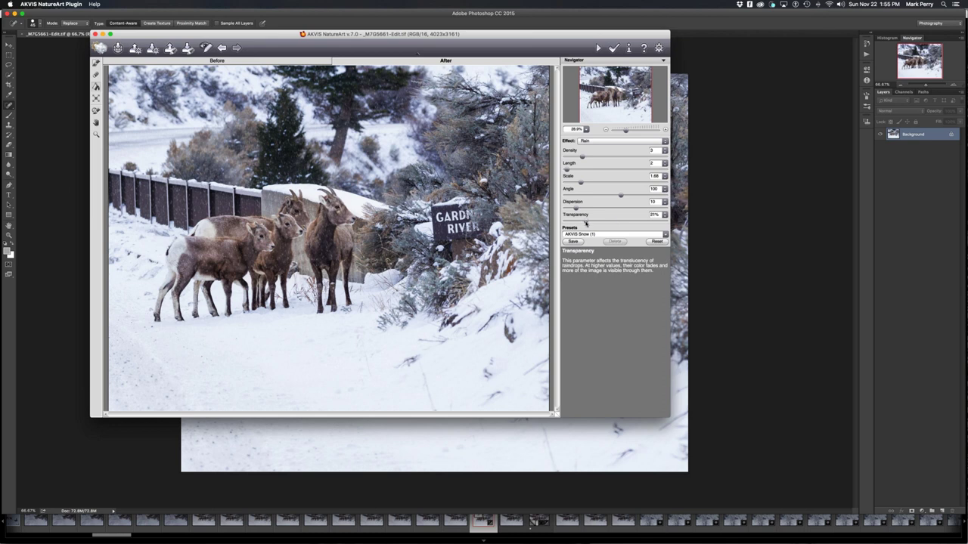
left_click_drag(586, 222, 569, 222)
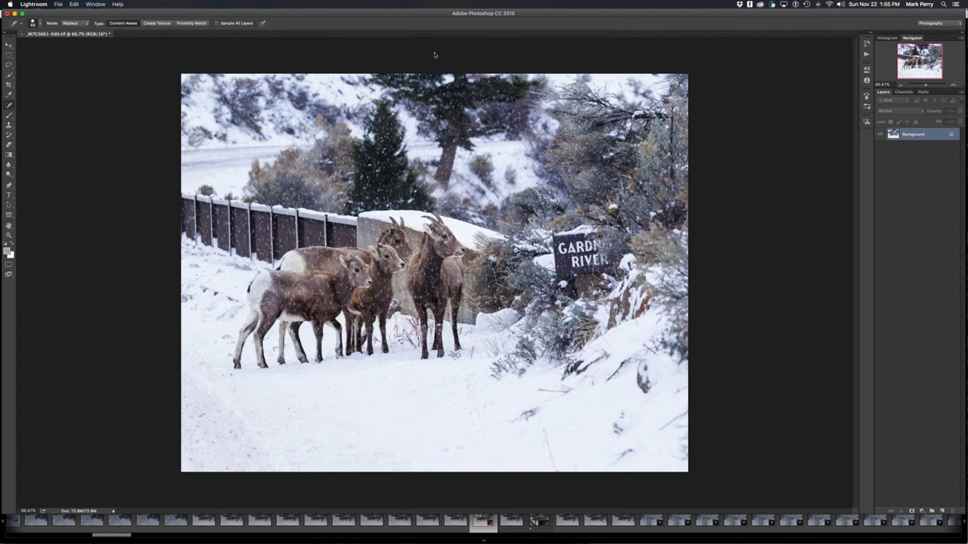
left_click(434, 54)
left_click(104, 4)
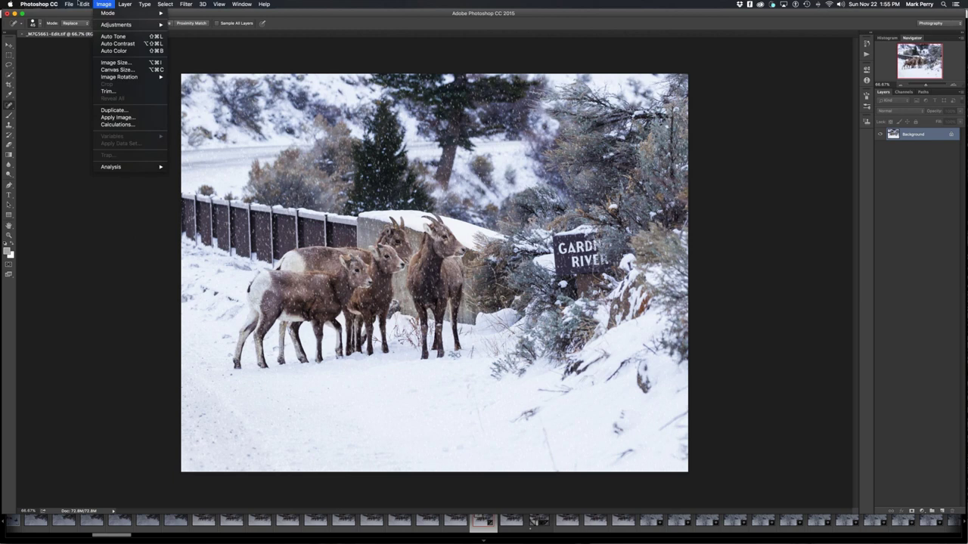
mouse_move(84, 3)
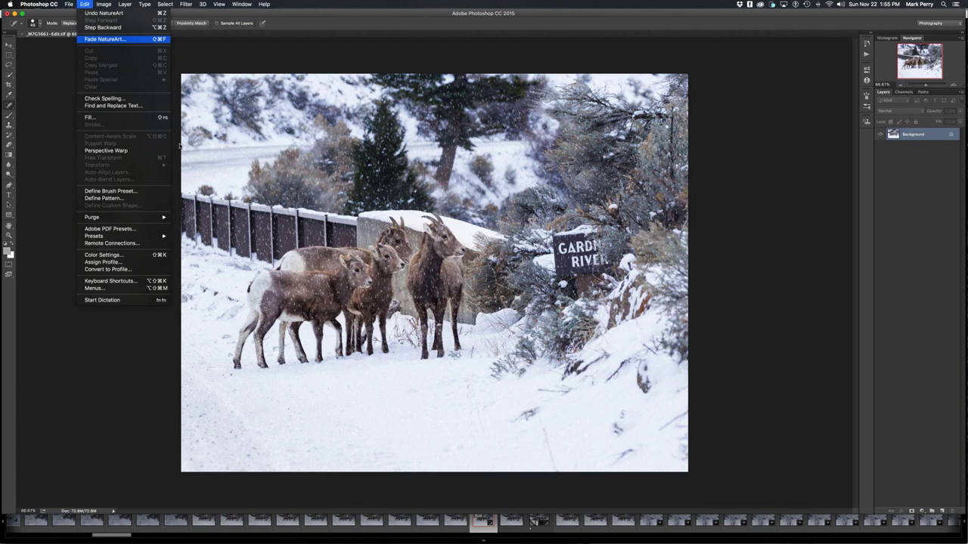
key("Return")
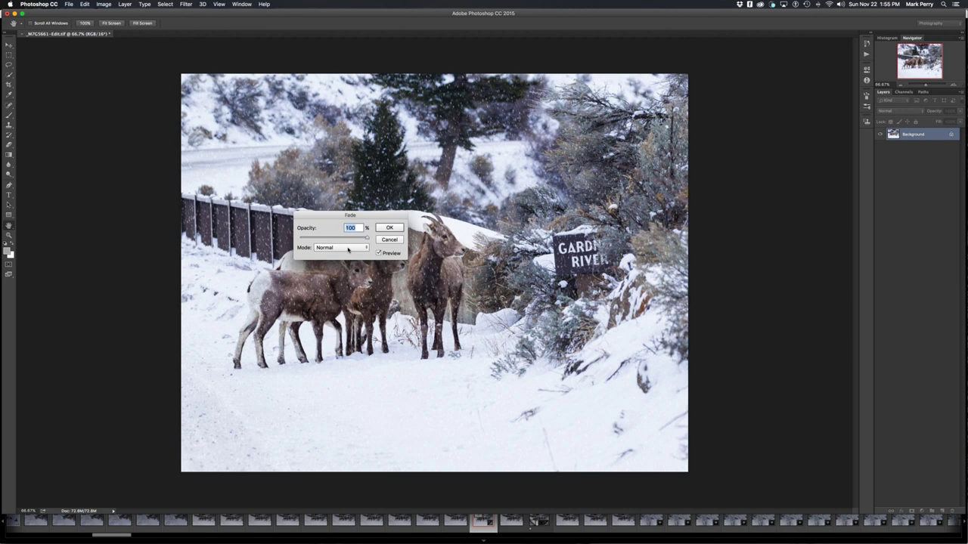
left_click(341, 238)
left_click_drag(340, 238, 394, 228)
left_click(388, 228)
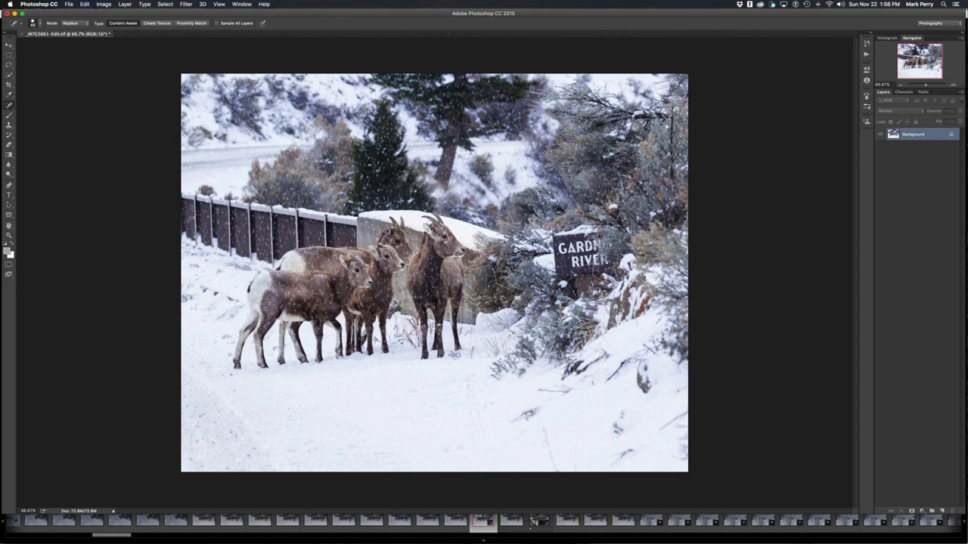
left_click(39, 4)
Step: Quit Photoshop CC to return to Lightroom with the snowy sheep photo
left_click(68, 88)
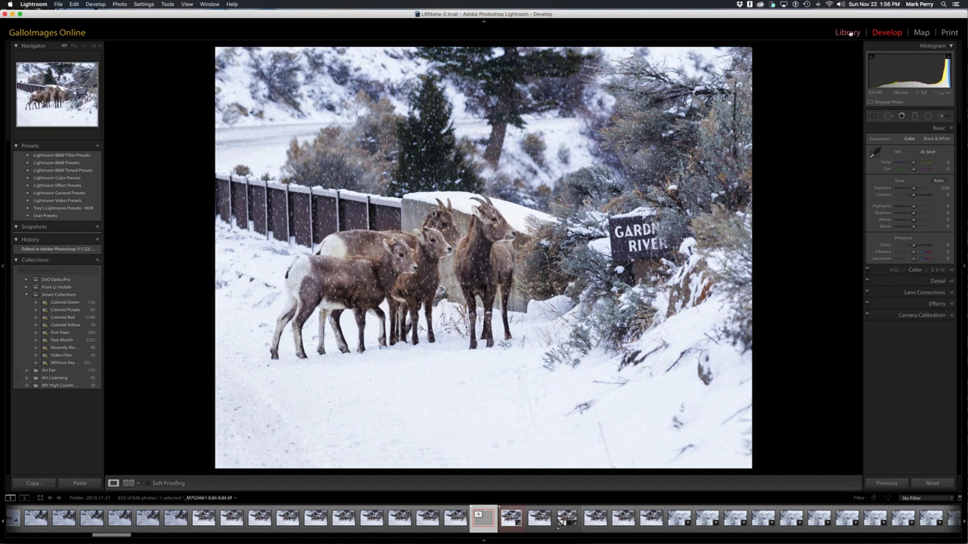
Step: Switch to the Library module, showing _M7G5661-Edit-Edit.tif enlarged
left_click(848, 33)
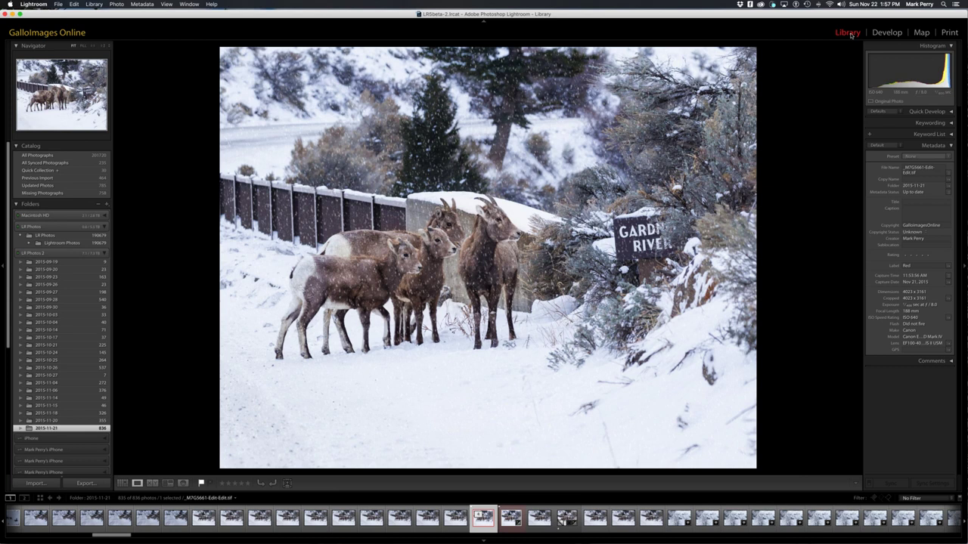
Step: Switch Lightroom to Grid view and check the Facebook page's notifications
key("g")
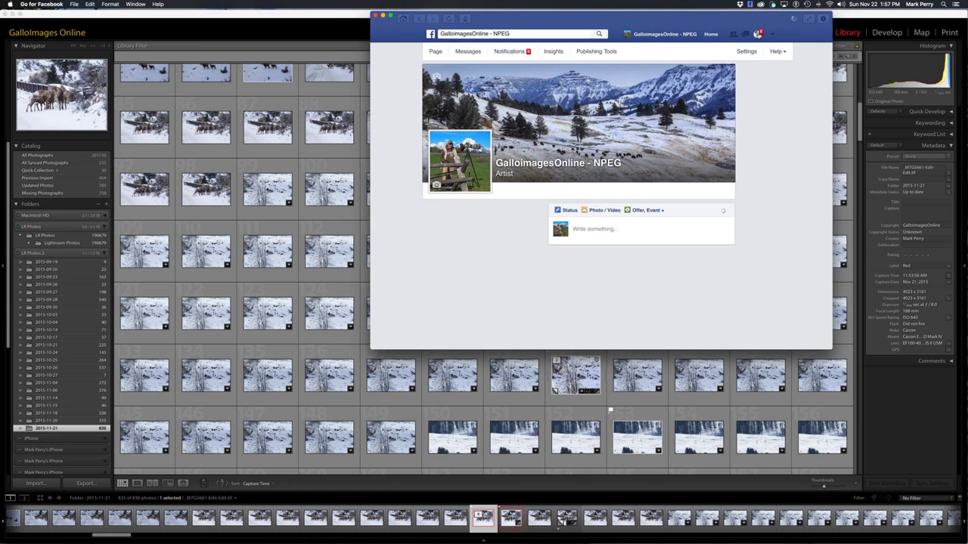
left_click(758, 33)
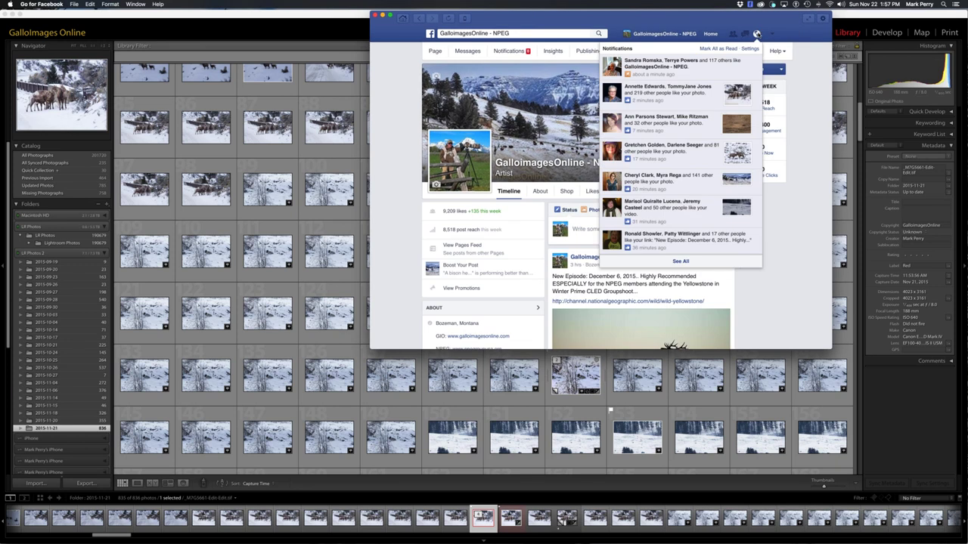
left_click(756, 35)
Step: Scroll the Facebook timeline down to the bighorn sheep post and its reach and shares
scroll(651, 203, "down", 10)
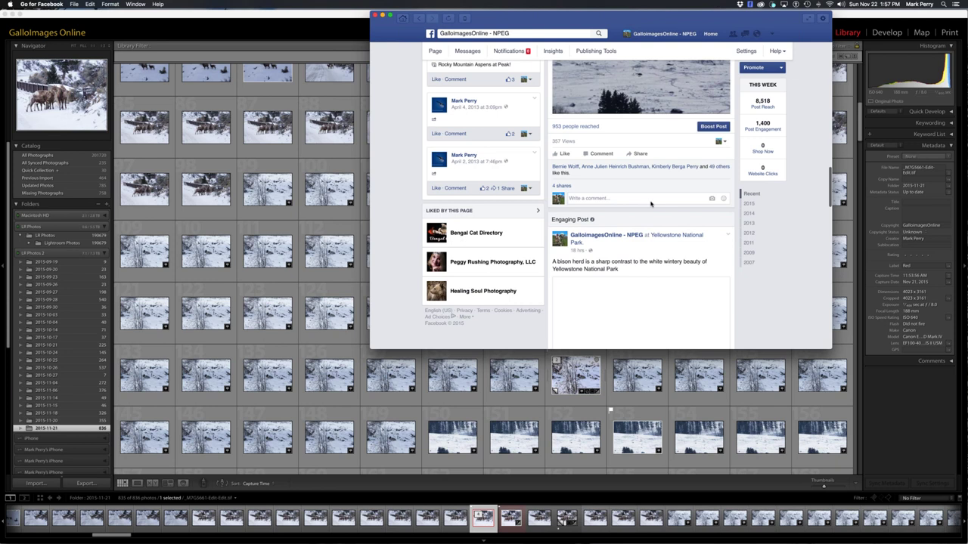
scroll(651, 203, "down", 5)
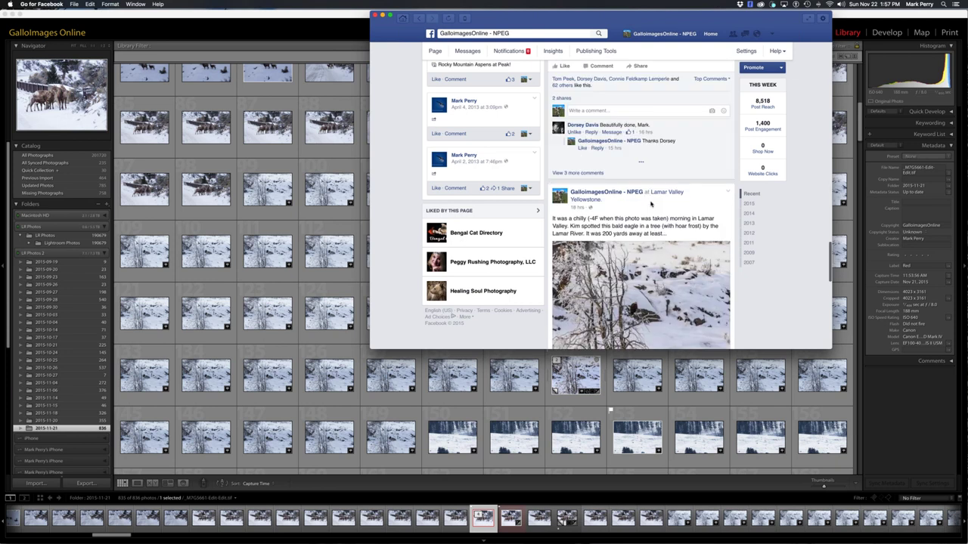
scroll(650, 204, "down", 5)
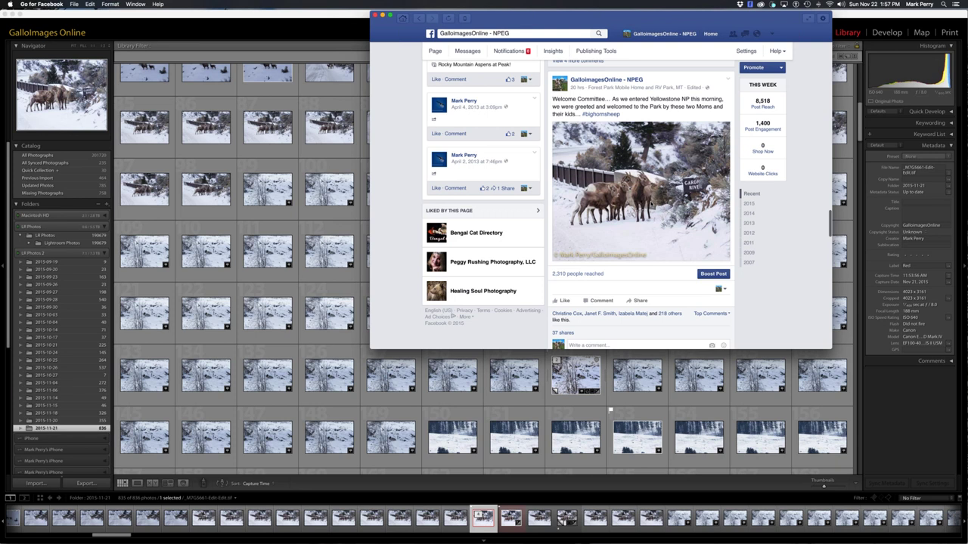
scroll(651, 204, "down", 2)
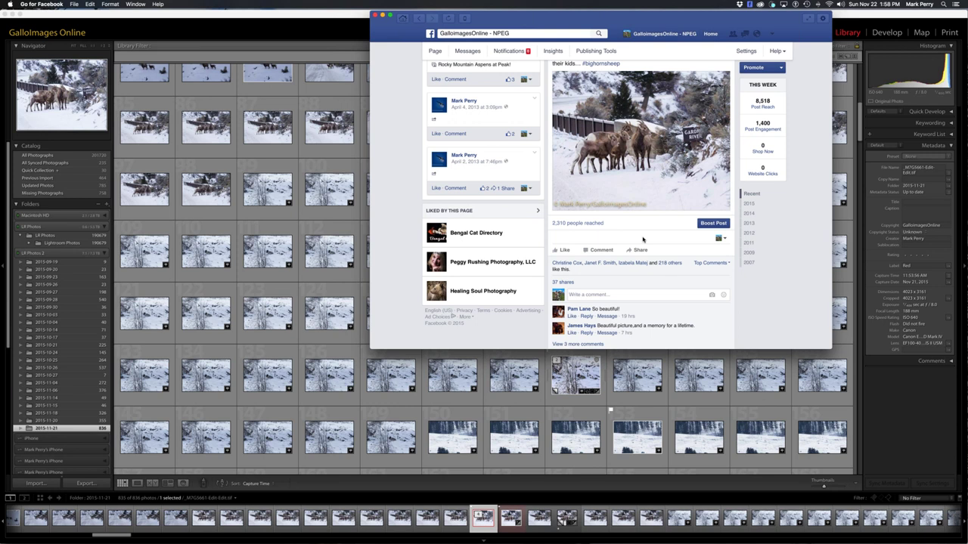
scroll(642, 239, "down", 2)
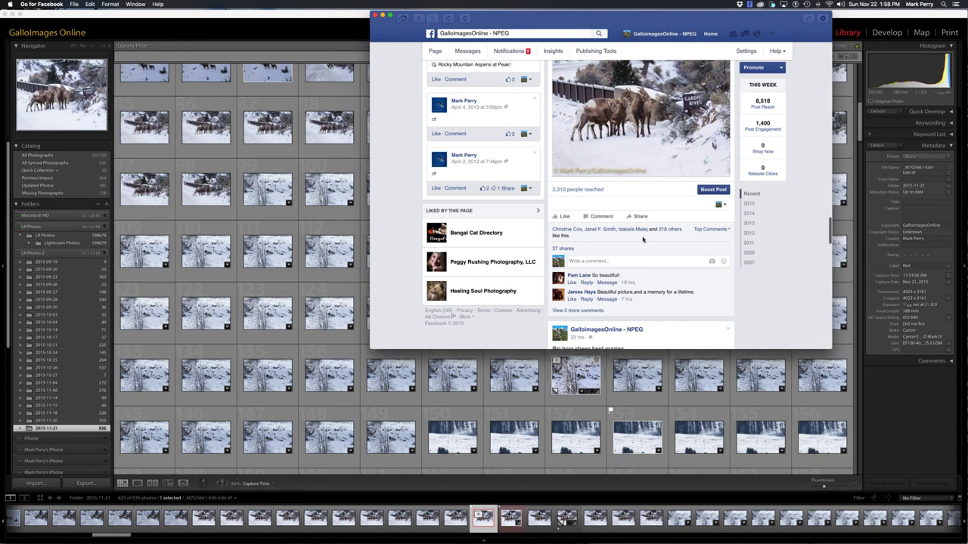
Step: Back in the Lightroom grid, toggle the Custom Filter off and on again with Cmd+L
left_click(348, 28)
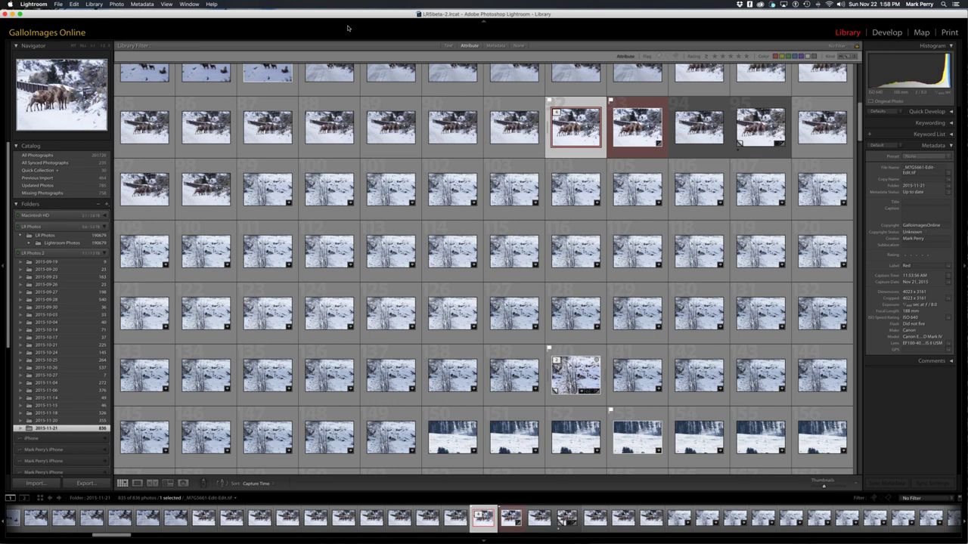
scroll(484, 264, "down", 5)
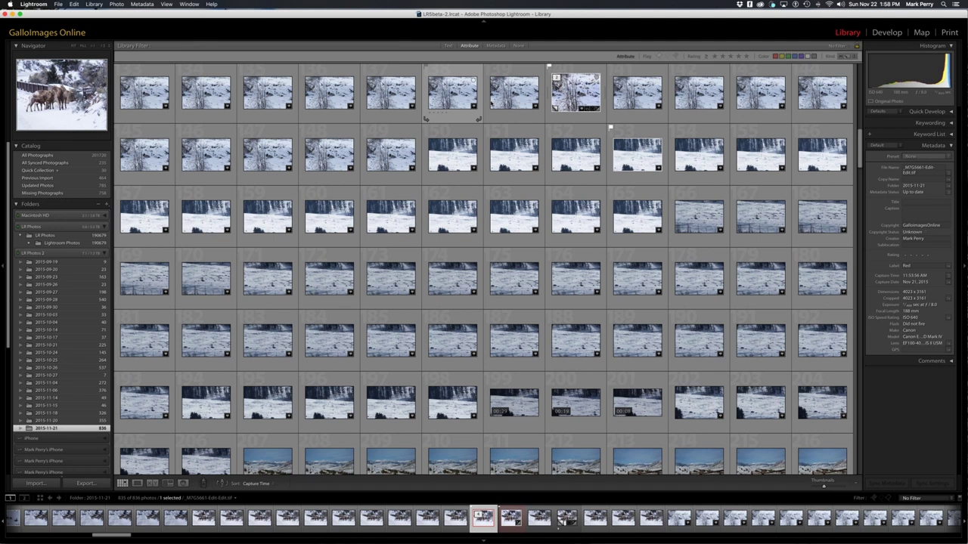
scroll(484, 269, "down", 8)
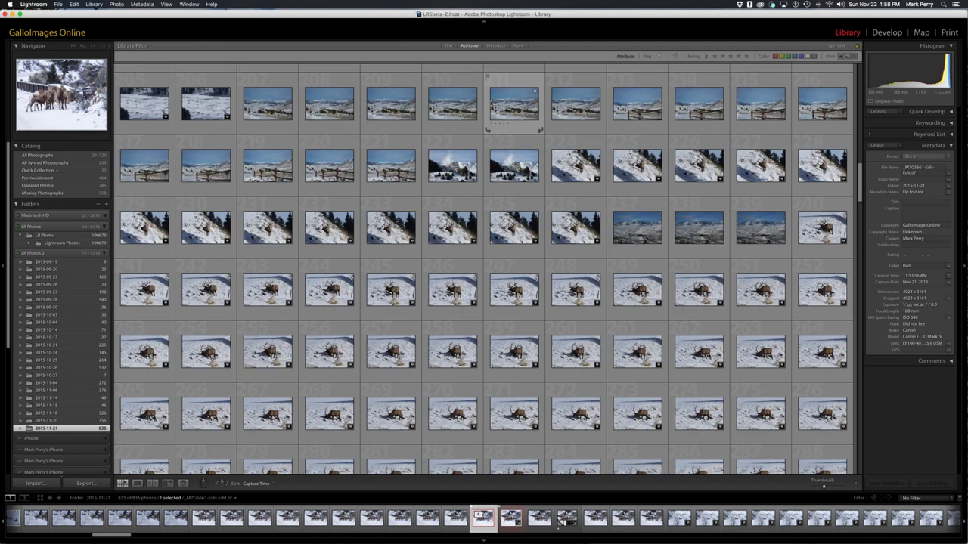
key("super+l")
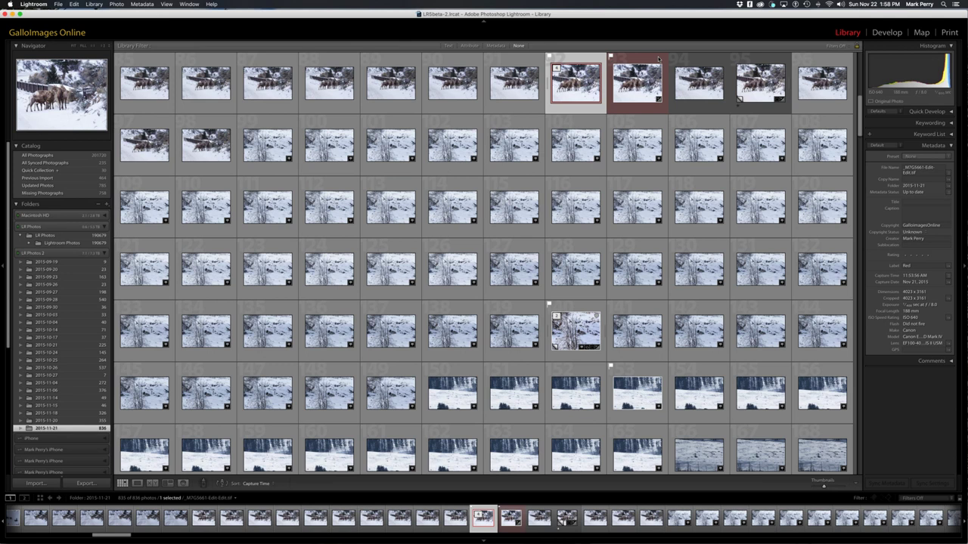
key("super+l")
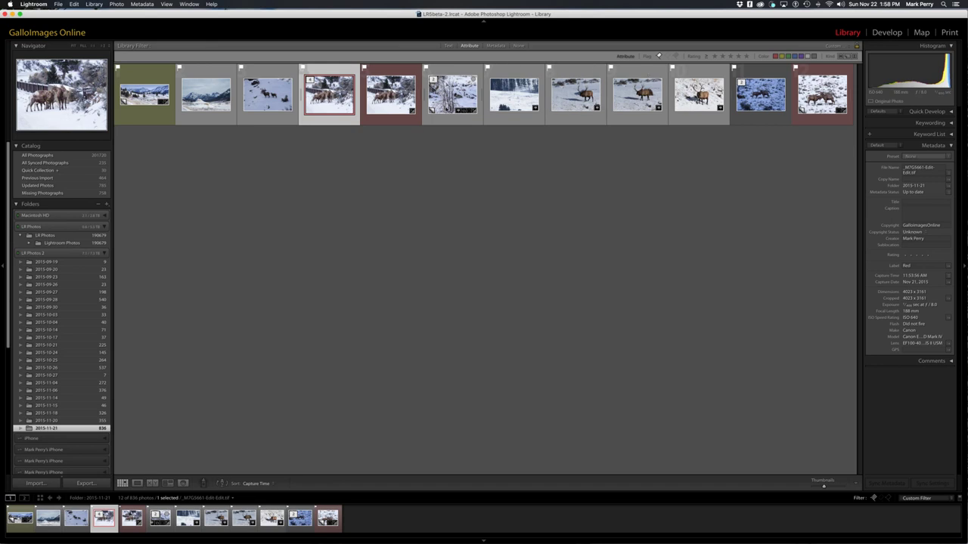
Step: Turn off the flag filter to show all 835 photos and scroll to the elk thumbnails
left_click(658, 56)
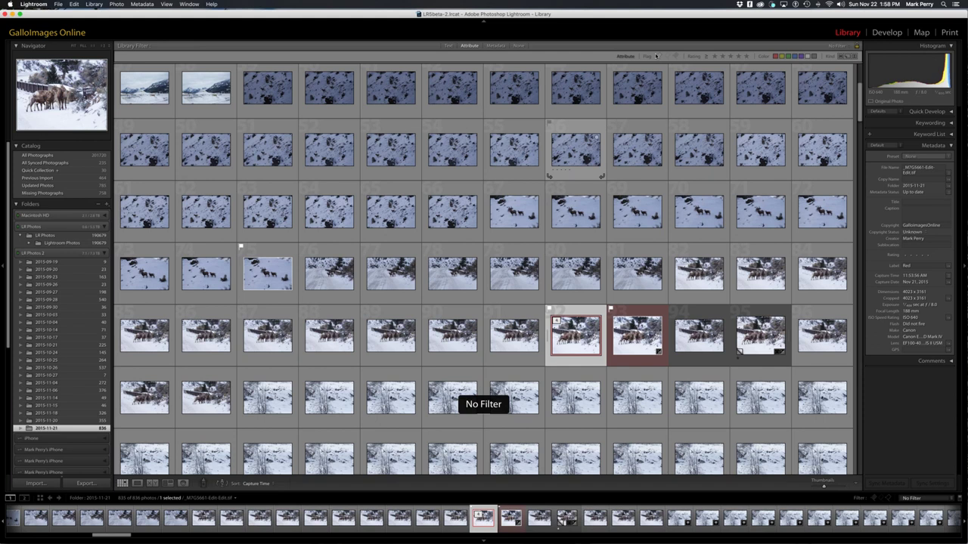
scroll(638, 269, "down", 15)
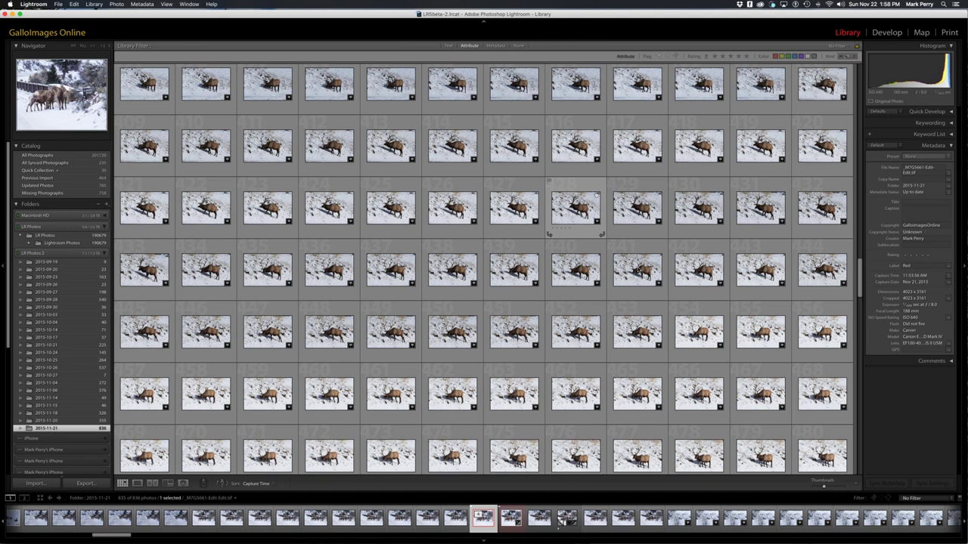
scroll(549, 233, "down", 10)
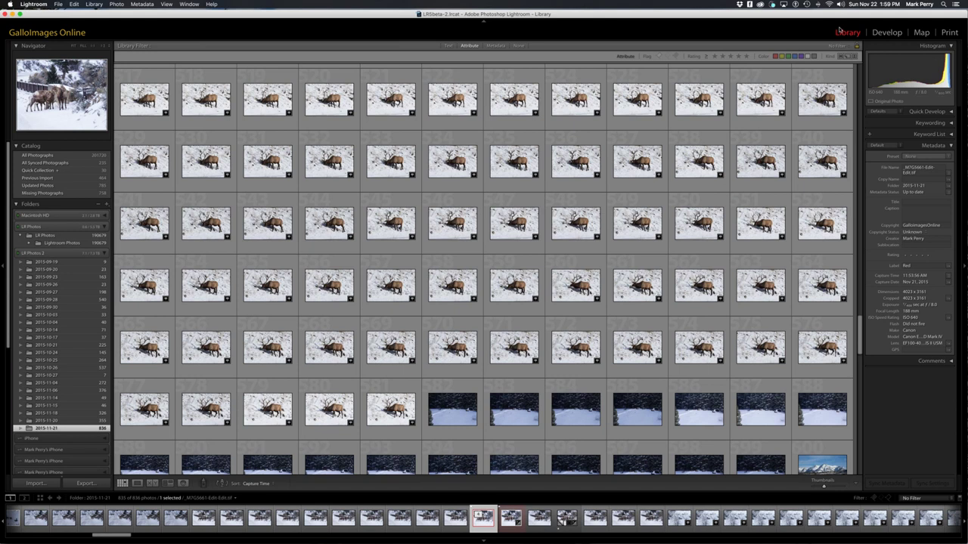
scroll(580, 276, "up", 3)
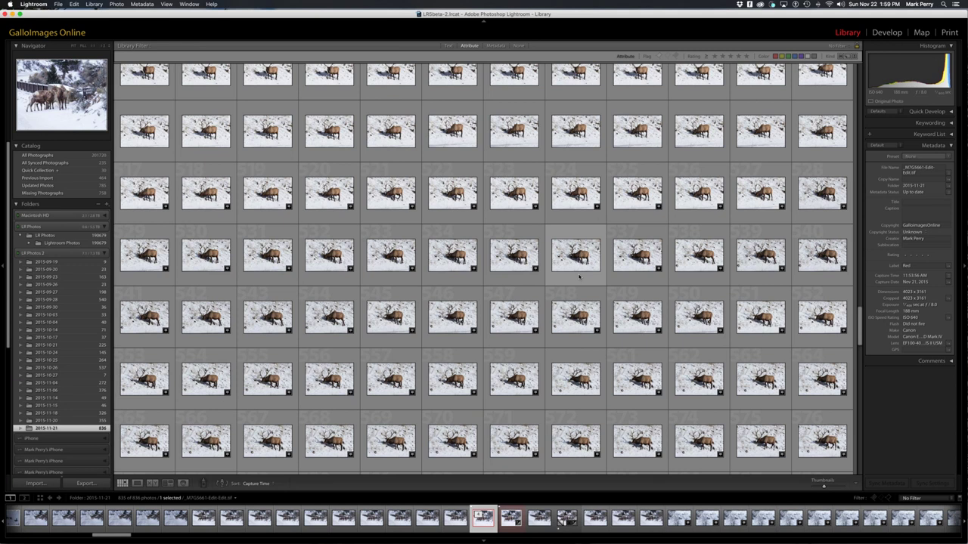
scroll(580, 276, "up", 4)
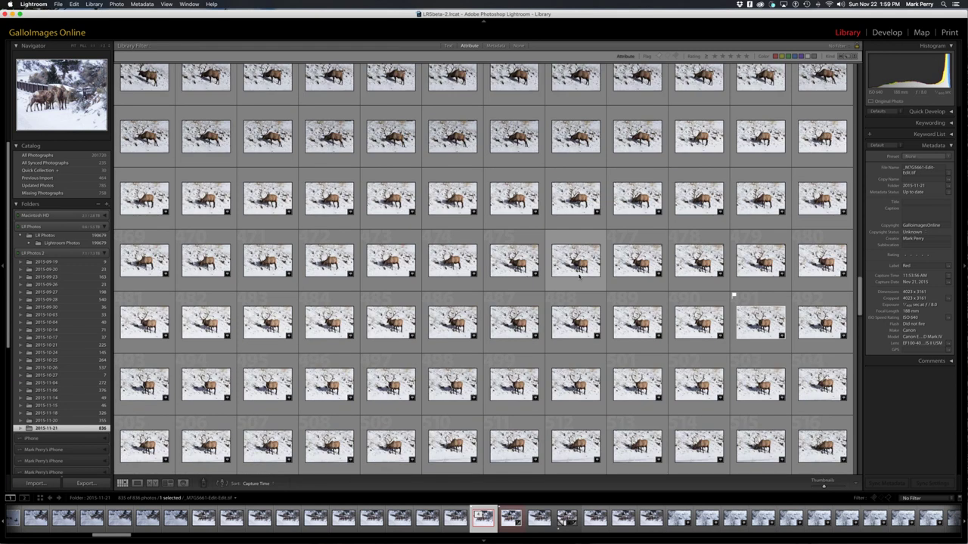
scroll(579, 276, "down", 2)
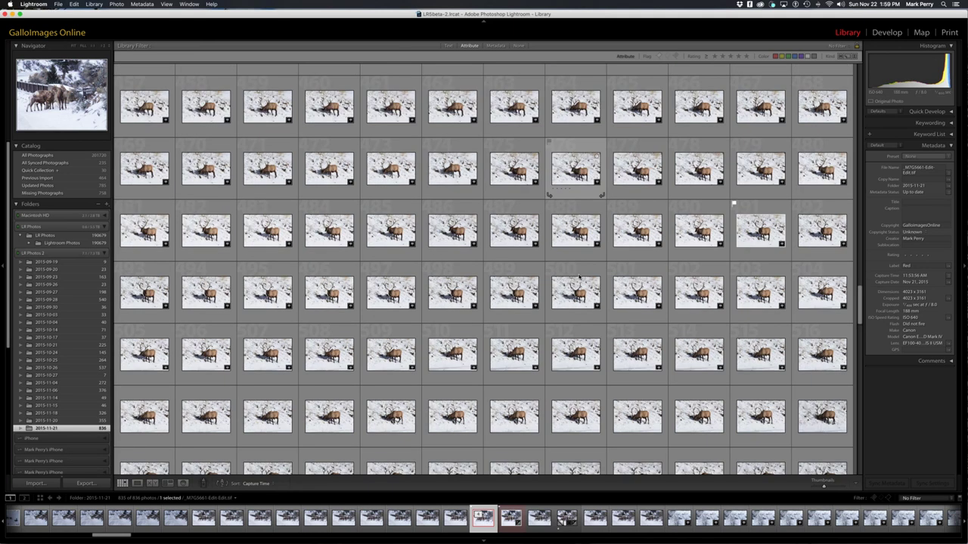
scroll(580, 276, "down", 1)
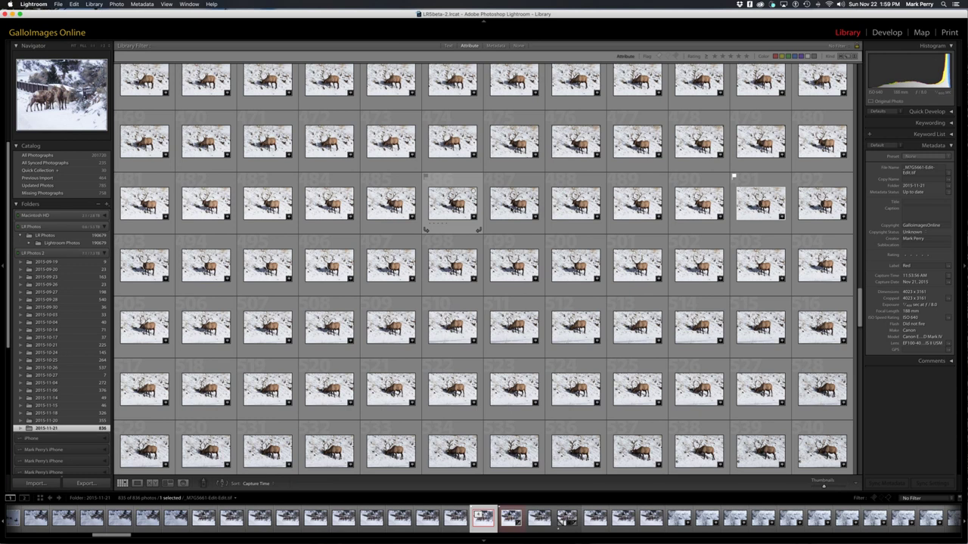
Step: Open a bull elk thumbnail in Loupe view and advance to _D1A2775.CR2
double_click(452, 203)
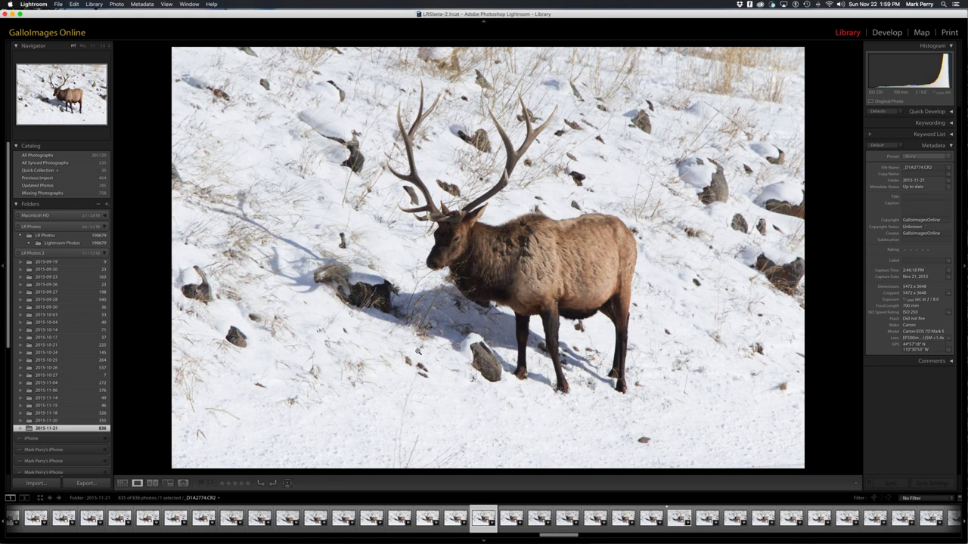
key("Right")
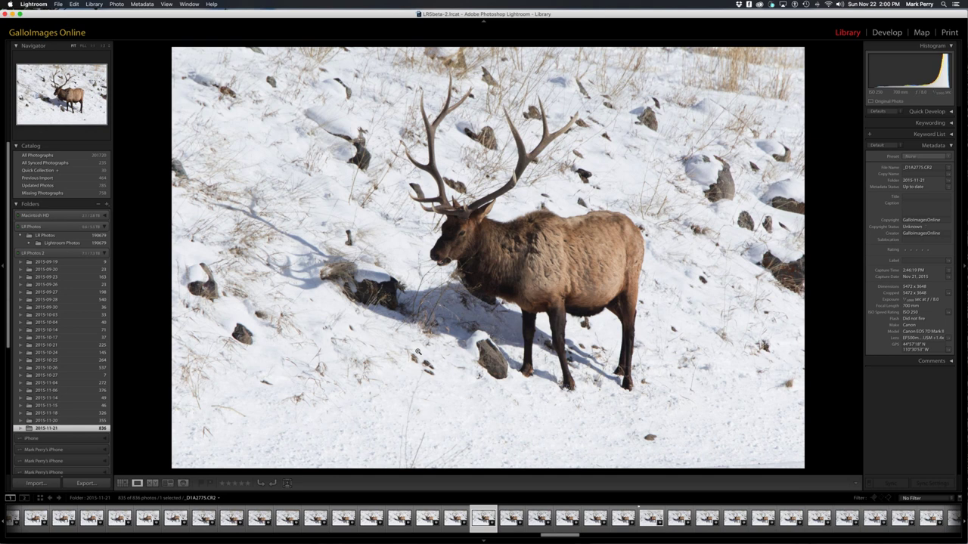
Step: Step forward and back through the bull elk photos in Loupe view, ending on _D1A2782.CR2
key("Right")
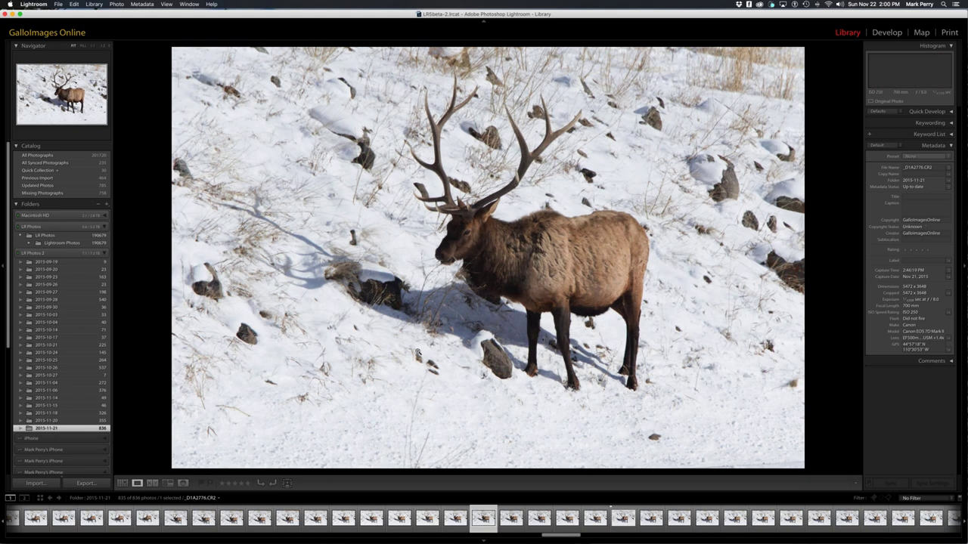
key("Right")
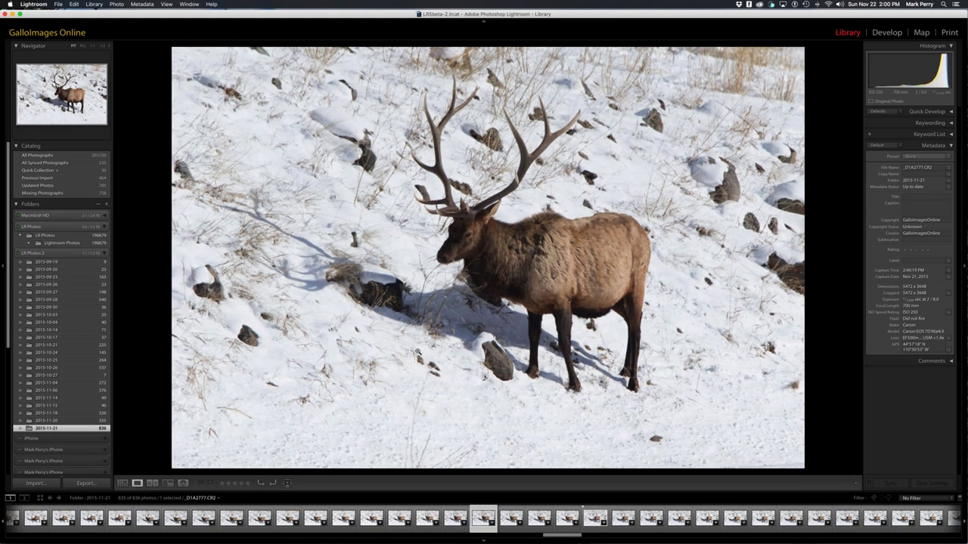
key("Right")
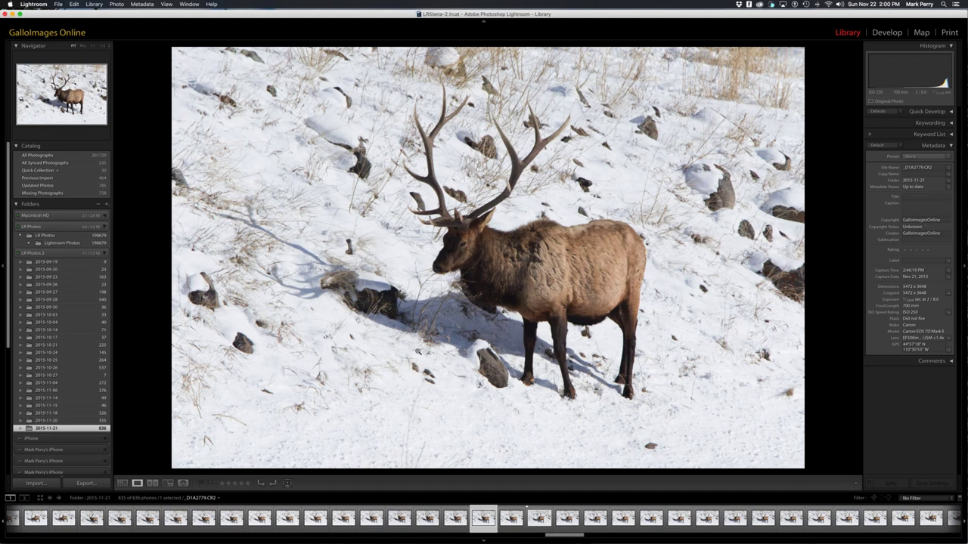
key("Right")
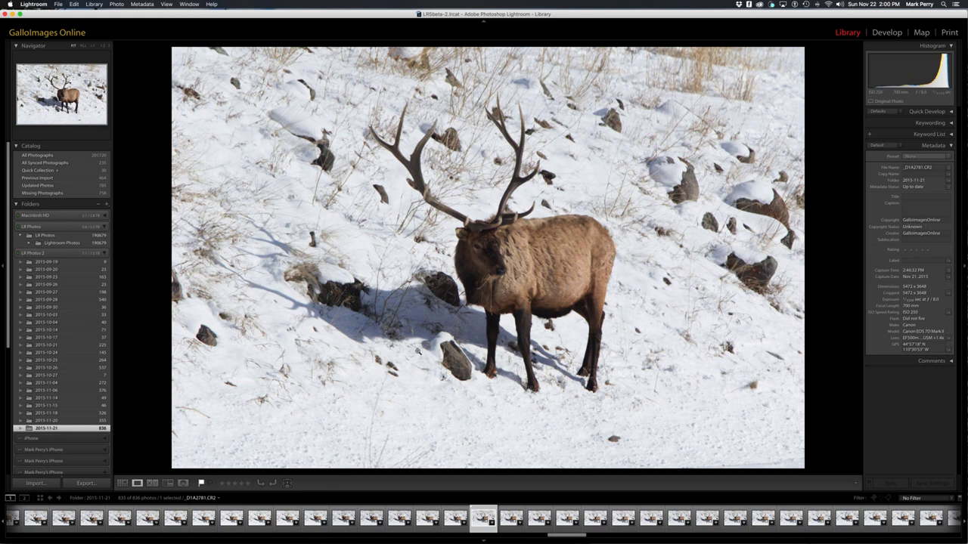
key("Right")
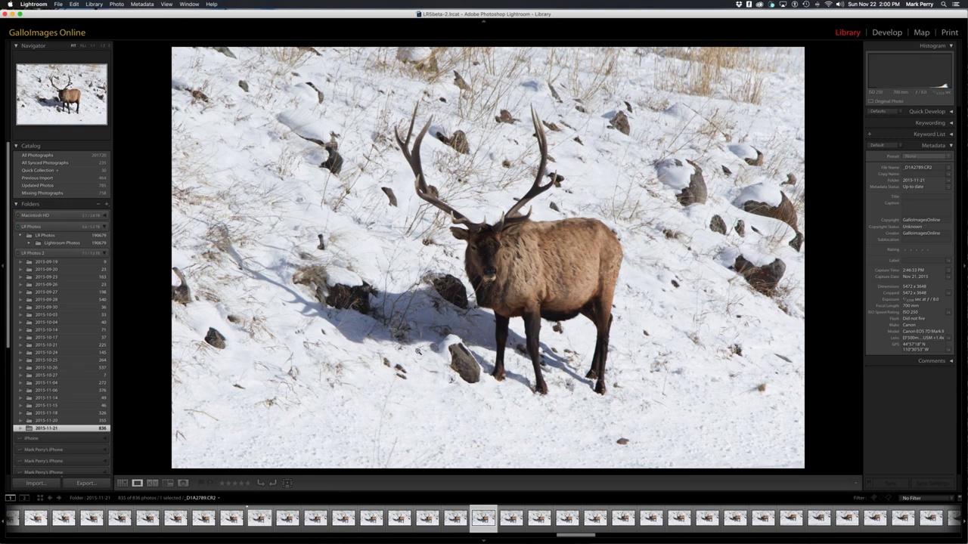
key("Right")
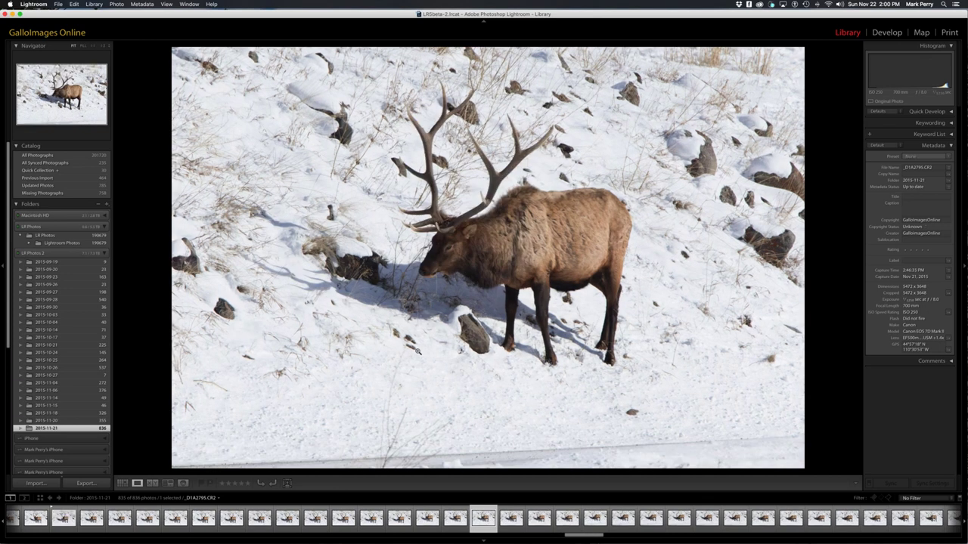
key("Right")
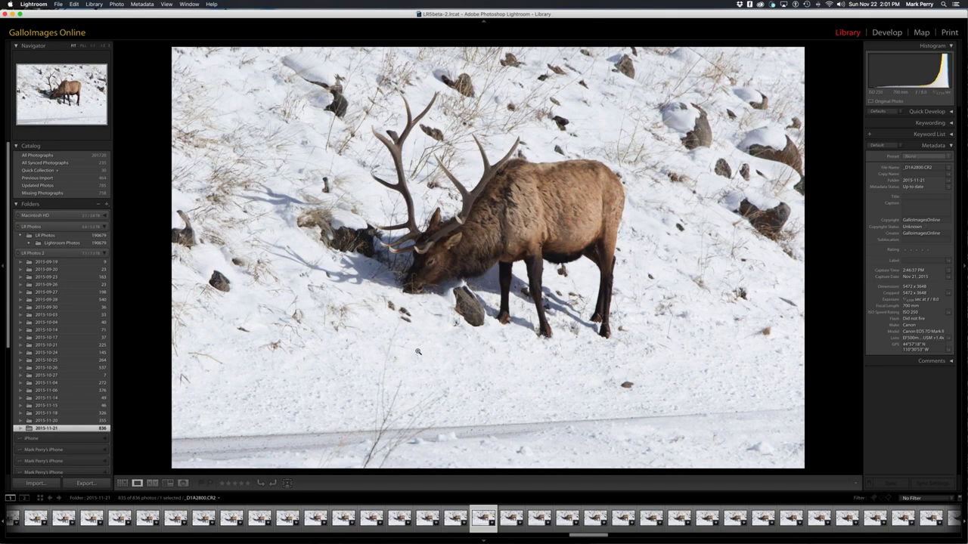
key("Left")
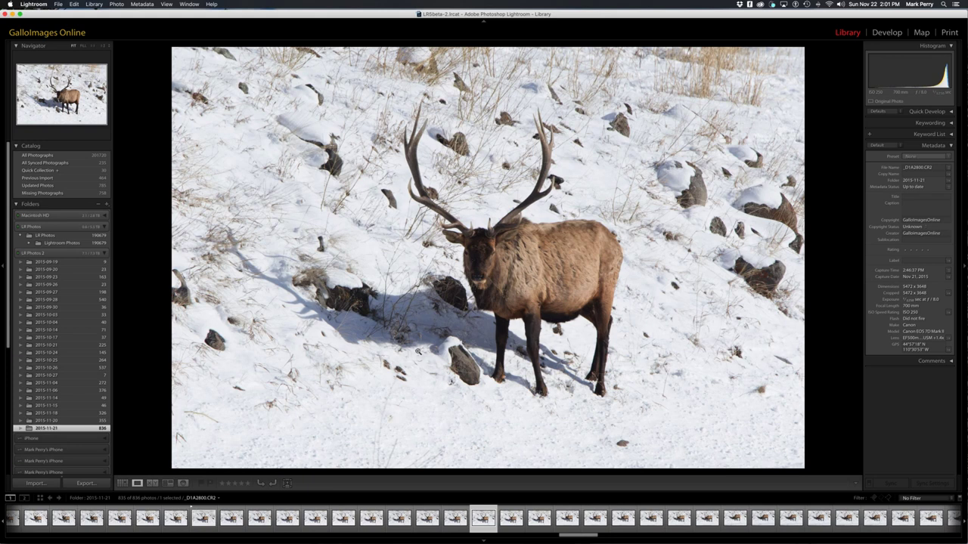
key("Left")
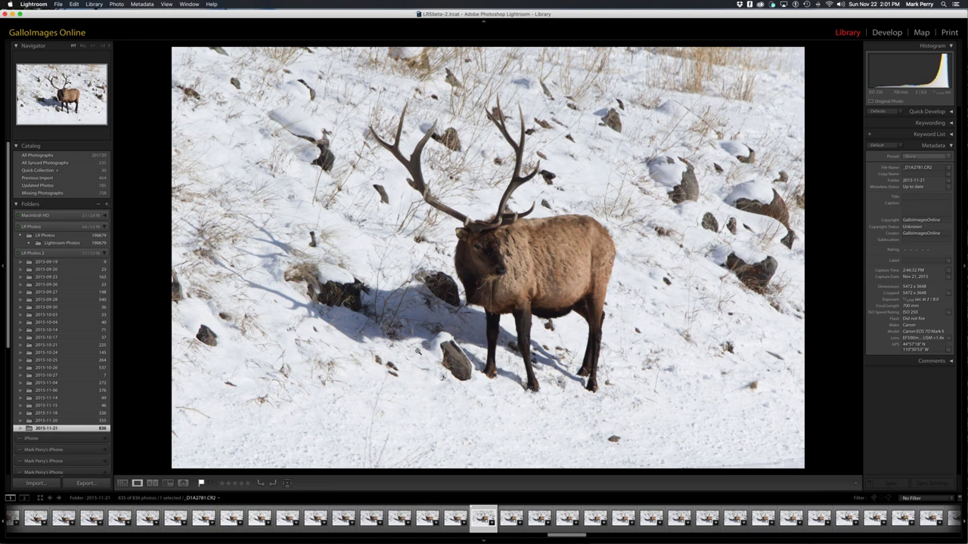
key("Right")
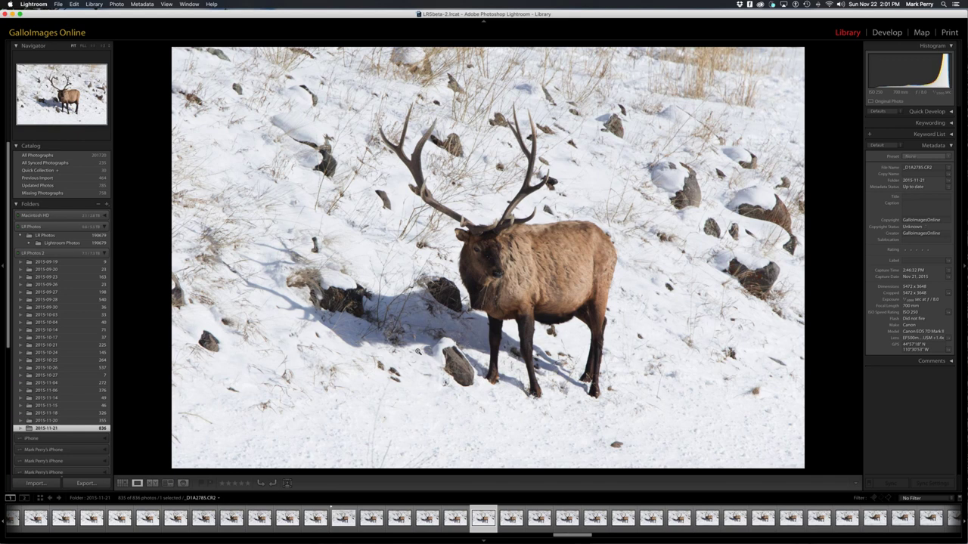
key("Right")
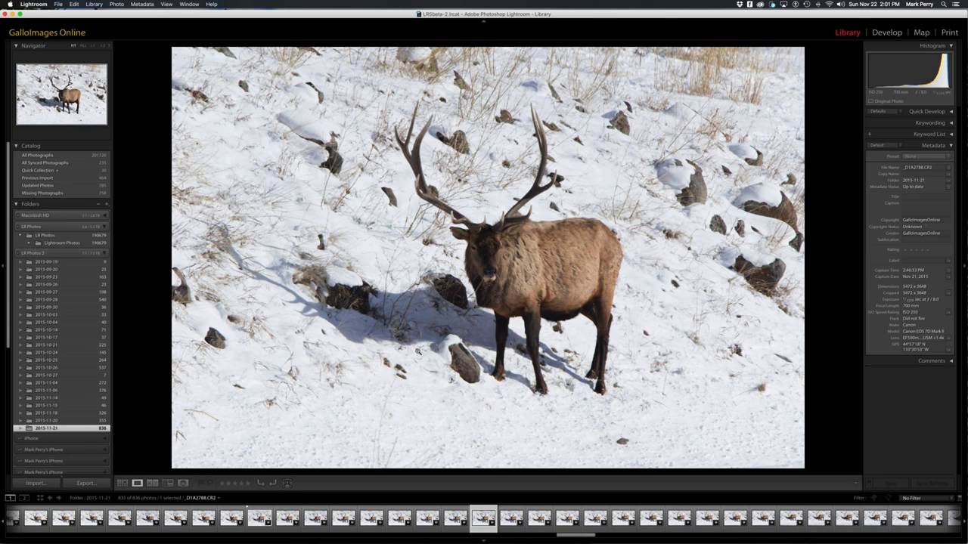
key("Left")
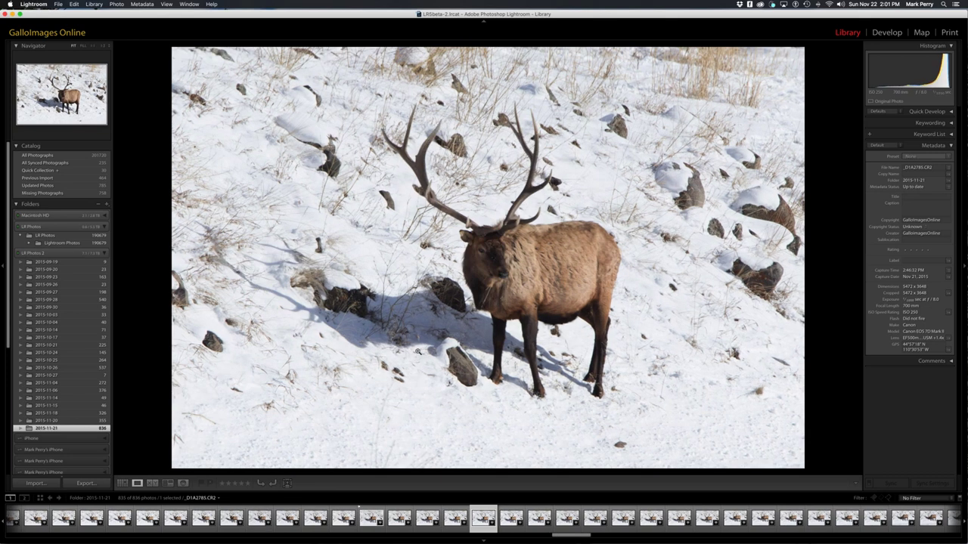
key("Left")
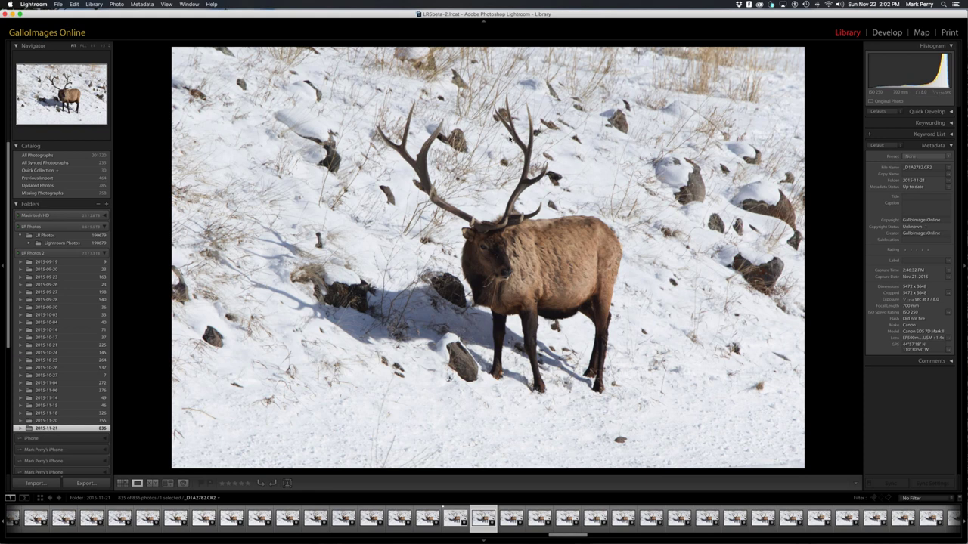
Step: Create a virtual copy of the elk photo from its context menu, producing Copy 1
right_click(625, 170)
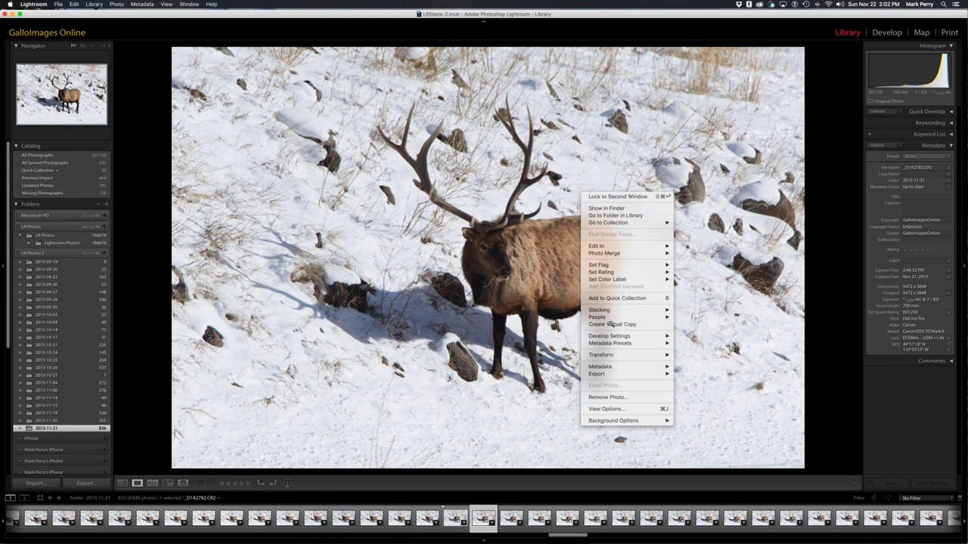
left_click(610, 325)
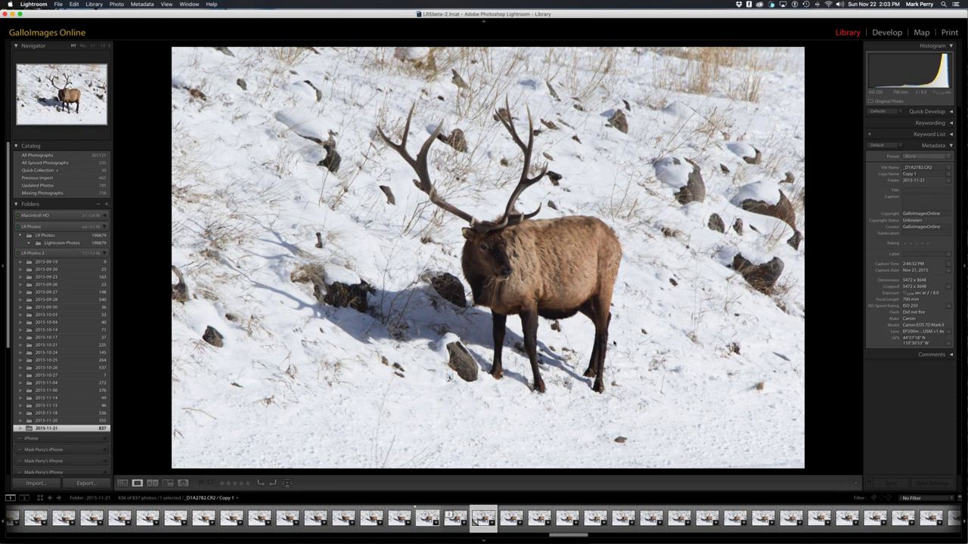
key("Right")
Step: In Develop, compare Daylight and Cloudy white balance, keeping Daylight (Temp 5,500, Tint +10)
key("d")
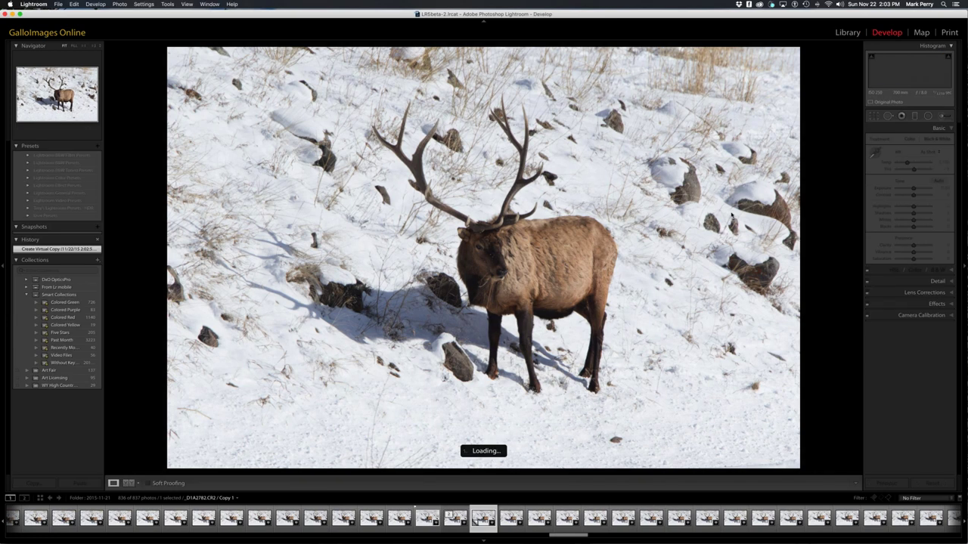
left_click(928, 151)
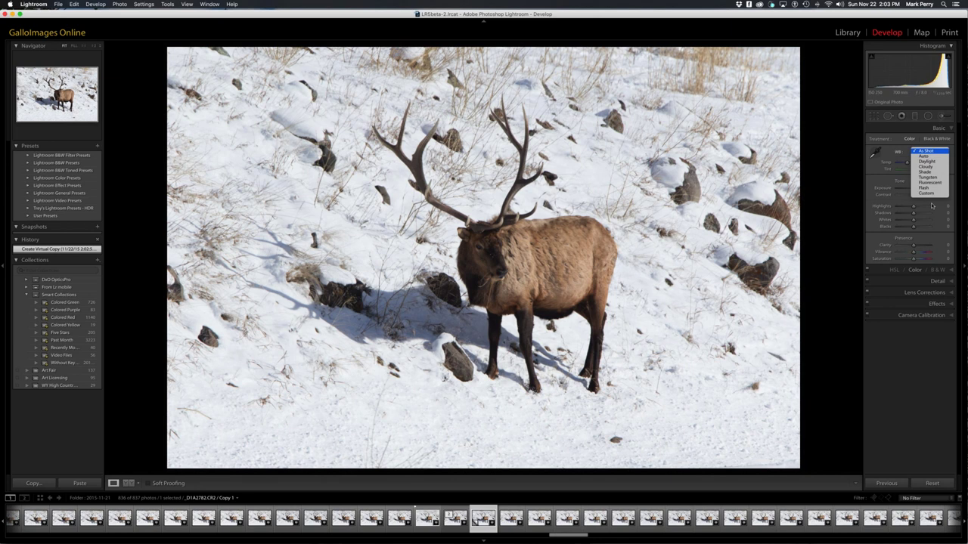
left_click(932, 161)
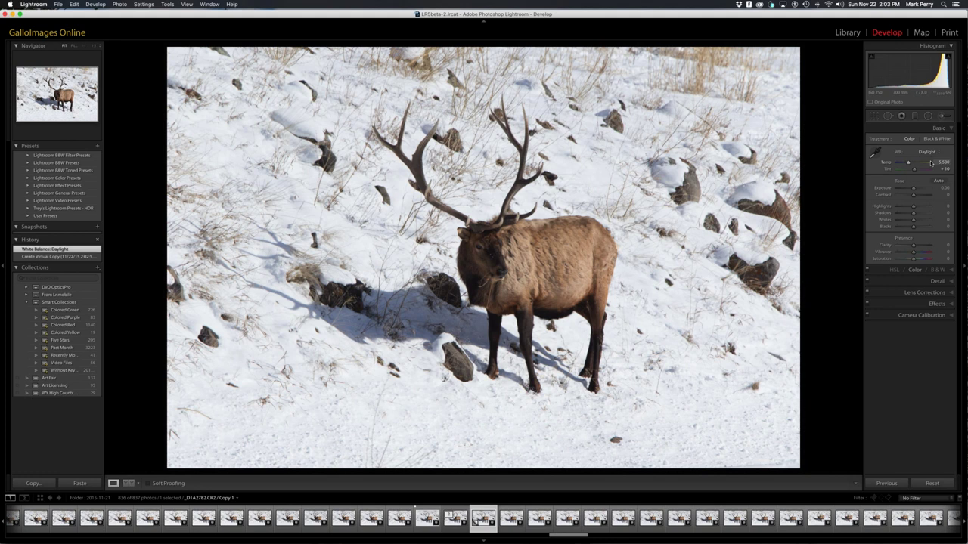
left_click(932, 160)
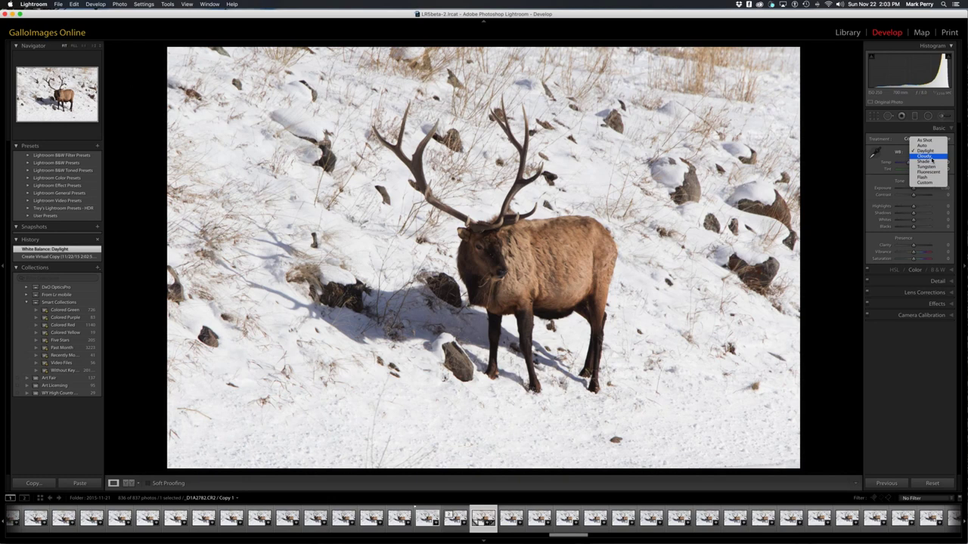
left_click(932, 159)
left_click(933, 149)
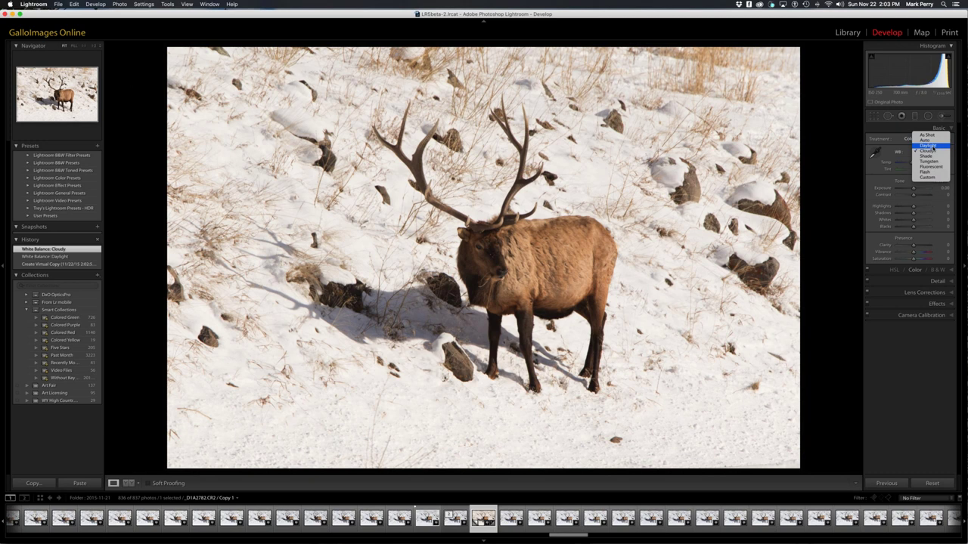
left_click(930, 146)
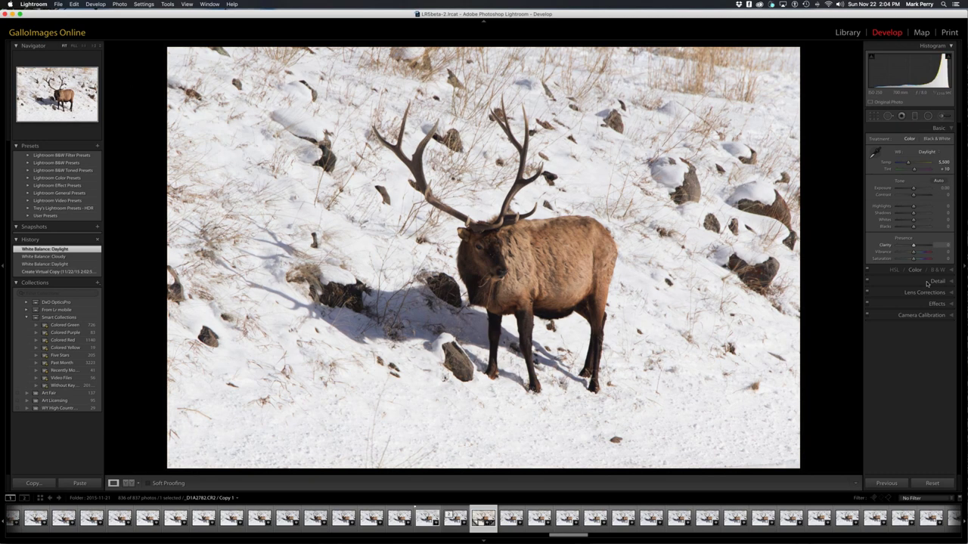
Step: Lower the Detail panel's Sharpening Amount from 25 to 0, then expand Lens Corrections
left_click(928, 282)
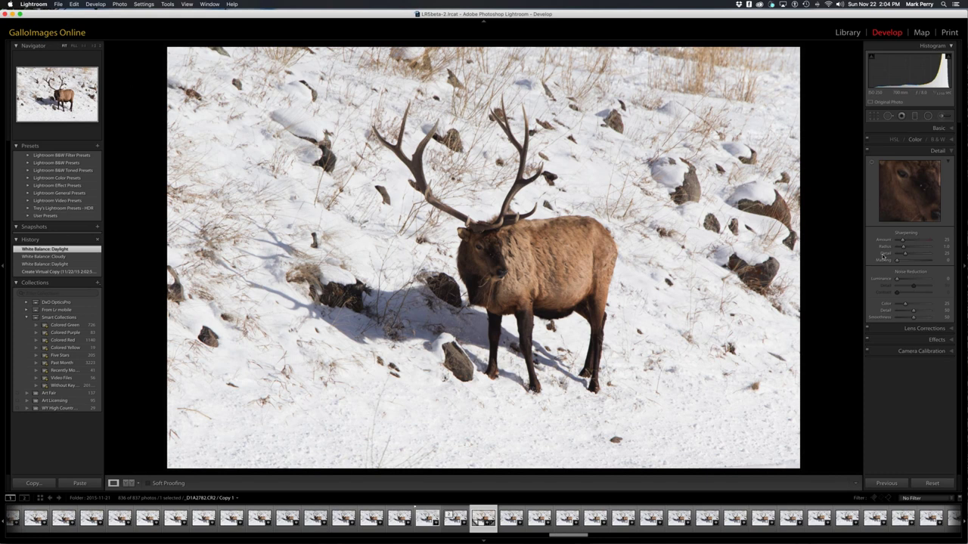
key("e")
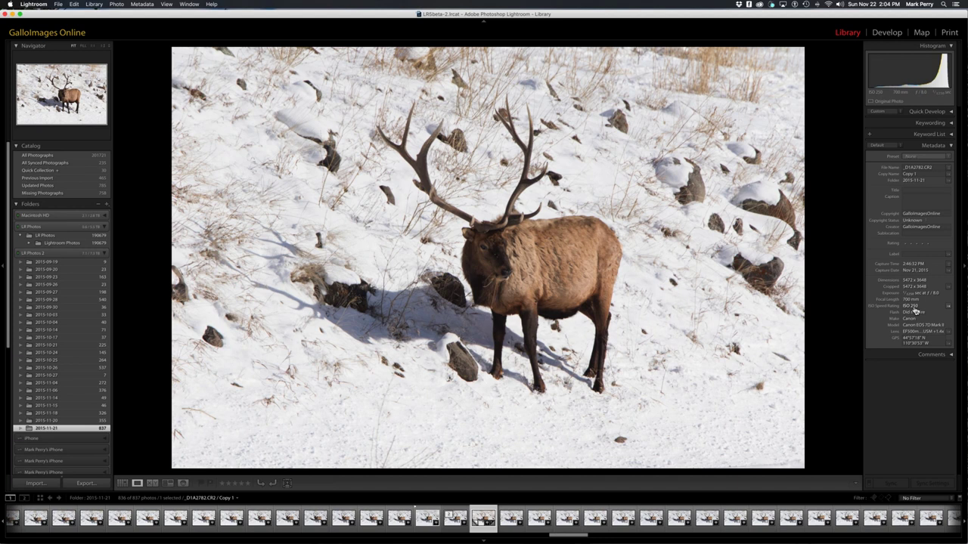
left_click(888, 33)
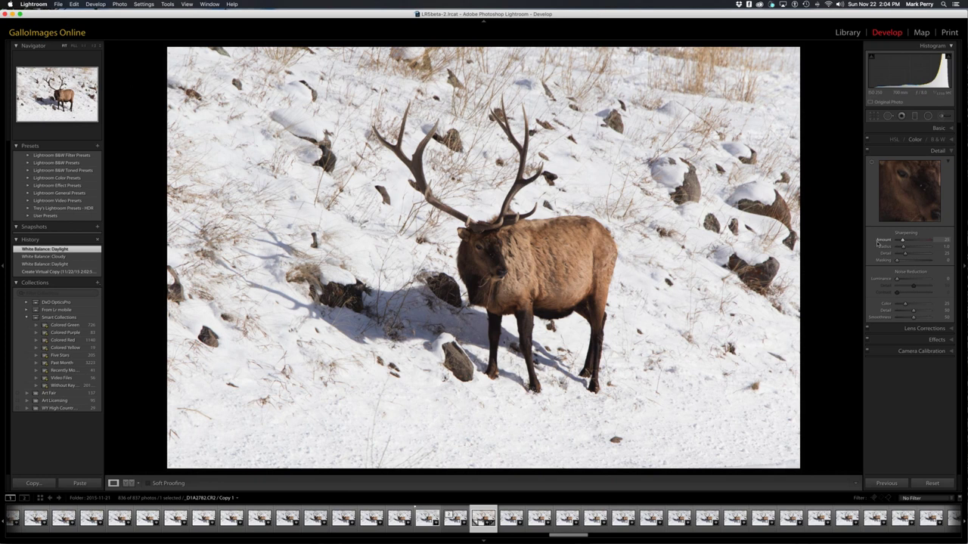
left_click_drag(877, 242, 856, 242)
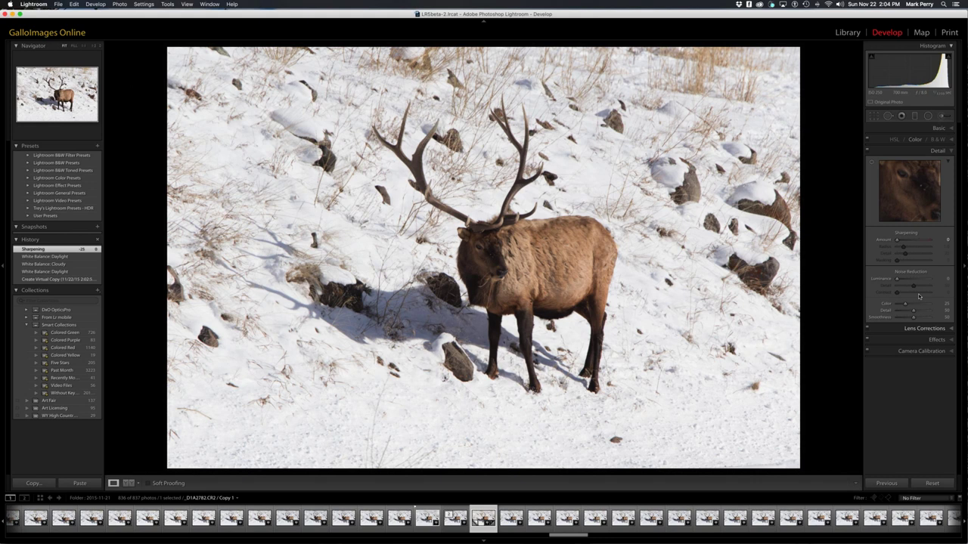
left_click(924, 328)
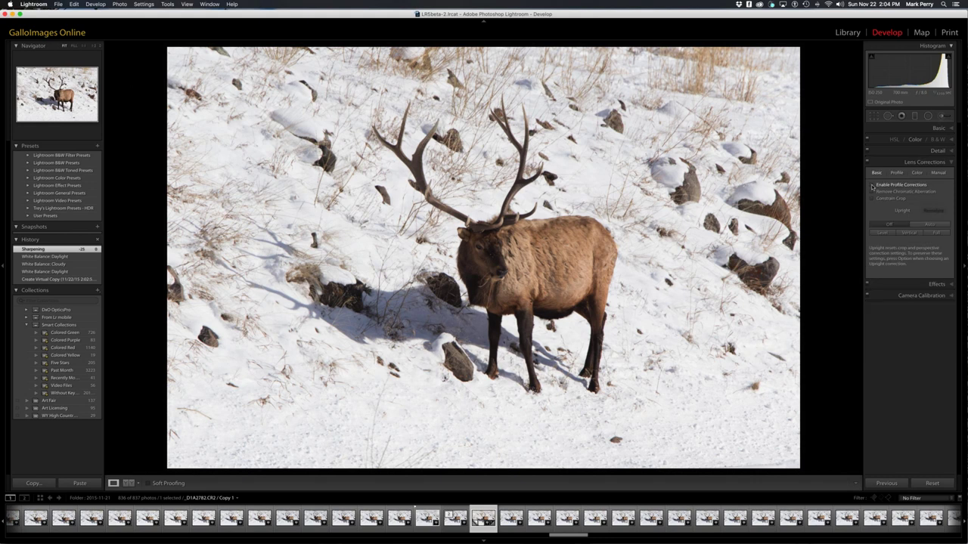
Step: Enable Profile Corrections and Remove Chromatic Aberration, and set the lens Make to Canon
left_click(872, 185)
left_click(872, 192)
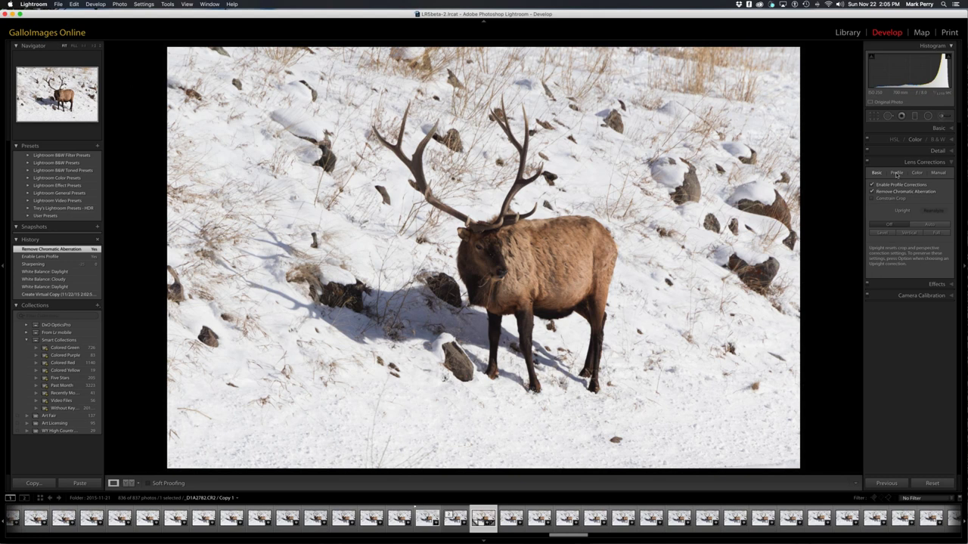
left_click(896, 173)
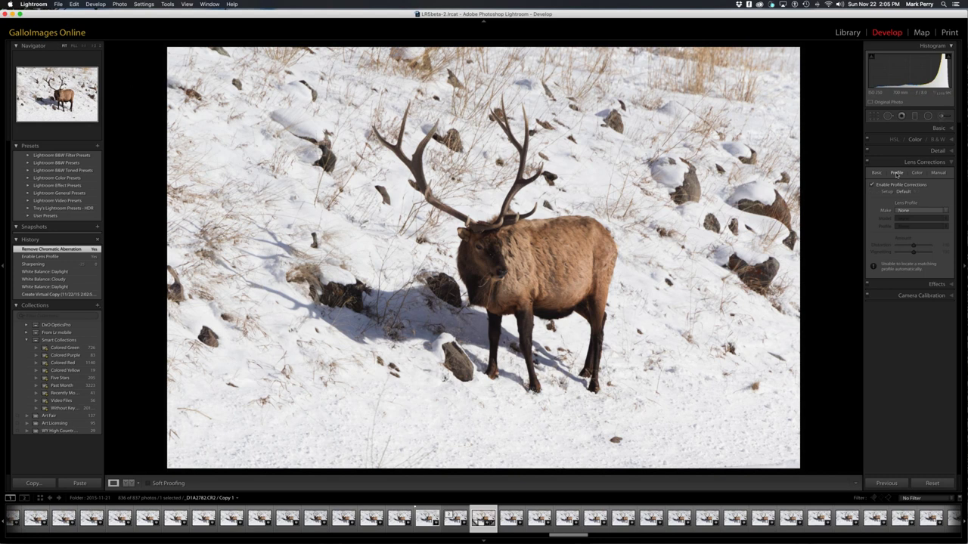
left_click(918, 211)
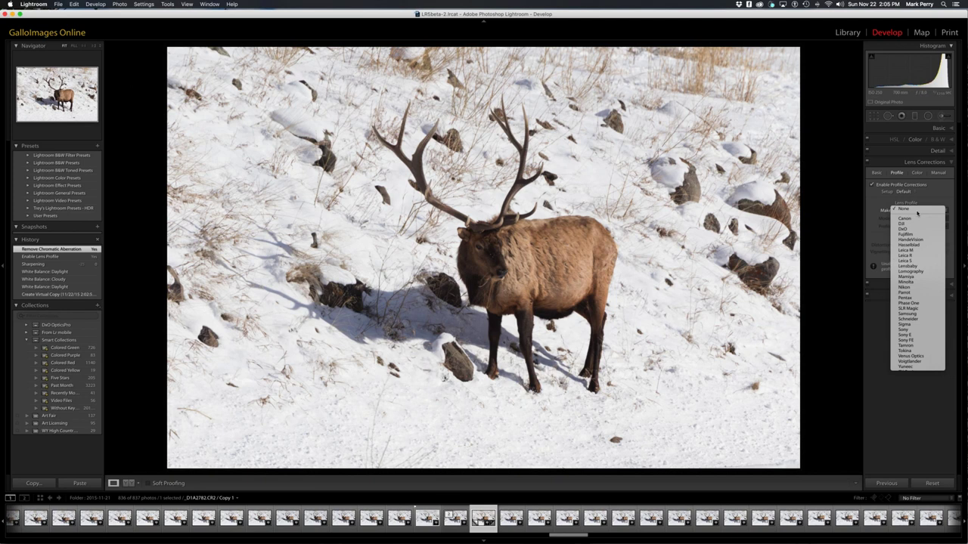
left_click(919, 217)
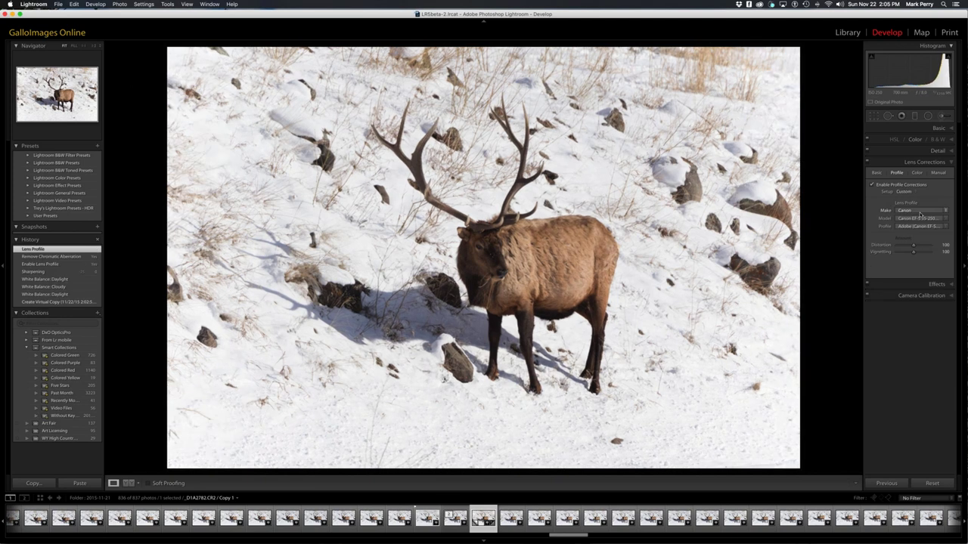
Step: Choose Canon EF 500mm f/4L IS II USM +1.4x as the lens profile model
left_click(920, 218)
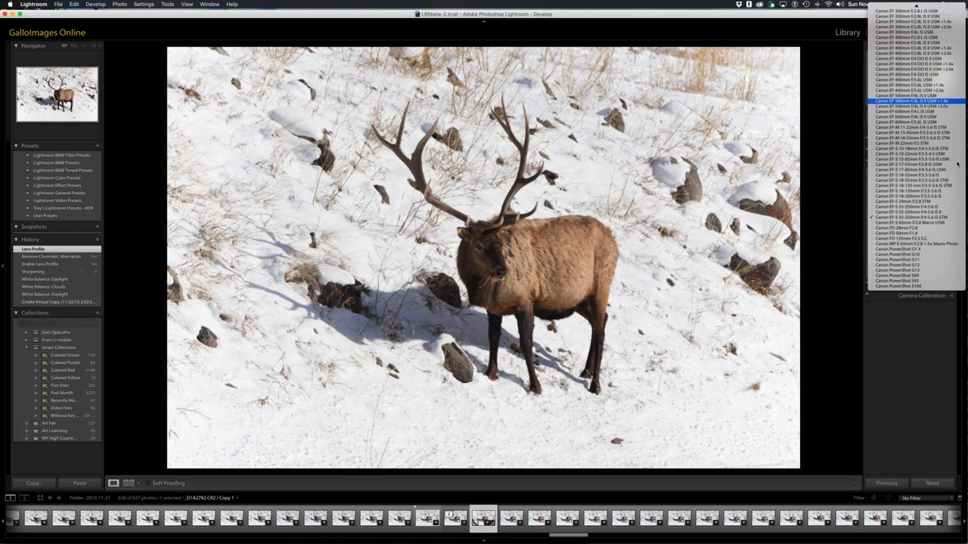
key("Return")
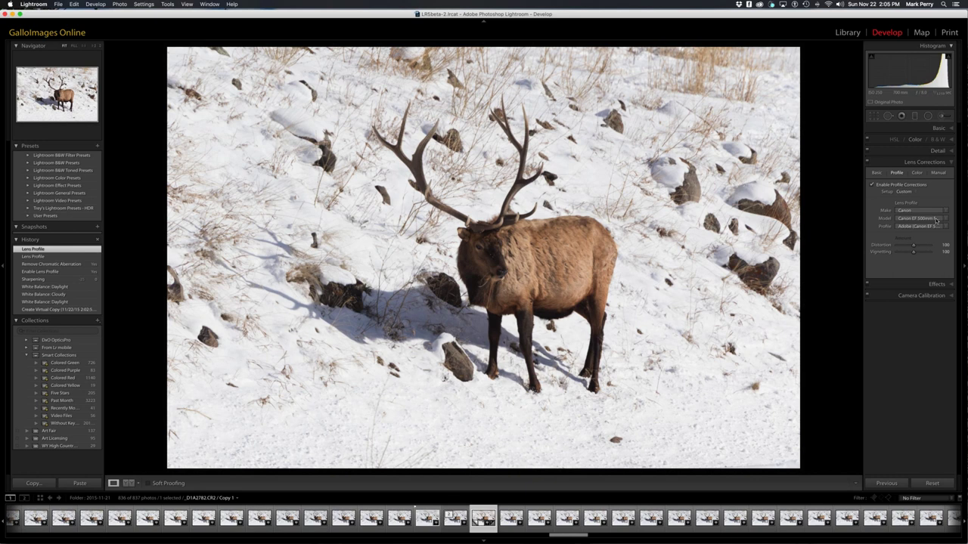
left_click(936, 219)
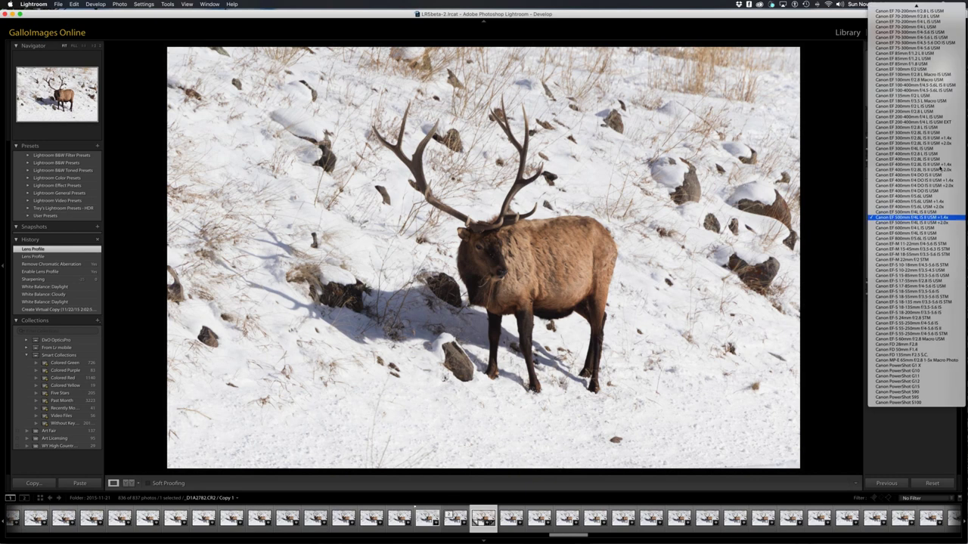
left_click(922, 214)
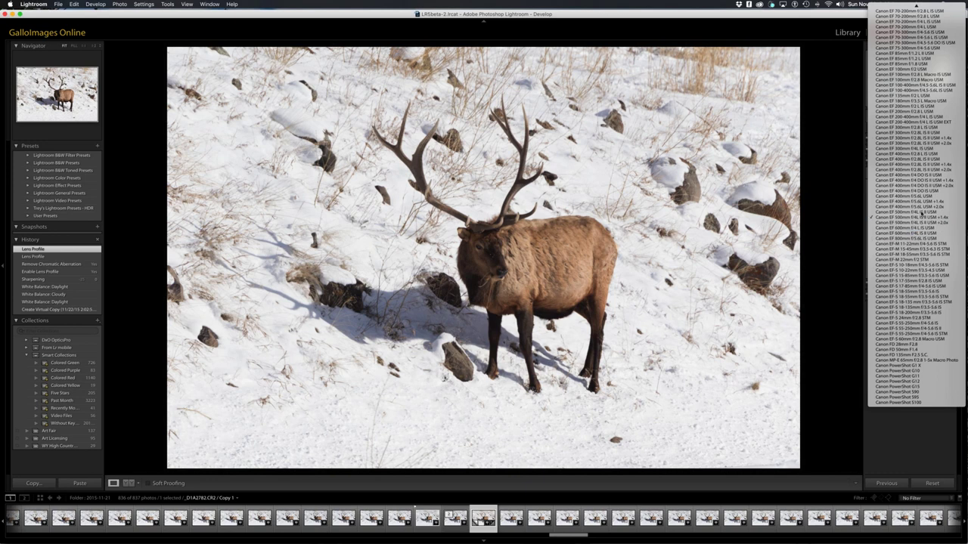
scroll(922, 213, "up", 2)
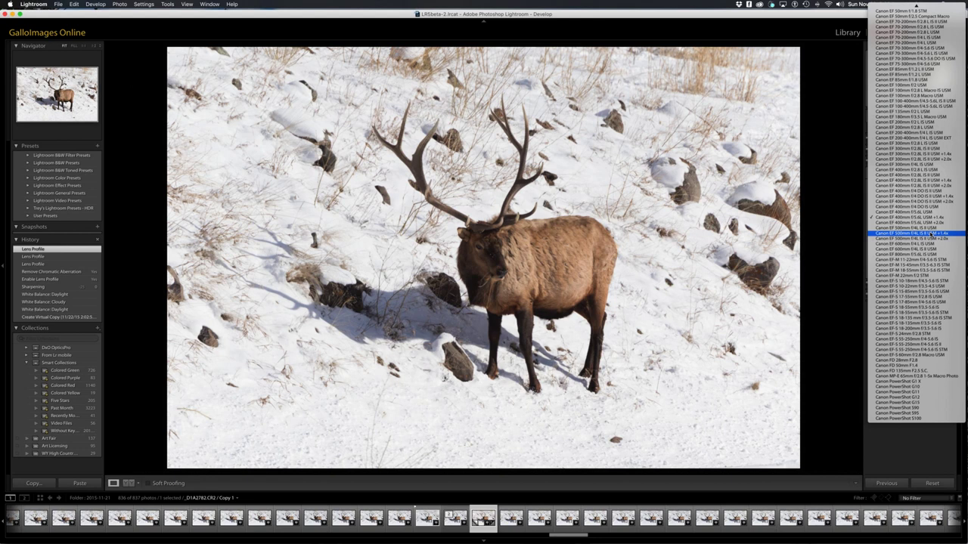
left_click(932, 234)
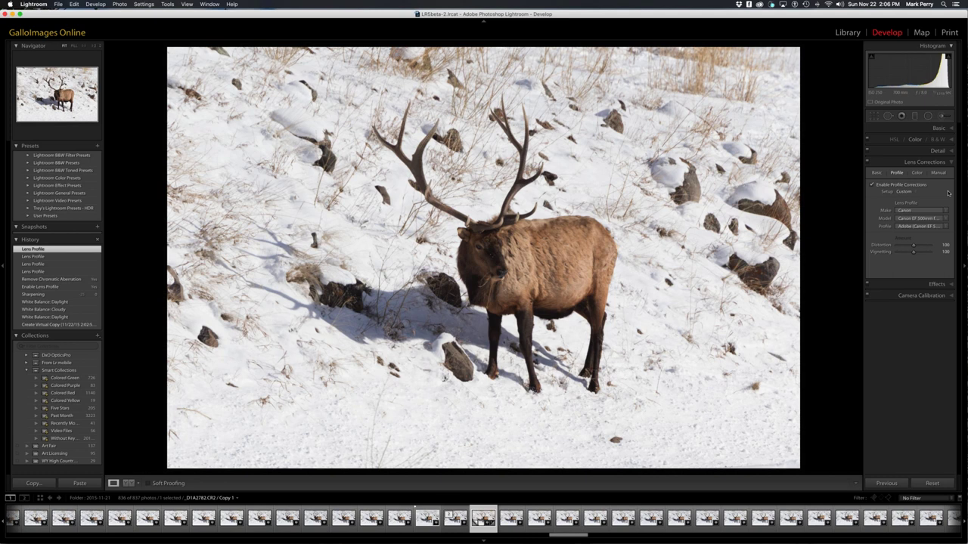
left_click(938, 218)
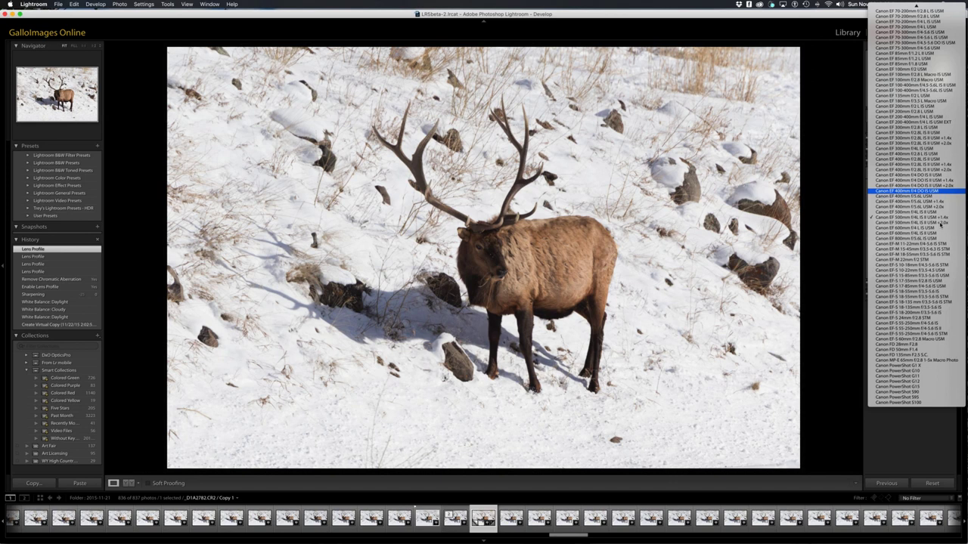
left_click(842, 243)
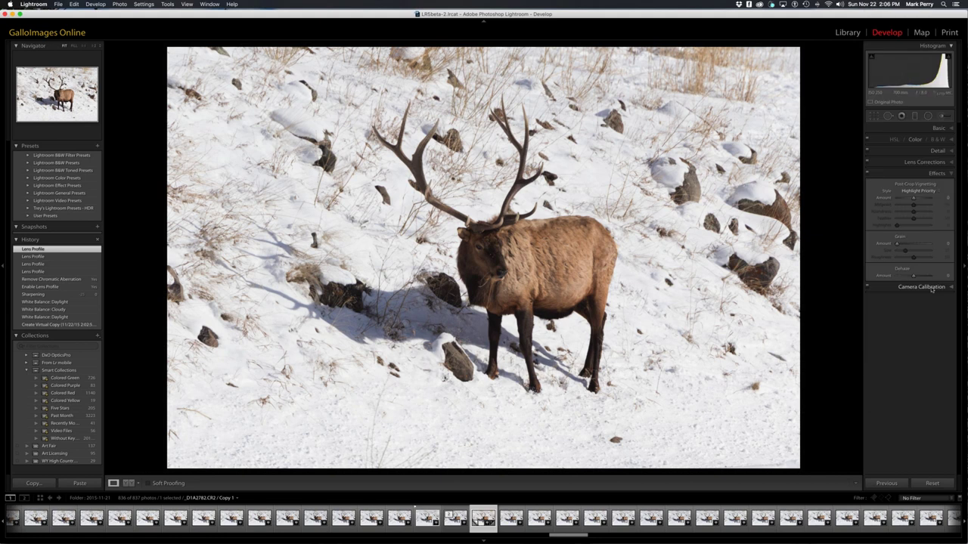
Step: Try the Camera Standard calibration profile, then switch back to Adobe Standard
left_click(931, 288)
left_click(927, 206)
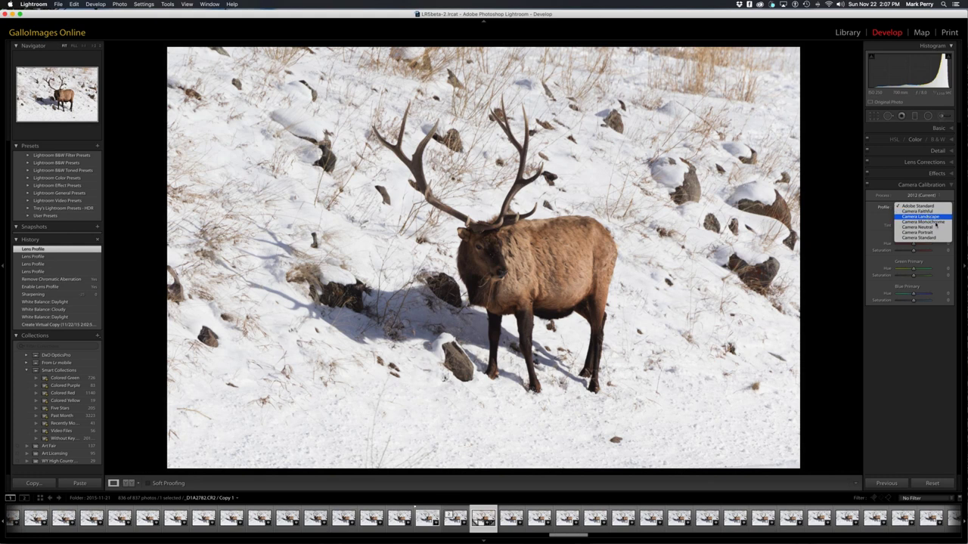
left_click(930, 239)
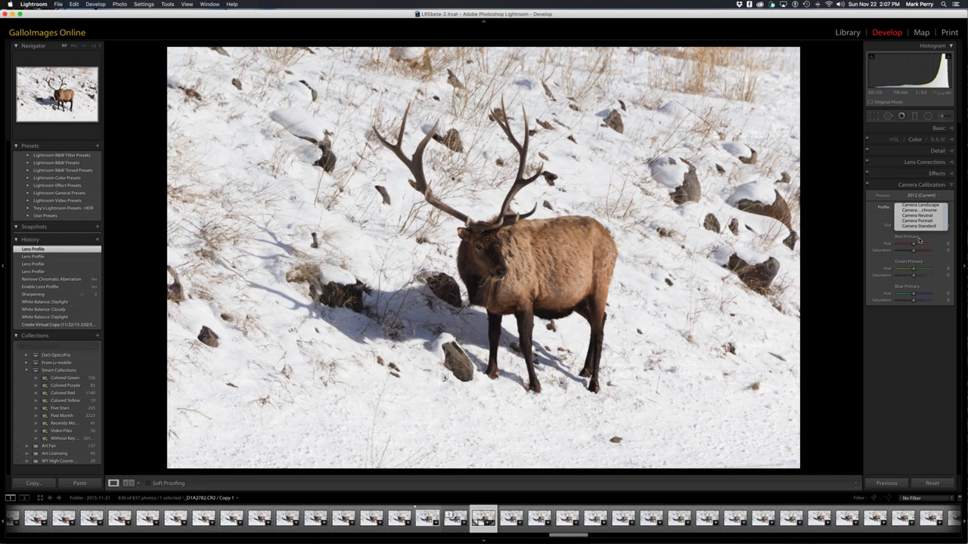
left_click(932, 207)
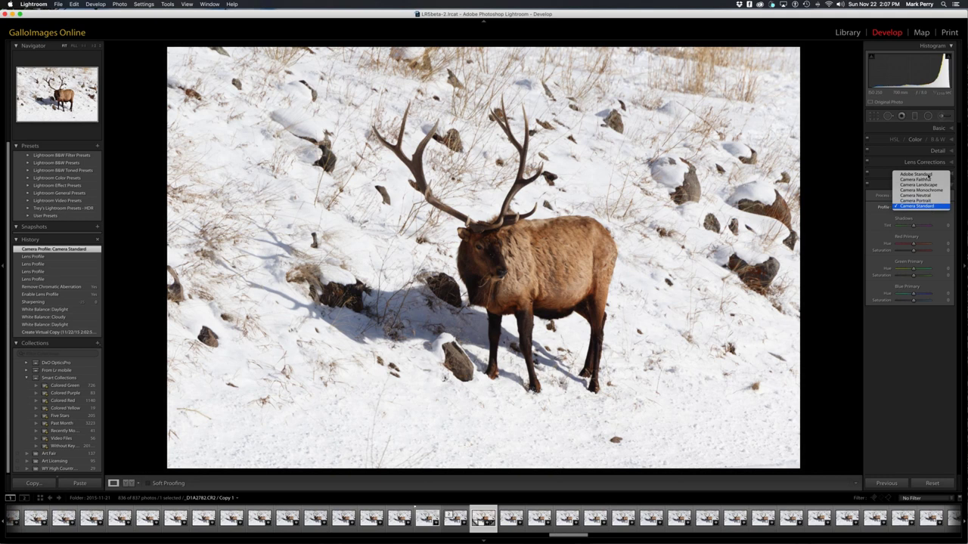
left_click(928, 176)
left_click(936, 207)
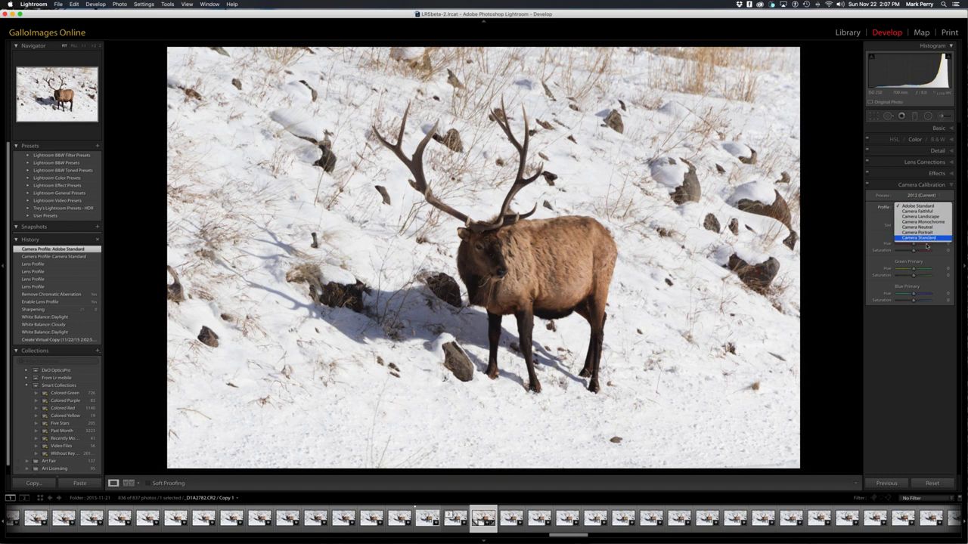
Step: Preview Camera Monochrome, then restore colour with the Adobe Standard profile
left_click(933, 222)
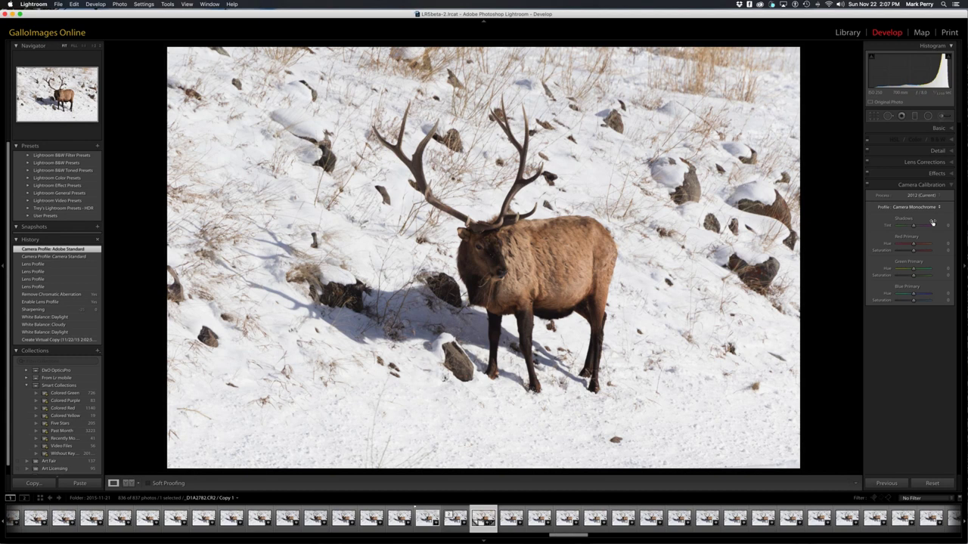
left_click(916, 207)
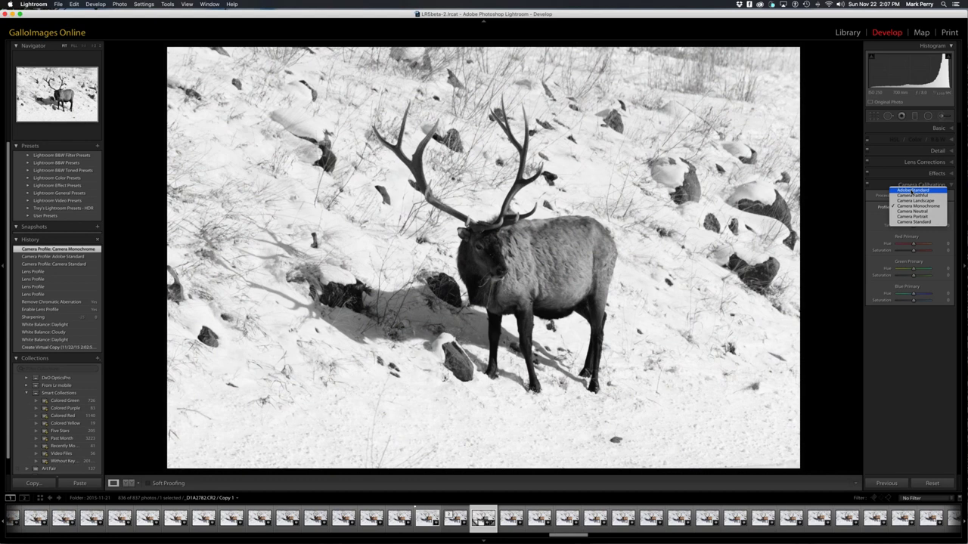
left_click(912, 192)
left_click(912, 190)
left_click(919, 207)
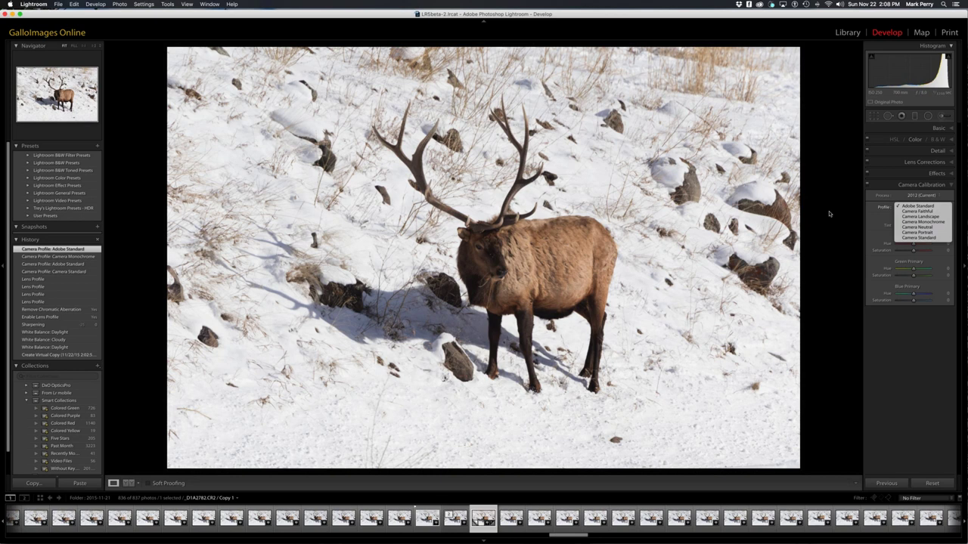
left_click(934, 209)
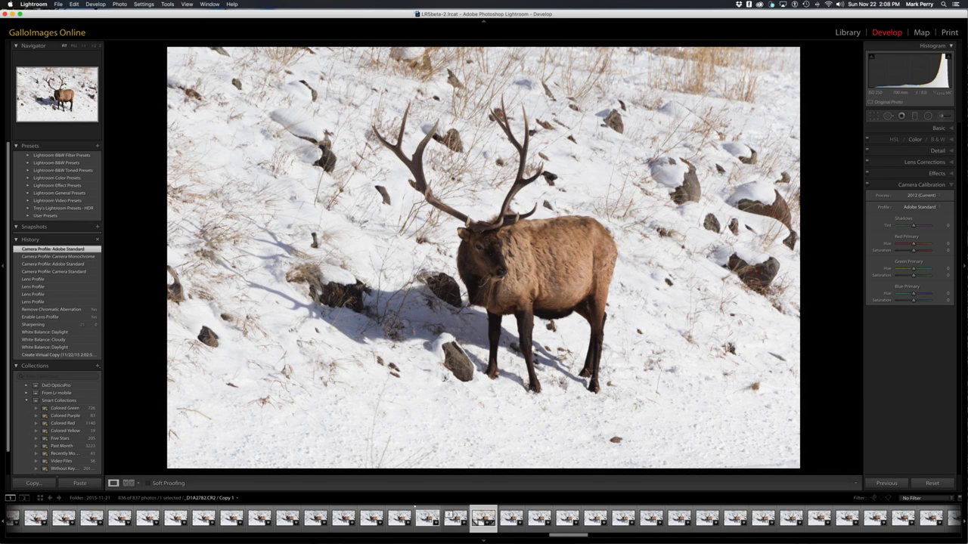
Step: Start the crop tool and lock the aspect ratio to 11 x 14
left_click(874, 116)
left_click(915, 141)
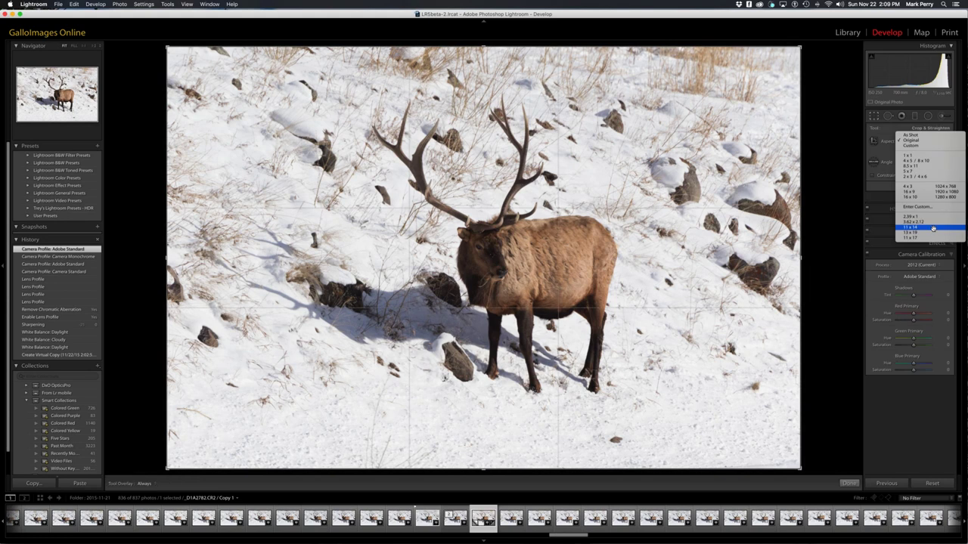
left_click(933, 228)
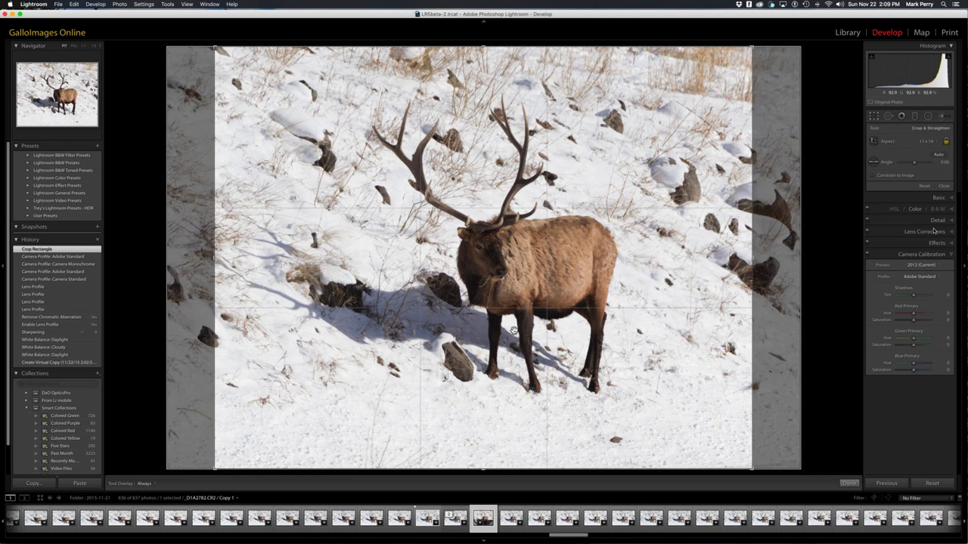
left_click(926, 141)
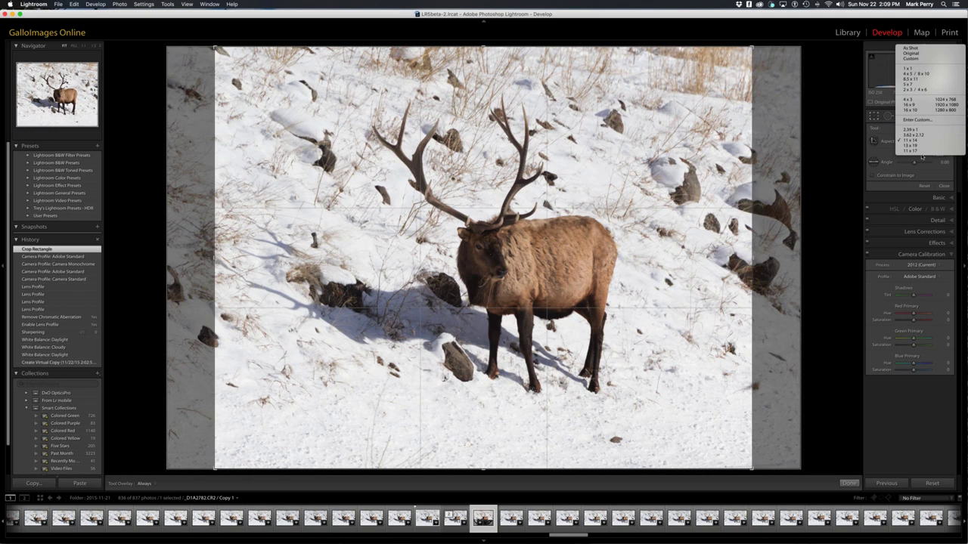
key("1")
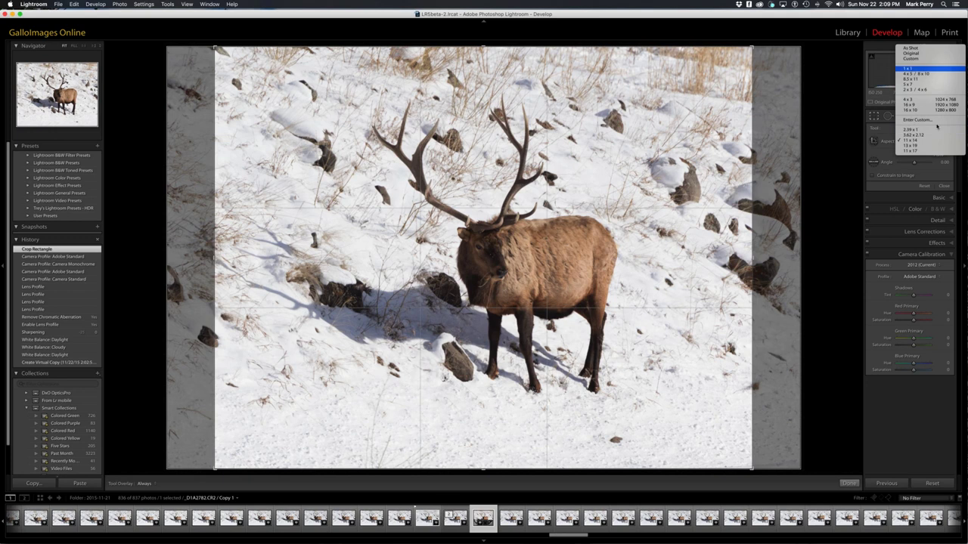
key("Escape")
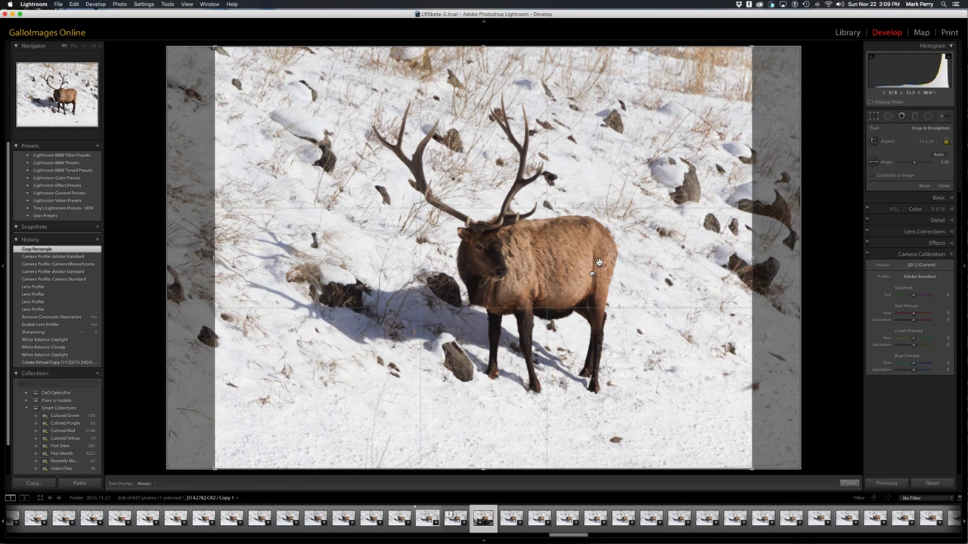
Step: Reposition the photo and tighten the crop around the elk, then commit it
left_click_drag(598, 263, 558, 263)
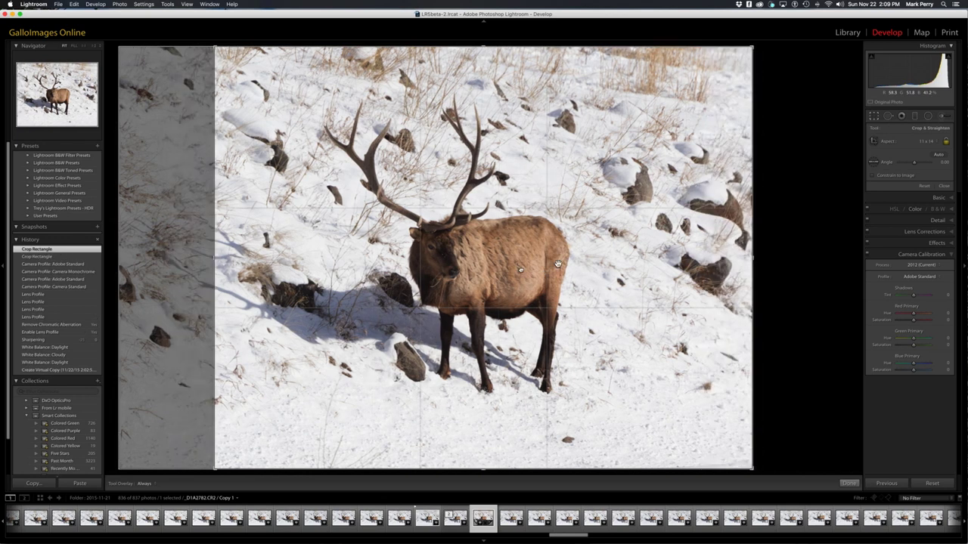
left_click_drag(557, 264, 384, 121)
left_click_drag(216, 47, 226, 64)
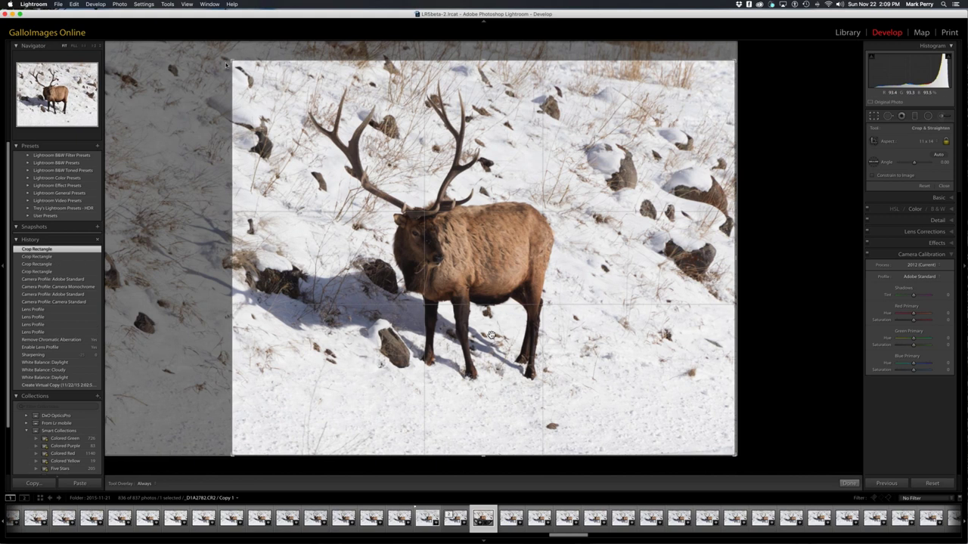
key("Return")
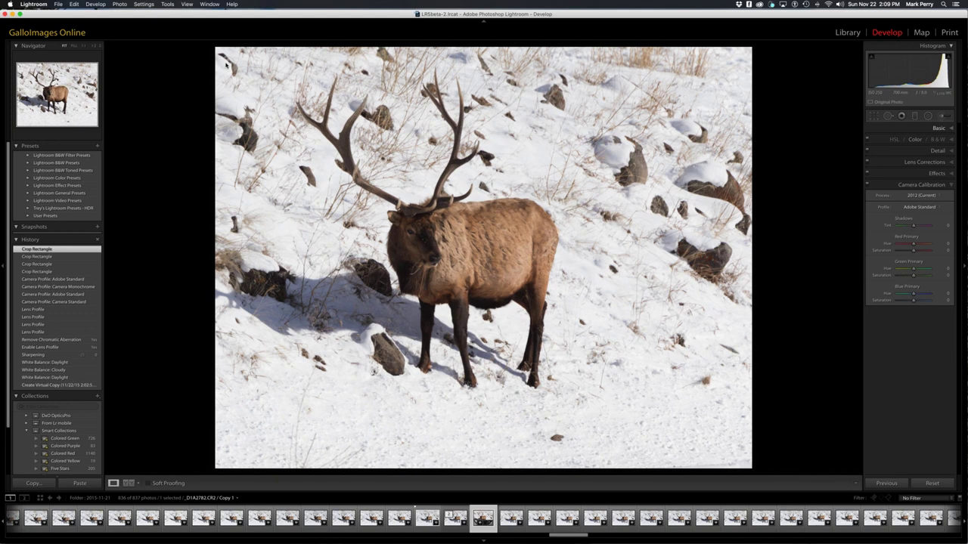
Step: Expand the Basic panel and step between the Contrast and Exposure adjustments
key("super+1")
key("period")
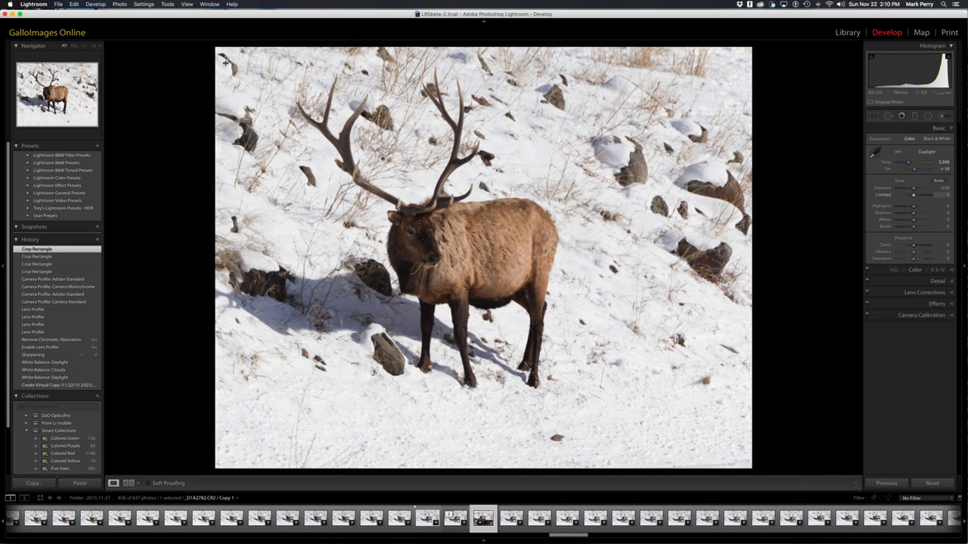
key("comma")
Step: Raise Contrast to +25 and test Highlights values, settling at -64
left_click_drag(915, 197, 919, 195)
left_click_drag(914, 206, 893, 212)
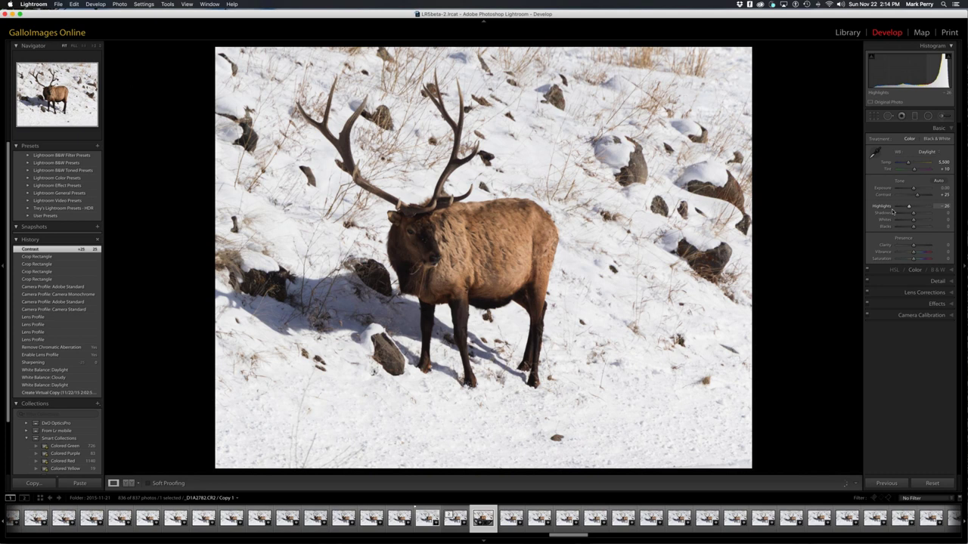
left_click_drag(893, 212, 906, 207)
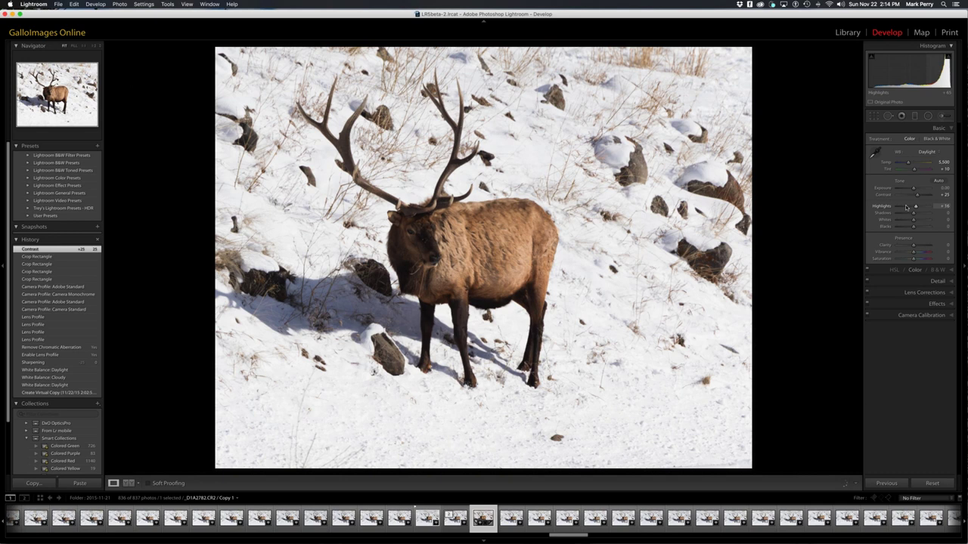
left_click(907, 208)
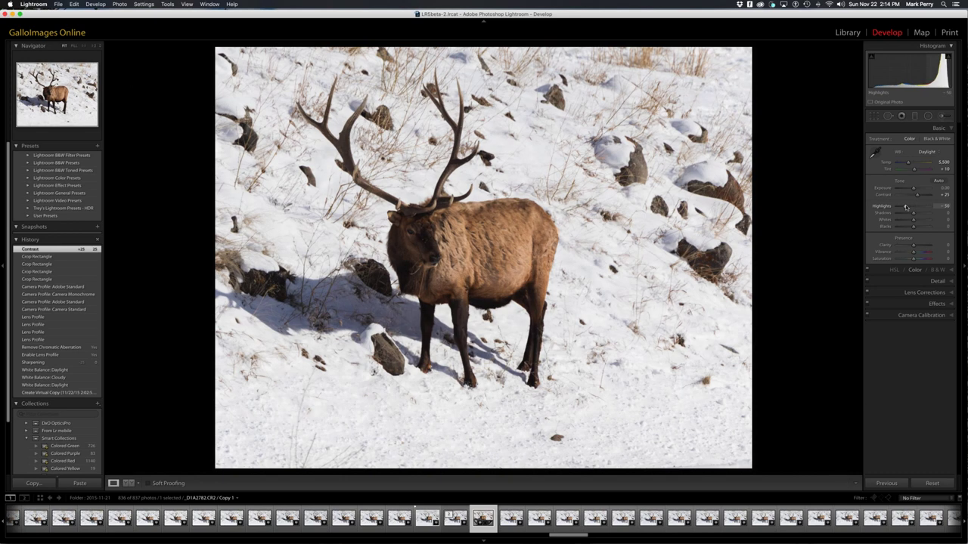
left_click_drag(906, 208, 902, 207)
left_click(930, 205)
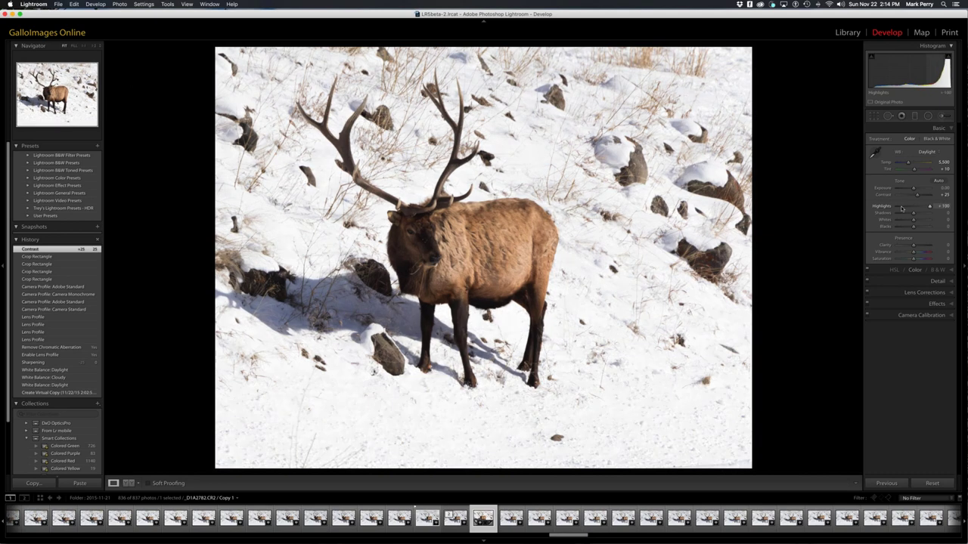
left_click(901, 207)
left_click(918, 212)
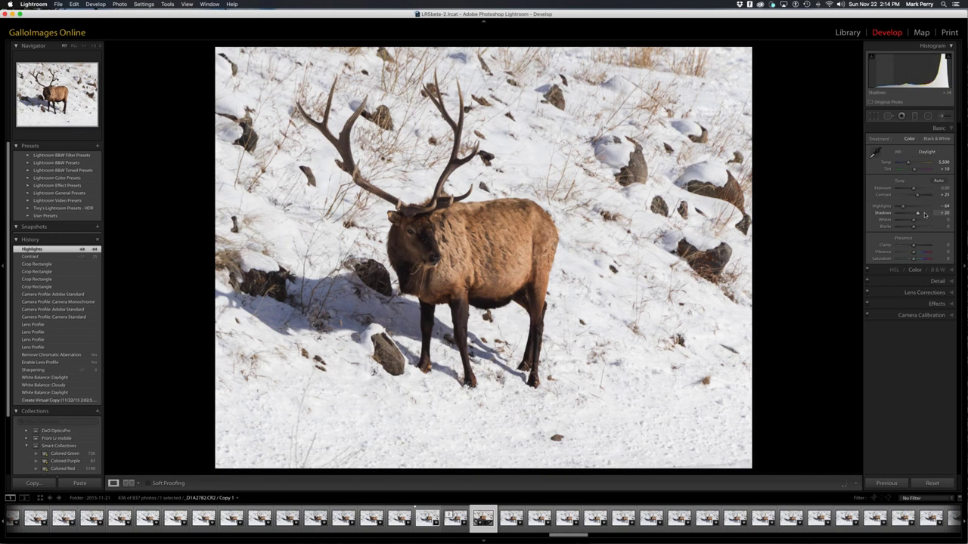
Step: Test Shadows from +64 to +100 and back to 0, ending with a slight lift
left_click(924, 214)
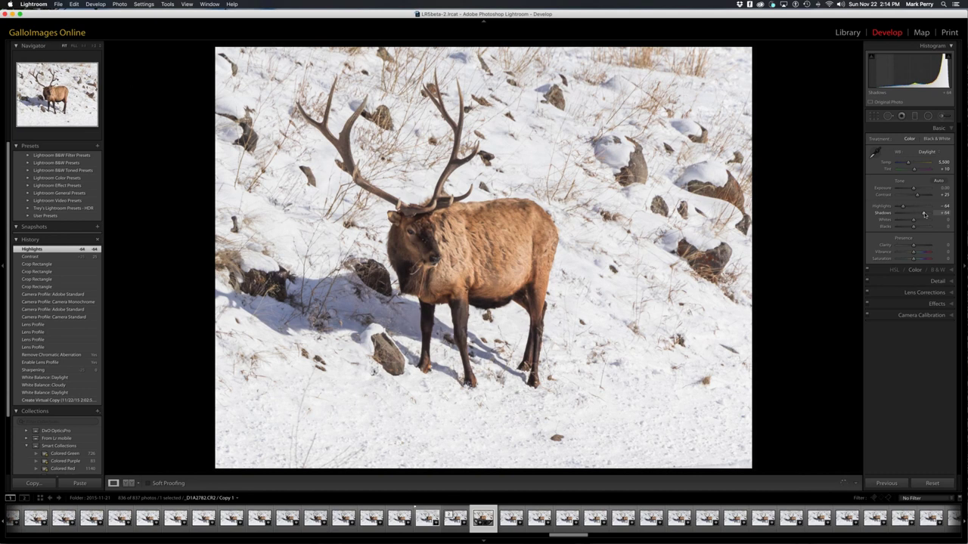
left_click_drag(924, 214, 930, 216)
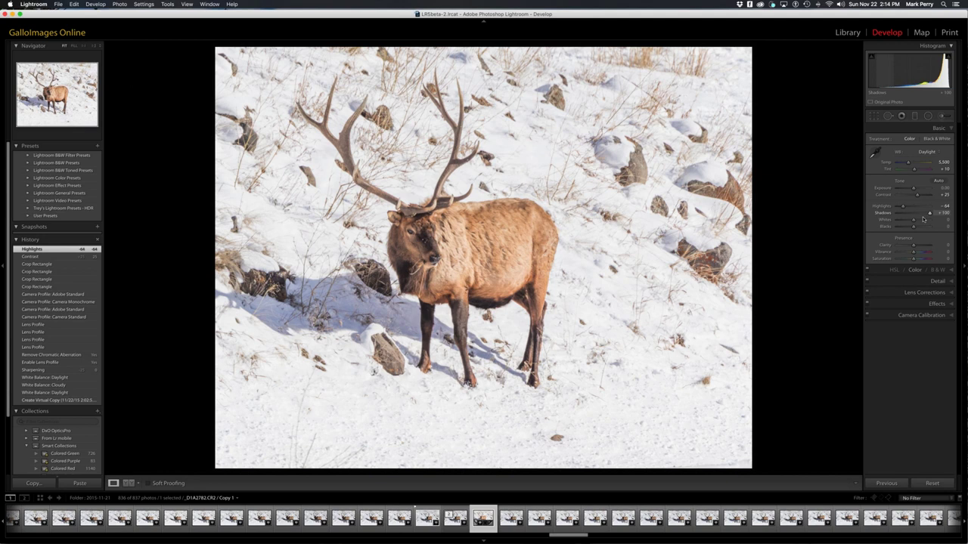
left_click_drag(924, 219, 913, 222)
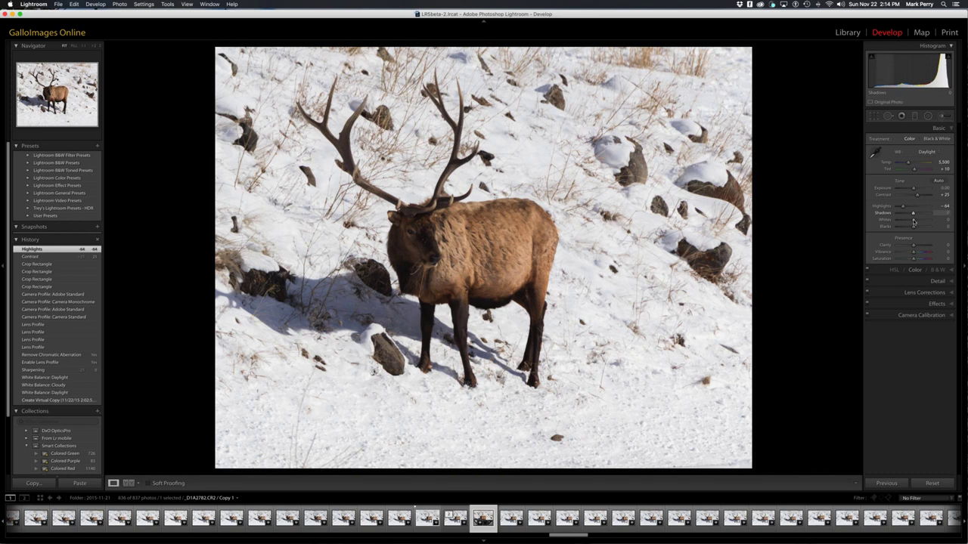
left_click_drag(913, 223, 915, 221)
Step: Set Shadows to +8 and Clarity to +3
left_click_drag(915, 222, 913, 223)
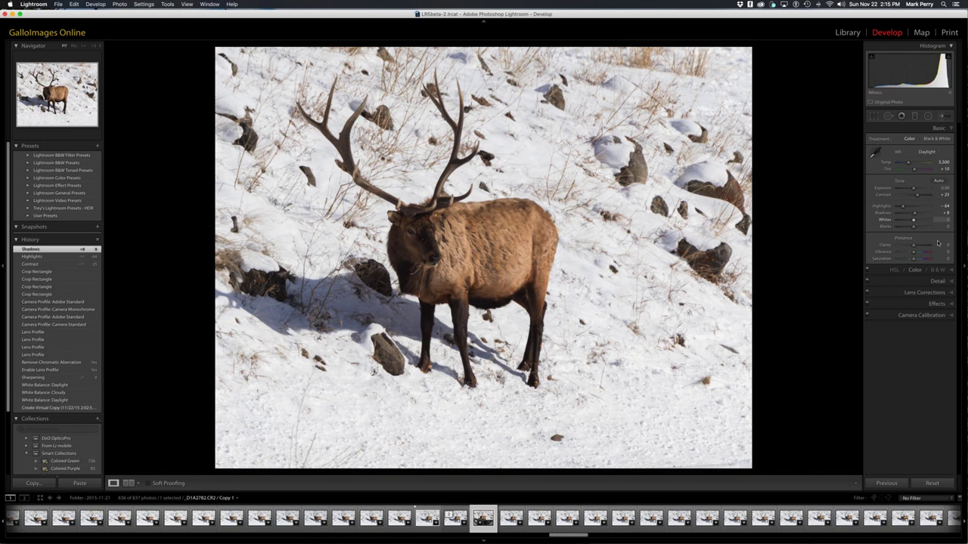
left_click_drag(916, 247, 919, 248)
left_click_drag(912, 250, 913, 250)
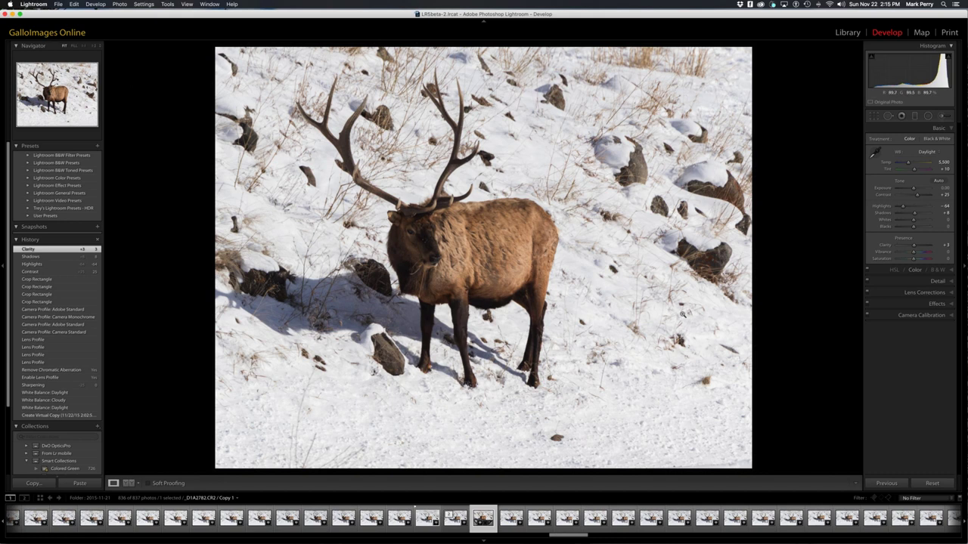
Step: Try a brushed exposure brightening on the elk's head, then delete it
left_click(943, 116)
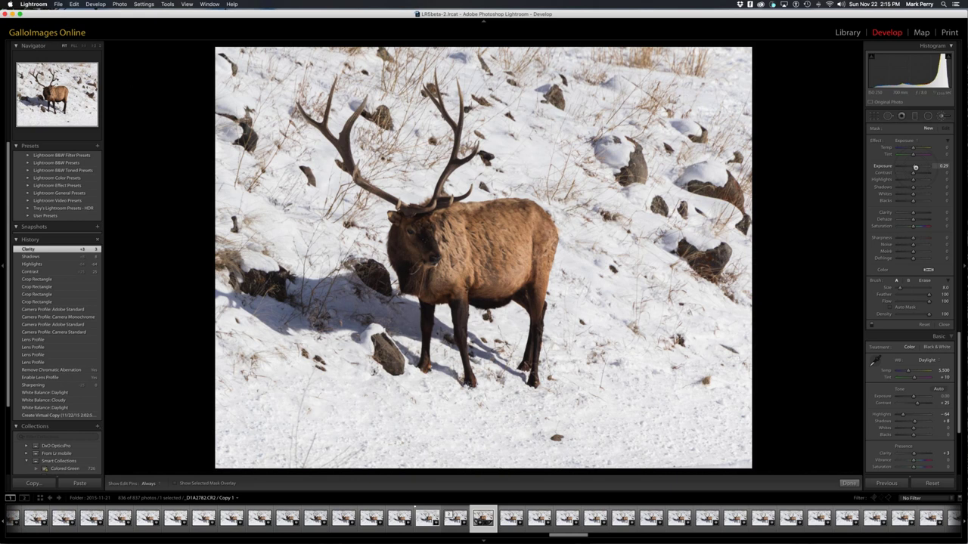
key("h")
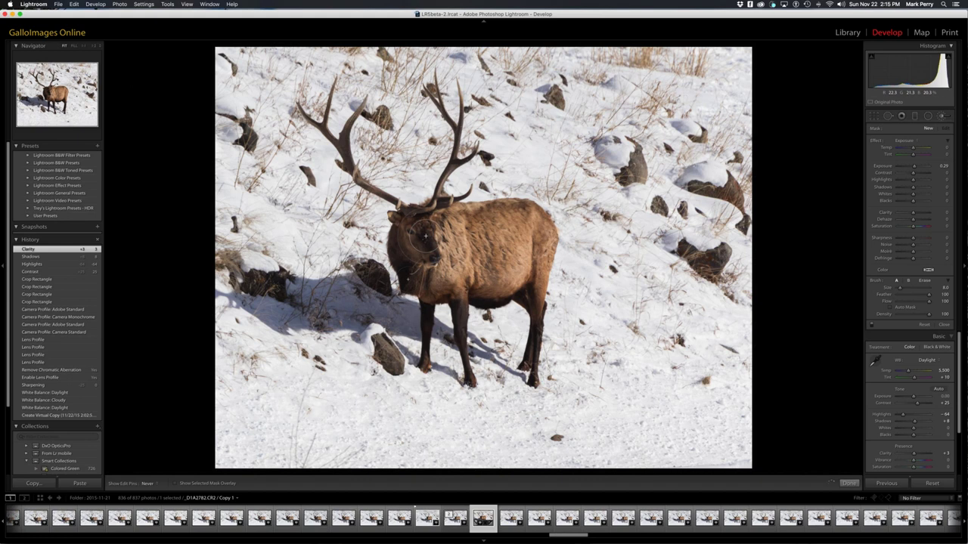
left_click(416, 243)
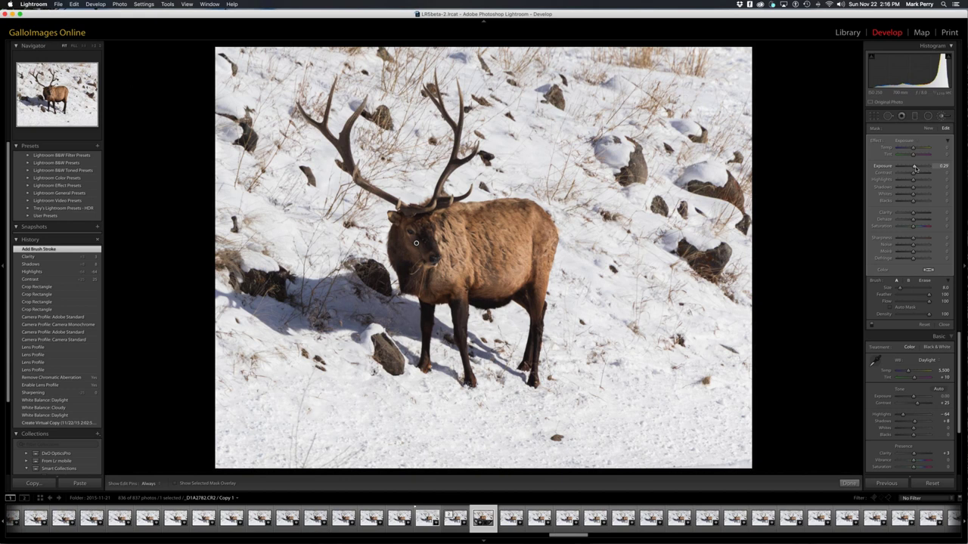
left_click_drag(915, 170, 929, 168)
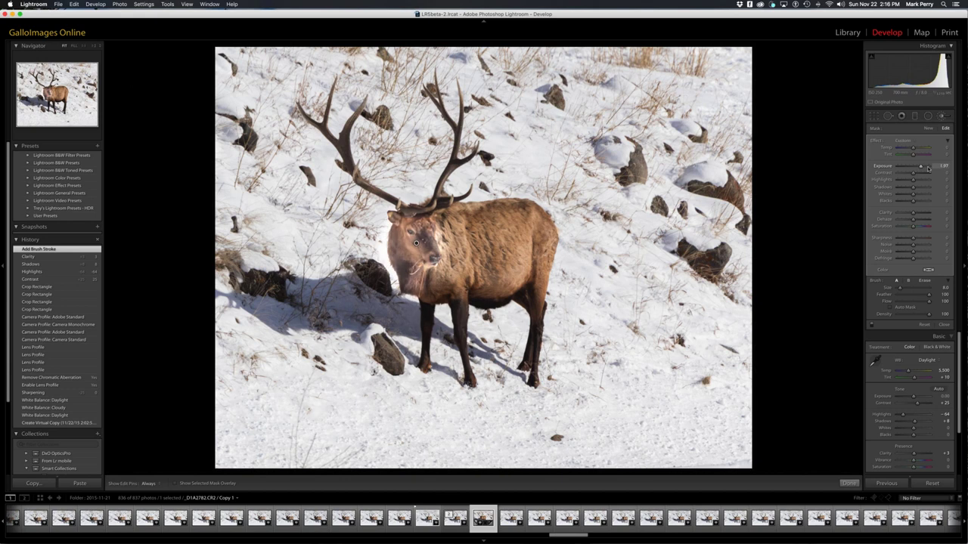
left_click_drag(928, 168, 915, 168)
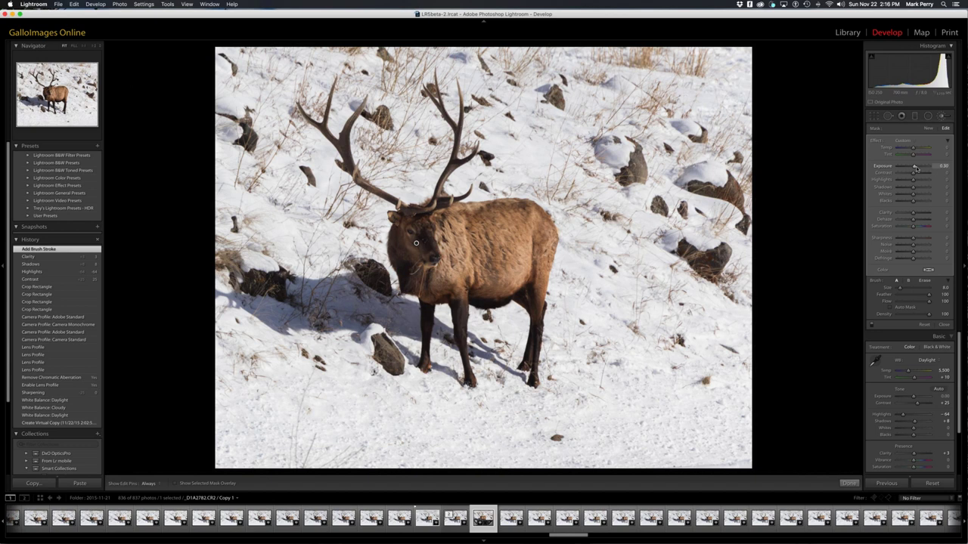
left_click_drag(915, 168, 917, 168)
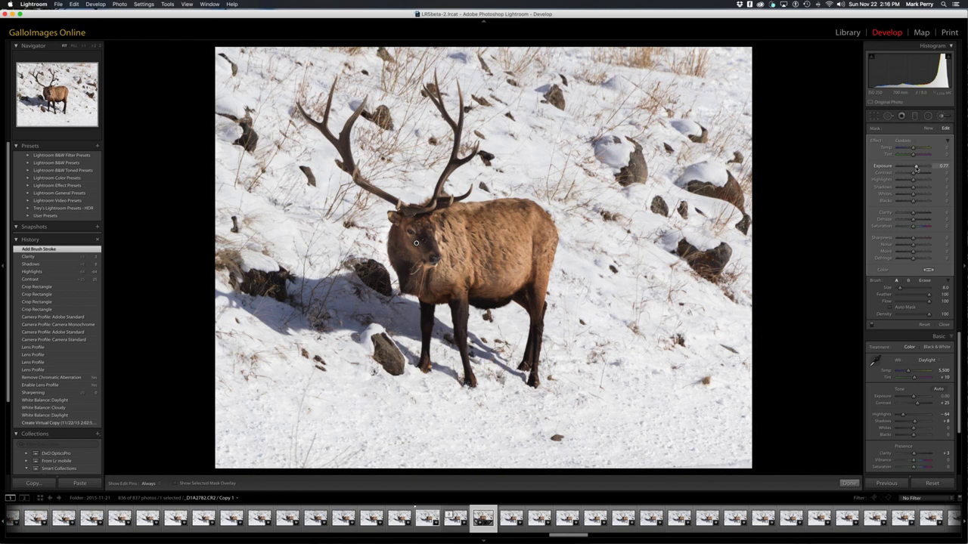
key("Delete")
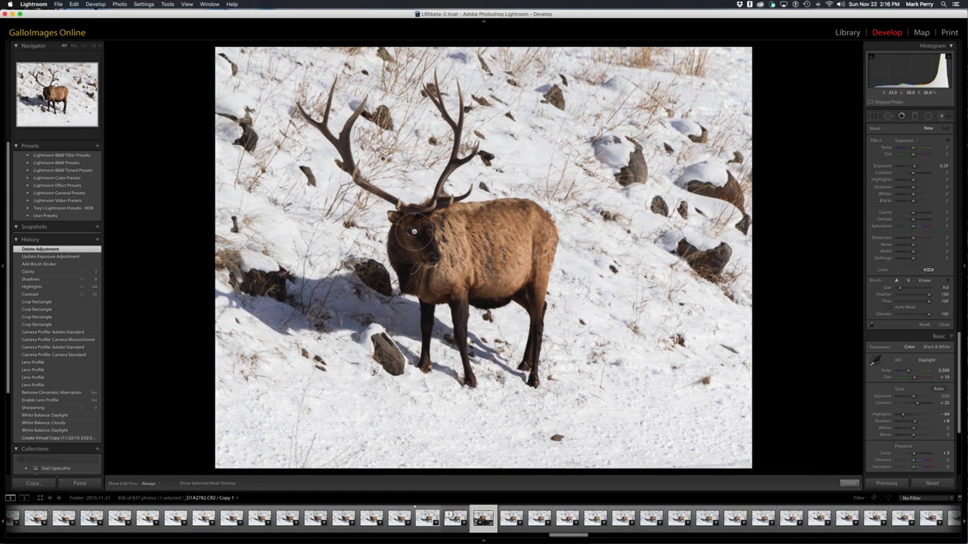
Step: Paint the elk's eye with a size-2 brush at Exposure 0.59 and finish the adjustment
key("h")
key("bracketleft")
key("bracketleft")
key("bracketleft")
key("bracketleft")
key("bracketleft")
key("bracketleft")
key("bracketleft")
left_click(410, 234)
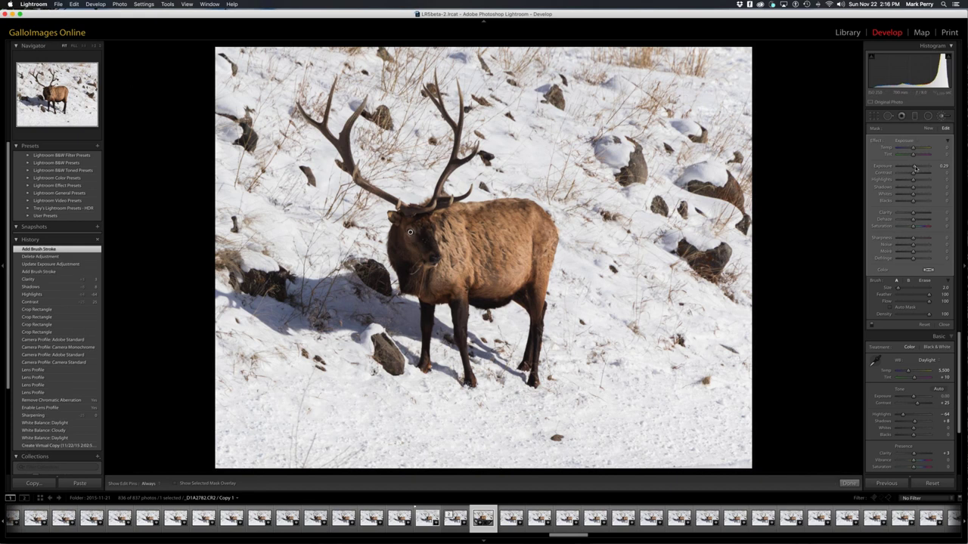
left_click_drag(915, 168, 917, 168)
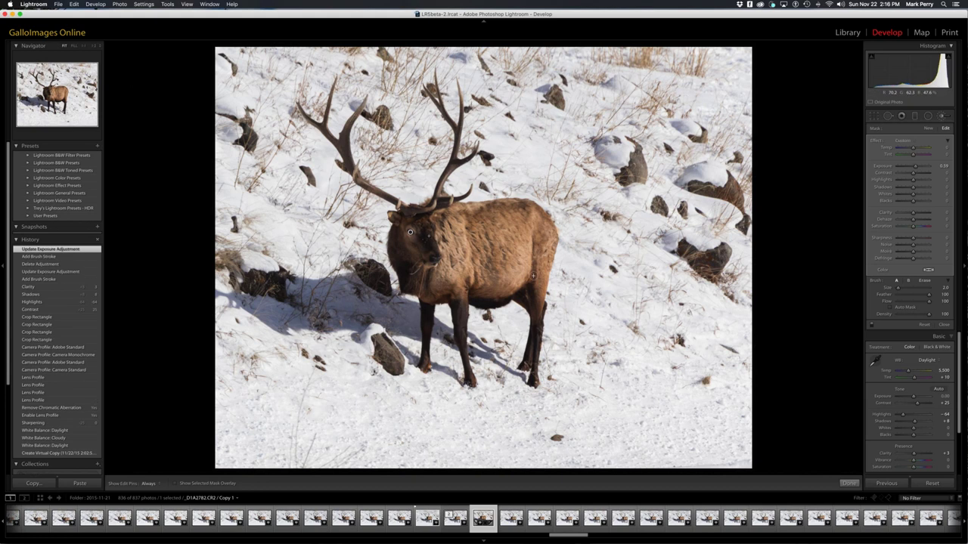
key("h")
left_click(849, 483)
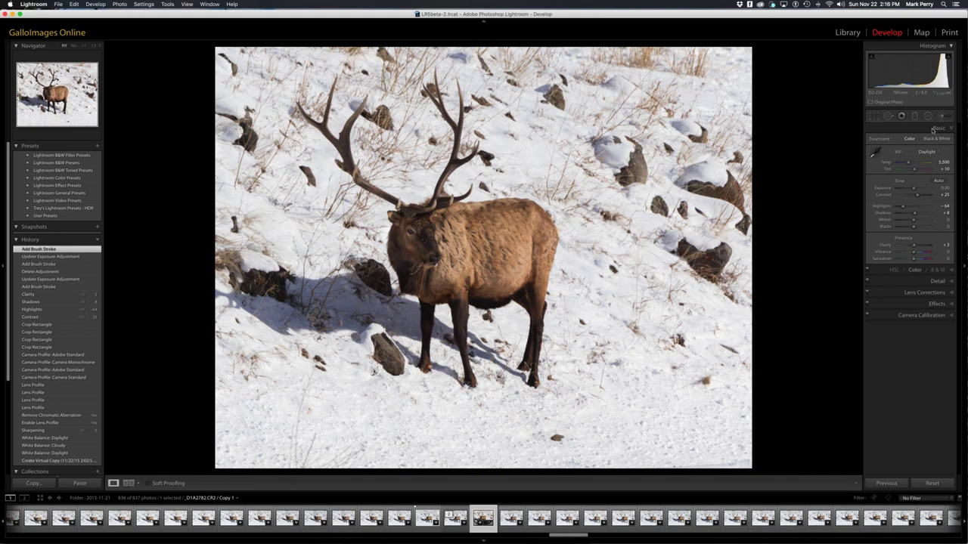
key("k")
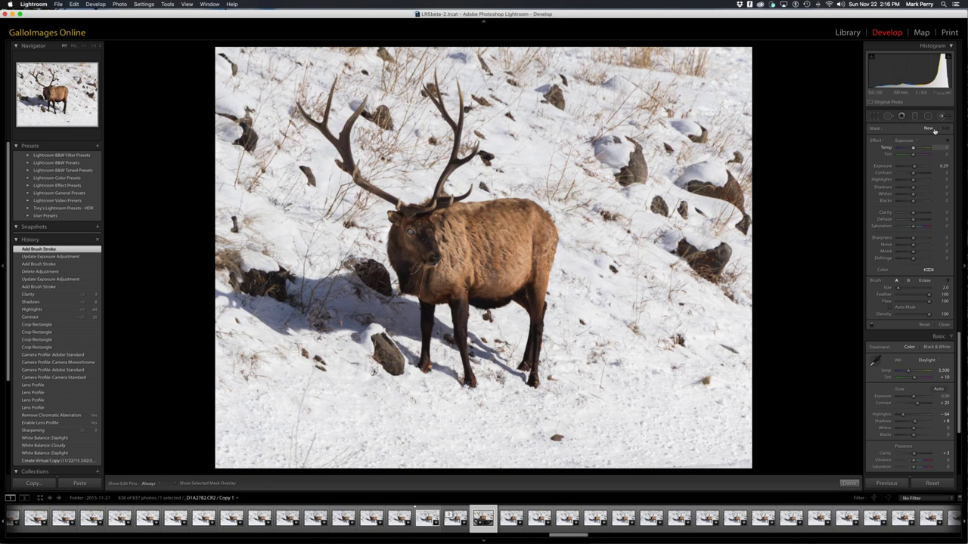
Step: Delete the eye adjustment, then try a Shadows brush lift on the elk's face and discard it
key("Delete")
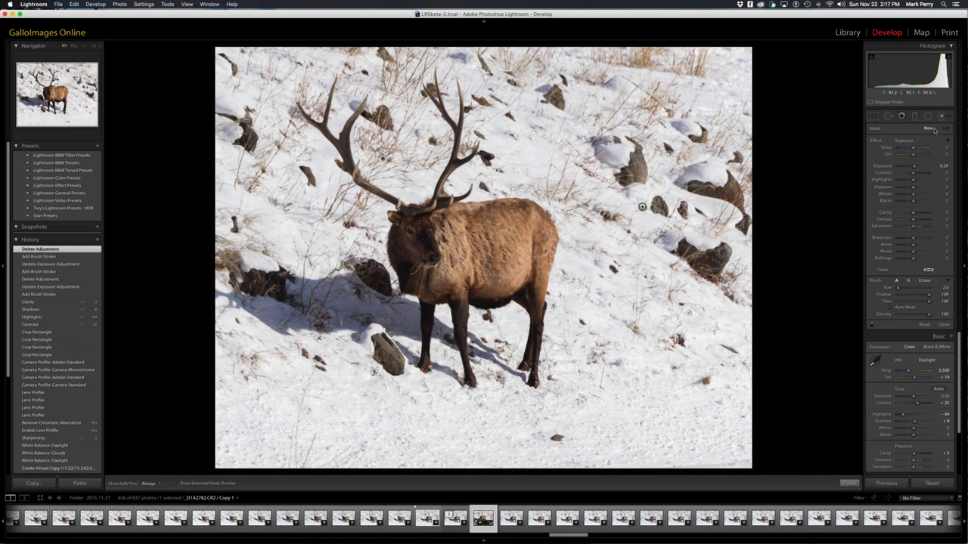
left_click(929, 129)
left_click(926, 141)
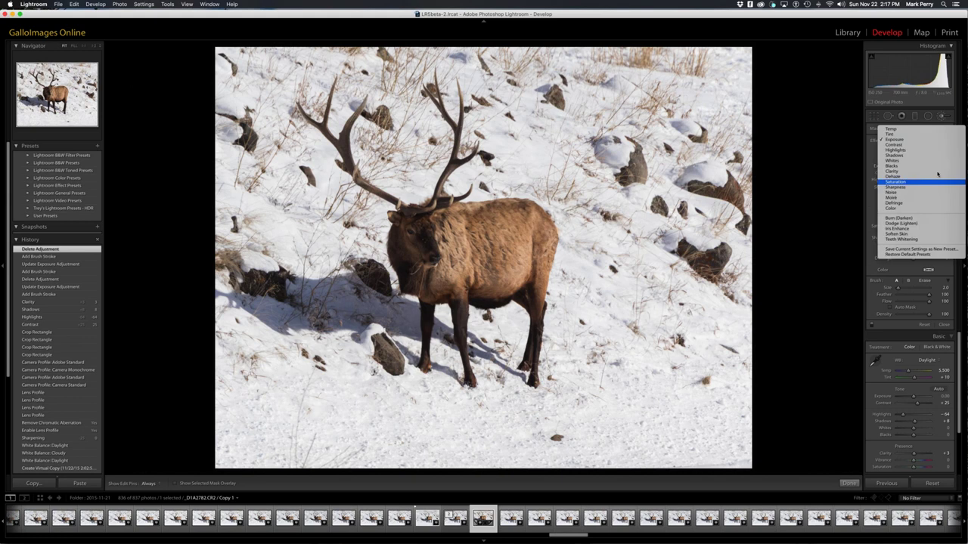
left_click(937, 174)
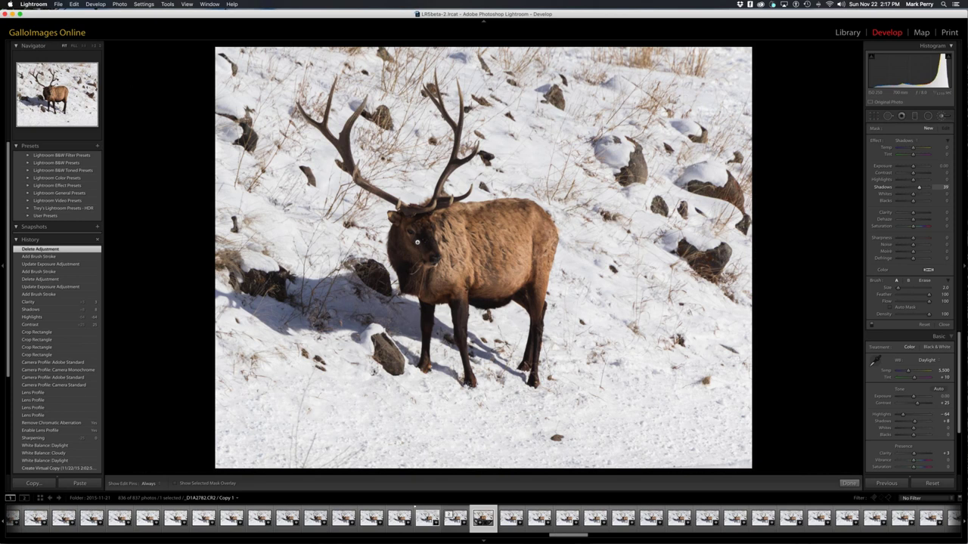
key("h")
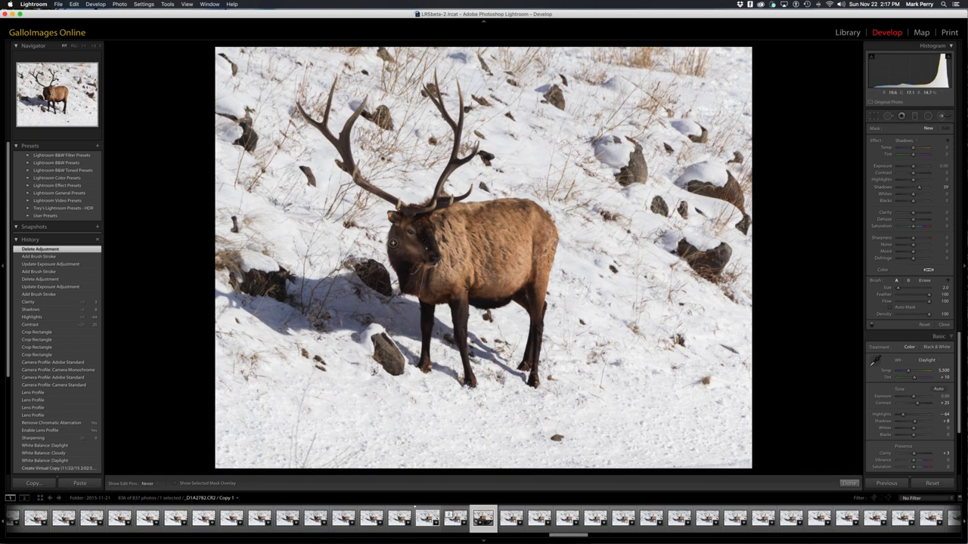
left_click_drag(412, 231, 404, 265)
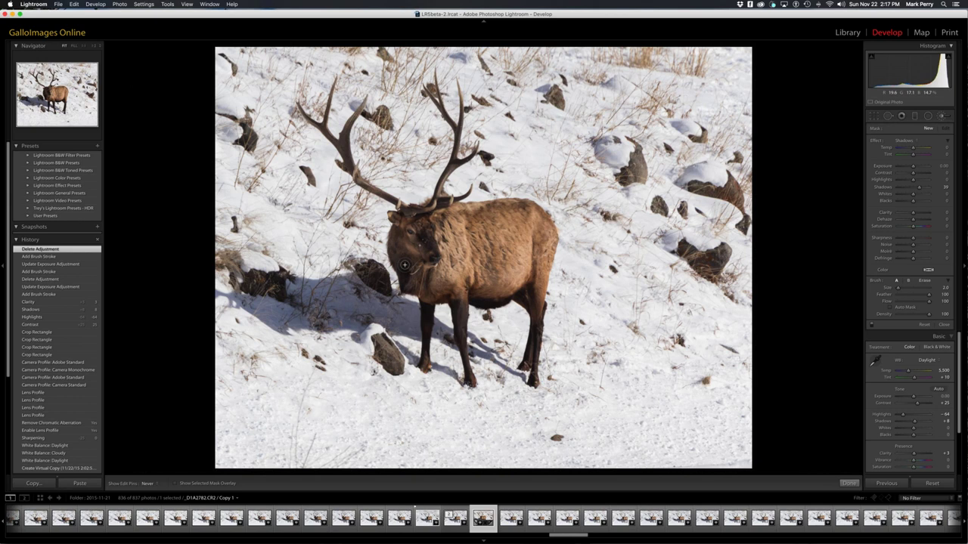
left_click_drag(405, 265, 415, 242)
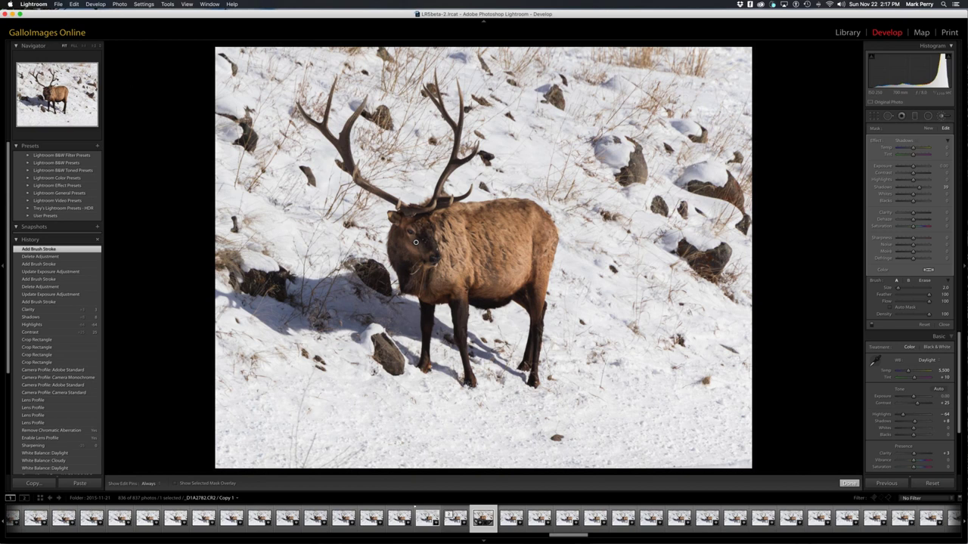
key("Delete")
Step: Set the brush effect back to Exposure and brush a fresh 0.29 lift on the elk's eye
left_click(904, 141)
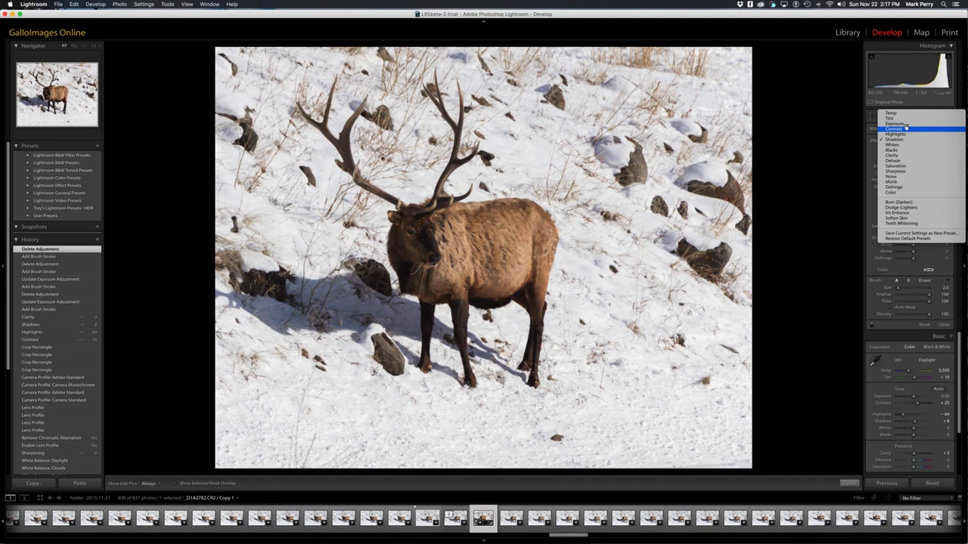
left_click(904, 124)
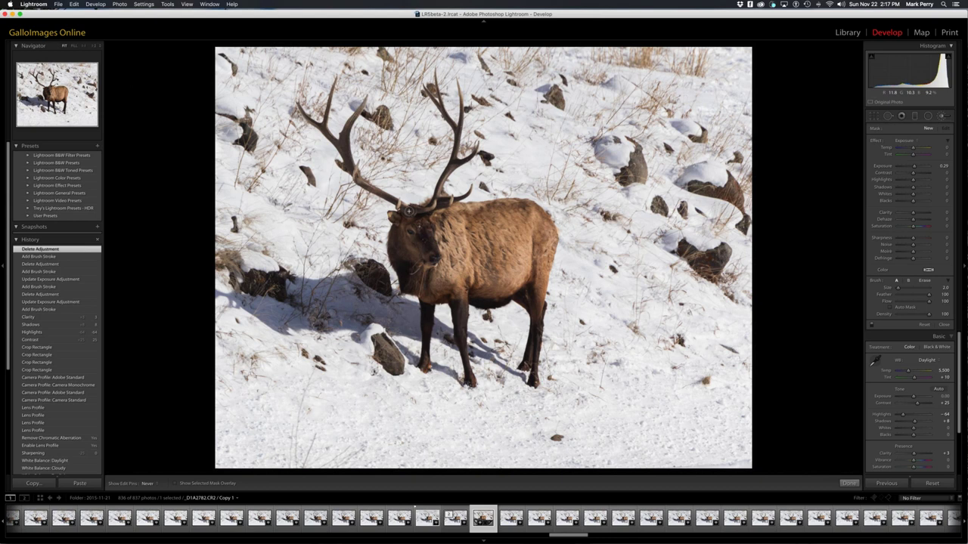
left_click(416, 233)
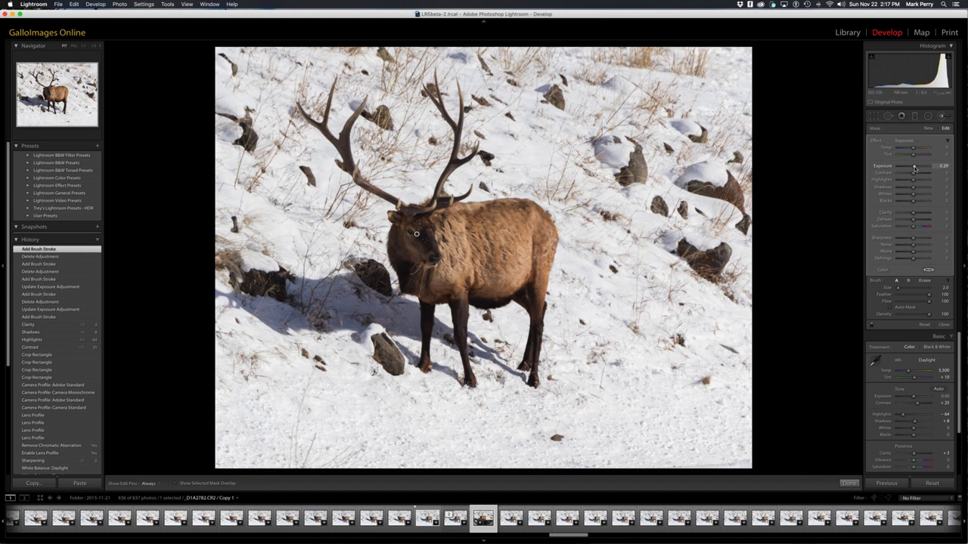
key("k")
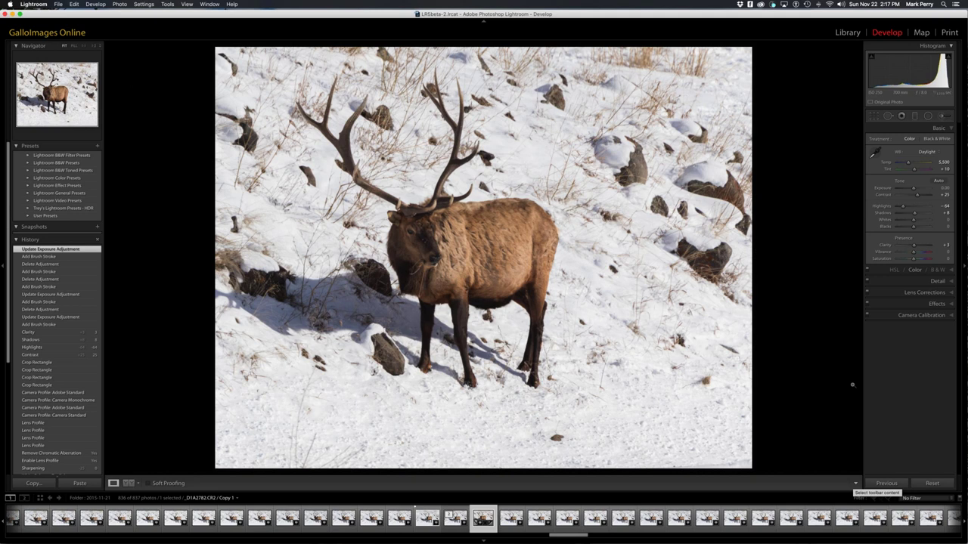
Step: With a size-5 brush, paint a darkening exposure stroke over the elk's shadow in the snow
key("k")
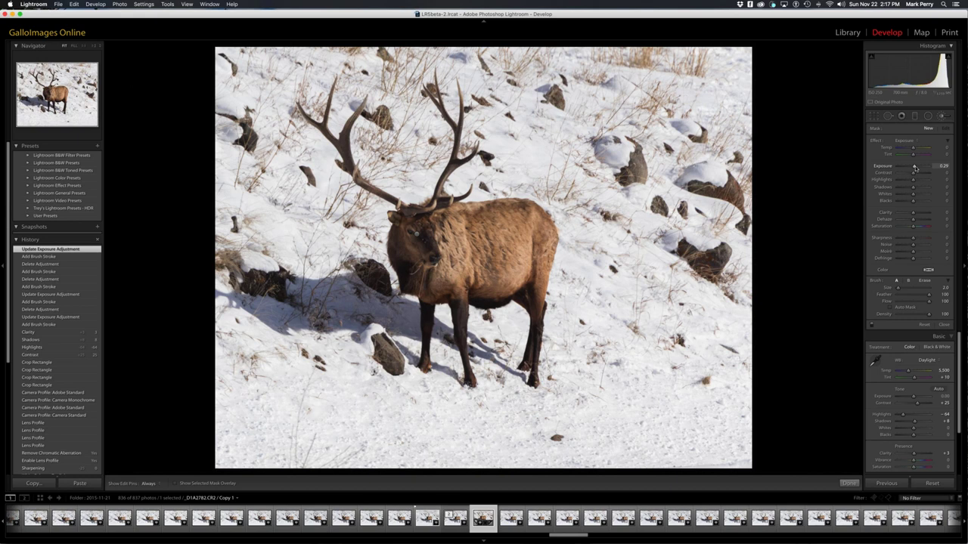
left_click_drag(915, 168, 913, 166)
key("h")
scroll(357, 307, "up", 3)
left_click_drag(357, 307, 409, 316)
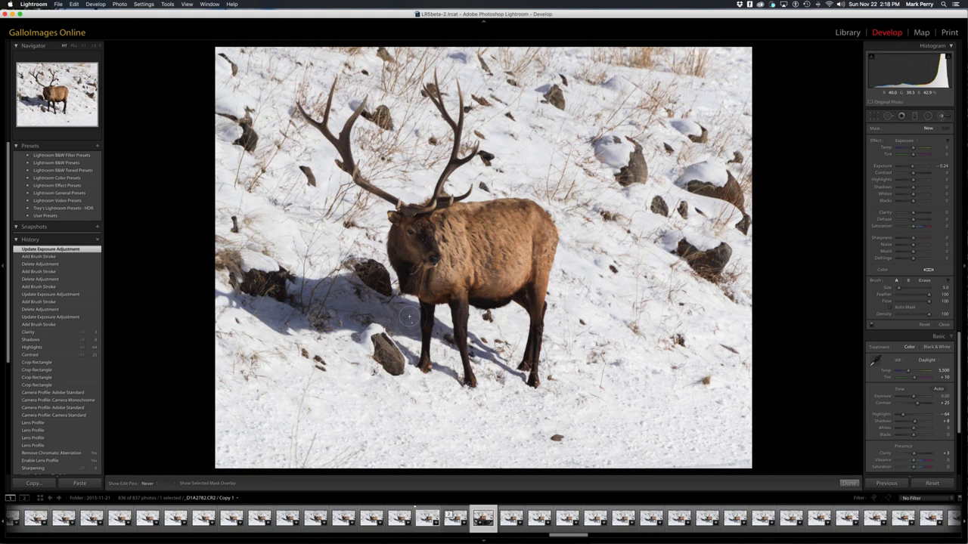
left_click_drag(408, 318, 297, 324)
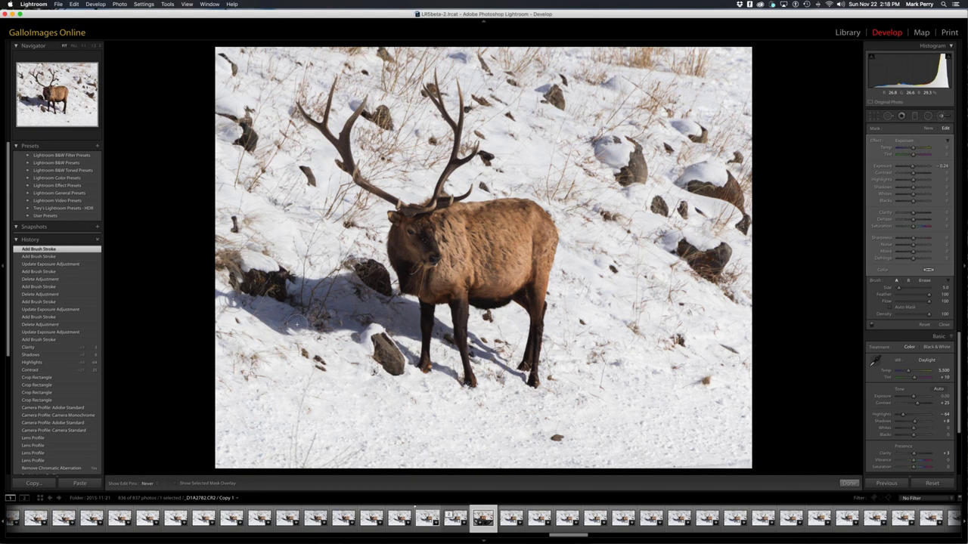
left_click(297, 324)
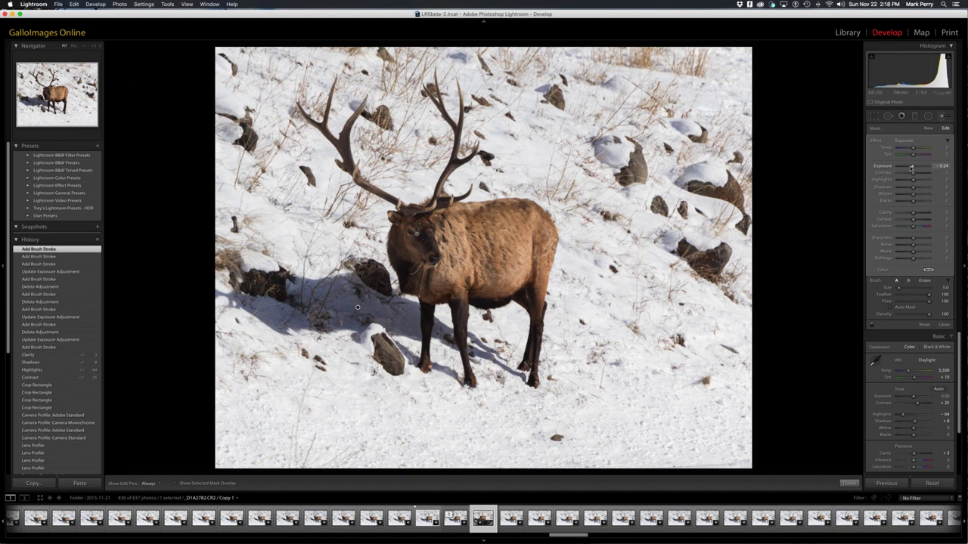
left_click_drag(912, 168, 907, 168)
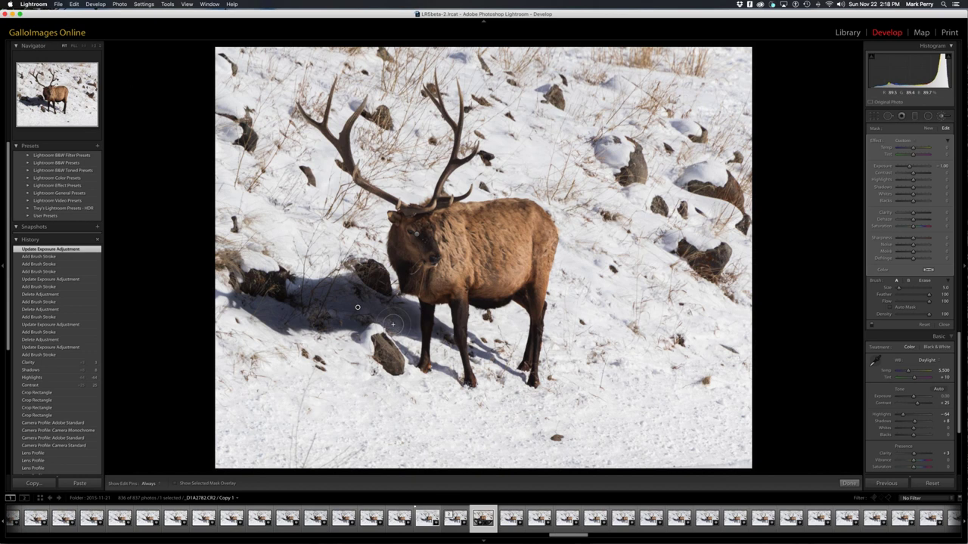
Step: Extend the -1.00 darkening with smaller strokes across the shadow and the snow near the legs
key("h")
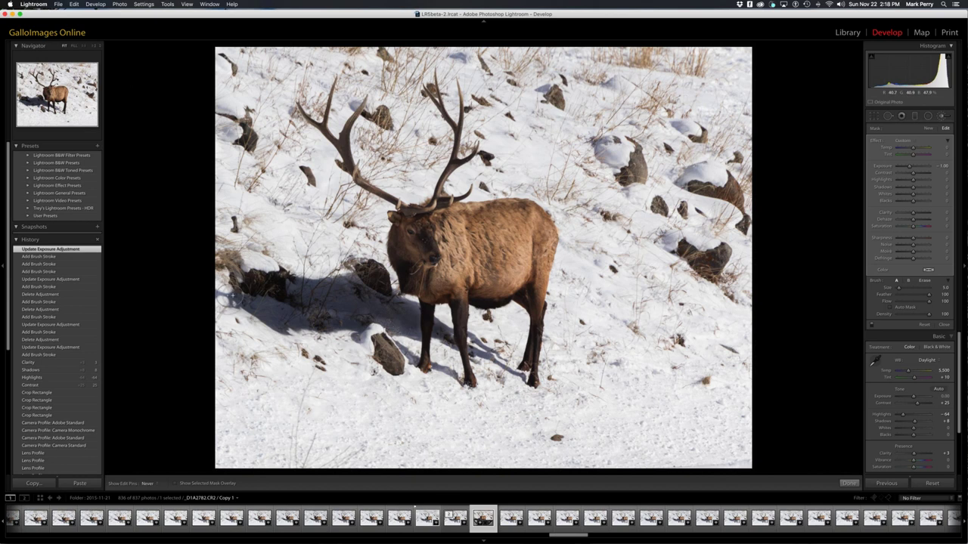
left_click(357, 307)
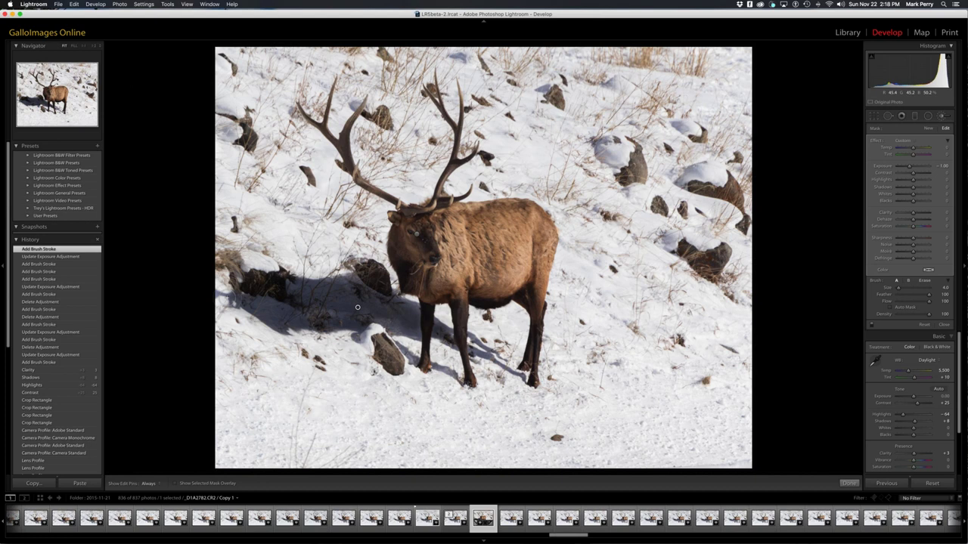
left_click(357, 307)
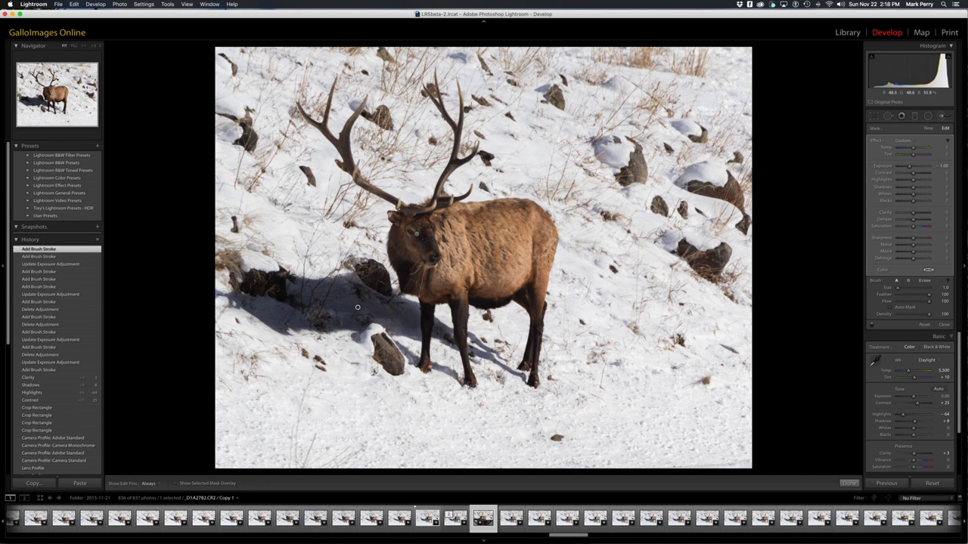
left_click_drag(358, 307, 237, 279)
key("h")
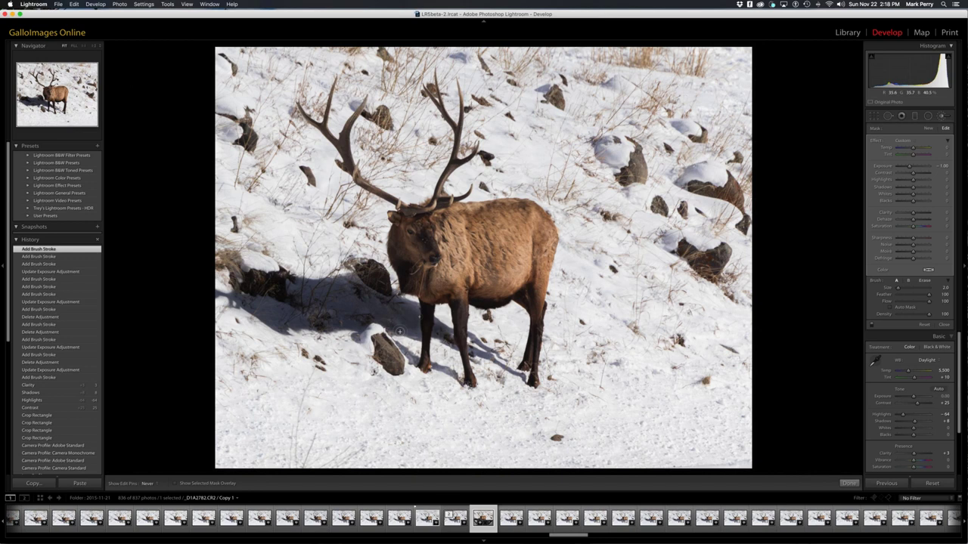
left_click_drag(416, 309, 358, 307)
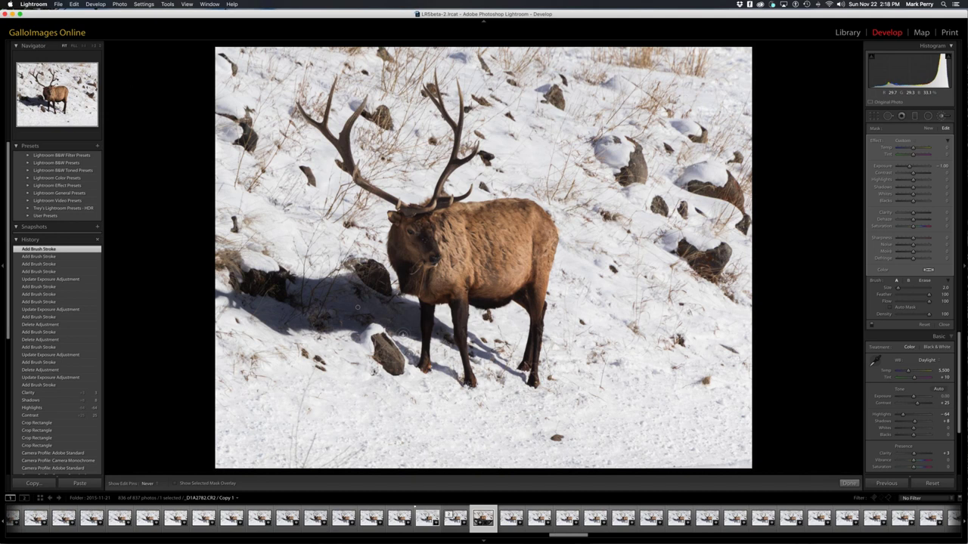
left_click_drag(405, 351, 455, 373)
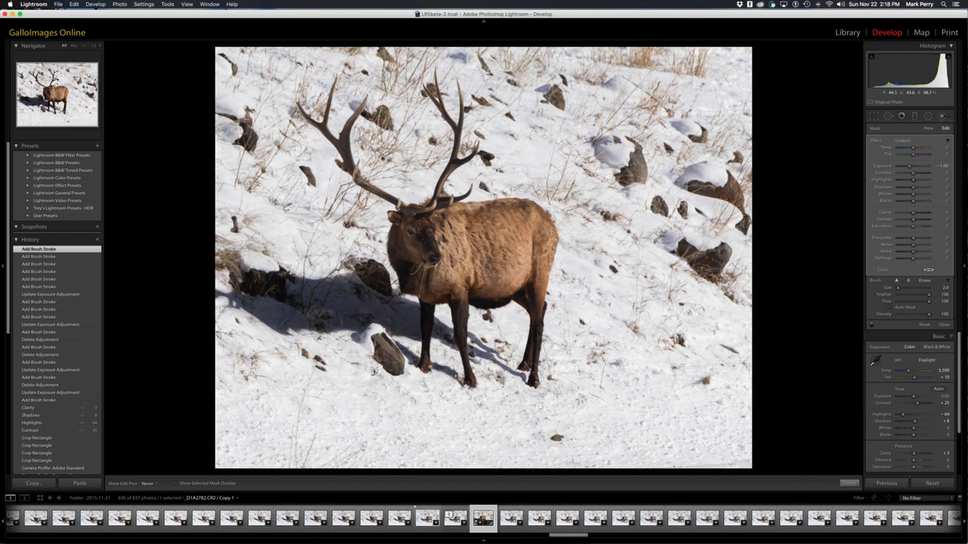
left_click_drag(482, 356, 437, 336)
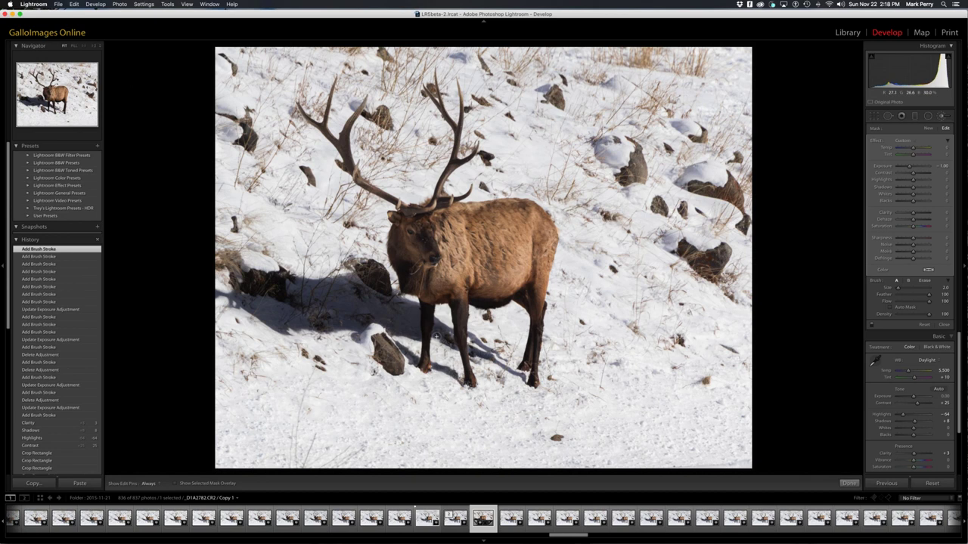
left_click_drag(436, 336, 357, 307)
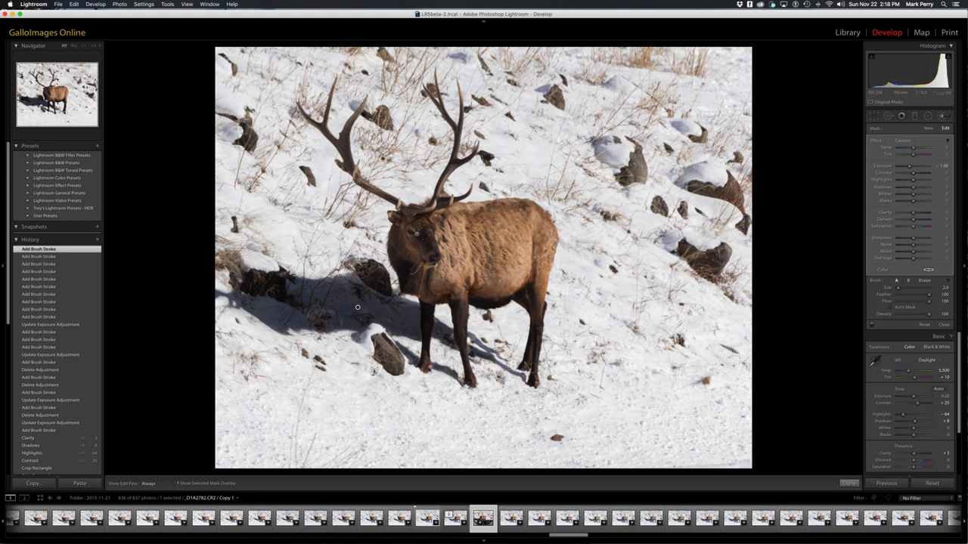
Step: Show the red mask overlay and extend the mask along the shadow below the elk
key("o")
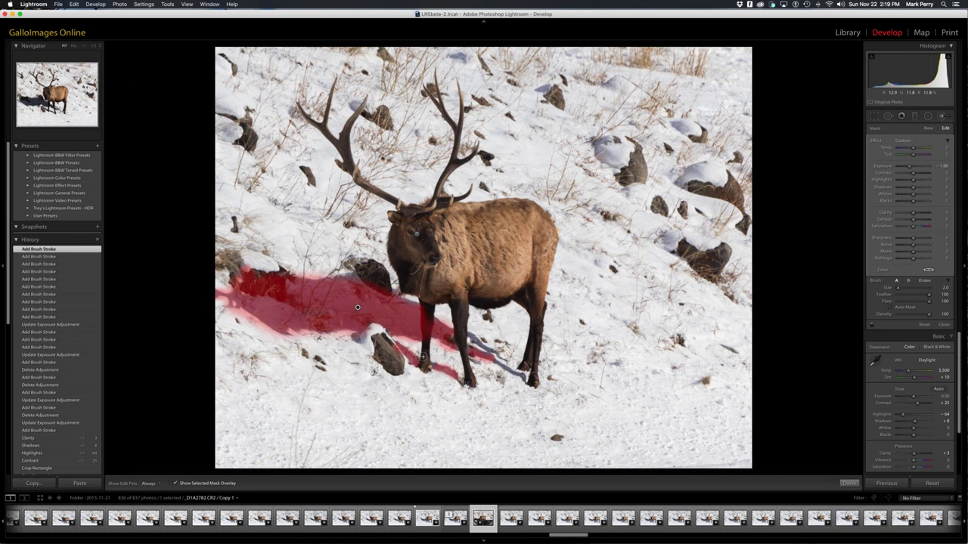
key("h")
left_click_drag(491, 361, 521, 379)
key("h")
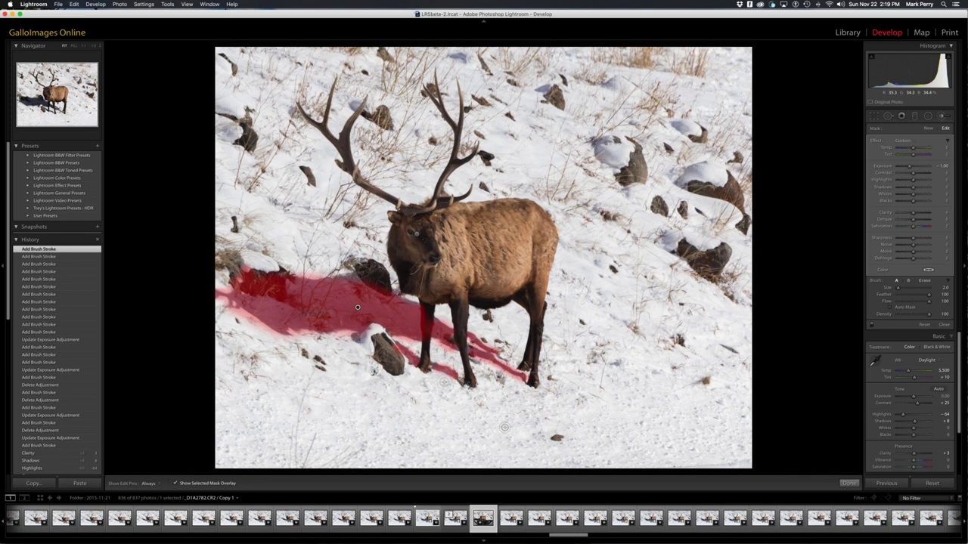
left_click_drag(445, 383, 505, 425)
Step: Erase stray mask below the legs, along the shadow edges and on the rock, then finish
left_click(924, 280)
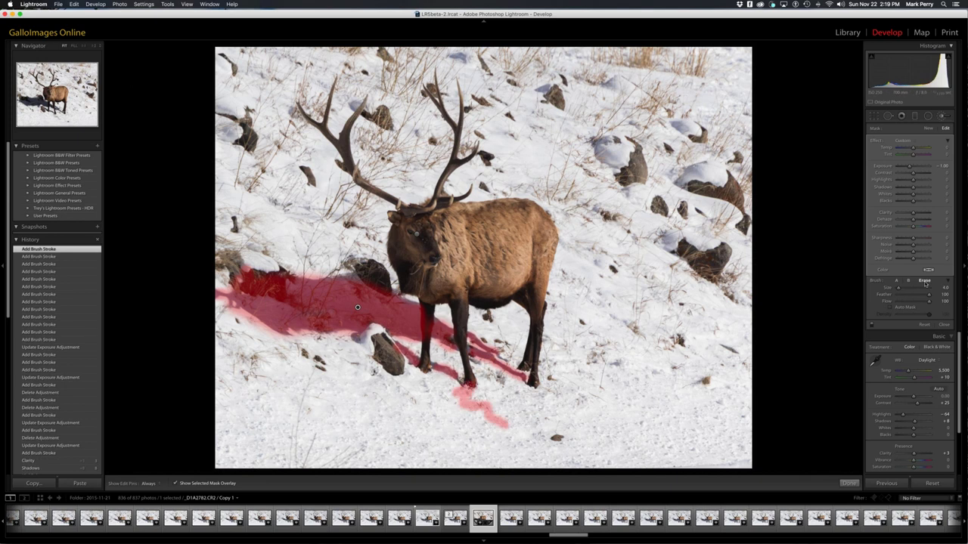
mouse_move(473, 399)
left_mouse_down()
mouse_move(506, 406)
mouse_move(480, 399)
left_mouse_up()
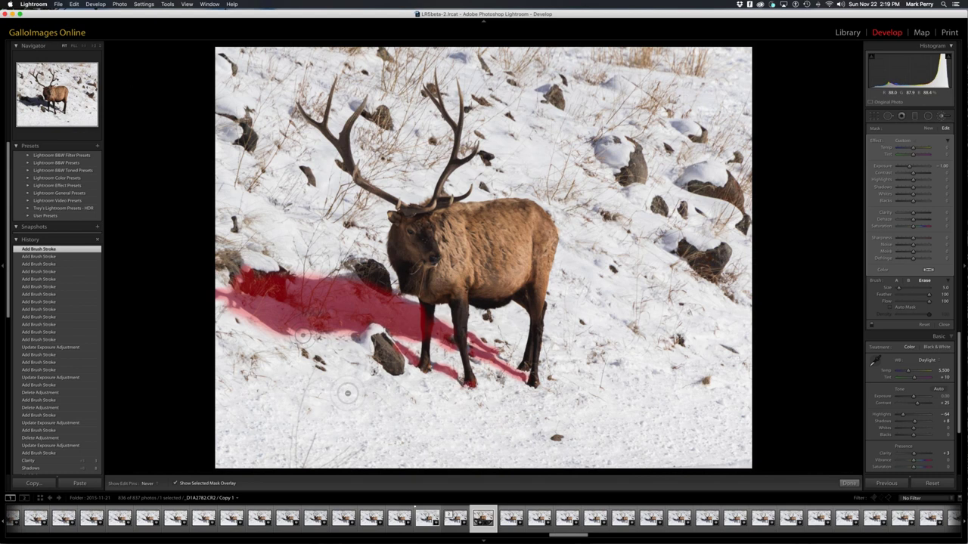
left_click_drag(304, 335, 226, 316)
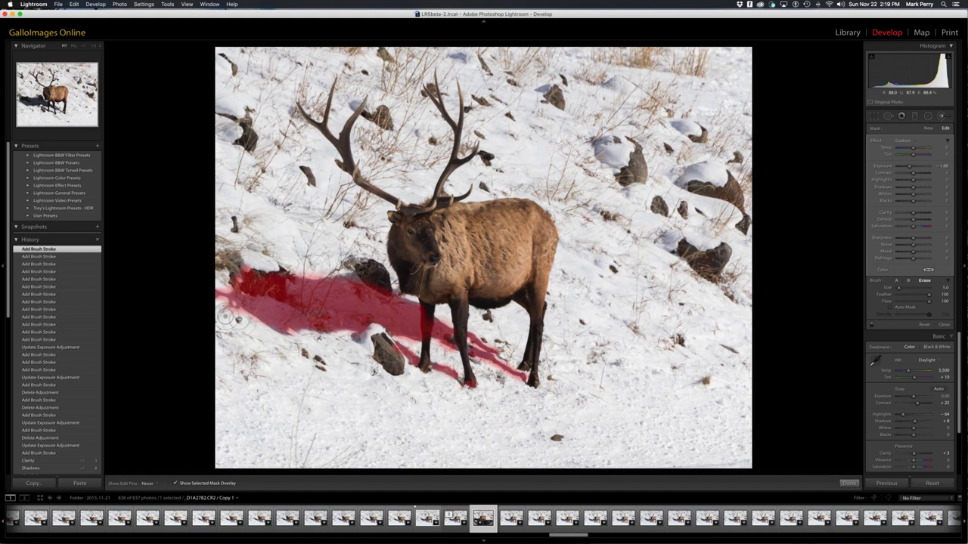
left_click_drag(226, 317, 220, 280)
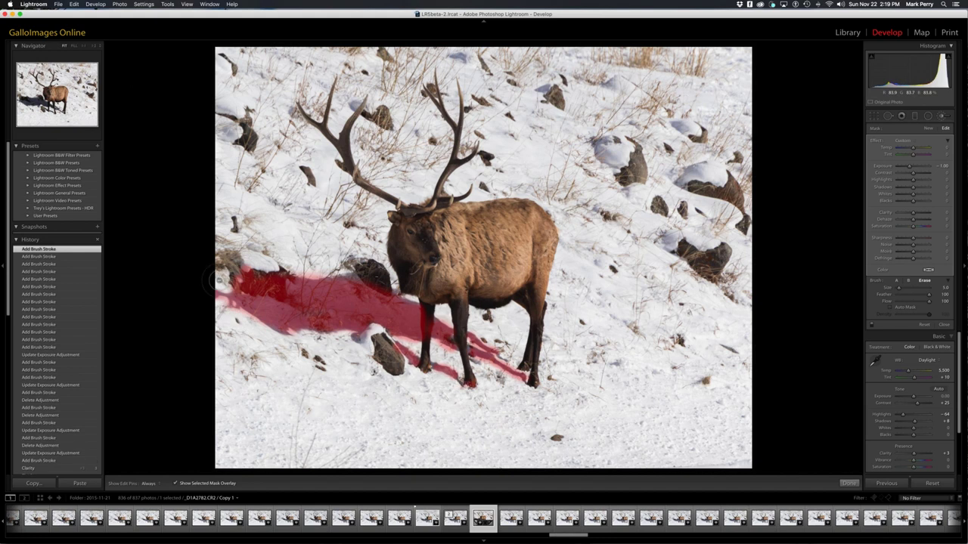
left_click_drag(209, 281, 321, 277)
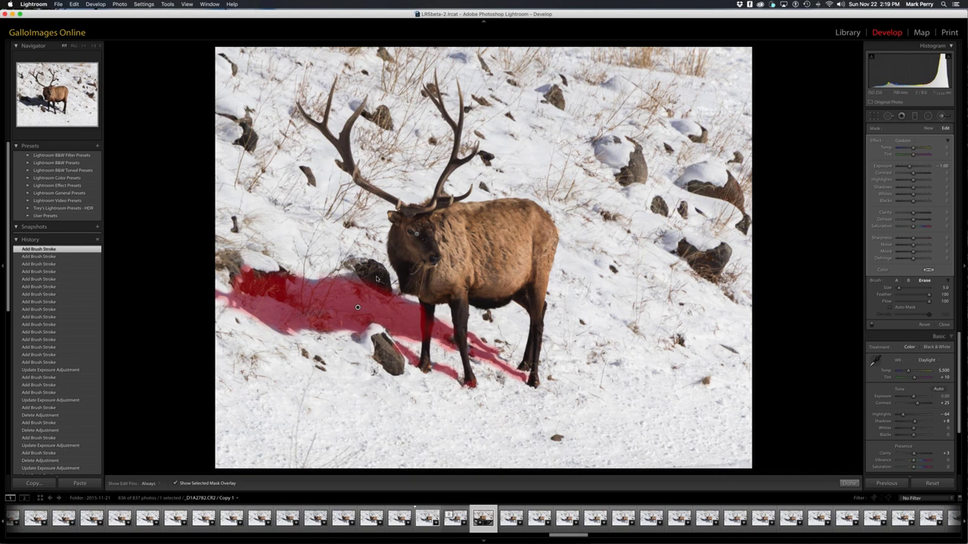
left_click(849, 484)
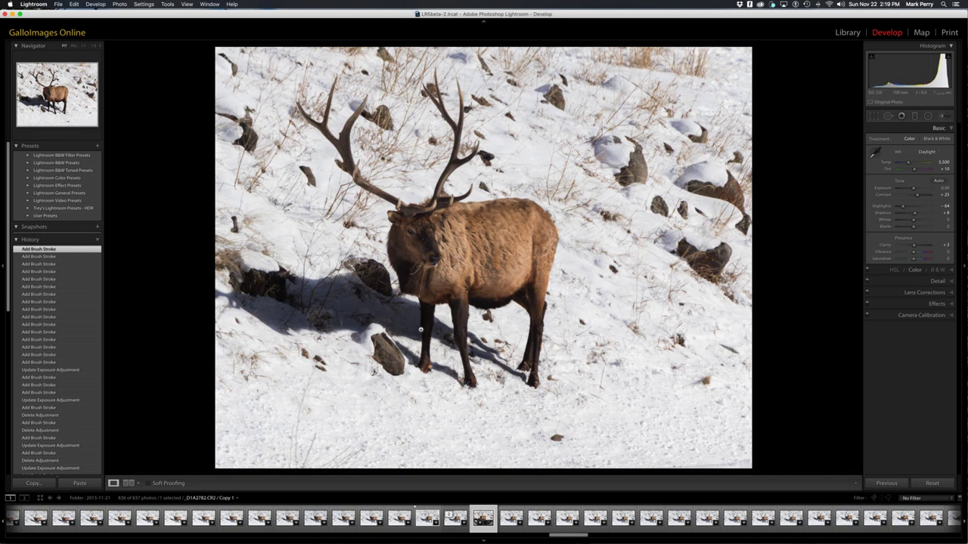
Step: Reselect the shadow-darkening adjustment and erase a little more of its mask
key("k")
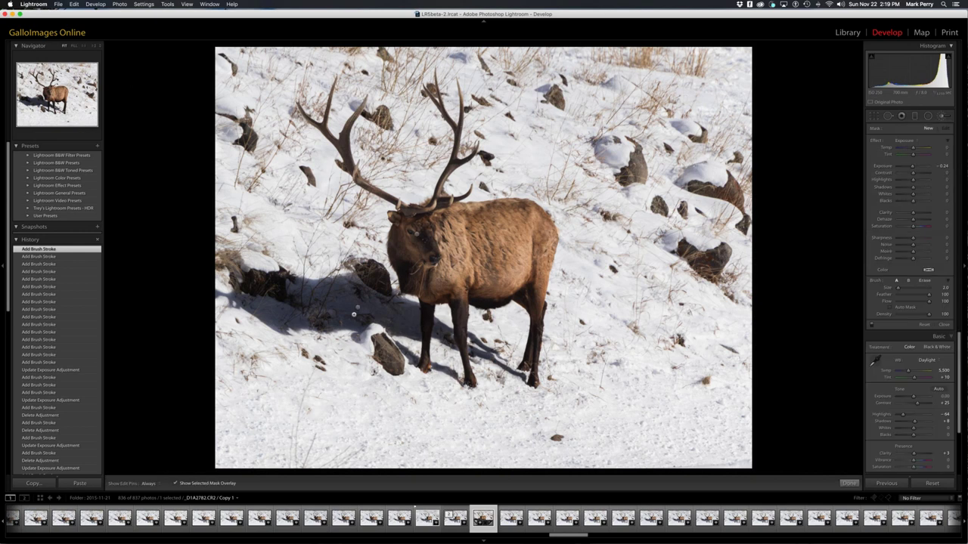
left_click(356, 308)
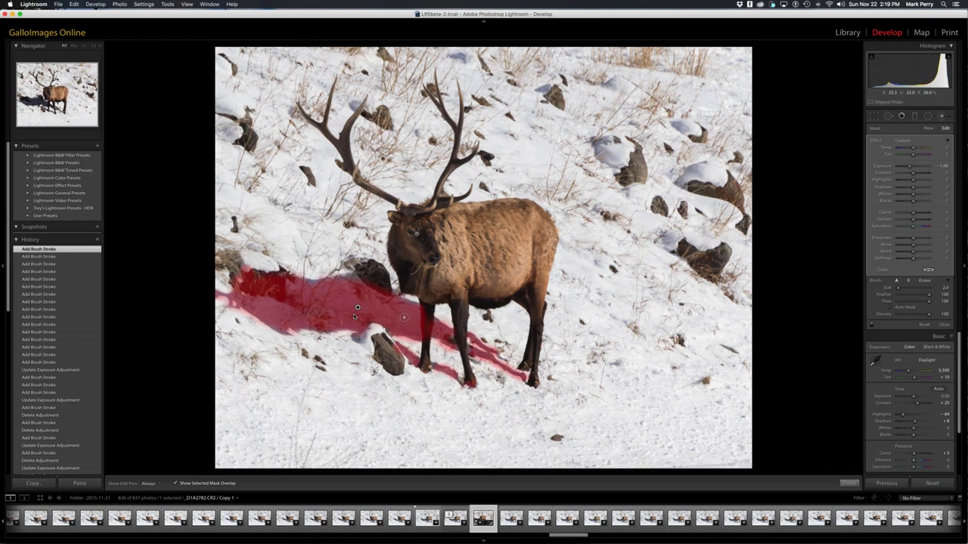
key("alt")
left_click(359, 339)
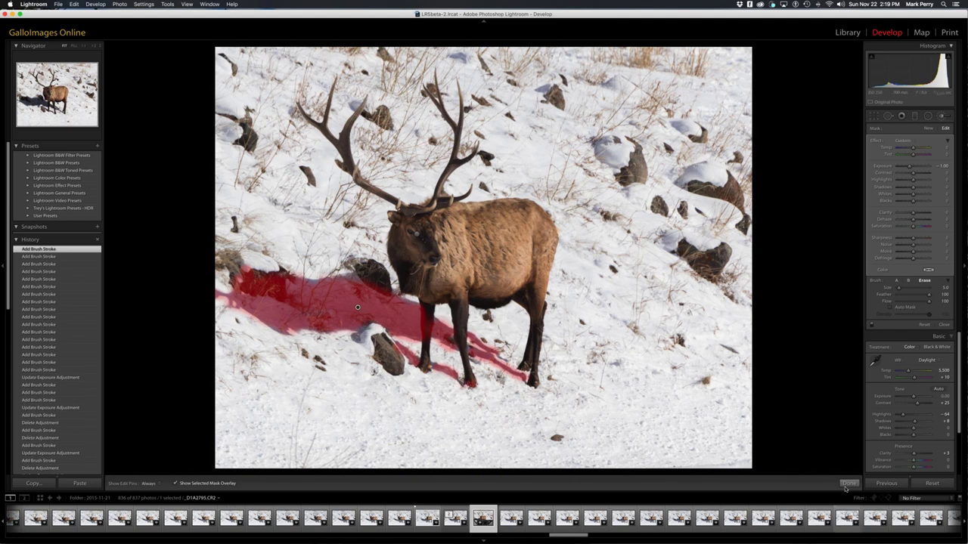
Step: Close the Adjustment Brush with Done to return to the Basic panel
left_click(848, 484)
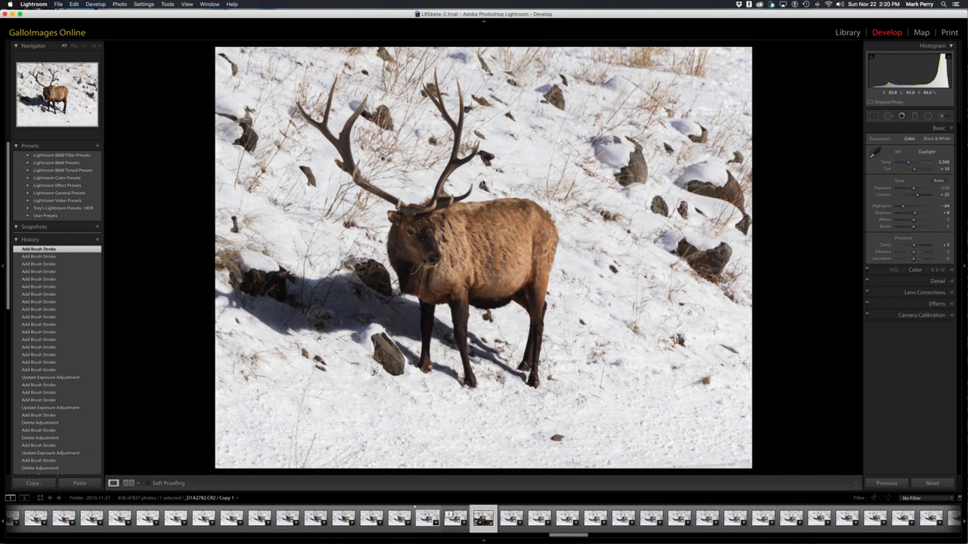
Step: Open the elk photo in Photoshop CC for editing from its context menu
right_click(481, 182)
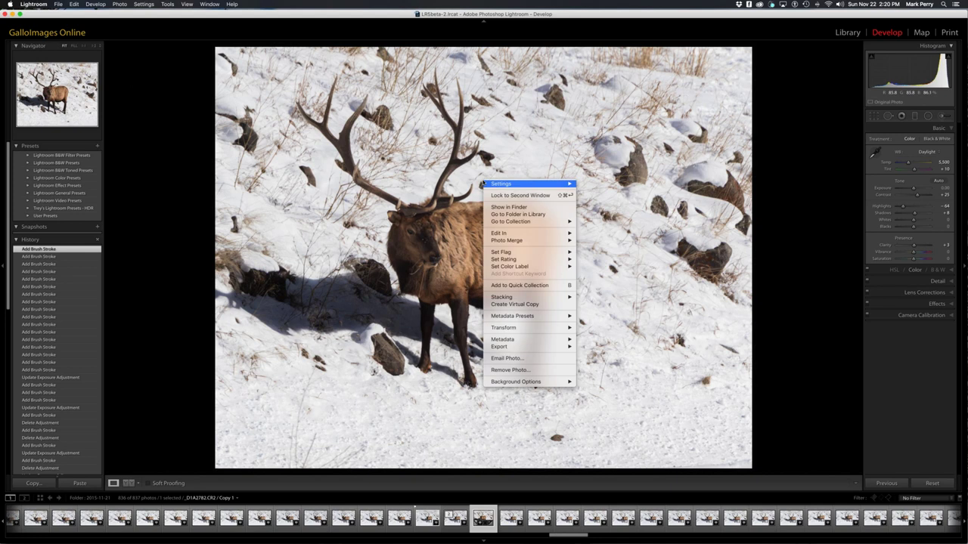
key("Escape")
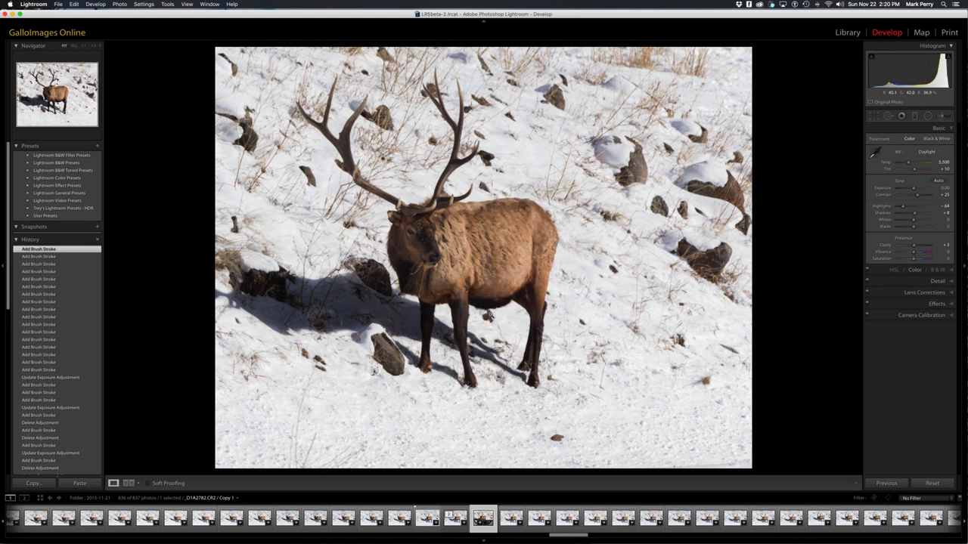
right_click(527, 180)
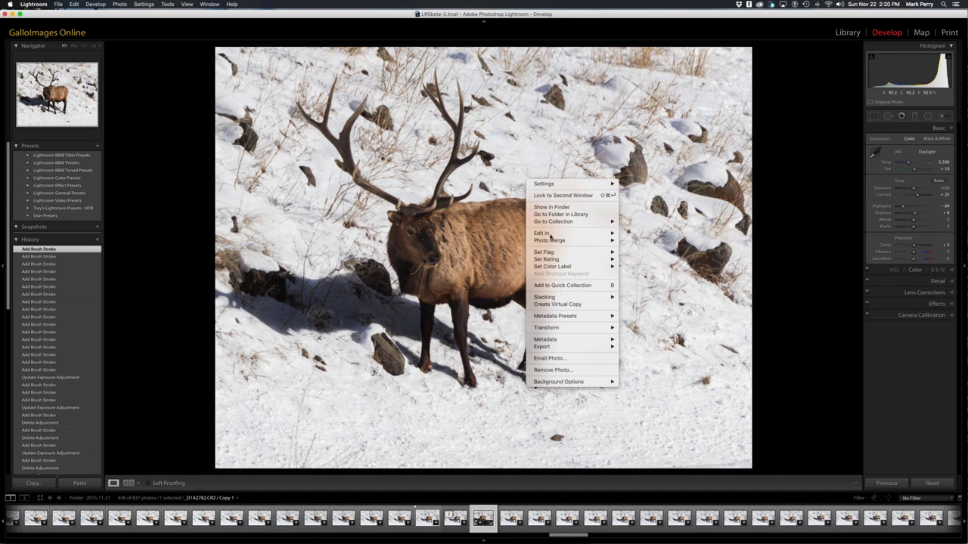
key("Escape")
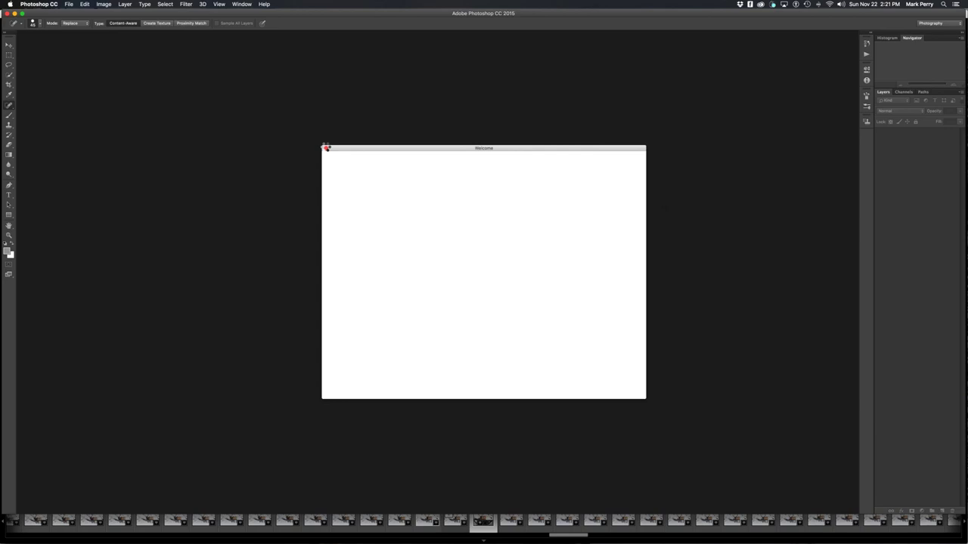
Step: Close the Welcome screen and spot-heal the dark spot under the elk's belly
left_click(325, 148)
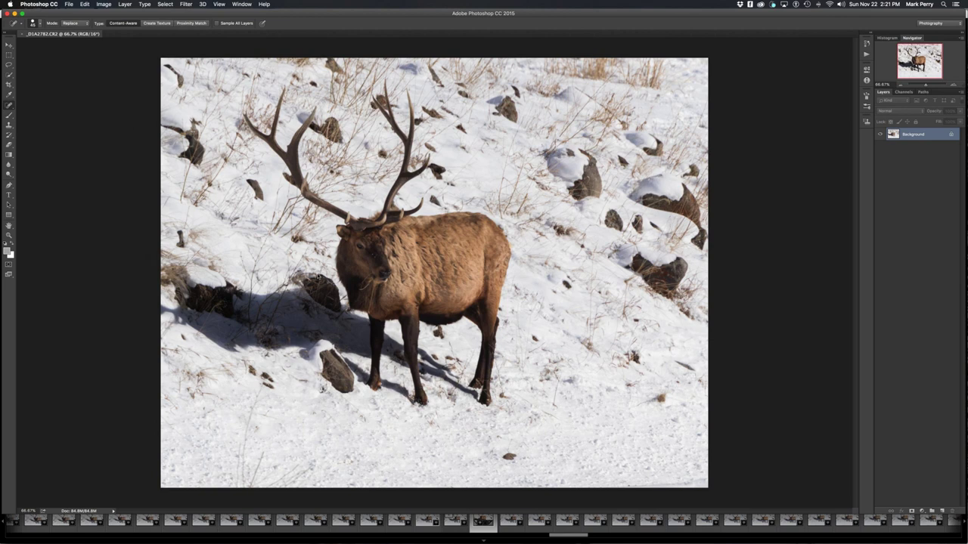
key("b")
right_click(9, 104)
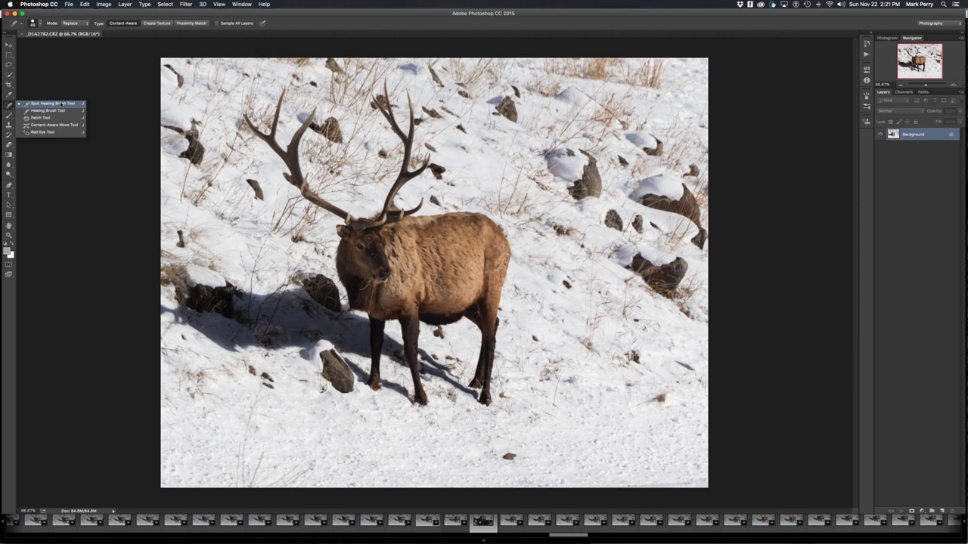
left_click(62, 104)
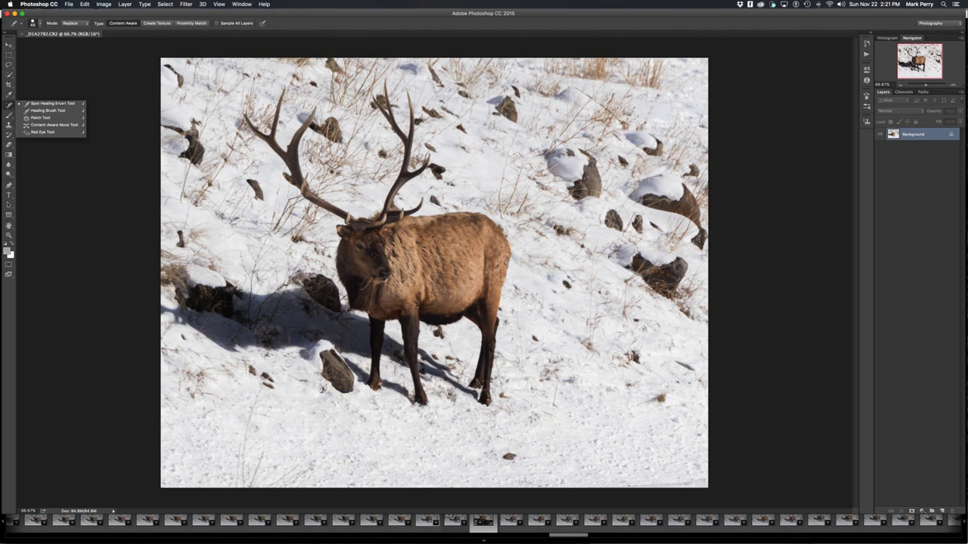
left_click(439, 333)
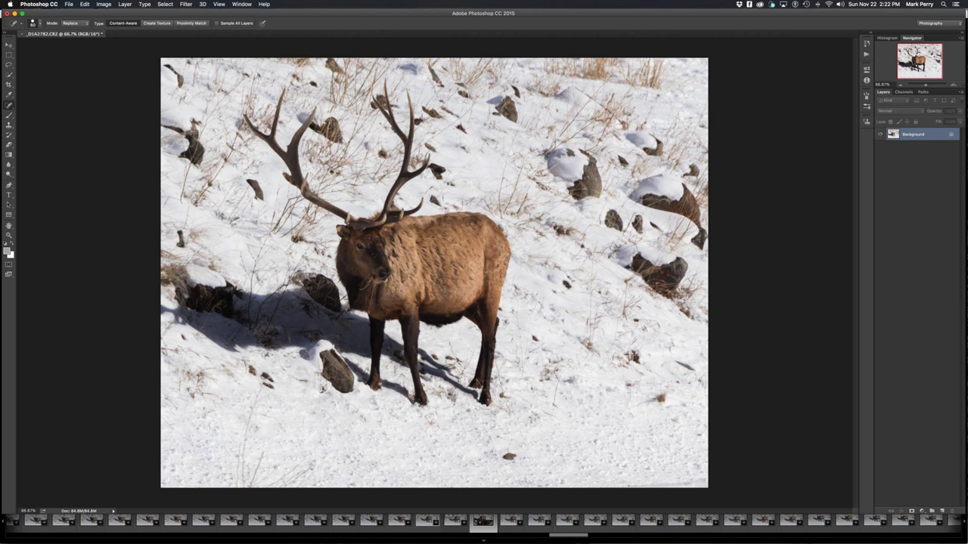
Step: Spot-heal the stone, the grass stems by the antler and hoof, and the marks near the bottom edge
left_click_drag(493, 458, 520, 452)
left_click_drag(289, 176, 289, 196)
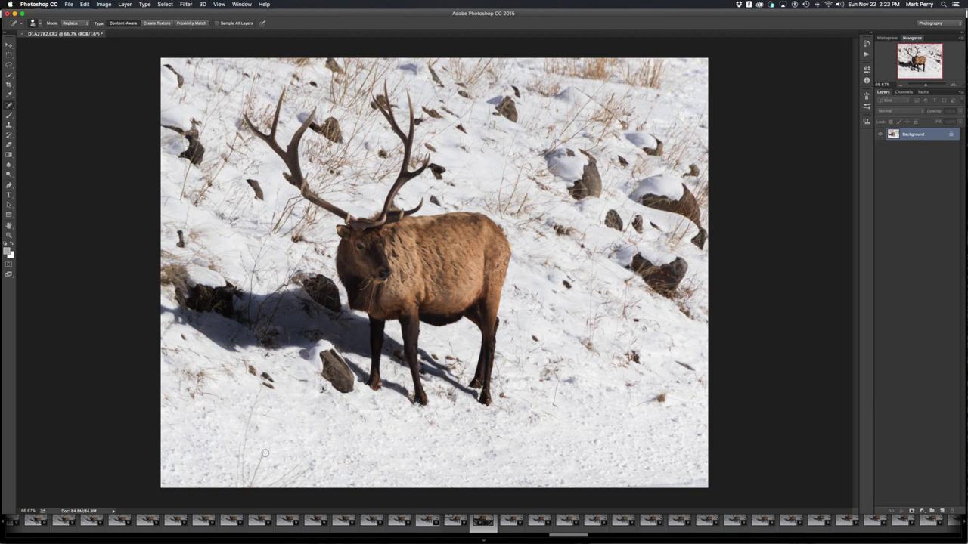
left_click_drag(266, 479, 310, 470)
left_click_drag(239, 485, 277, 386)
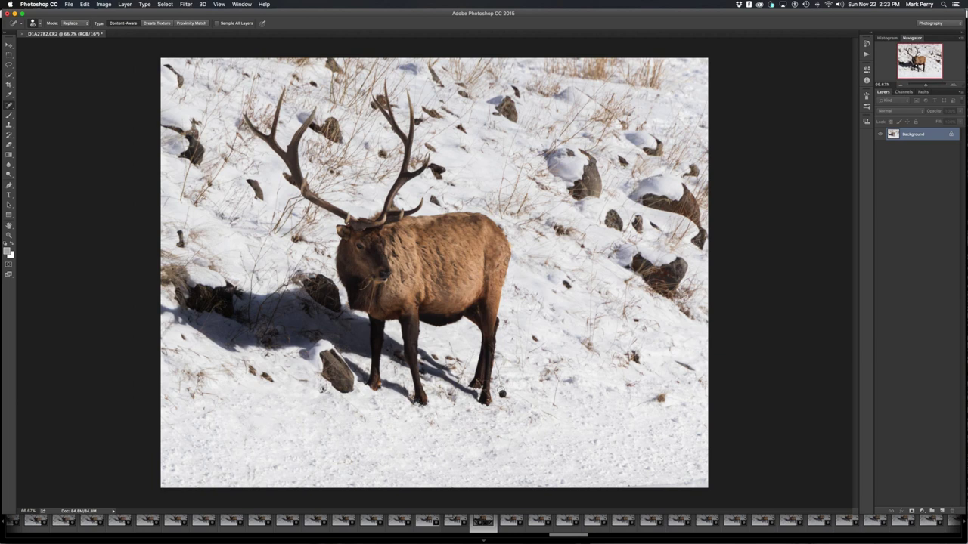
left_click_drag(502, 394, 496, 357)
left_click(94, 5)
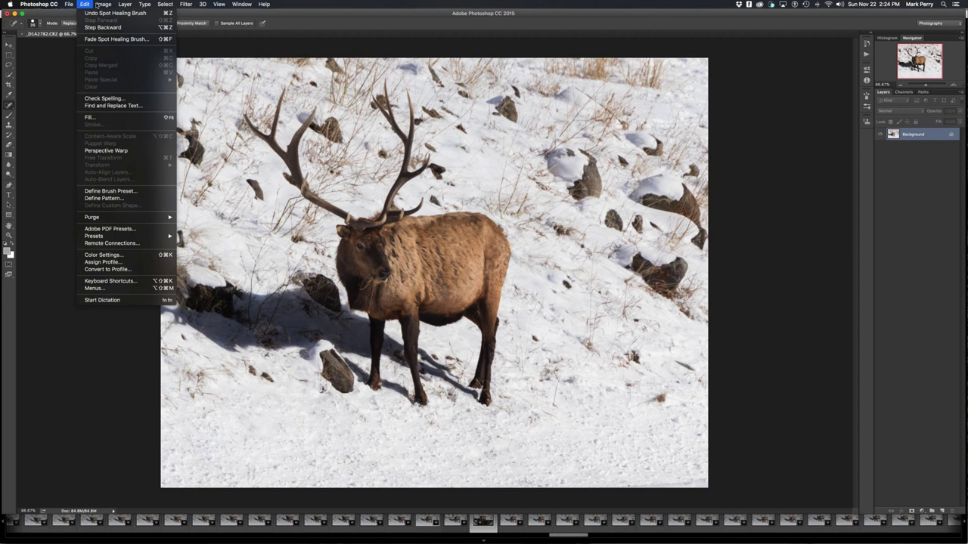
Step: Save the retouched image and close it, returning the edited TIFF to Lightroom
key("Escape")
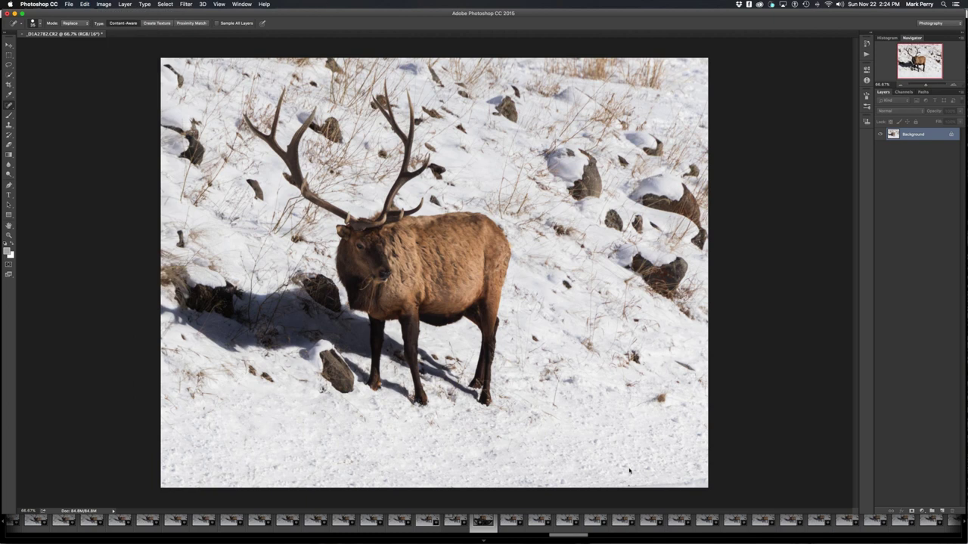
key("ctrl+F2")
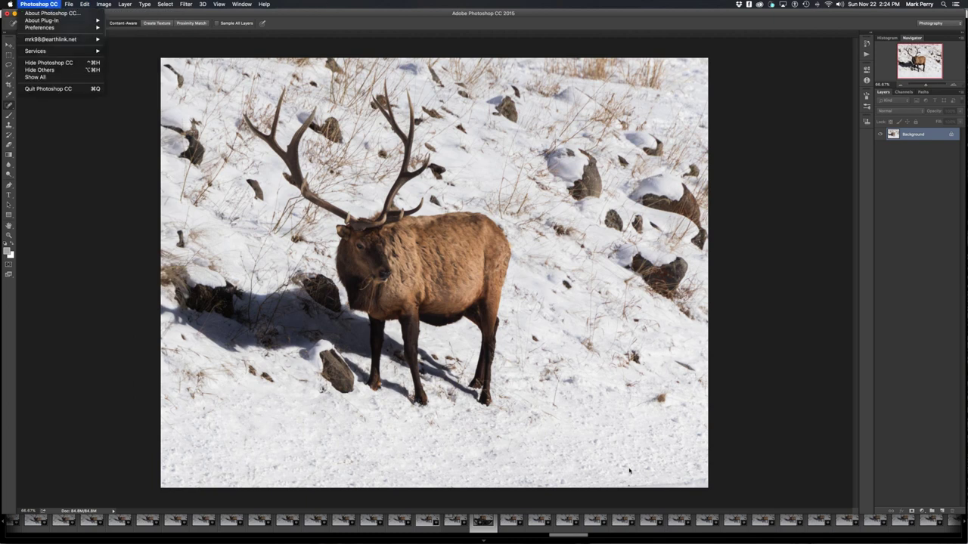
key("super+s")
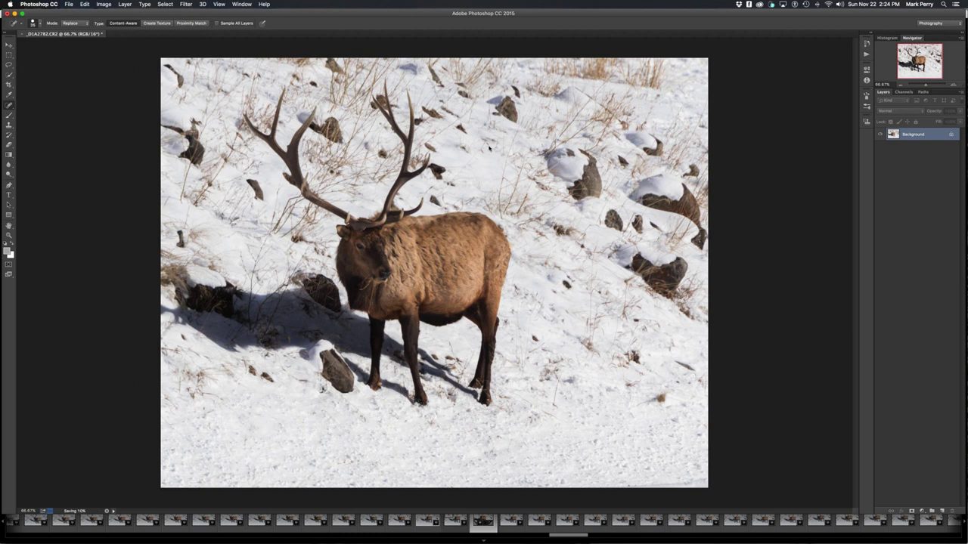
key("super+Tab")
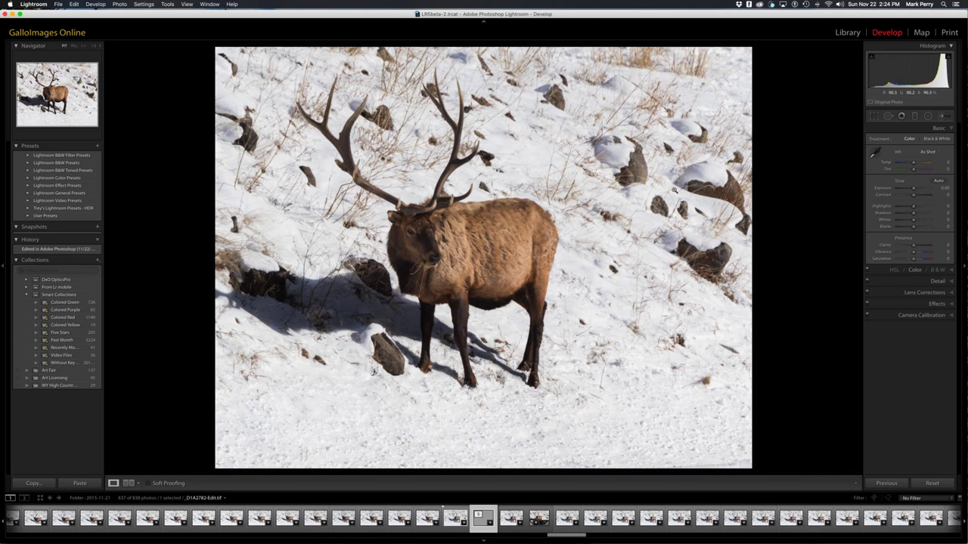
Step: Select the Radial Filter tool in the Develop module's tool strip
left_click(928, 116)
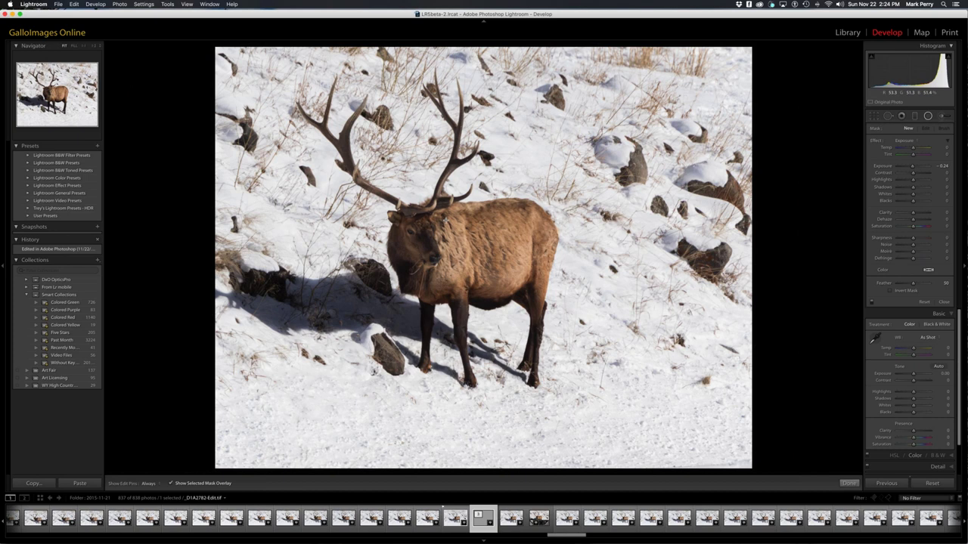
Step: Drag out a radial filter on the elk, enlarge it to surround the whole animal, and nudge its exposure up
left_click_drag(349, 154, 447, 220)
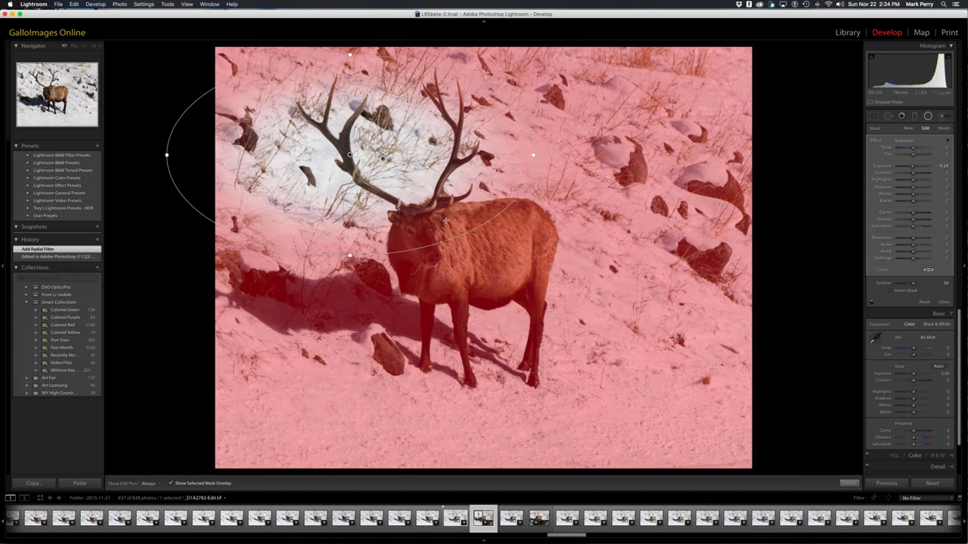
left_click_drag(446, 220, 551, 244)
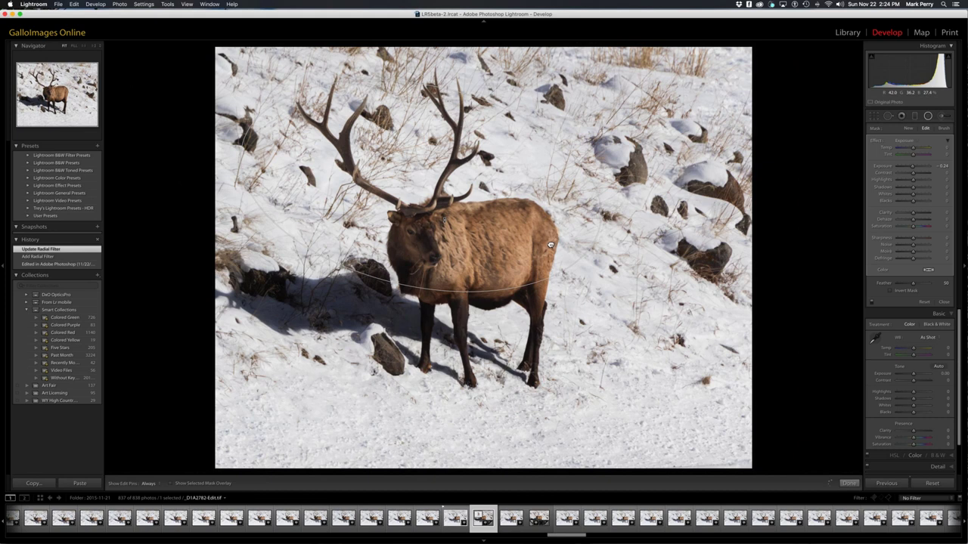
left_click_drag(551, 244, 445, 220)
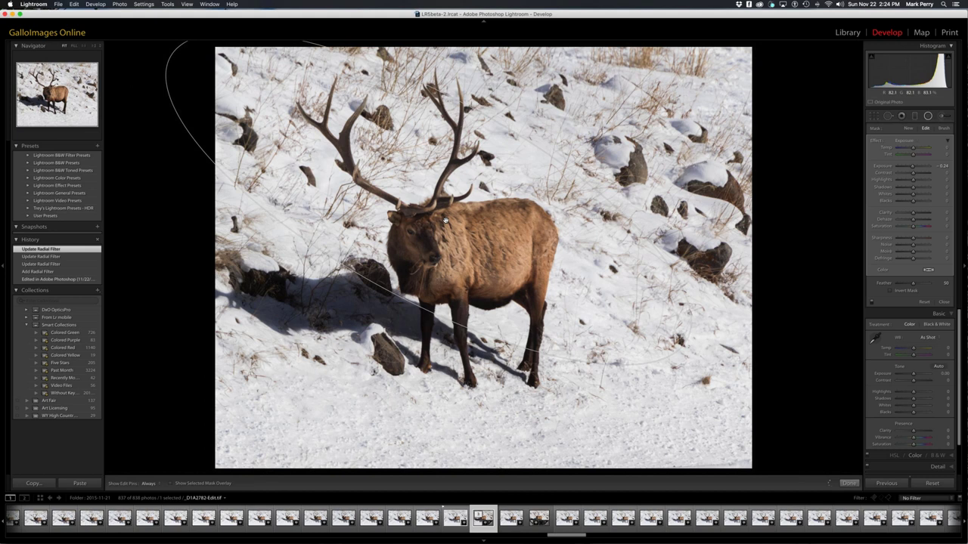
left_click_drag(522, 349, 532, 345)
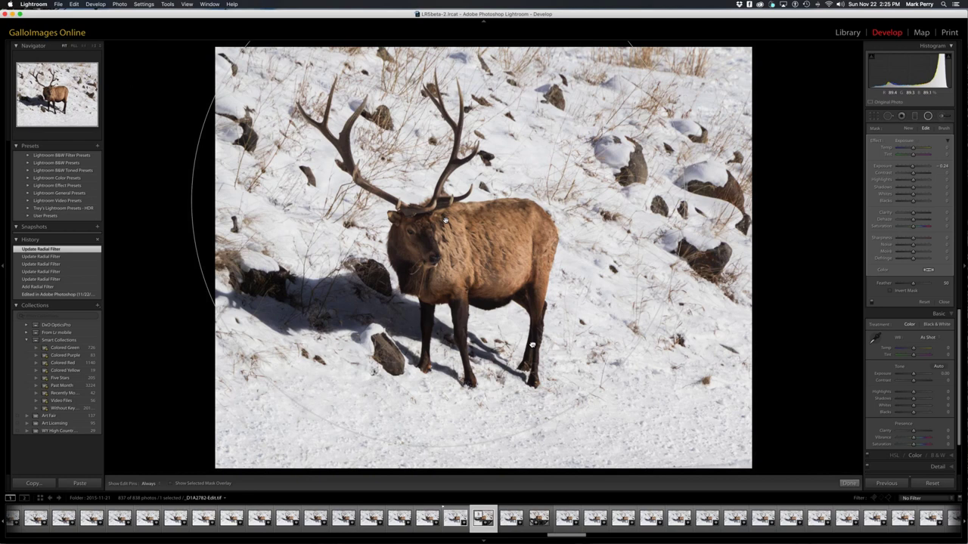
left_click_drag(532, 344, 528, 361)
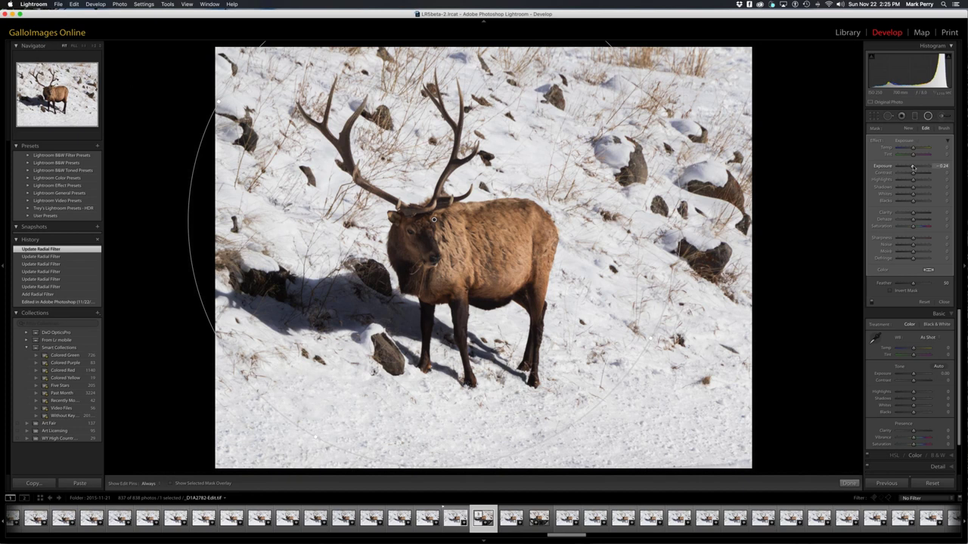
left_click_drag(912, 168, 914, 167)
left_click(900, 141)
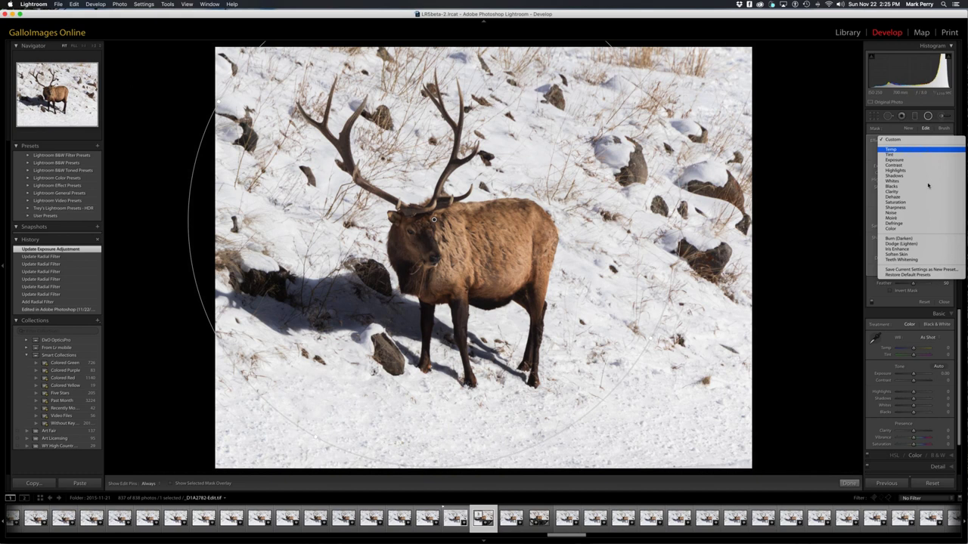
Step: Apply the Exposure effect to the radial filter, try -4.00, then settle near -0.19
left_click(914, 160)
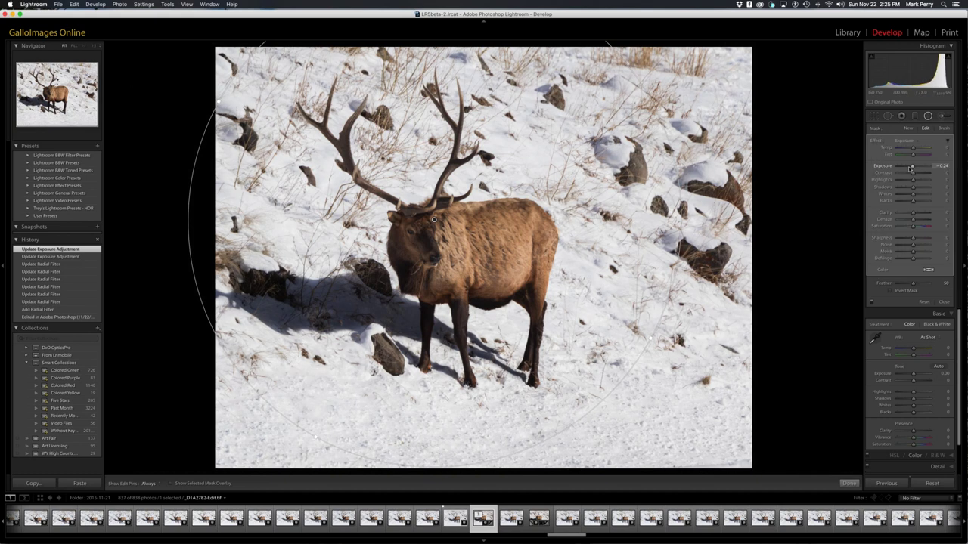
left_click_drag(911, 169, 901, 171)
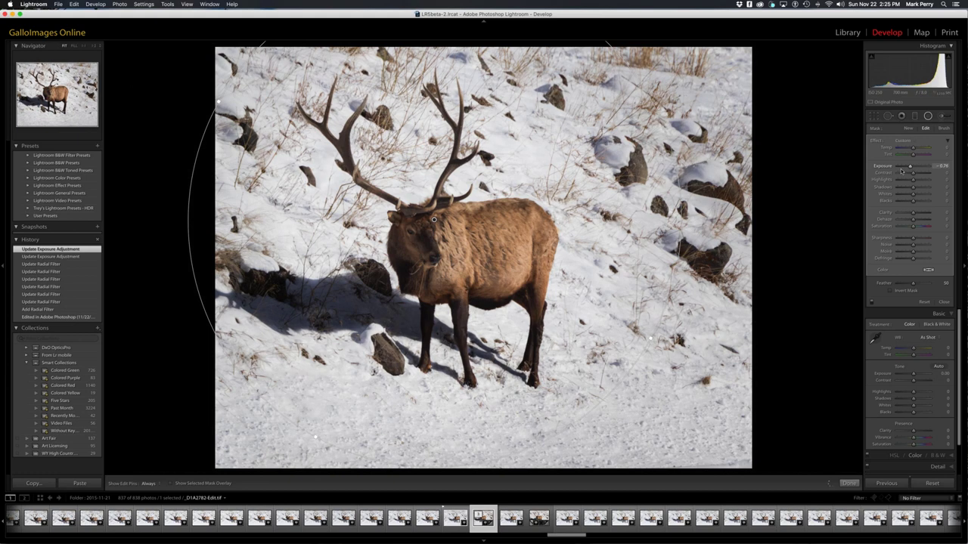
left_click_drag(901, 171, 896, 170)
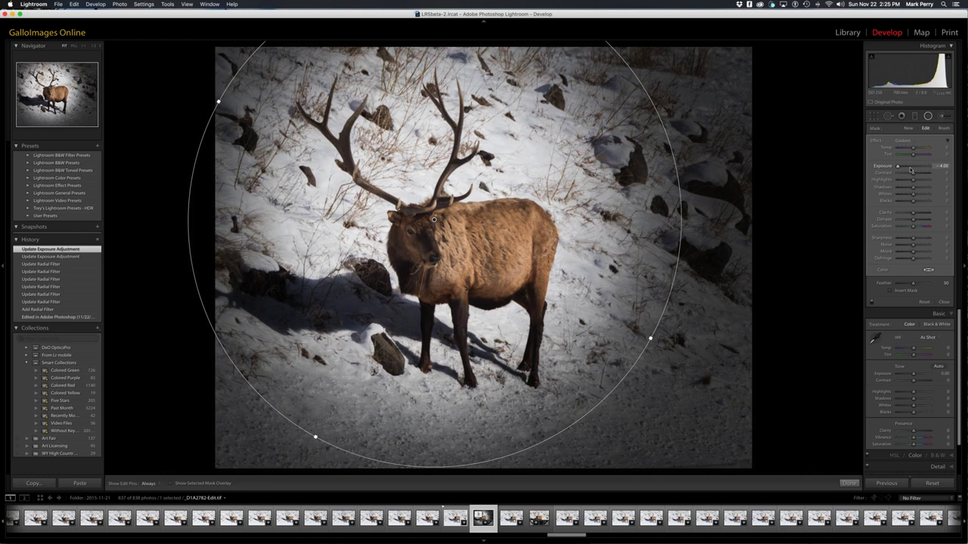
left_click(911, 168)
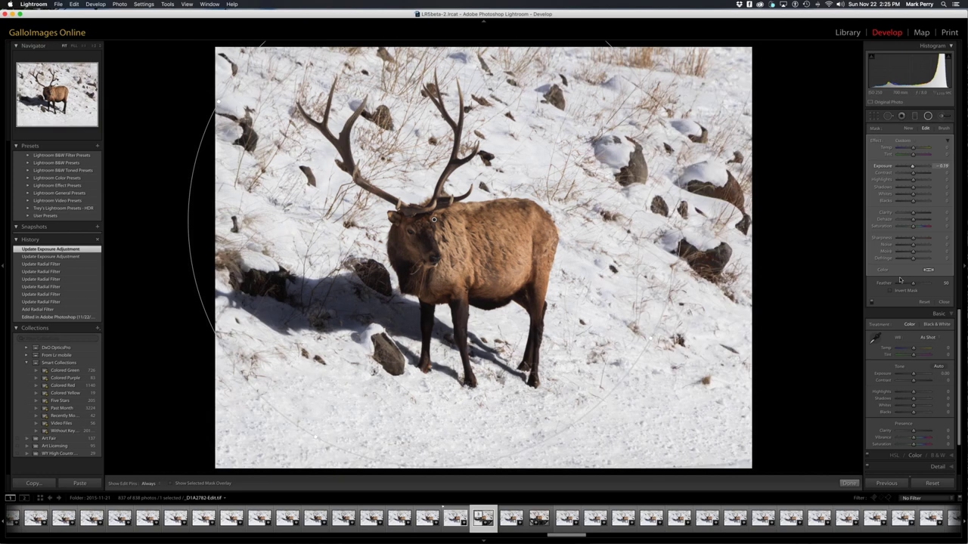
Step: Uncheck Invert Mask and settle the radial filter's Exposure at -0.68 after a -1.78 trial
left_click(891, 291)
left_click_drag(901, 168, 907, 169)
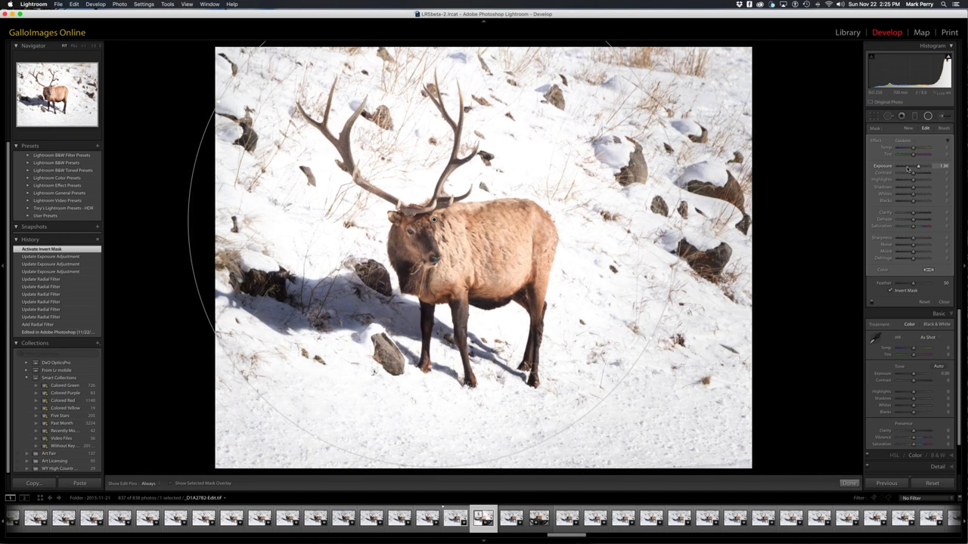
left_click_drag(907, 168, 917, 168)
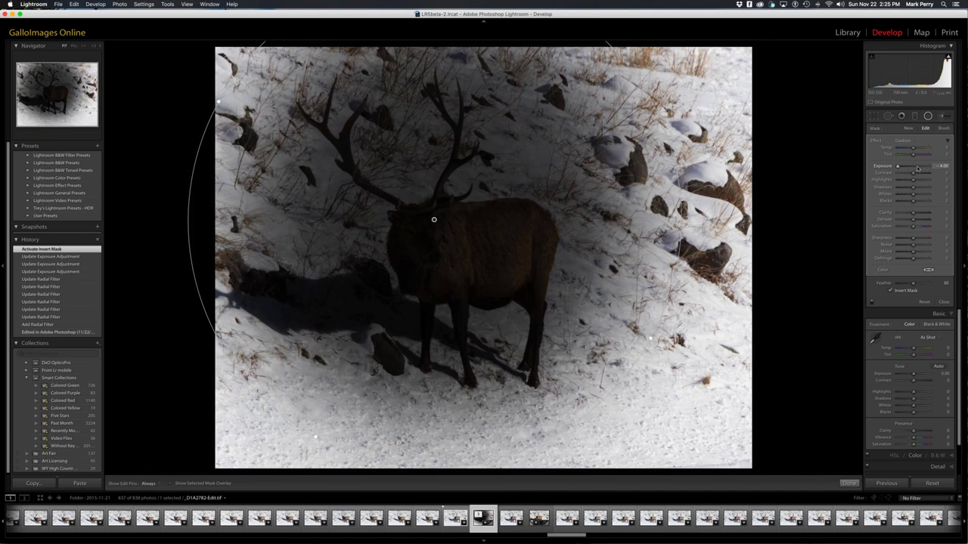
left_click_drag(917, 168, 911, 171)
key("apostrophe")
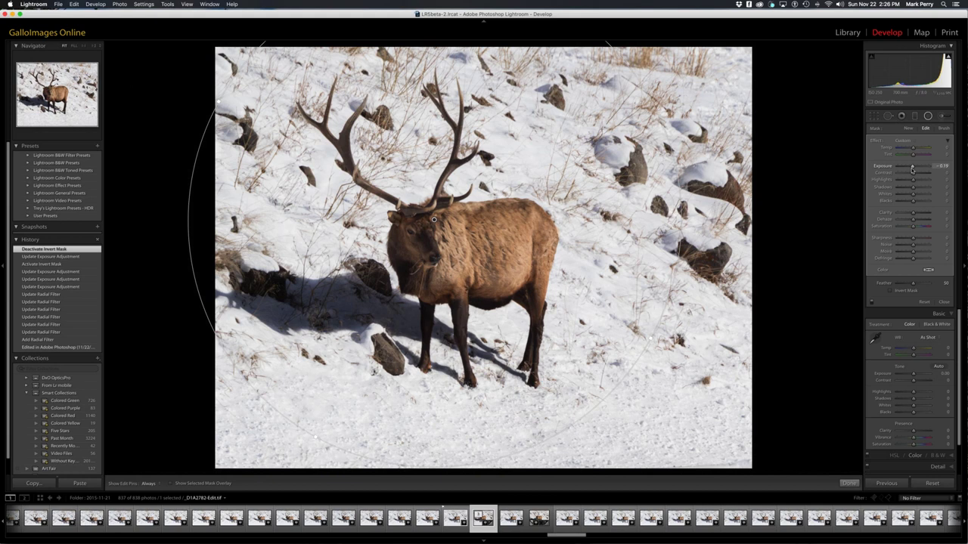
left_click_drag(912, 170, 909, 168)
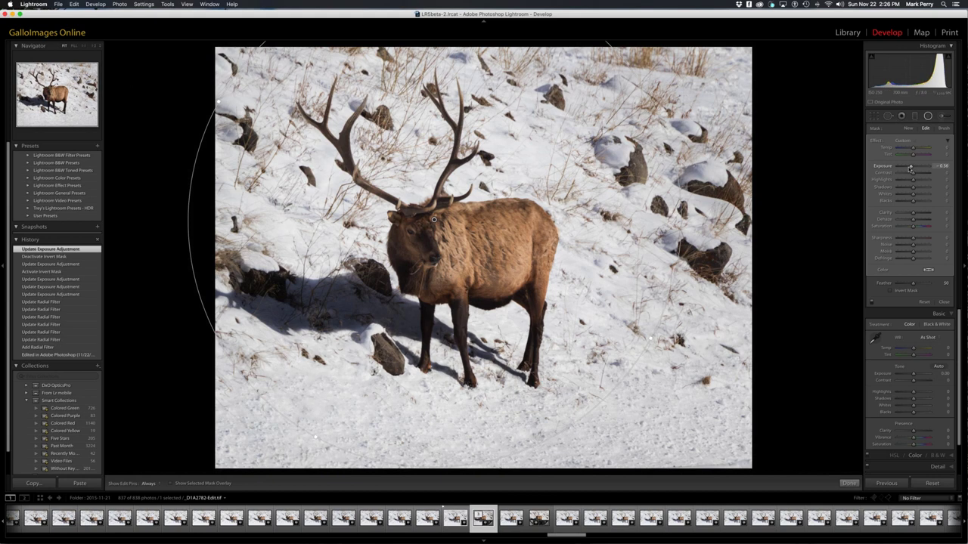
left_click_drag(909, 168, 910, 170)
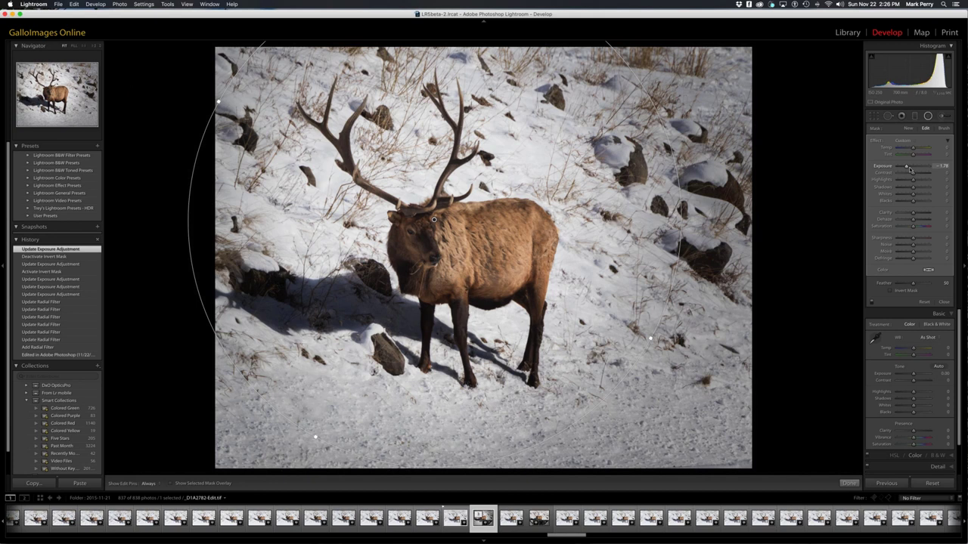
left_click_drag(911, 169, 913, 170)
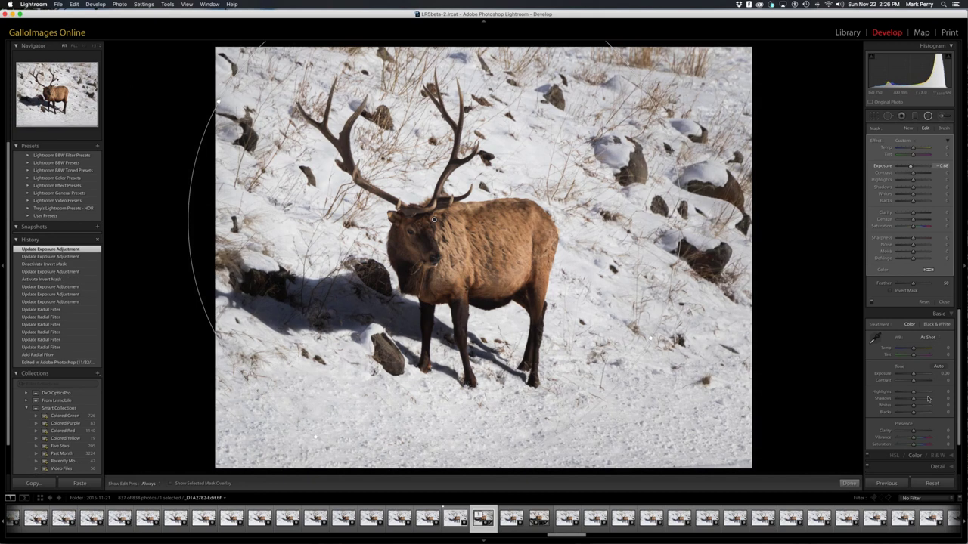
Step: Close the radial filter and edit a copy with Lightroom adjustments in Color Efex Pro 4
key("shift+m")
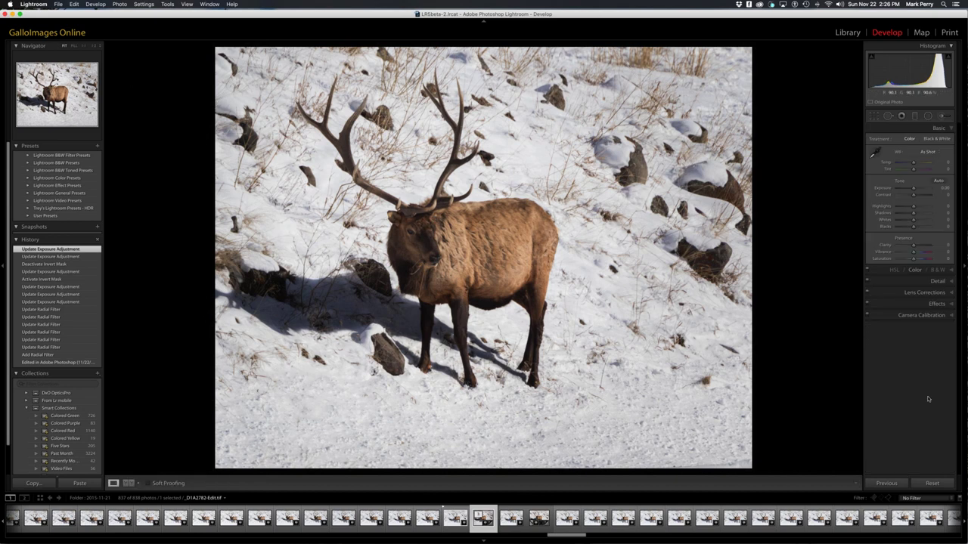
right_click(478, 174)
mouse_move(529, 227)
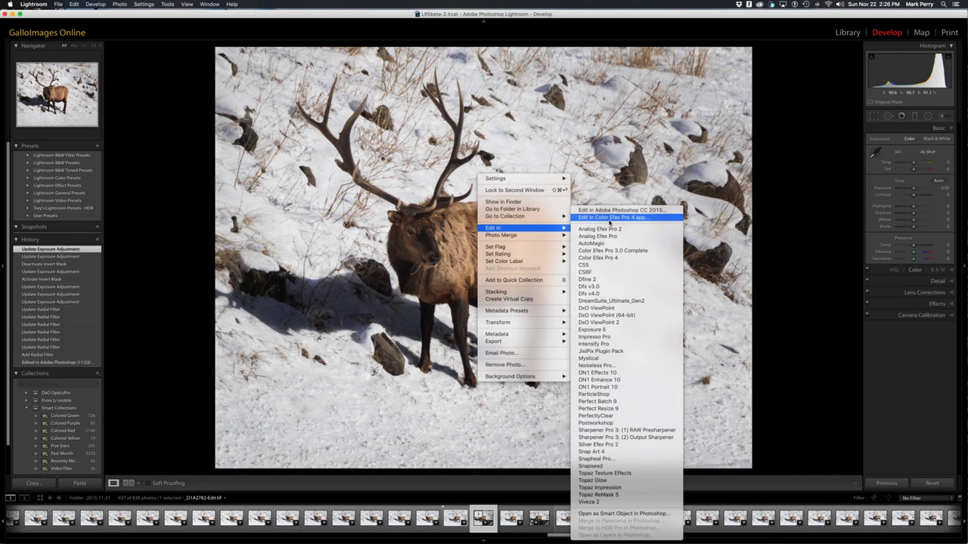
left_click(621, 218)
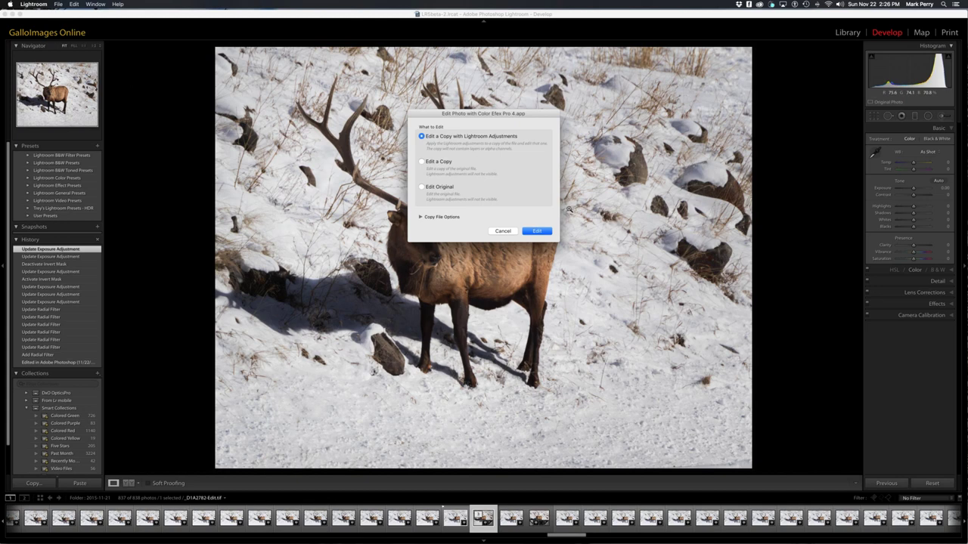
key("Return")
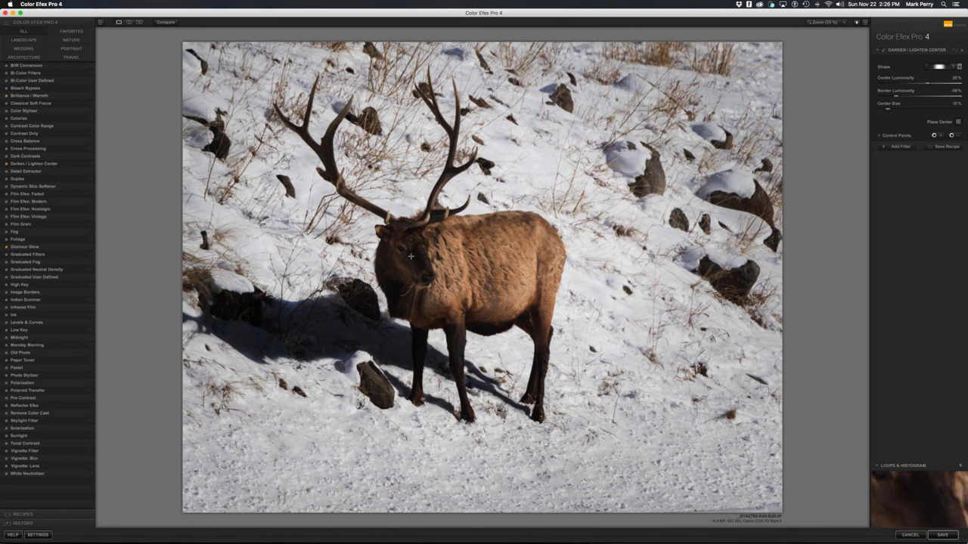
Step: Centre the Darken / Lighten Center effect on the elk's head and trial Center Luminosity values
left_click(411, 257)
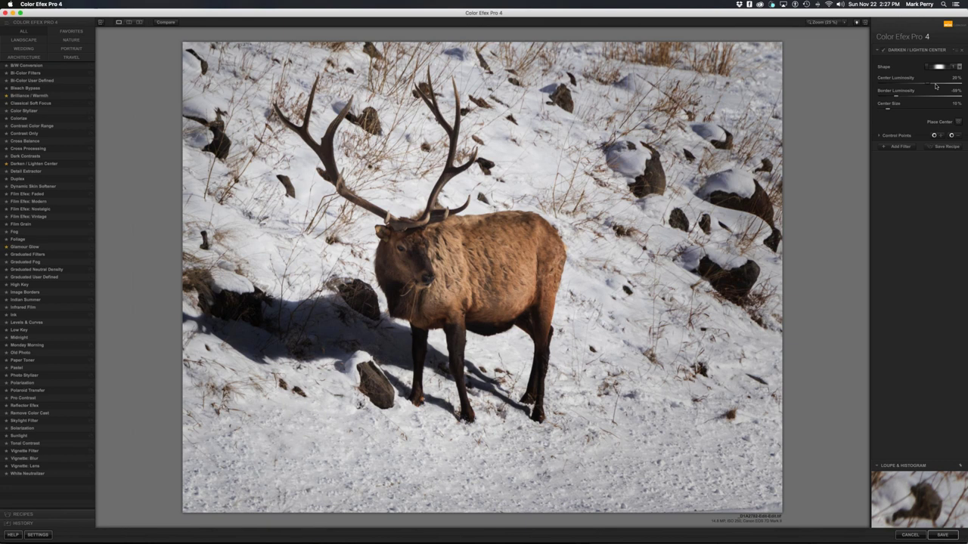
left_click_drag(935, 85, 938, 85)
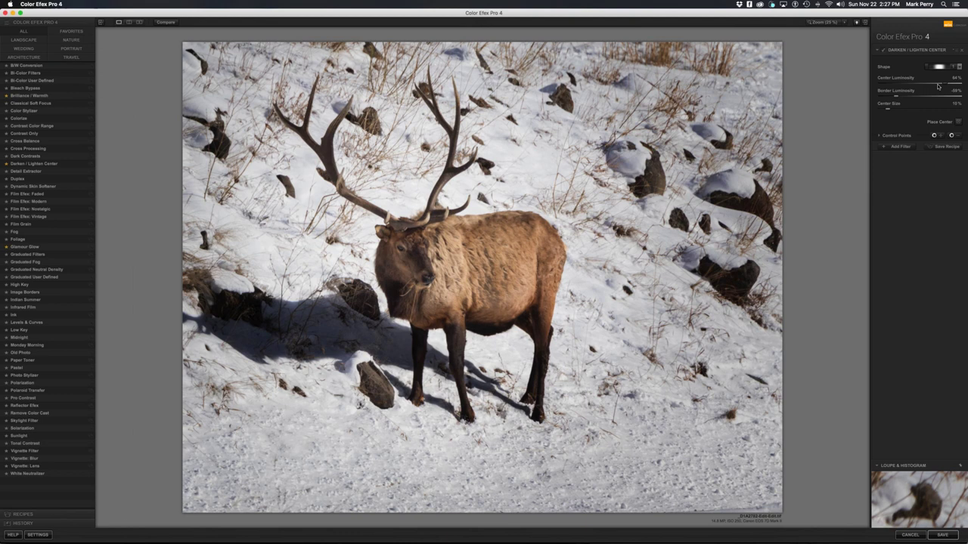
left_click_drag(938, 85, 896, 98)
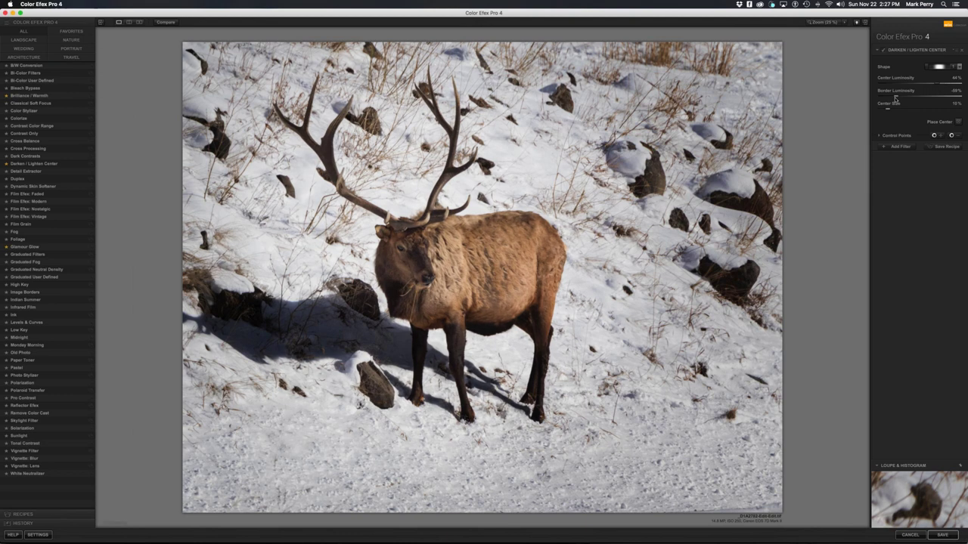
key("super+z")
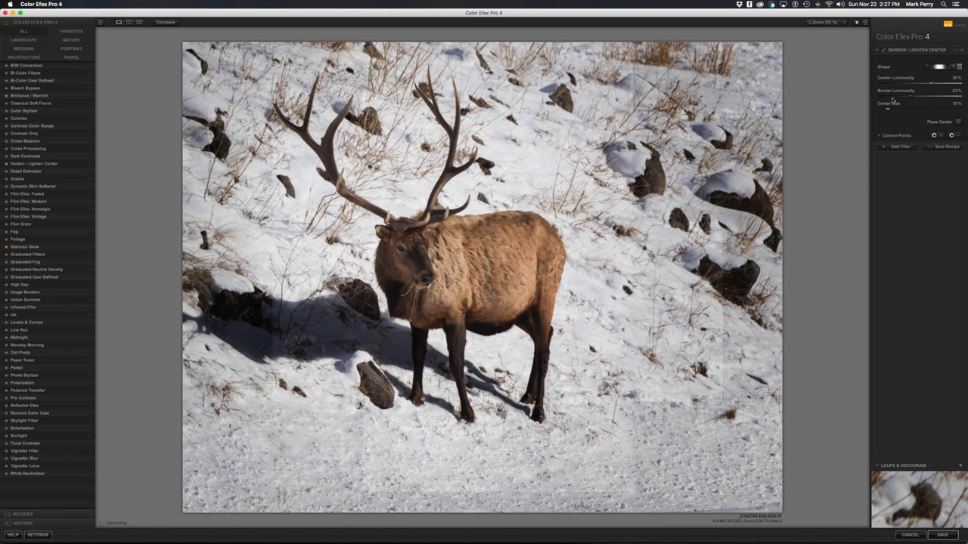
Step: Set Border Luminosity -71%, Center Size 0%, Center Luminosity 68%, and save back to Lightroom
left_click_drag(892, 100, 879, 100)
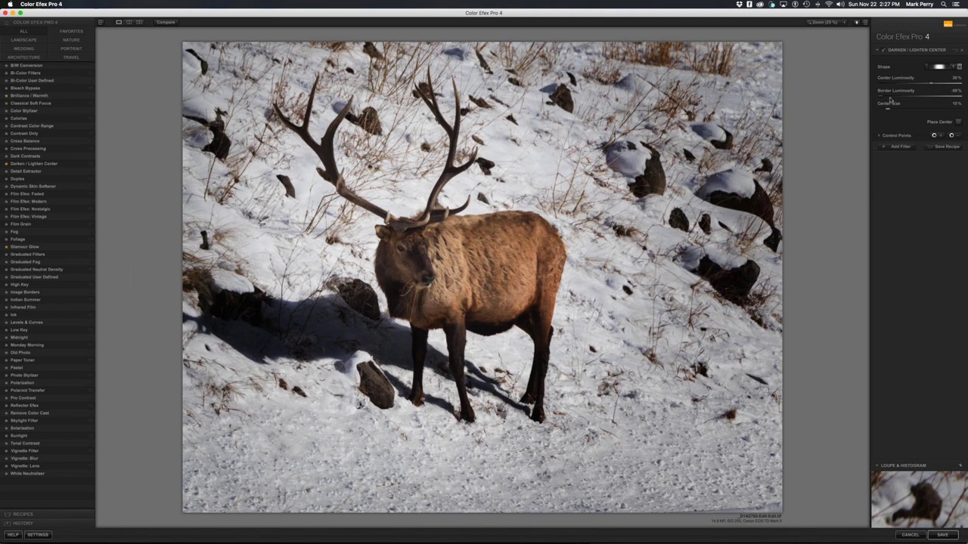
left_click(890, 98)
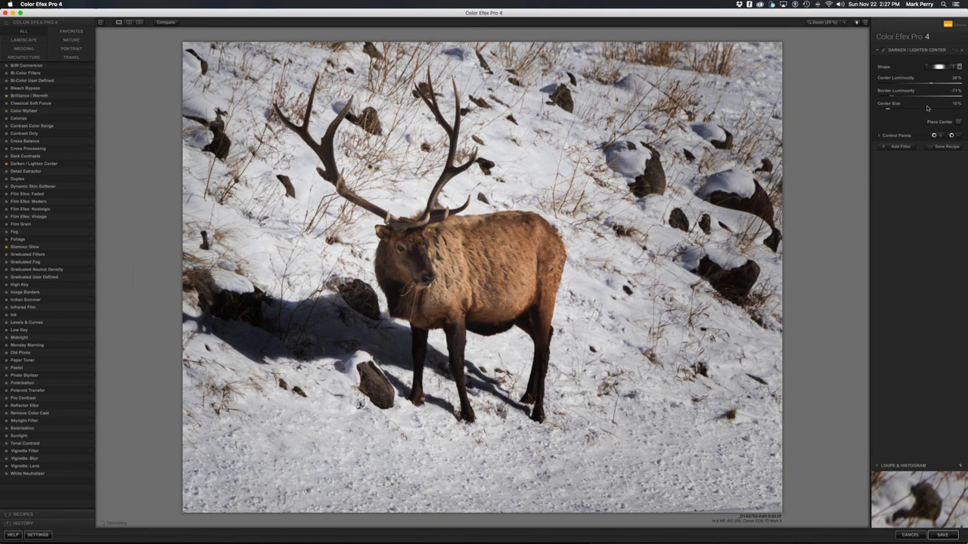
left_click(927, 108)
left_click(931, 84)
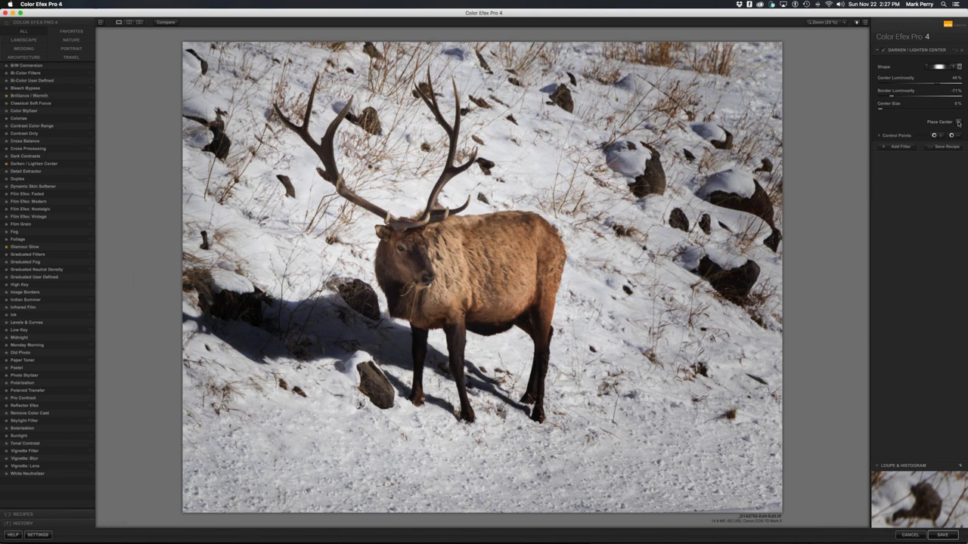
left_click(959, 123)
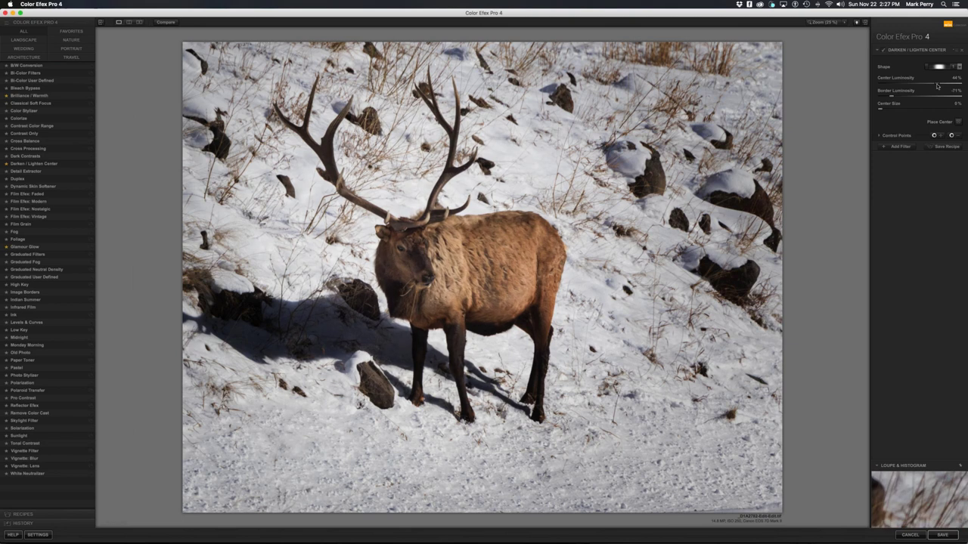
left_click_drag(936, 85, 946, 85)
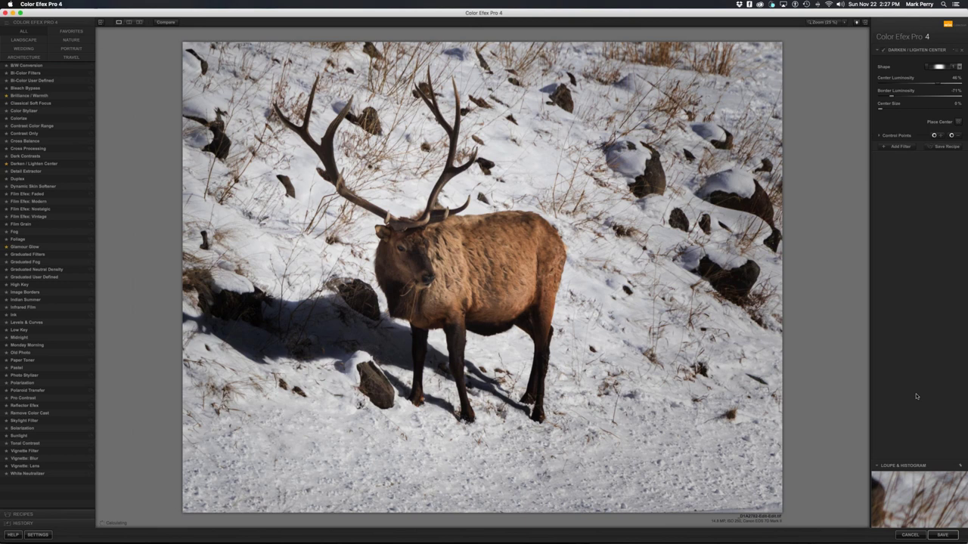
key("Return")
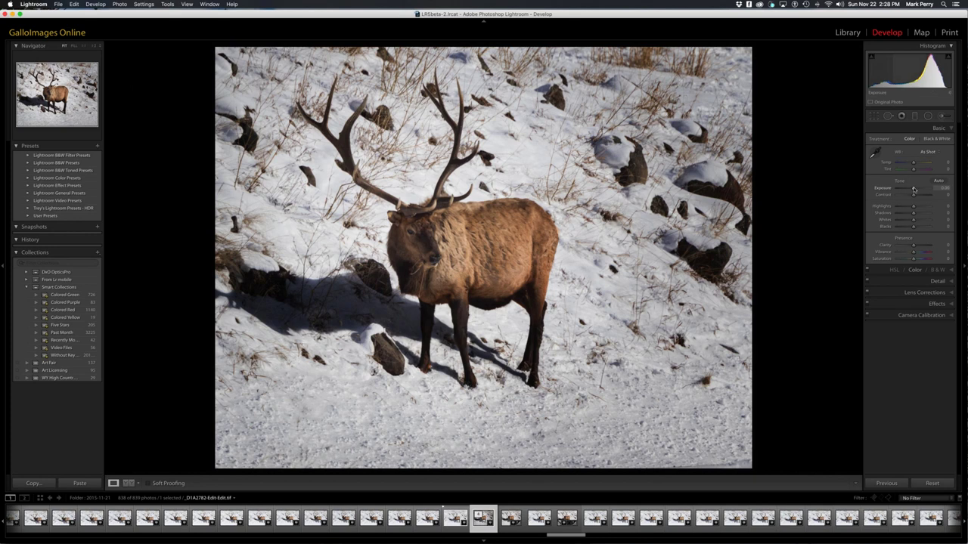
Step: Raise Exposure to +0.20 and Highlights to +30 in the Basic panel
left_click_drag(913, 190, 915, 190)
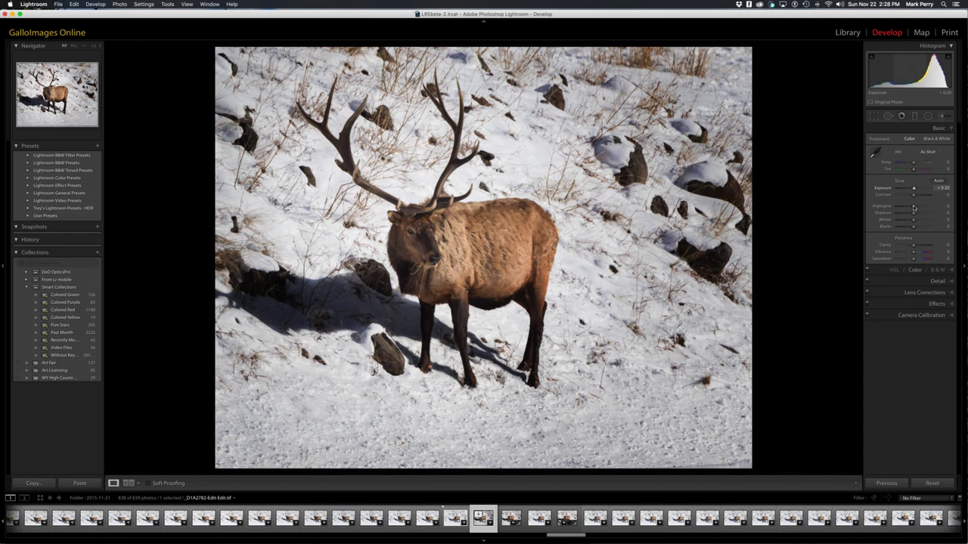
left_click_drag(914, 206, 917, 206)
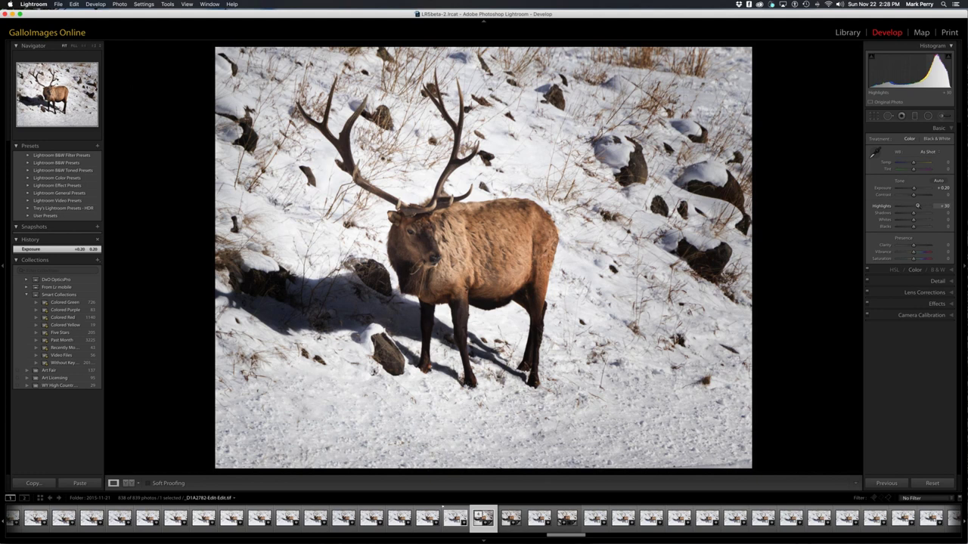
left_click_drag(917, 206, 918, 205)
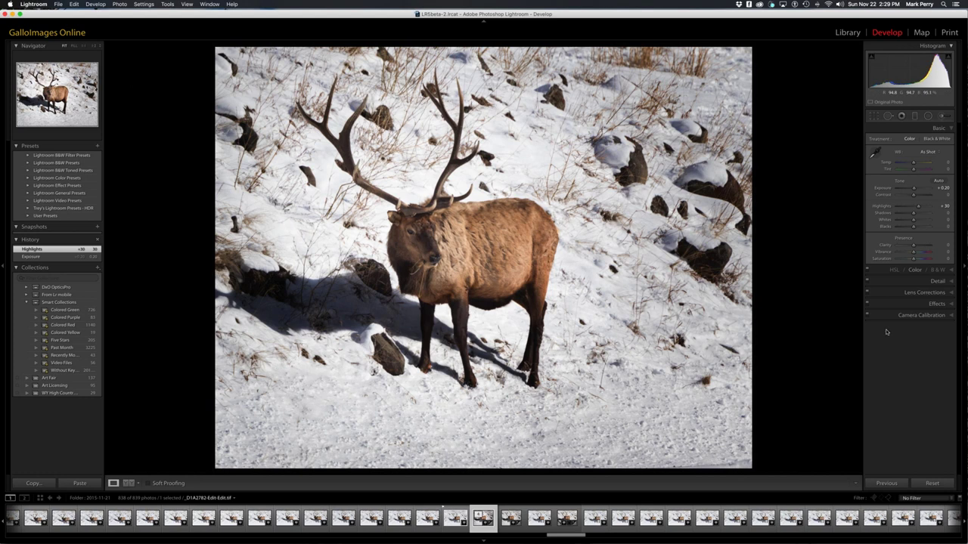
Step: Open a copy of the elk photo, with its Lightroom adjustments, in Snapheal Pro
right_click(534, 198)
mouse_move(575, 249)
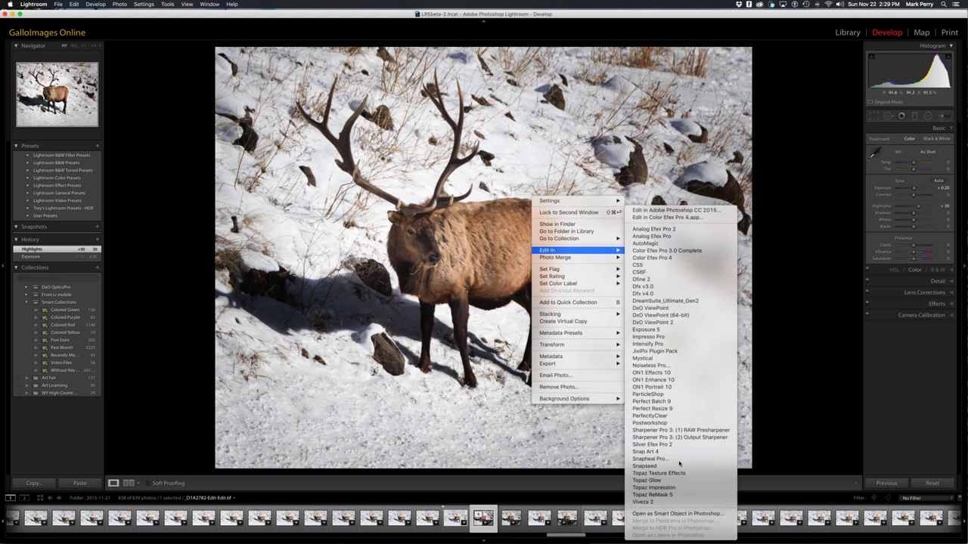
left_click(679, 460)
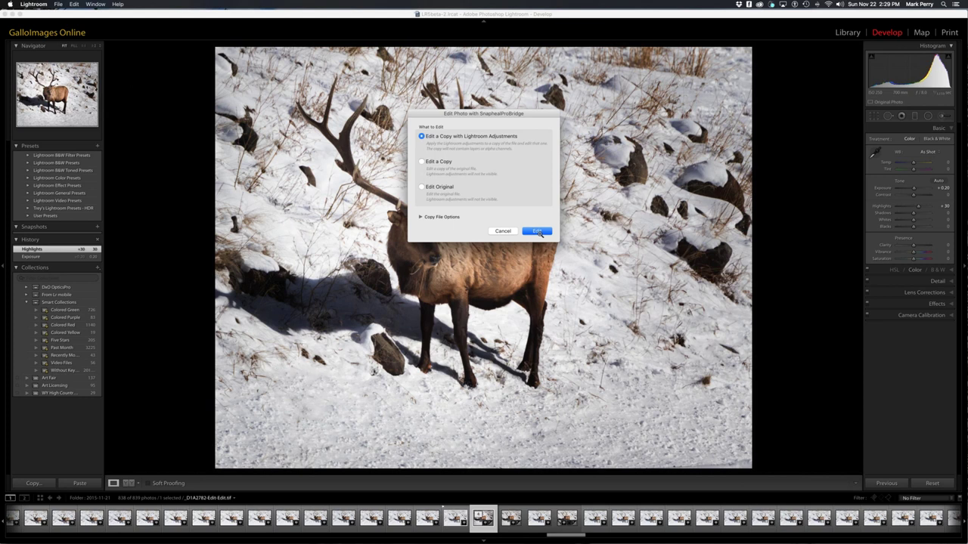
left_click(537, 232)
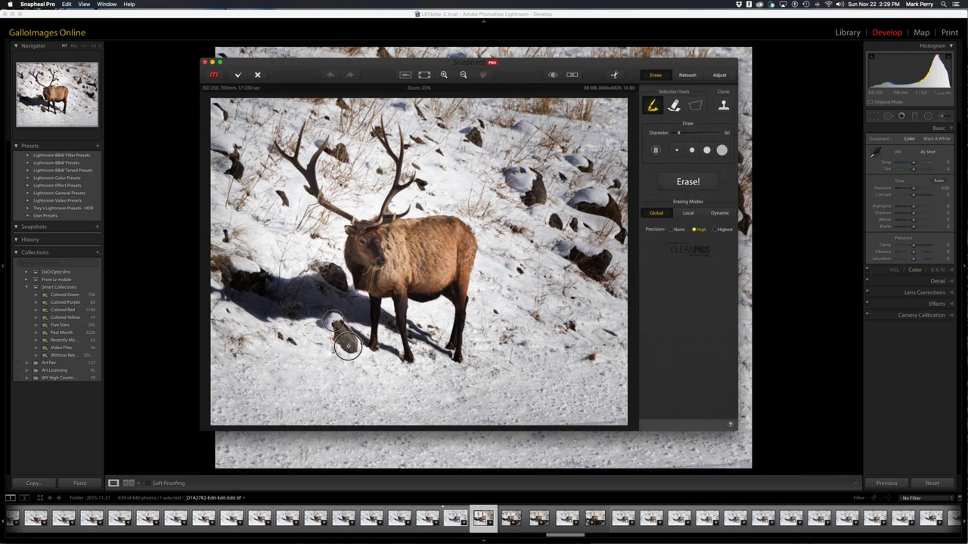
Step: Mask and erase the dark rock beside the elk's legs, undo both changes, and quit Snapheal Pro
left_click_drag(348, 346, 332, 356)
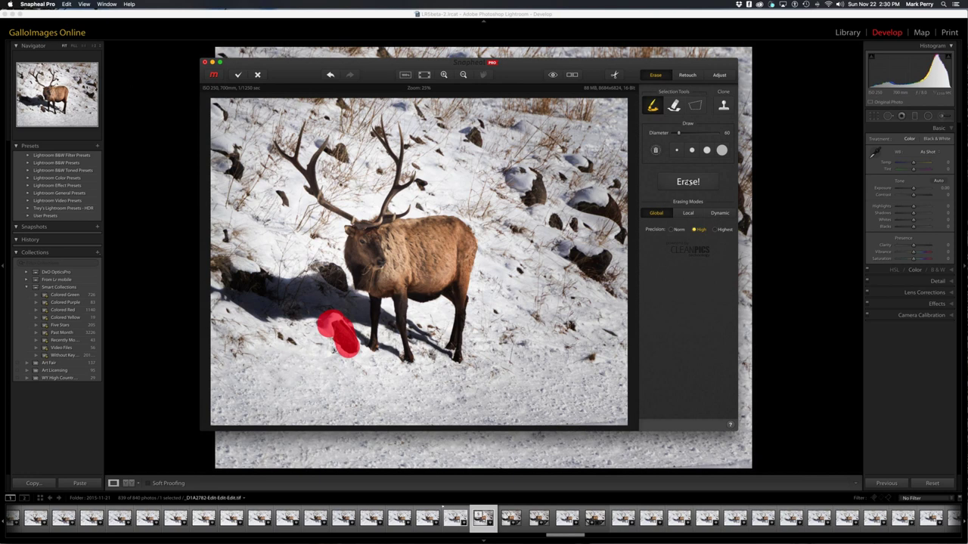
left_click(687, 182)
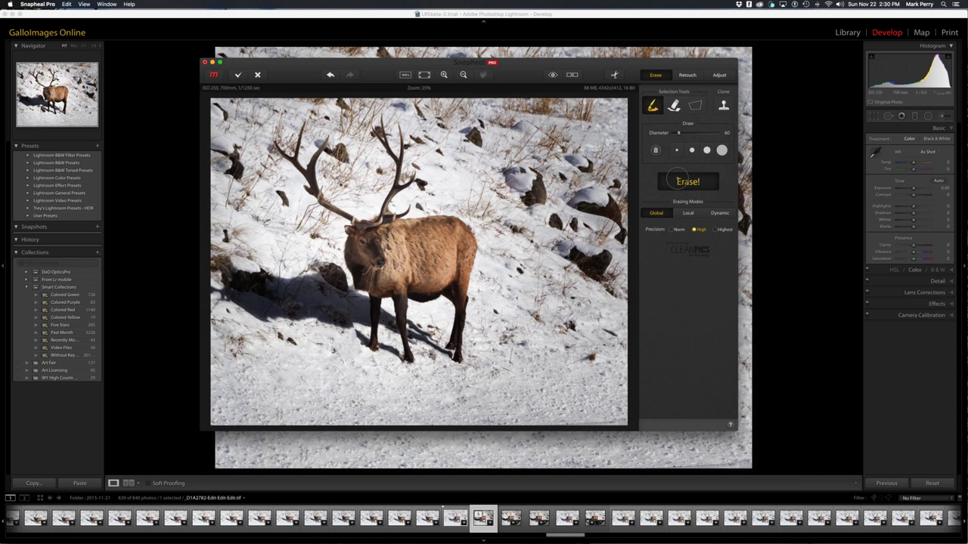
left_click(331, 75)
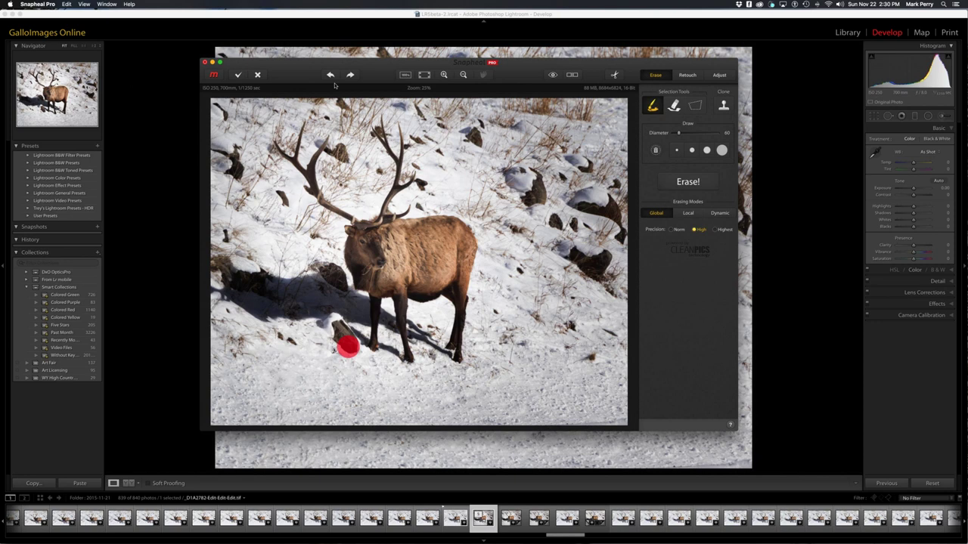
key("super+z")
key("super+q")
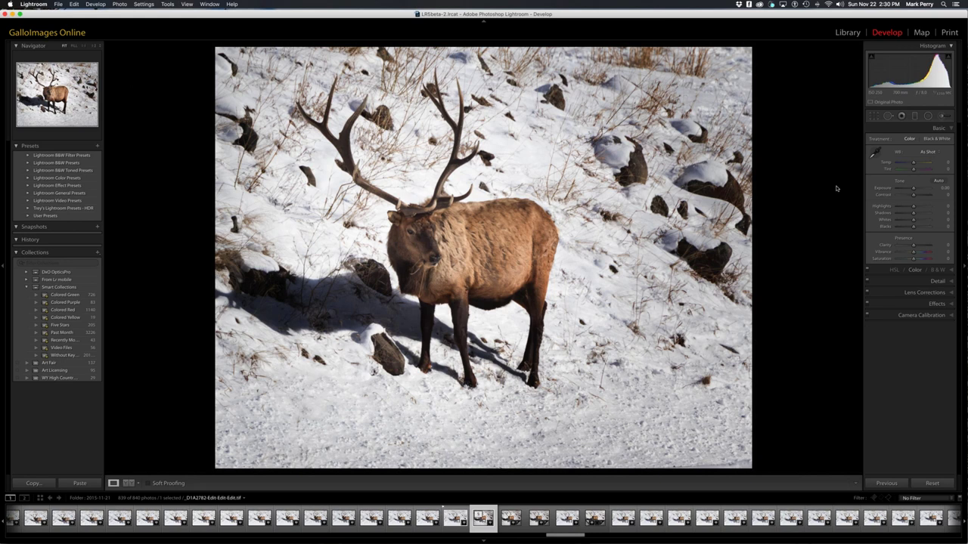
Step: Add a Clone spot on the snow left of the antlers, switch it to Heal, move its source, then delete it
left_click(887, 117)
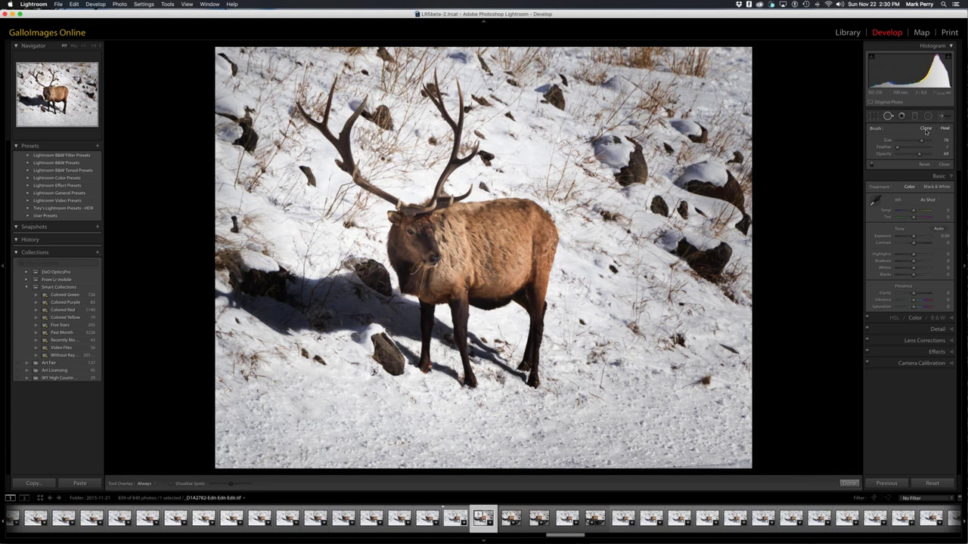
left_click(926, 129)
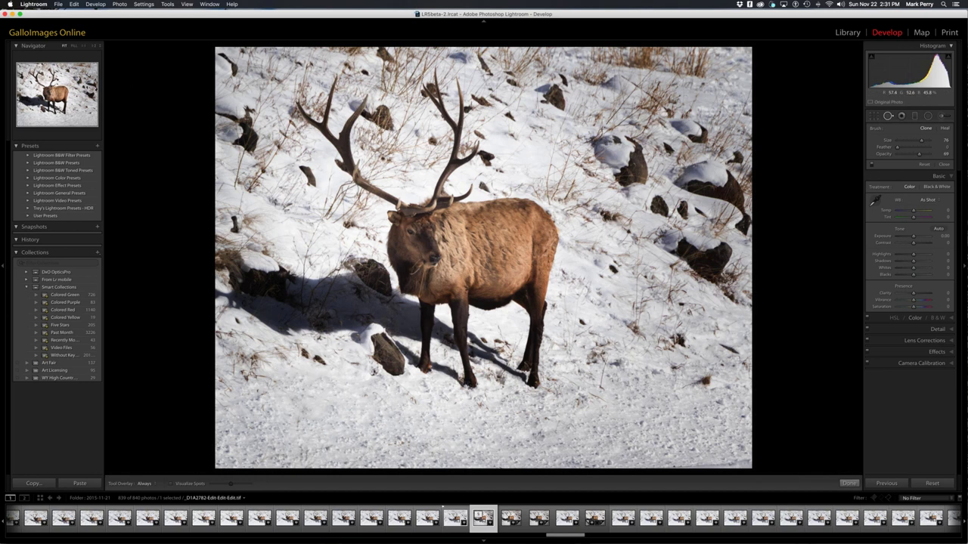
left_click(324, 151)
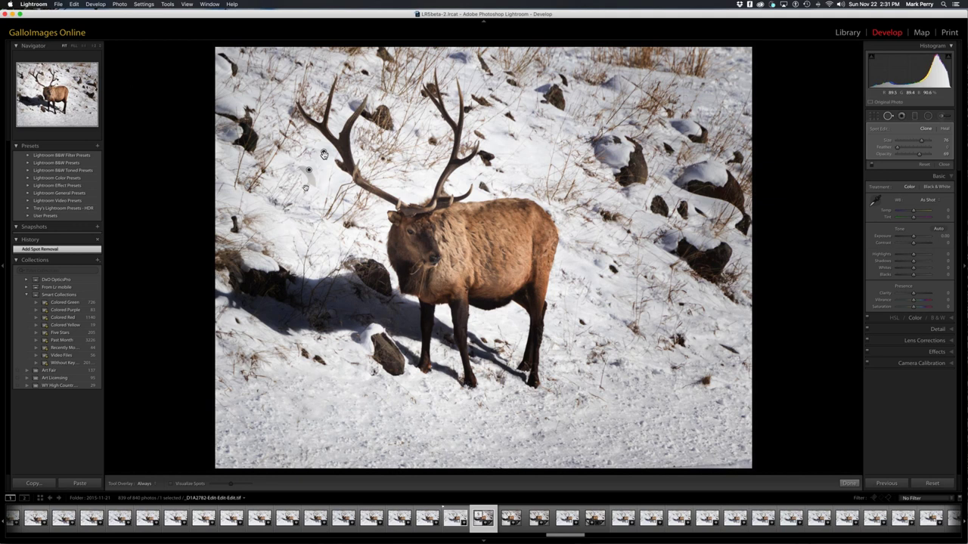
left_click(945, 129)
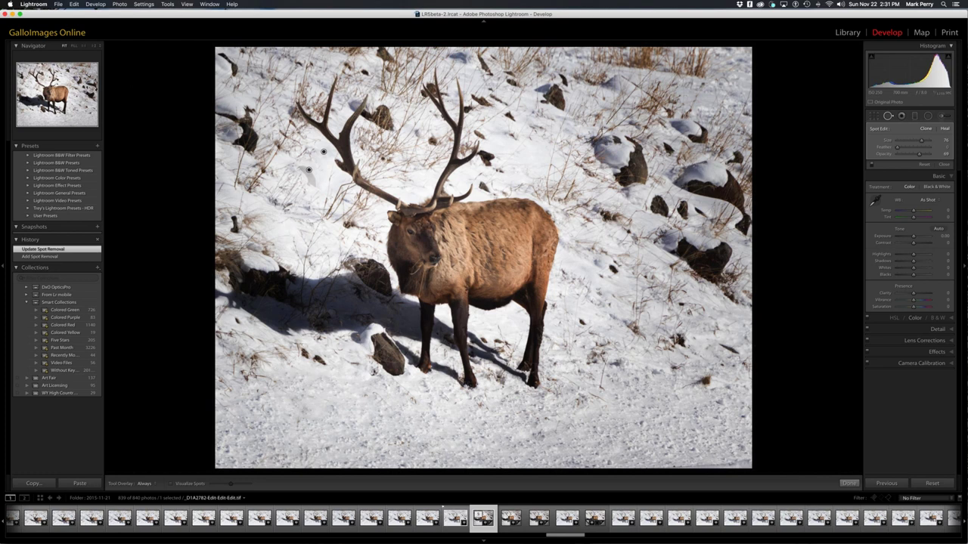
left_click_drag(309, 170, 308, 173)
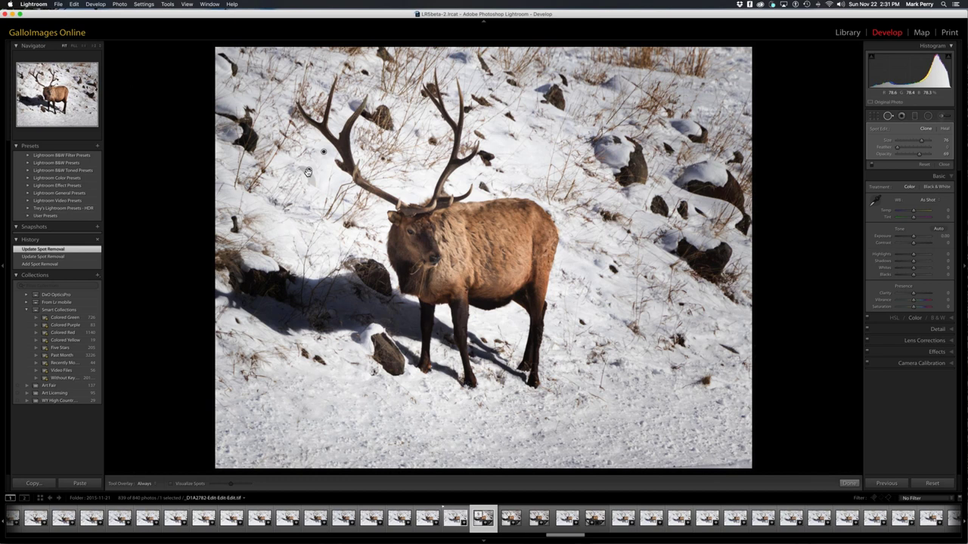
key("Delete")
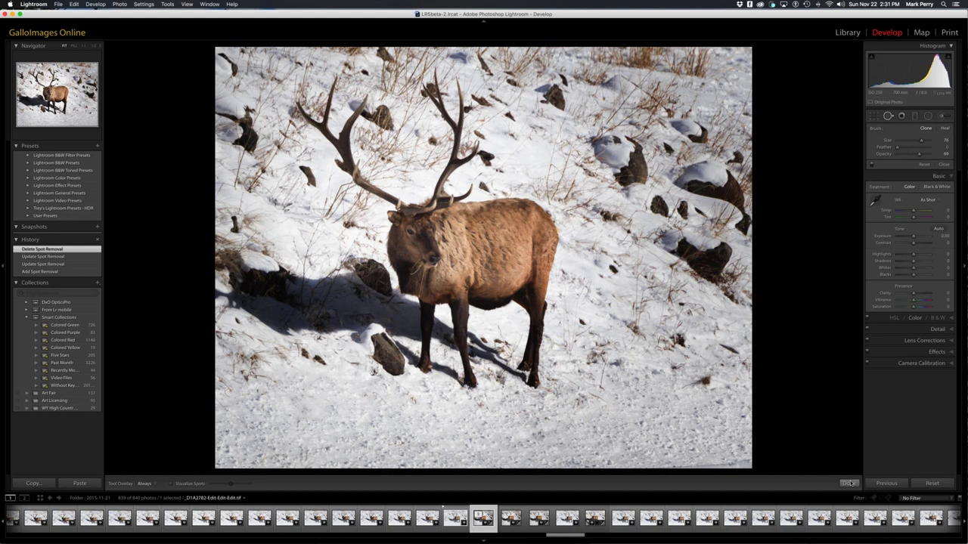
left_click(849, 483)
Step: Close Spot Removal and send the elk photo to Topaz Impression through Edit In
left_click(849, 483)
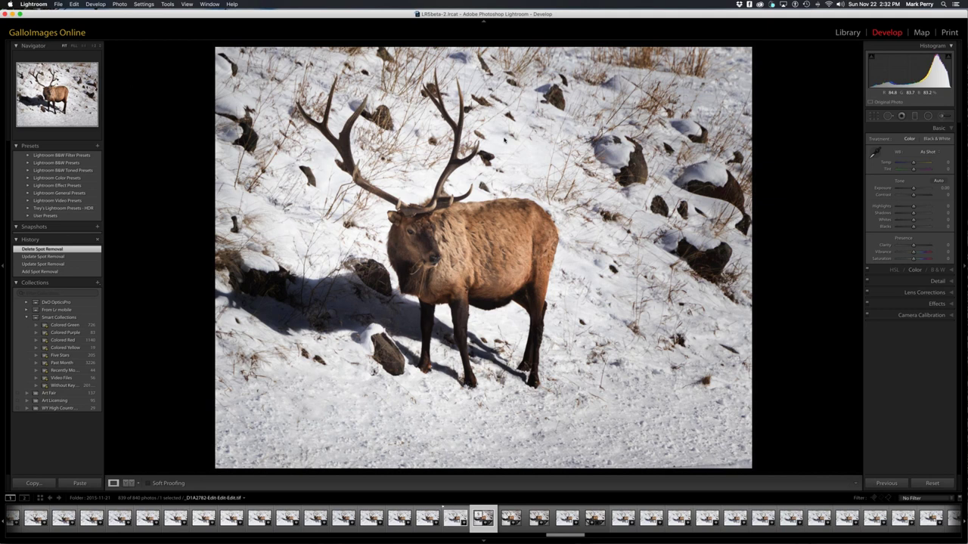
right_click(401, 139)
left_click(595, 392)
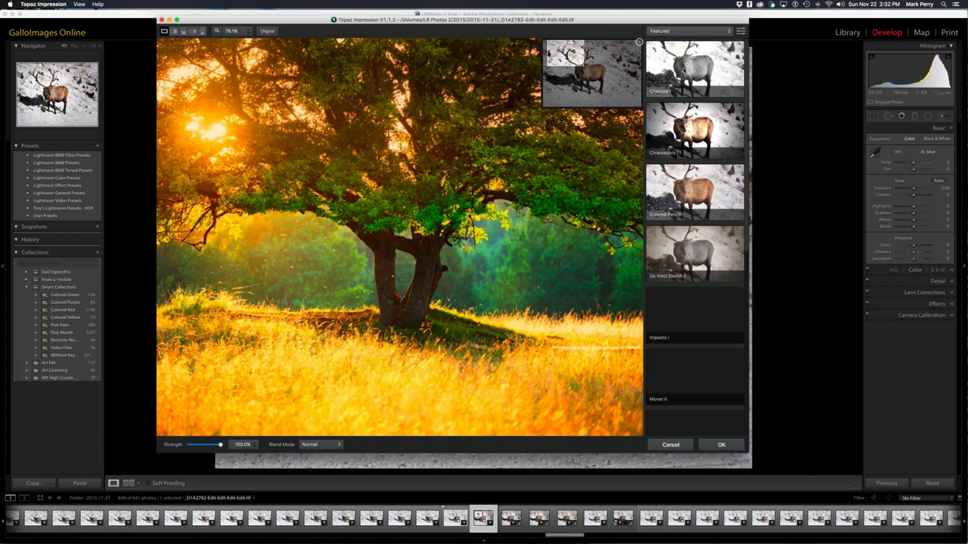
Step: Compare Charcoal I, Charcoal II and Concrete Chalk I from the Charcoal and Pastel presets, ending on Concrete Chalk I
left_click(684, 68)
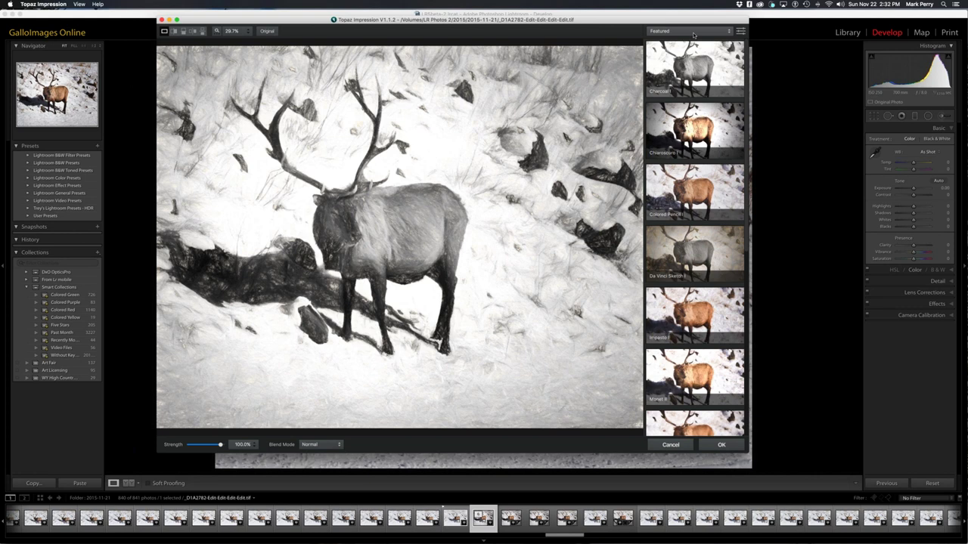
left_click(693, 33)
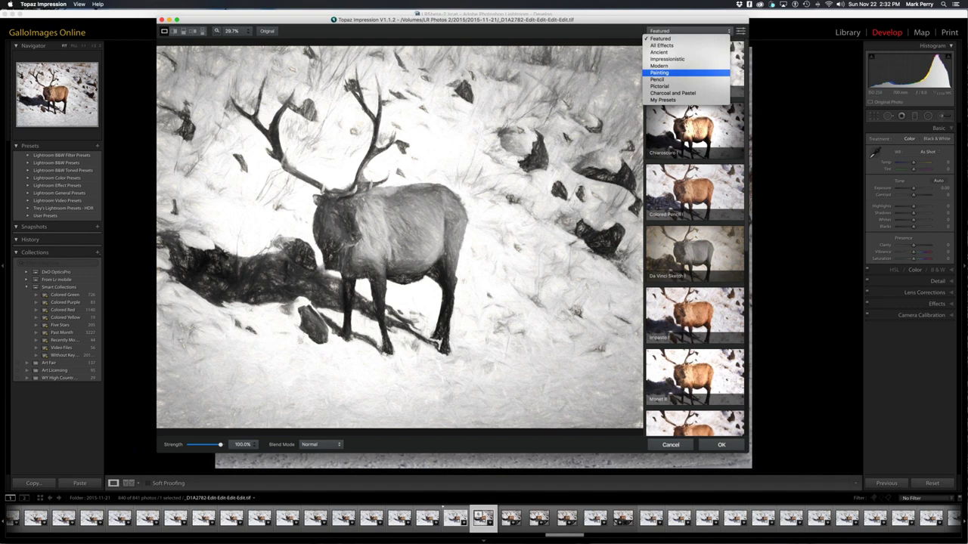
left_click(673, 93)
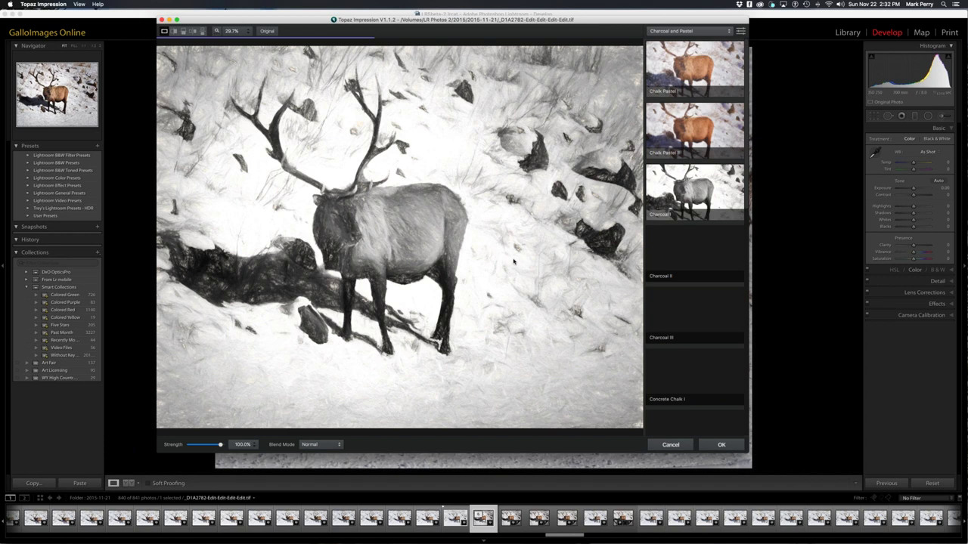
left_click(717, 259)
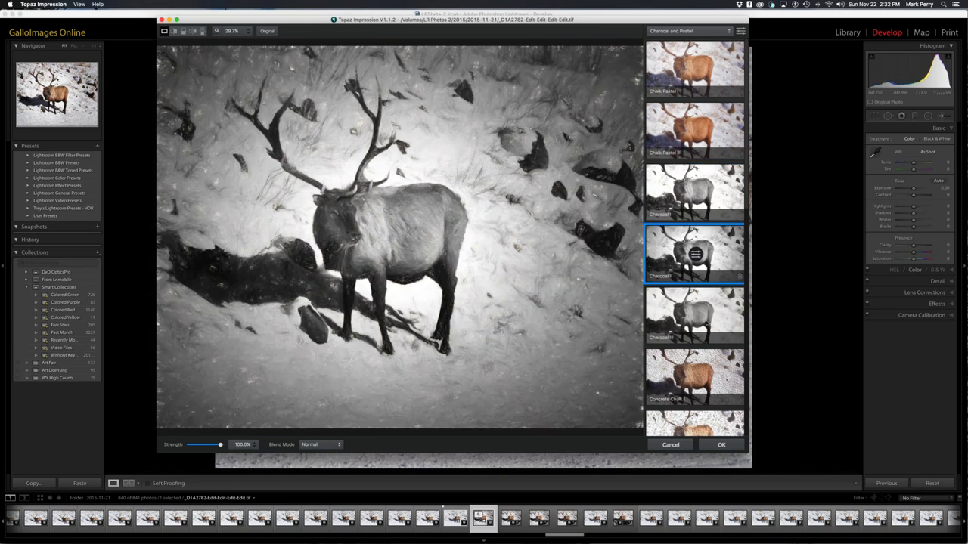
left_click(723, 368)
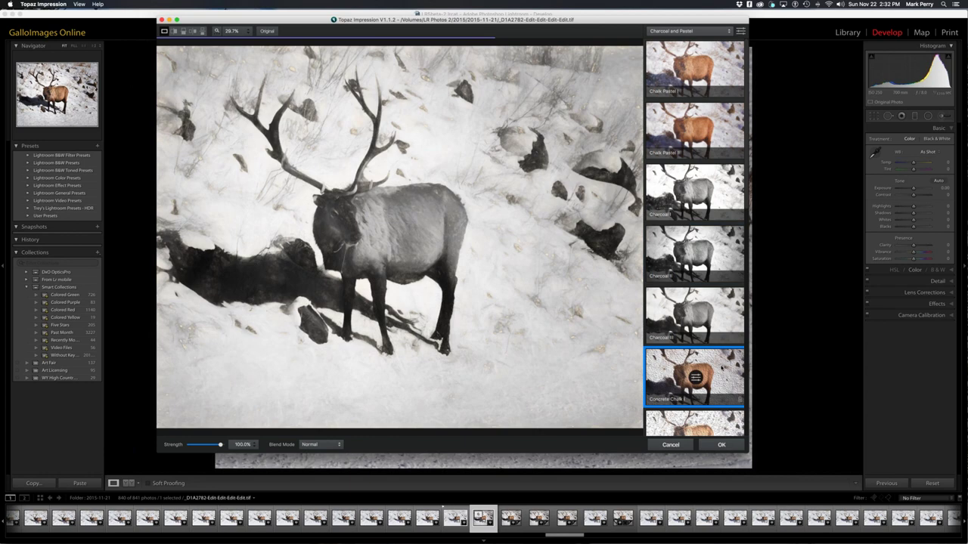
scroll(697, 344, "down", 2)
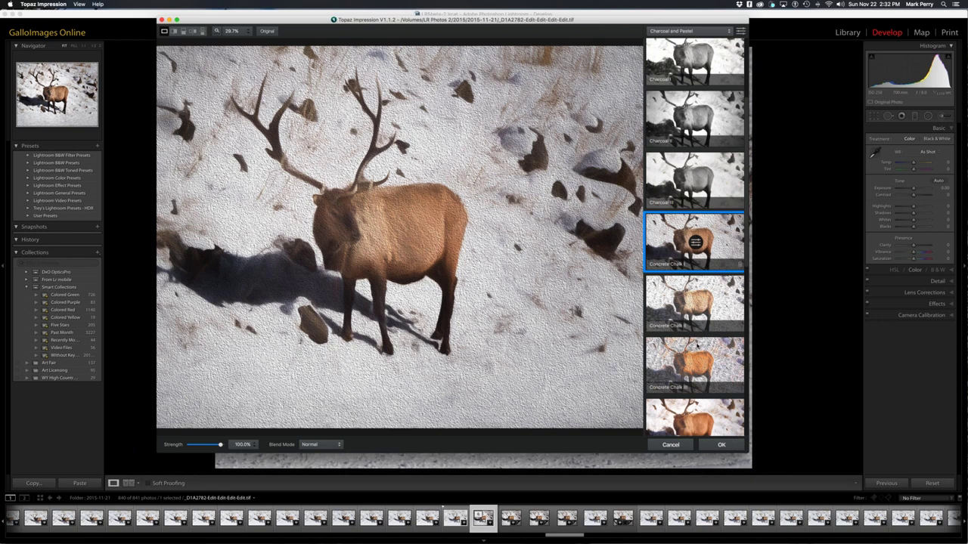
scroll(697, 345, "down", 5)
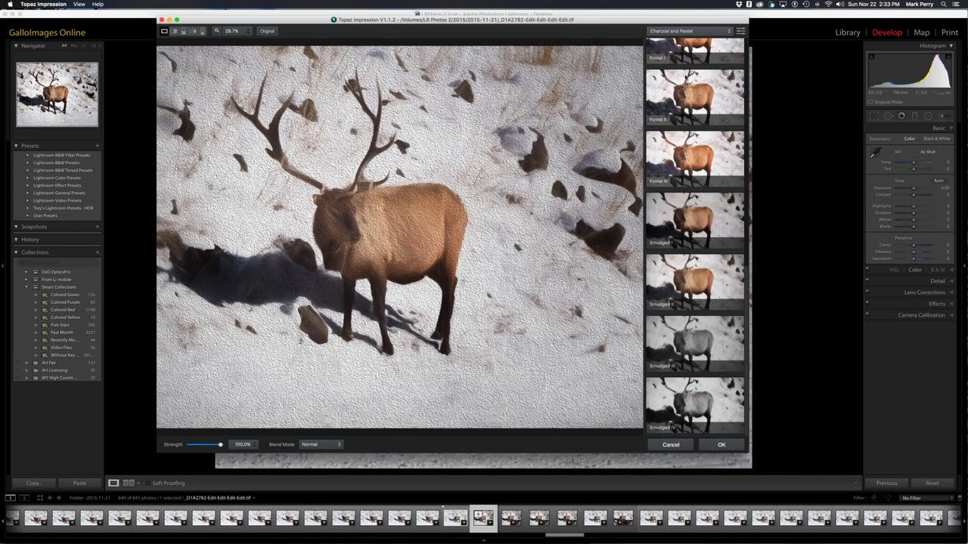
scroll(685, 215, "down", 5)
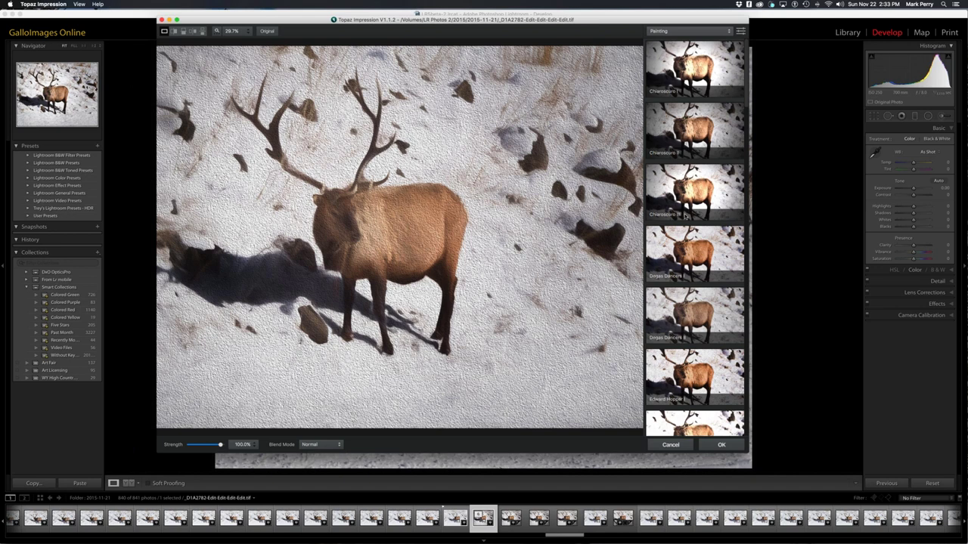
Step: Preview the Oil Painting II preset variants on the elk
scroll(685, 215, "down", 3)
scroll(684, 217, "down", 5)
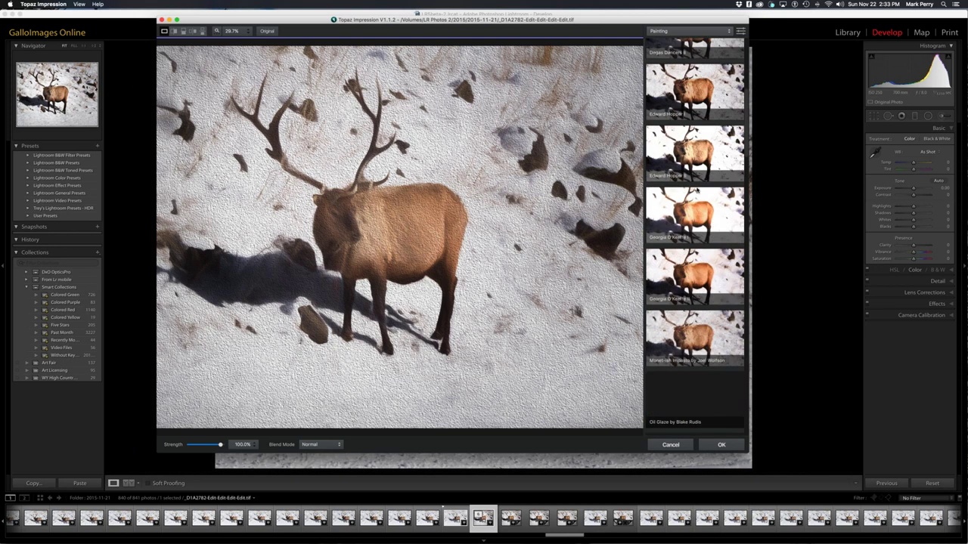
scroll(694, 194, "down", 8)
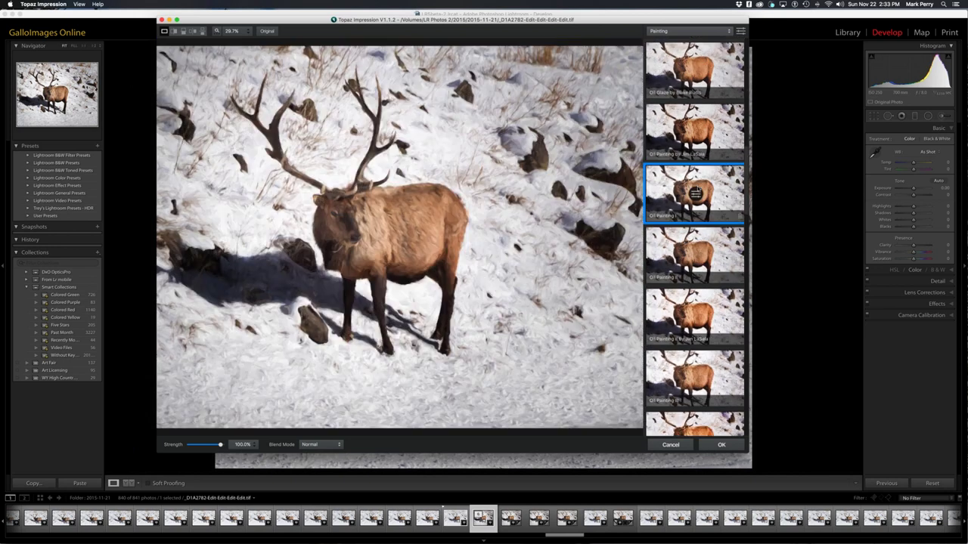
left_click(695, 256)
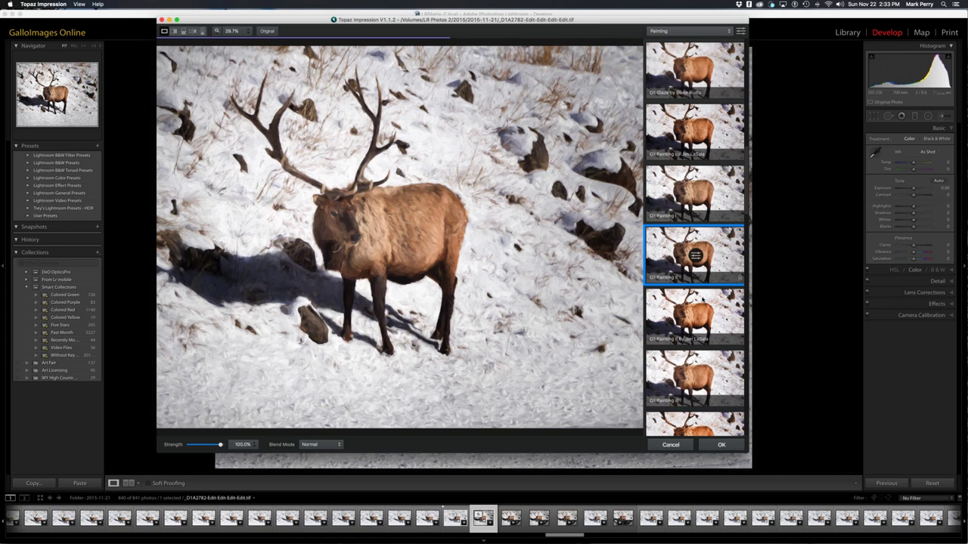
left_click(695, 316)
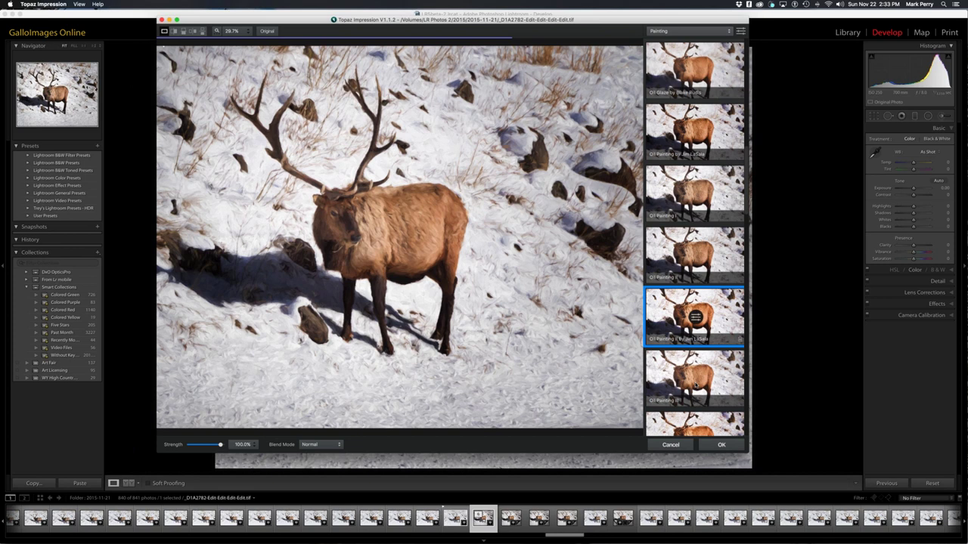
left_click(695, 316)
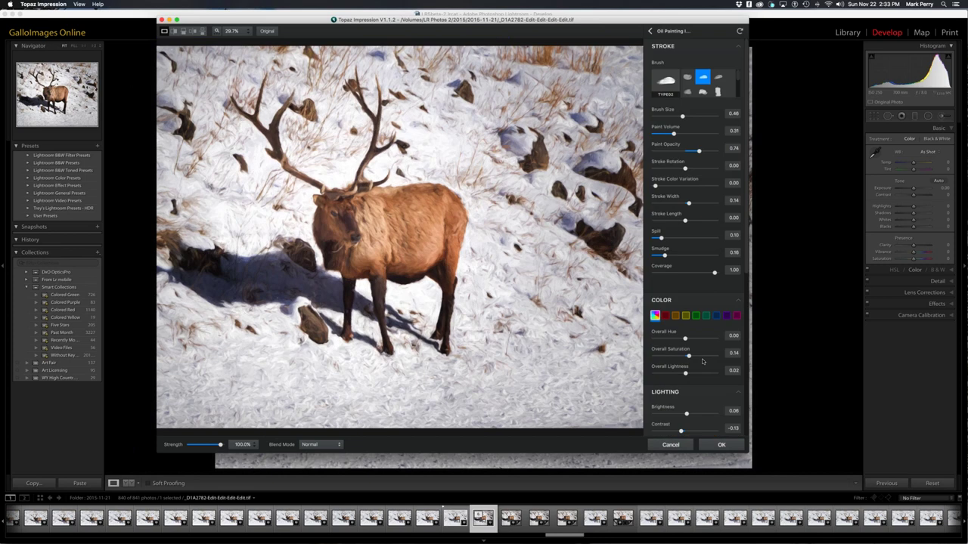
Step: Back in the Featured presets, preview the Colored Pencil and Photo Painting styles
left_click(649, 31)
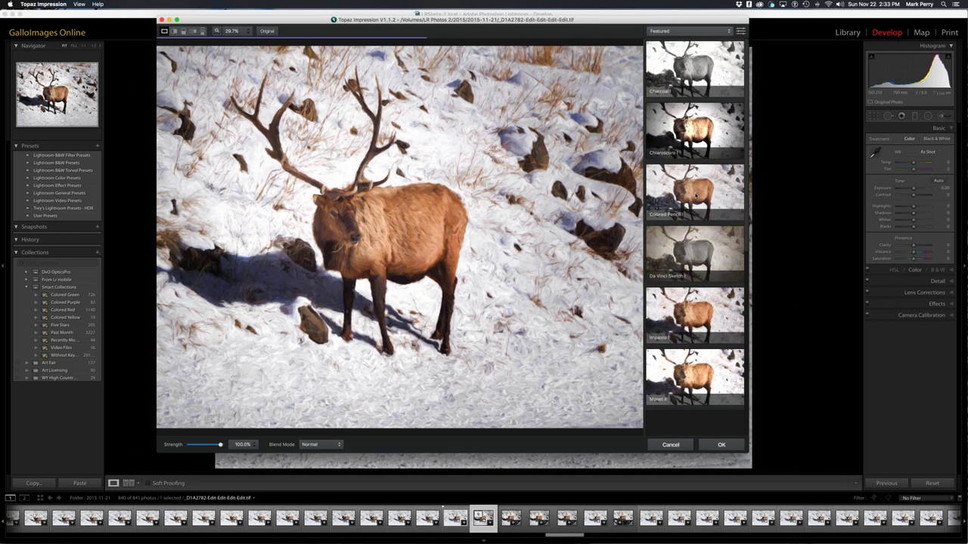
left_click(695, 195)
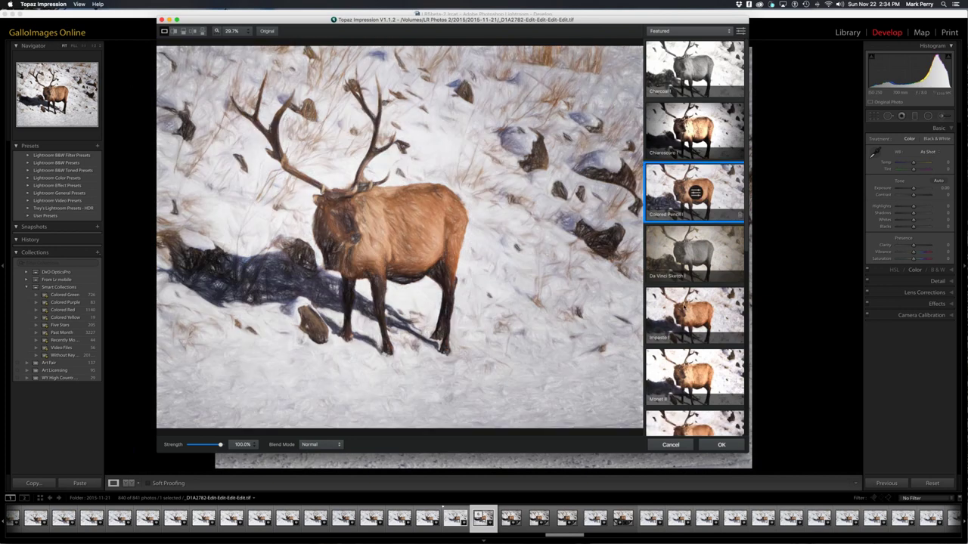
scroll(682, 307, "down", 4)
left_click(694, 250)
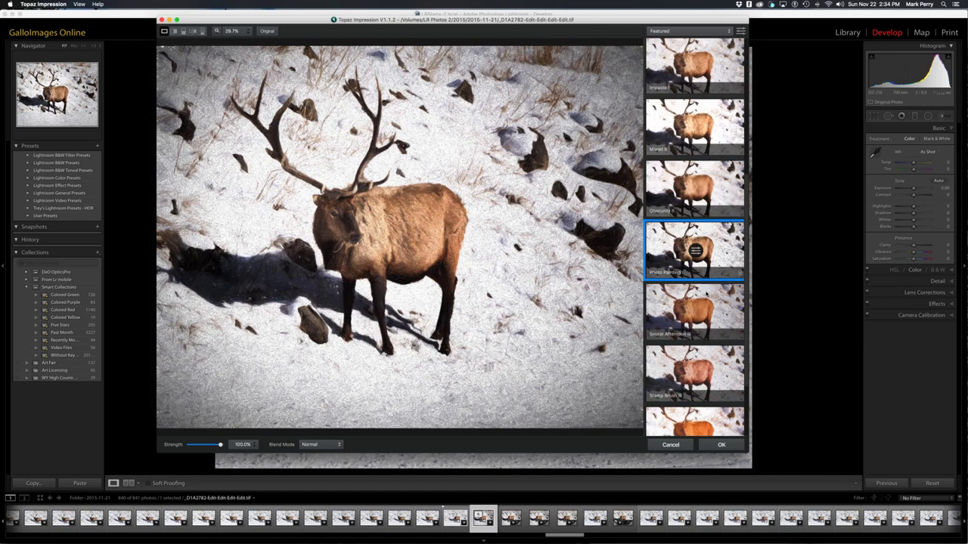
scroll(706, 292, "up", 3)
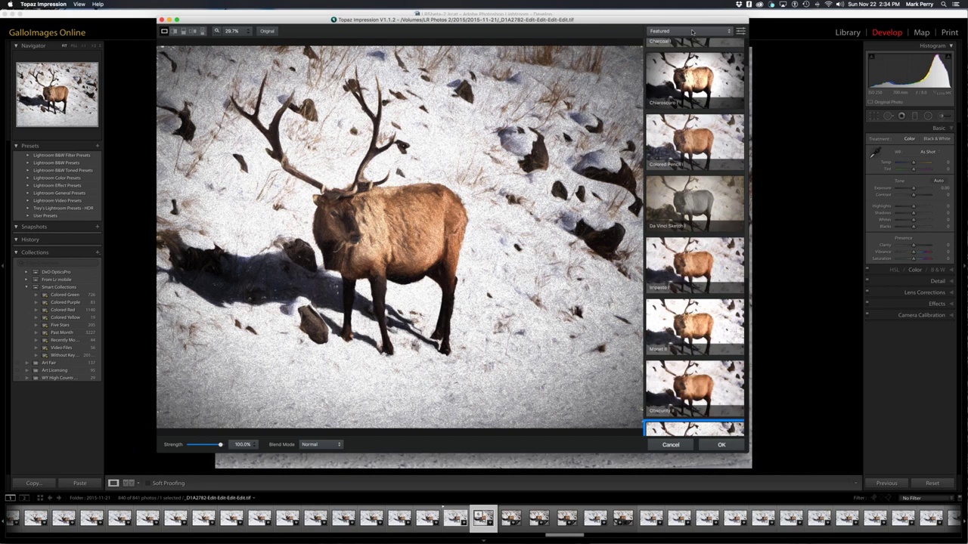
Step: Switch to the Painting category and apply Oil Painting II to the elk
left_click(692, 32)
left_click(705, 250)
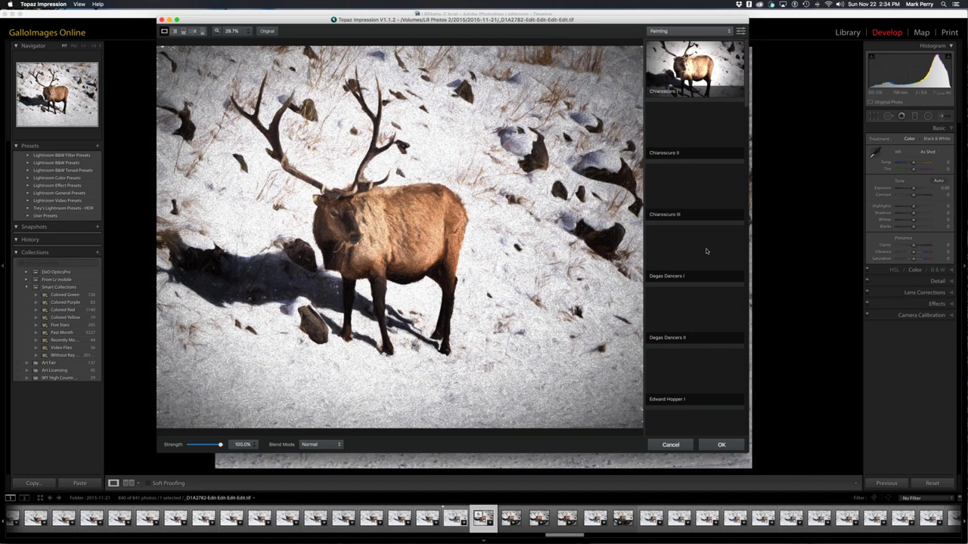
scroll(706, 251, "down", 3)
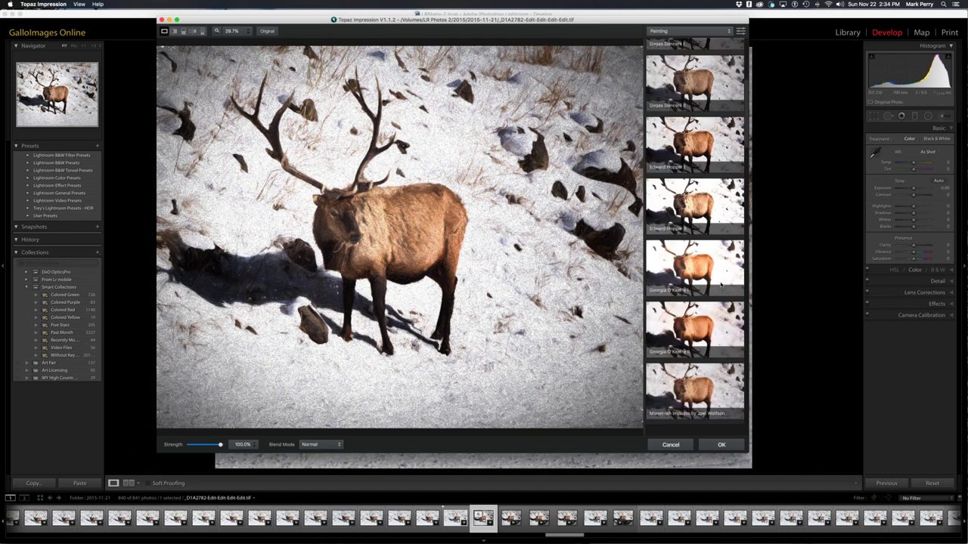
scroll(721, 285, "down", 5)
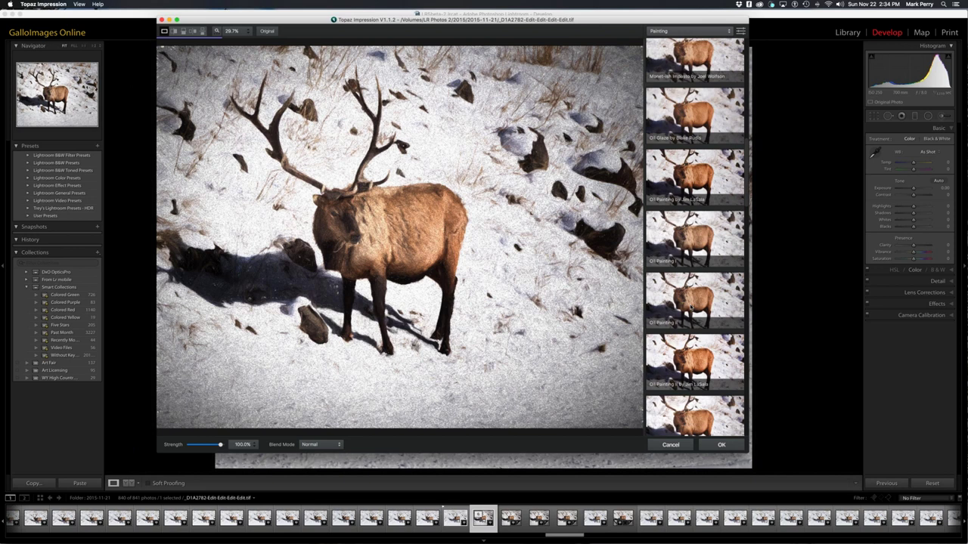
left_click(690, 308)
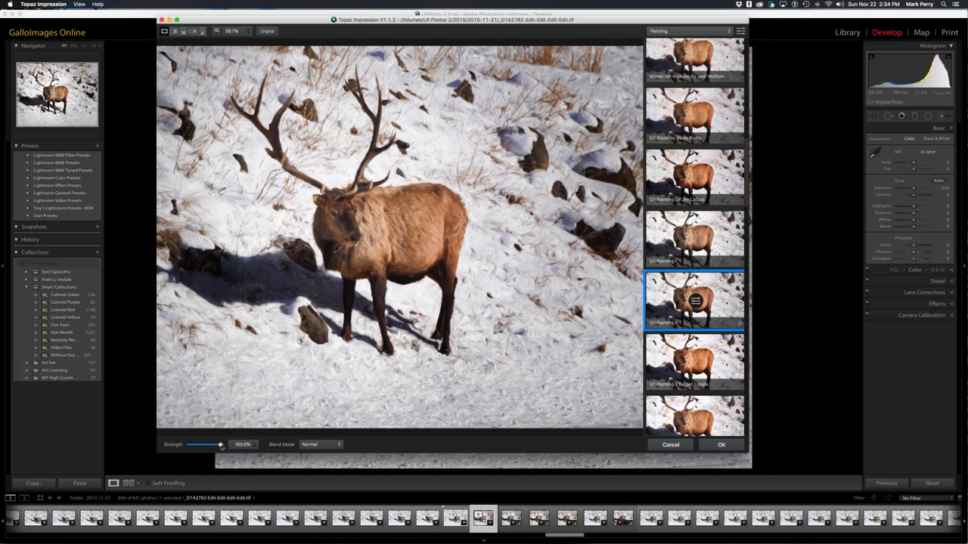
Step: Fine-tune the effect Strength, settling at 68%, and return the painted elk to Lightroom
left_click_drag(221, 446, 210, 447)
left_click_drag(211, 447, 209, 446)
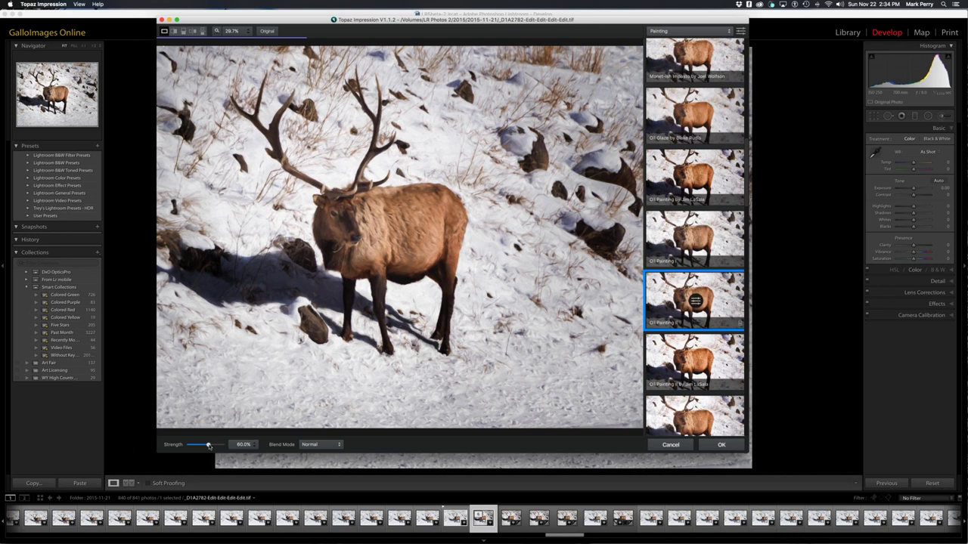
left_click_drag(209, 446, 211, 446)
left_click_drag(210, 446, 211, 446)
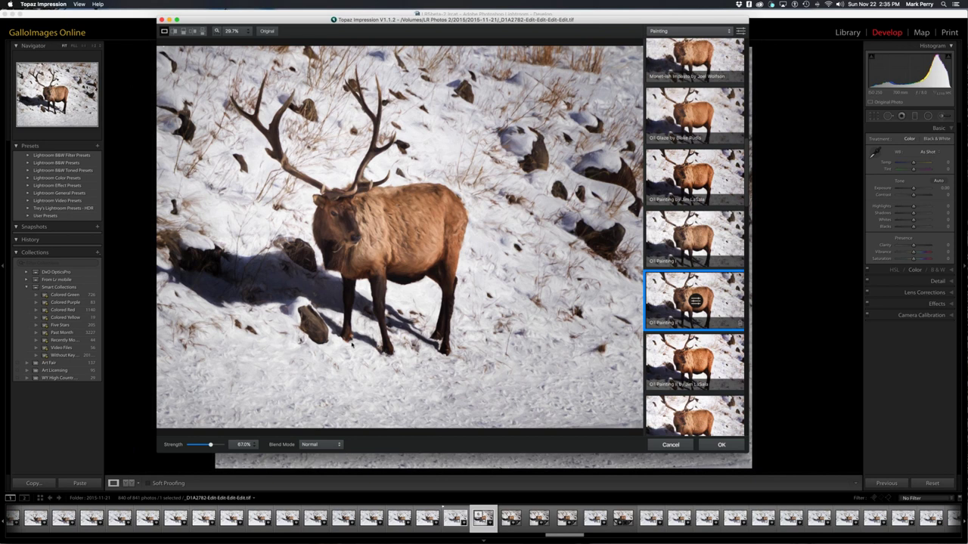
left_click_drag(211, 445, 207, 446)
left_click_drag(207, 446, 211, 446)
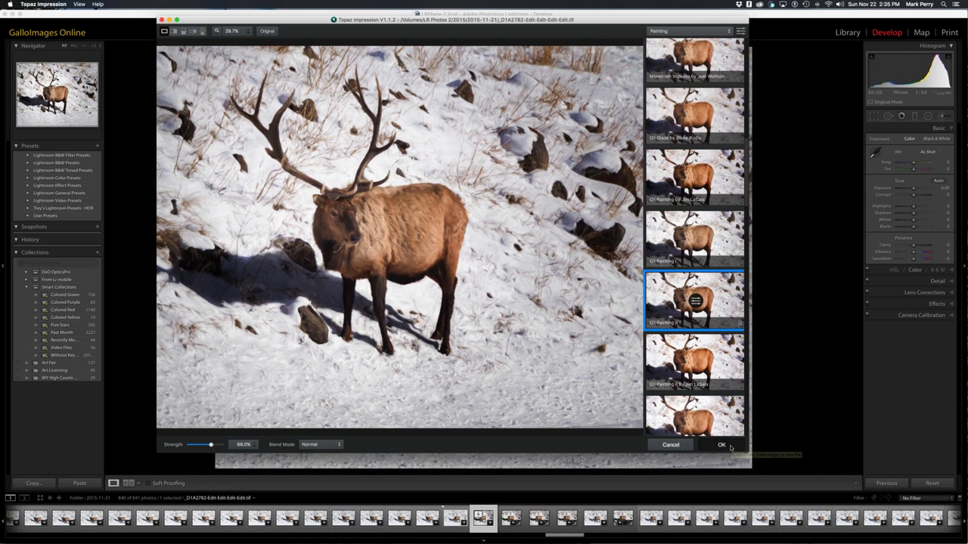
left_click(731, 448)
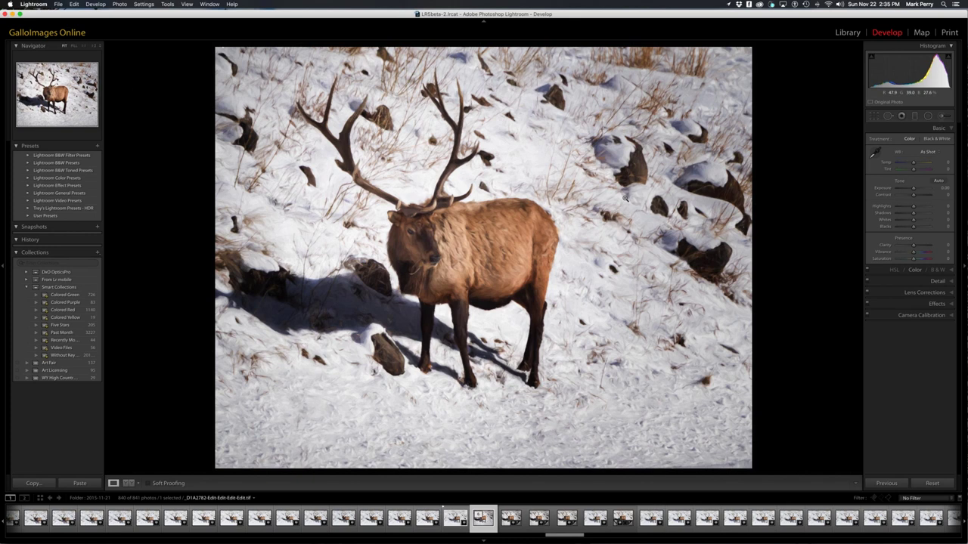
Step: Give the painted elk a Yellow color label in the Library, then view it large again
key("e")
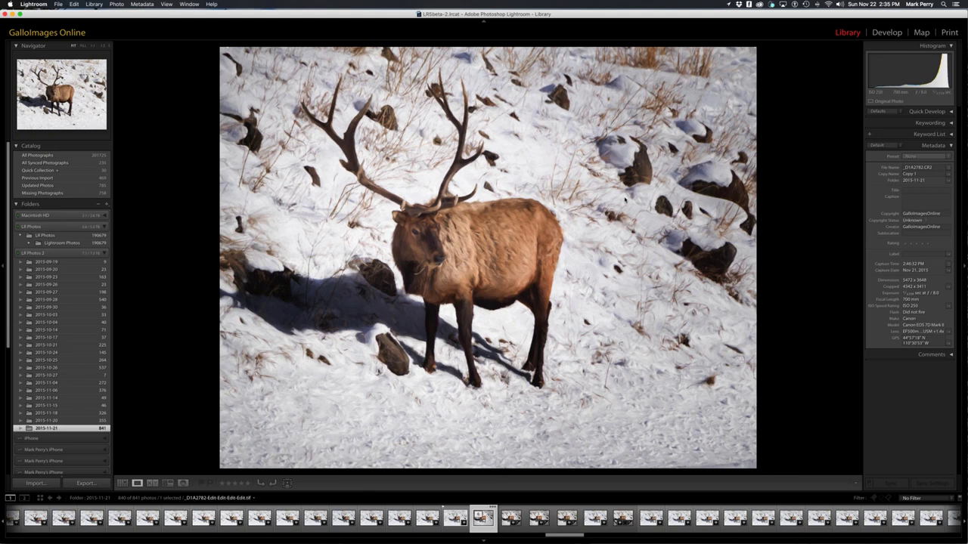
right_click(538, 258)
mouse_move(582, 346)
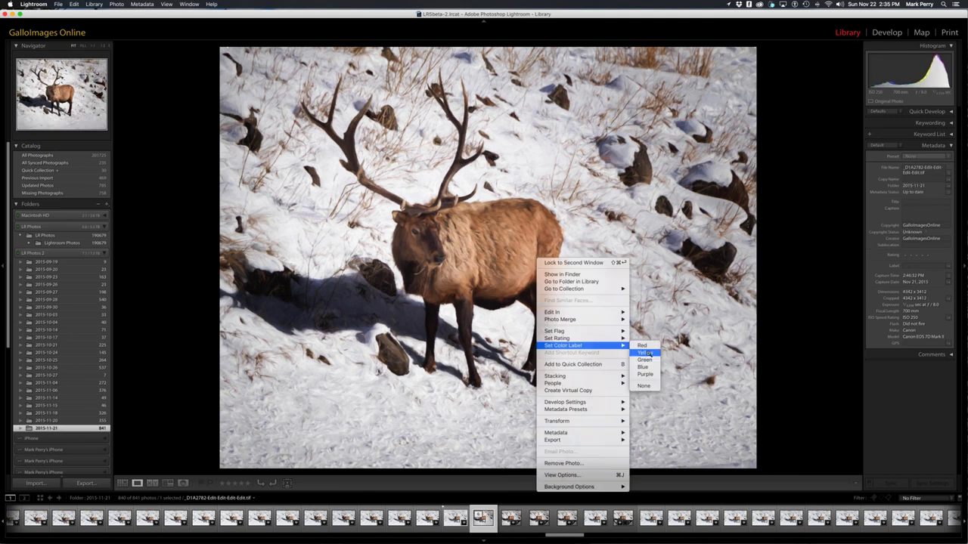
left_click(644, 353)
key("g")
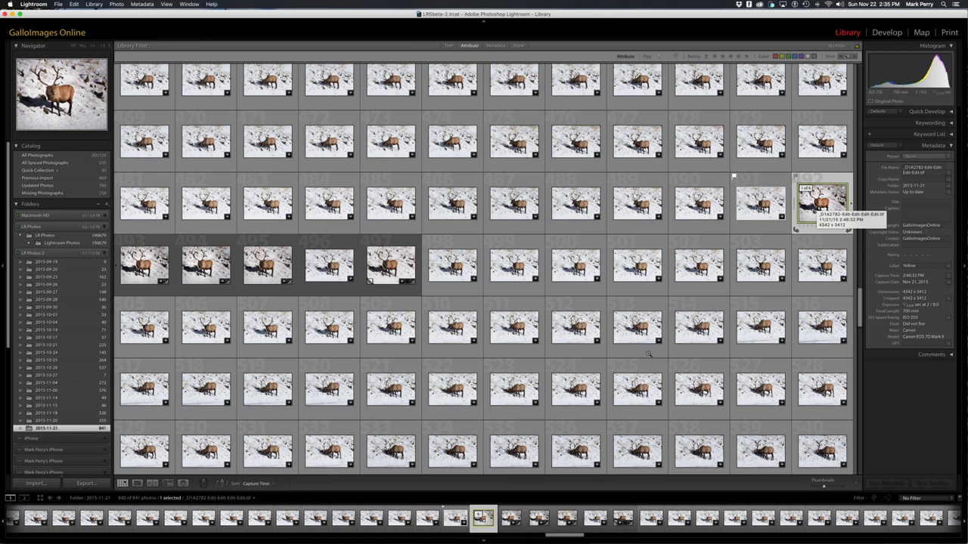
key("e")
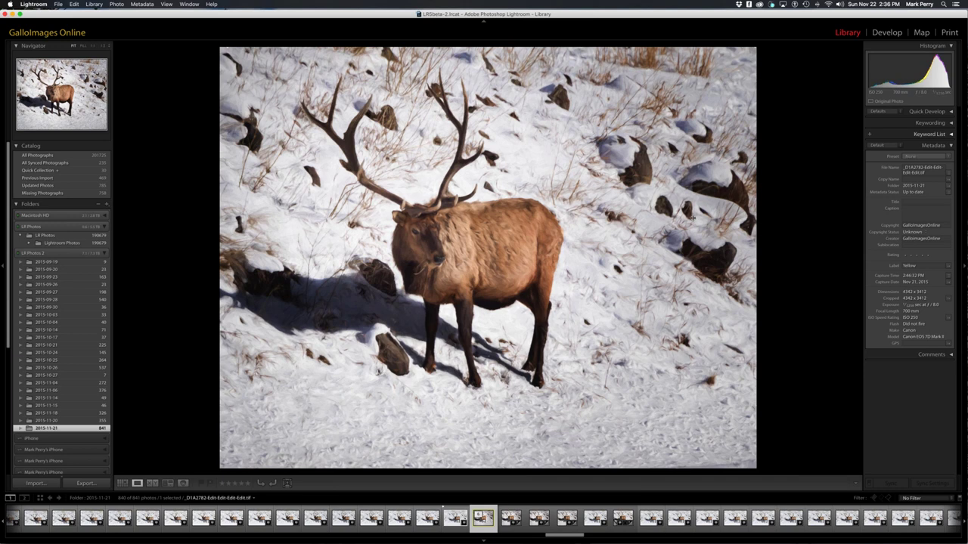
Step: Back in Develop, raise the painted elk's Contrast to +41
key("d")
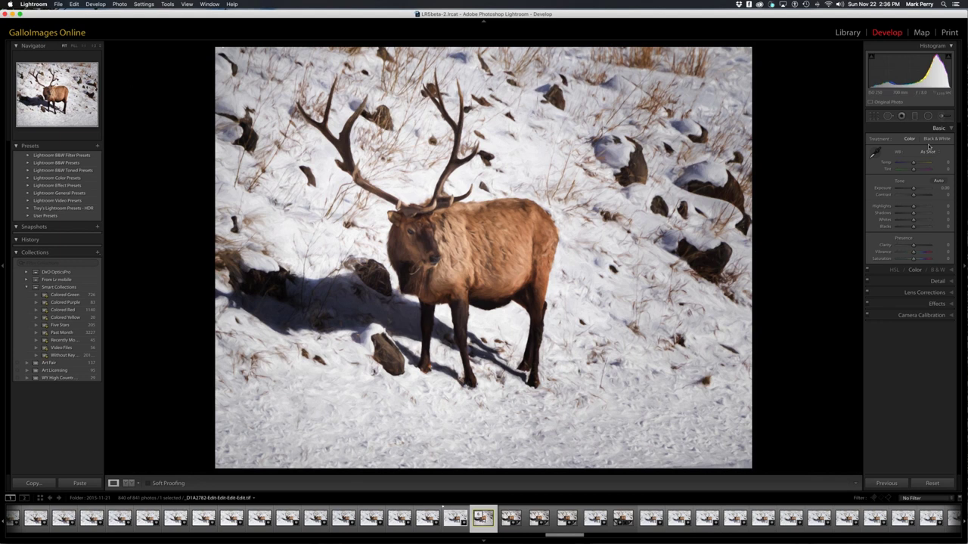
key("k")
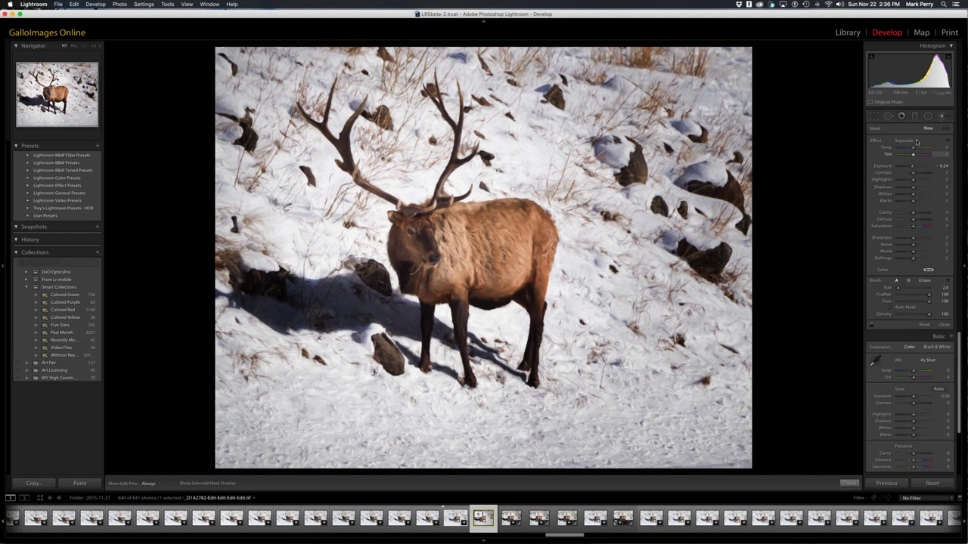
key("k")
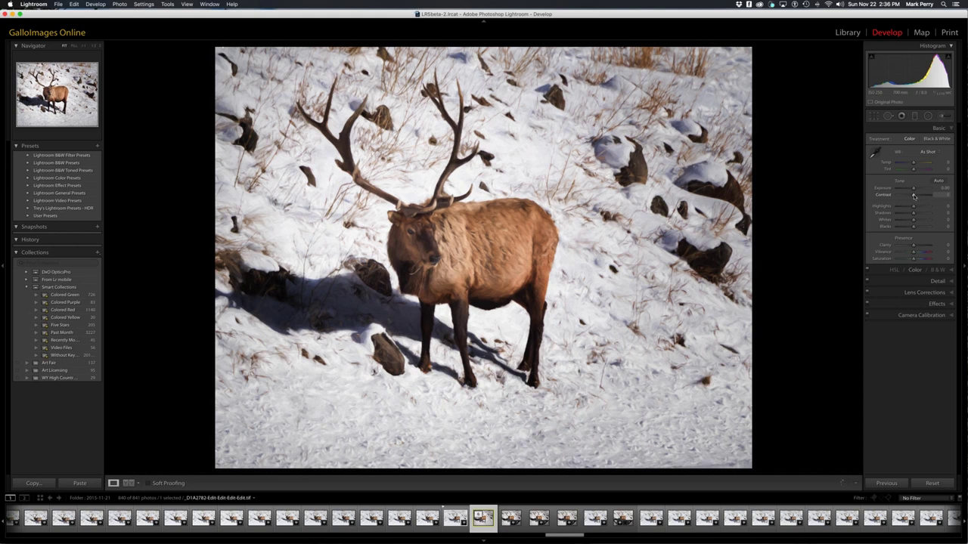
left_click_drag(914, 196, 919, 195)
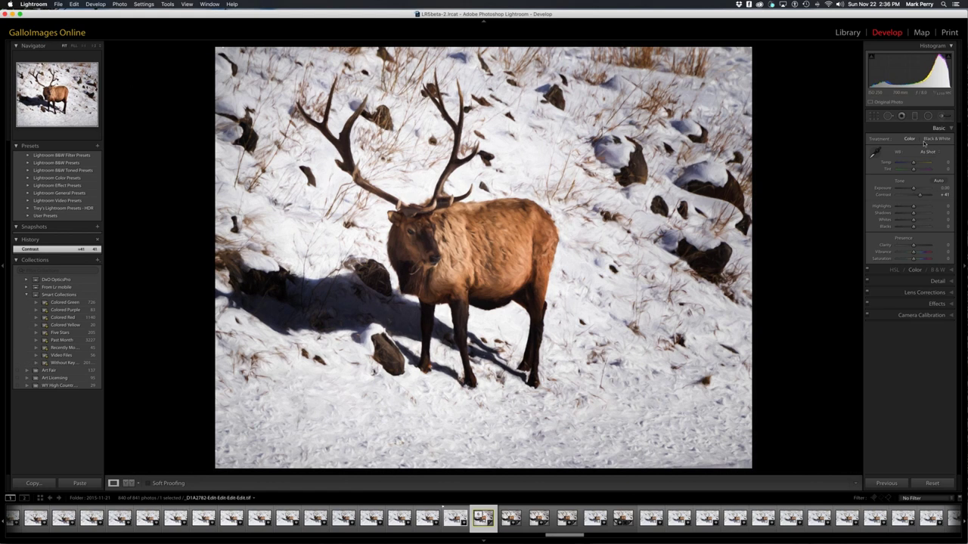
Step: Paint a 0.29 exposure brush stroke over the elk's eye and review it
key("k")
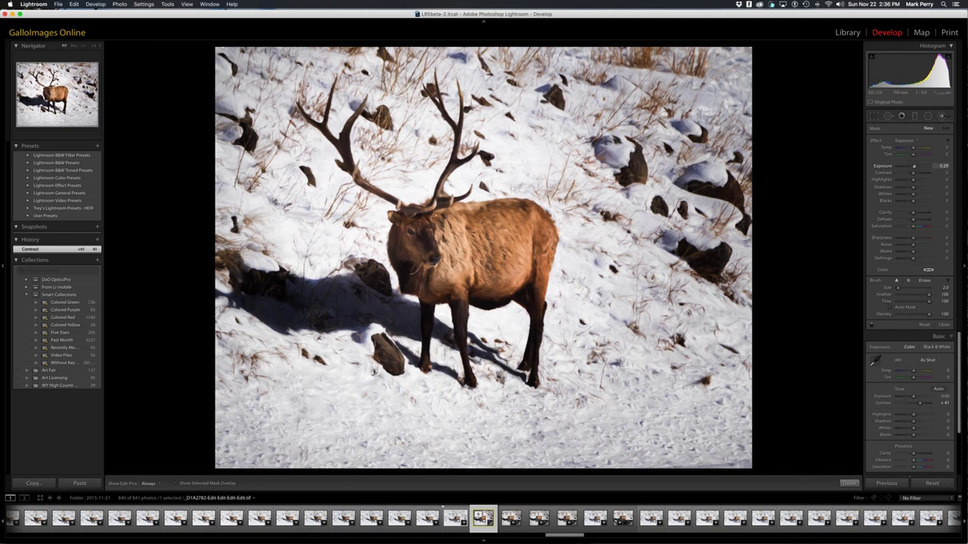
key("h")
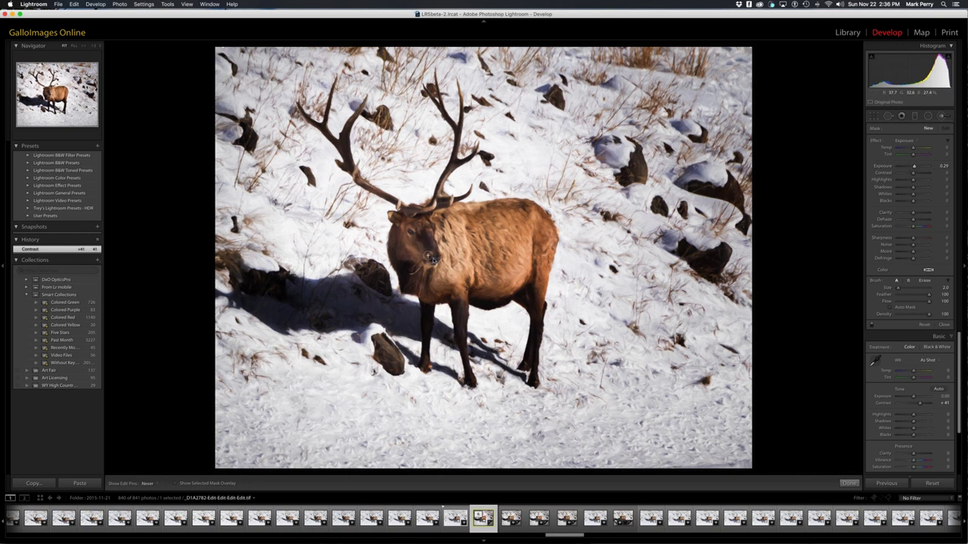
key("k")
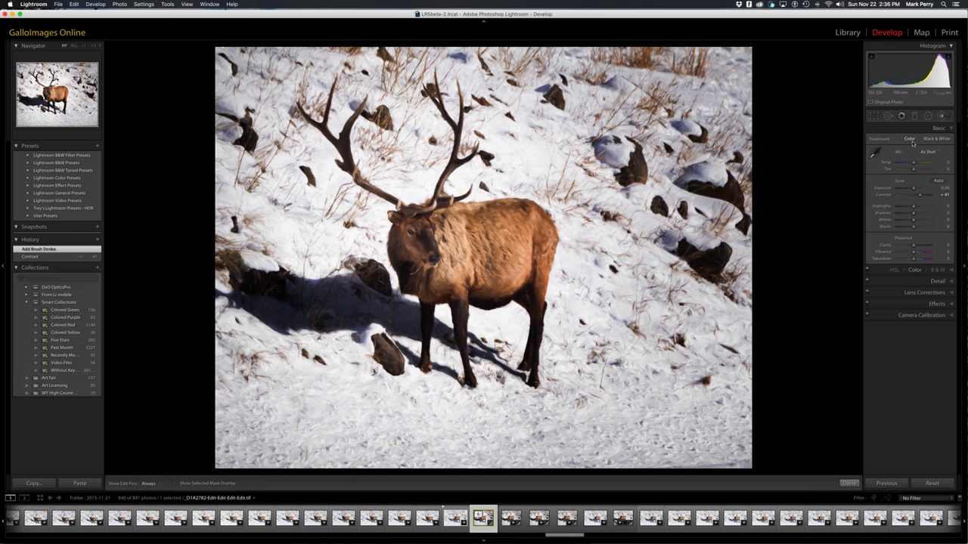
key("k")
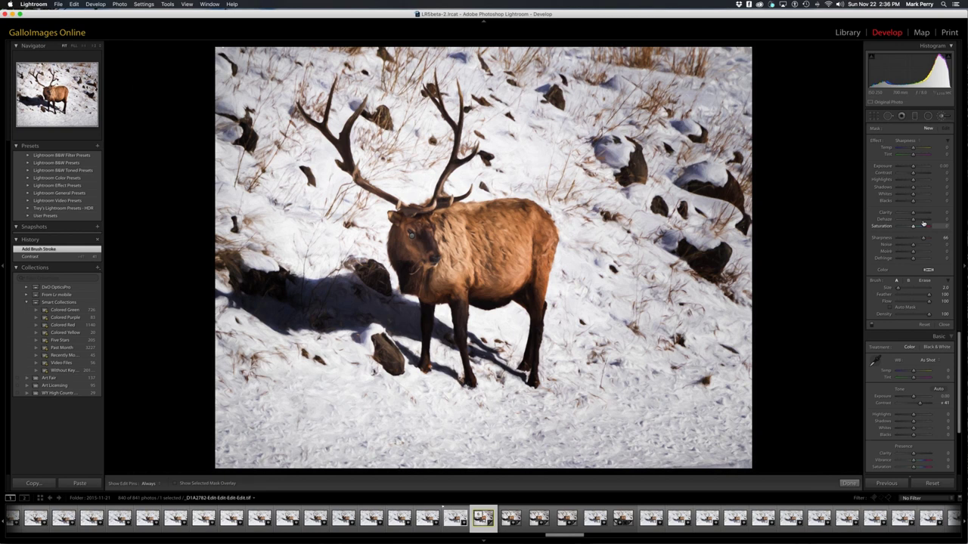
left_click(413, 236)
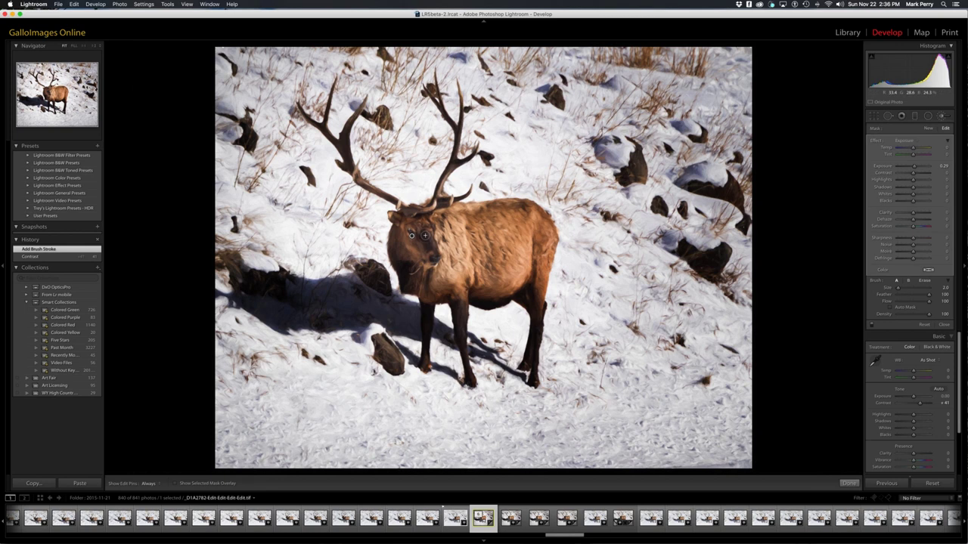
key("k")
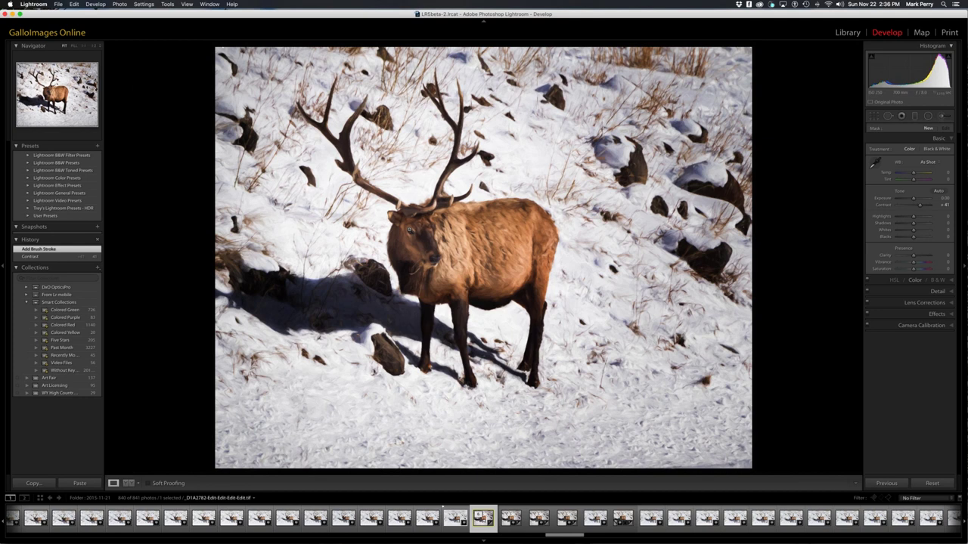
Step: Flip between the painted and unpainted elk with the arrow keys, then show the Before view
key("Left")
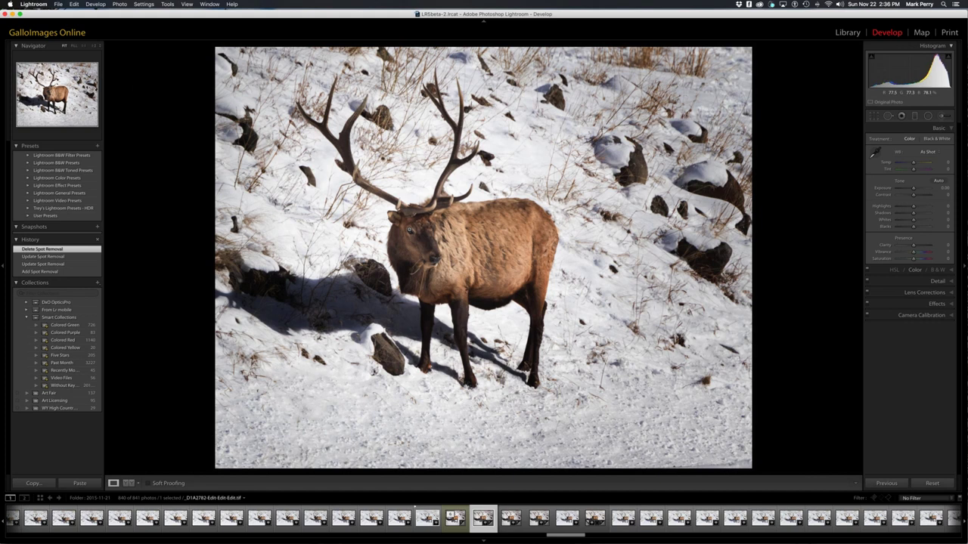
key("Right")
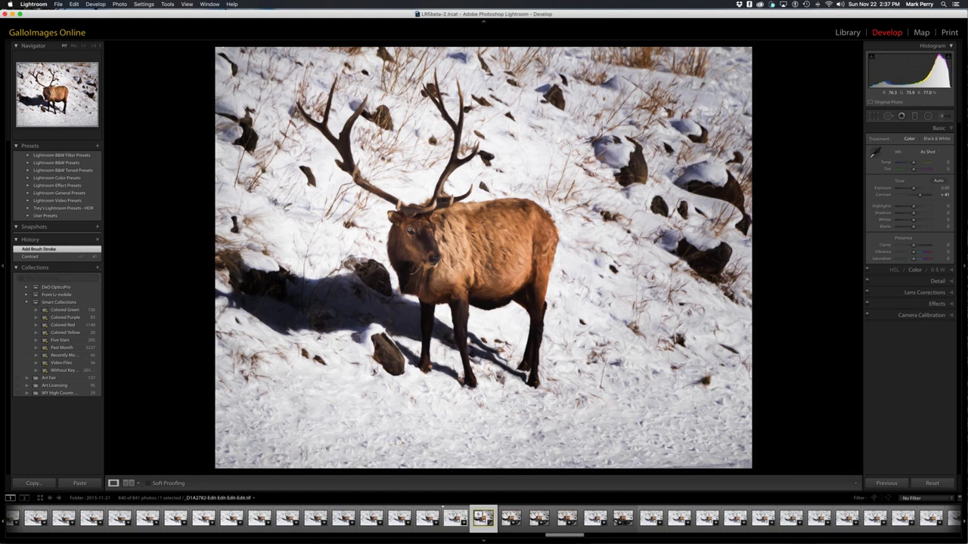
key("Right")
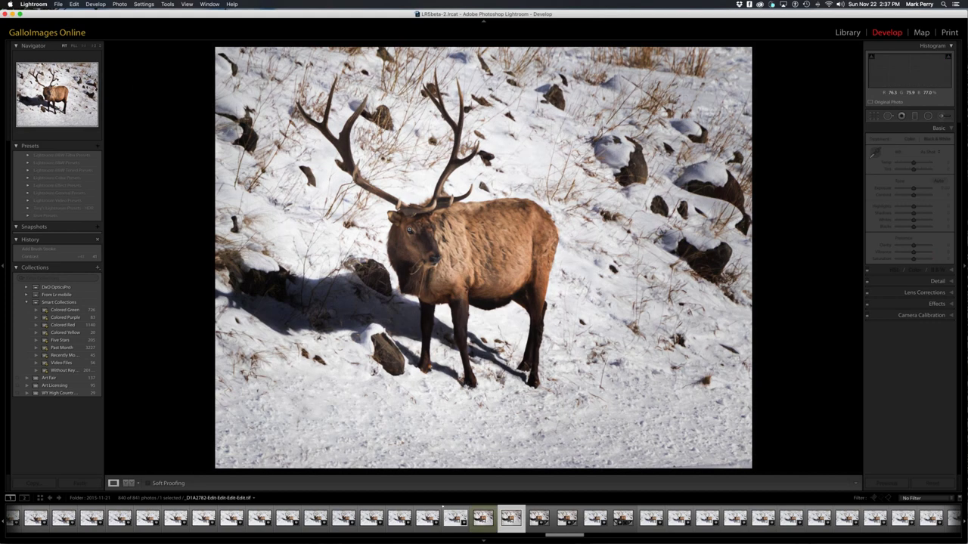
key("Left")
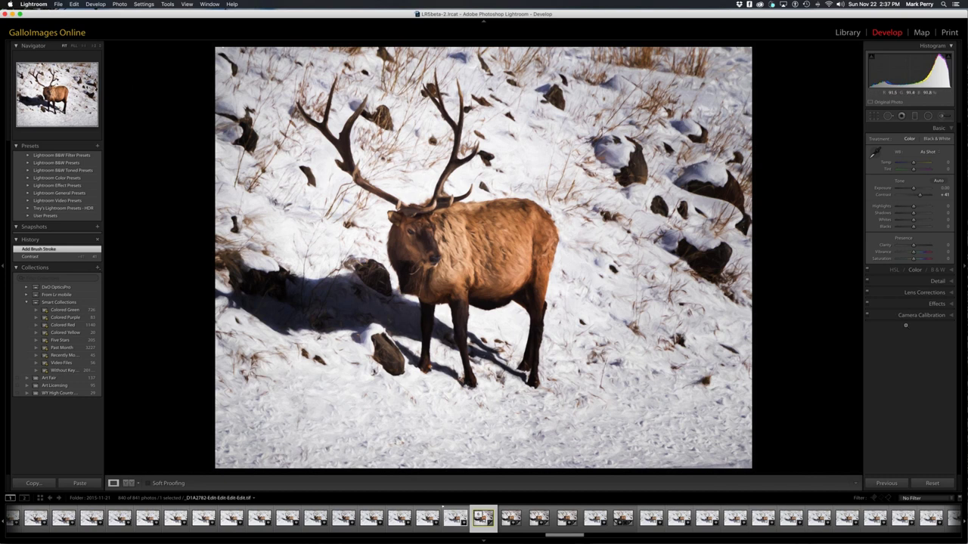
key("backslash")
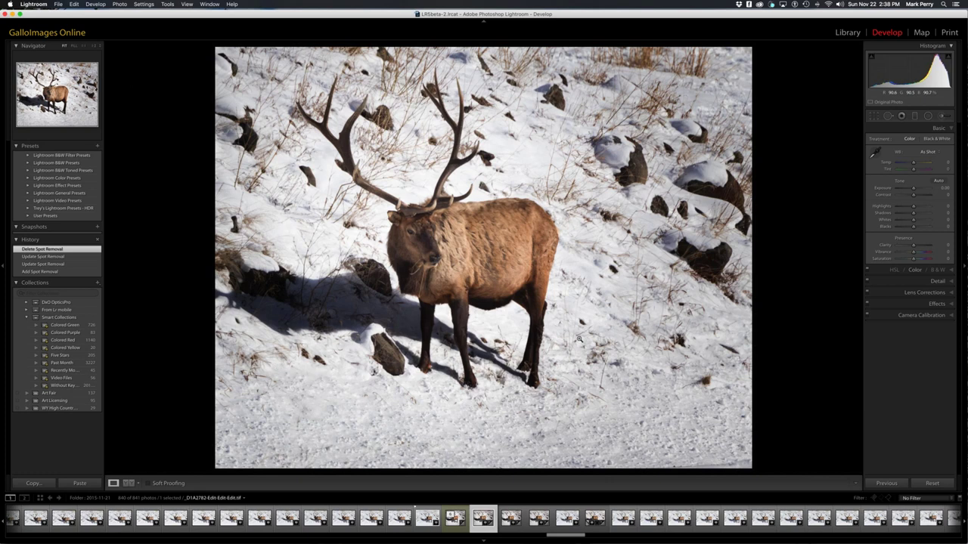
Step: Step through the filmstrip to the higher-contrast retouched copy _D1A2782-Edit-Edit-Edit.tif
key("Left")
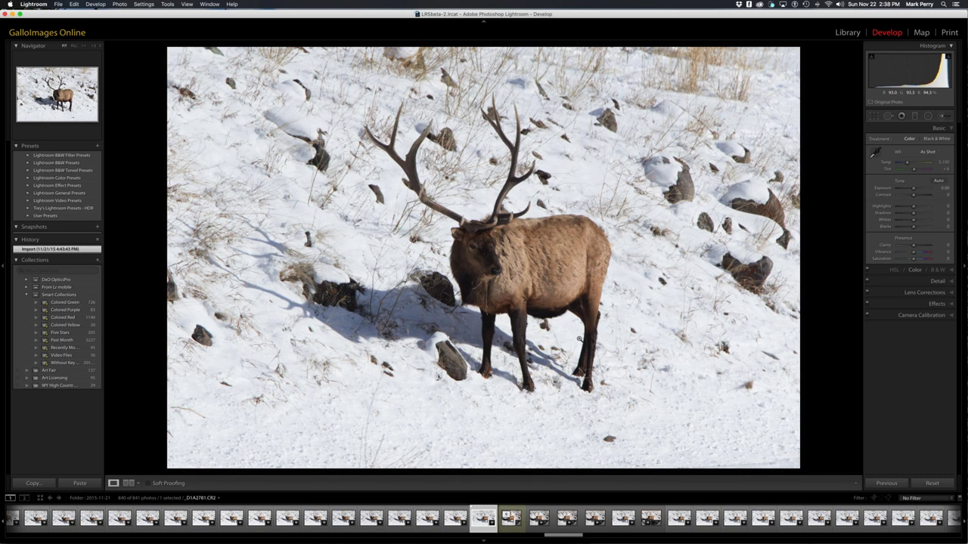
key("Right")
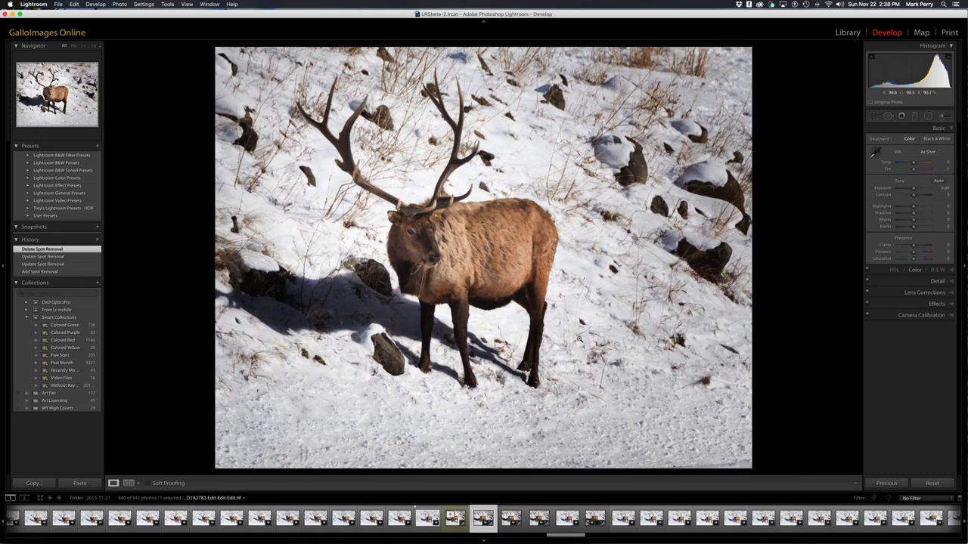
key("Right")
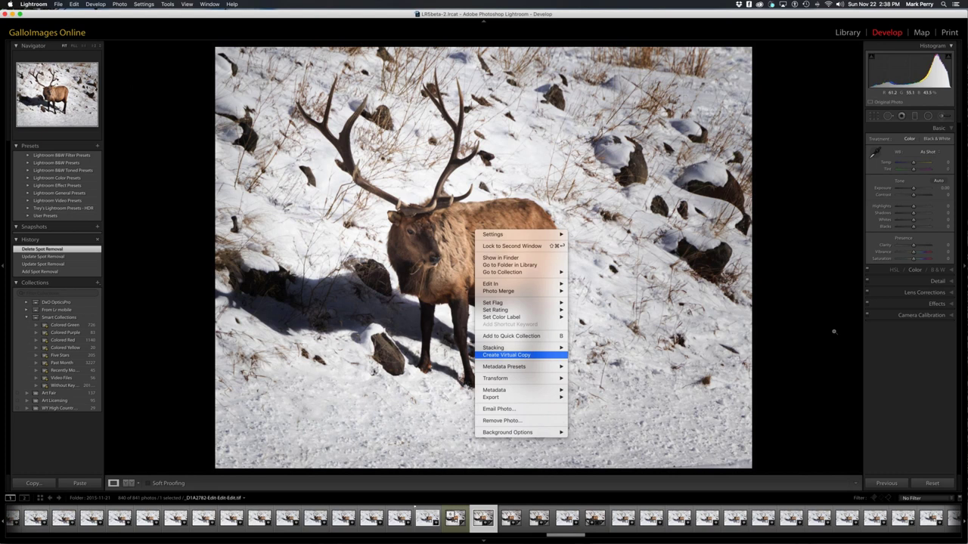
Step: Create a virtual copy of the elk and edit a copy with Lightroom adjustments in Impresso Pro
key("Return")
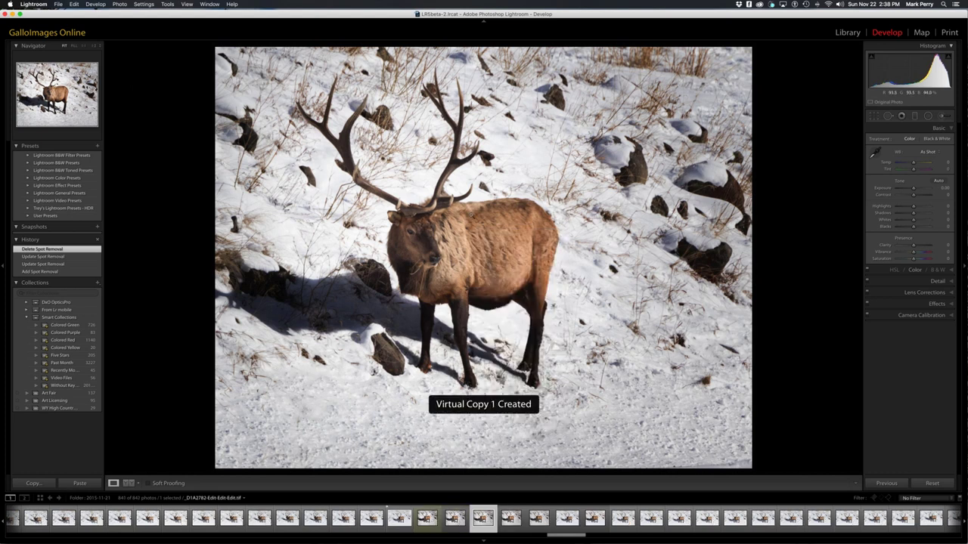
right_click(471, 214)
mouse_move(521, 268)
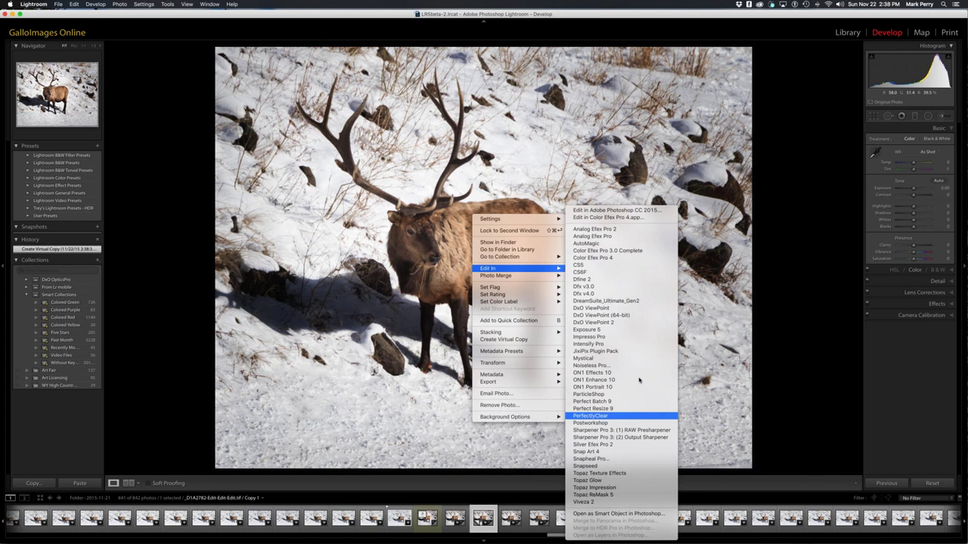
left_click(609, 337)
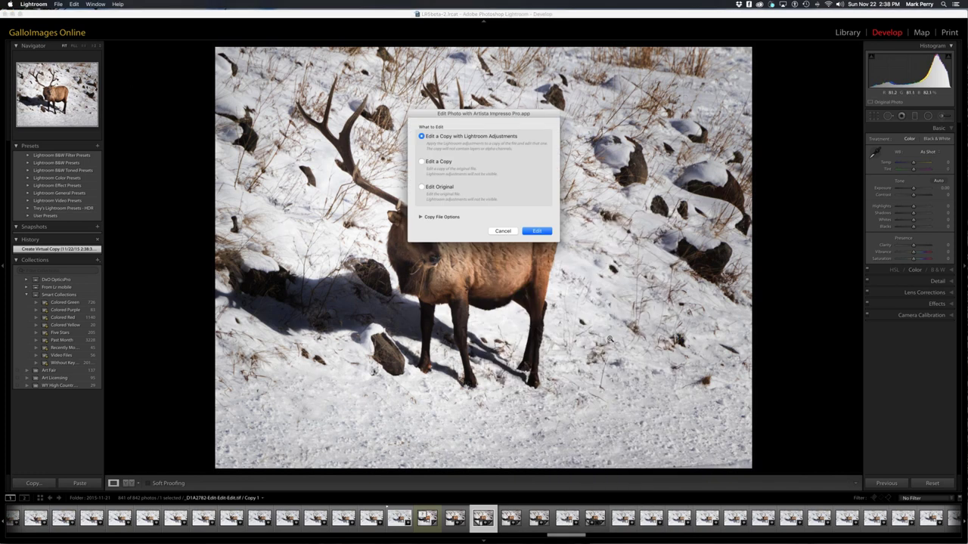
key("Return")
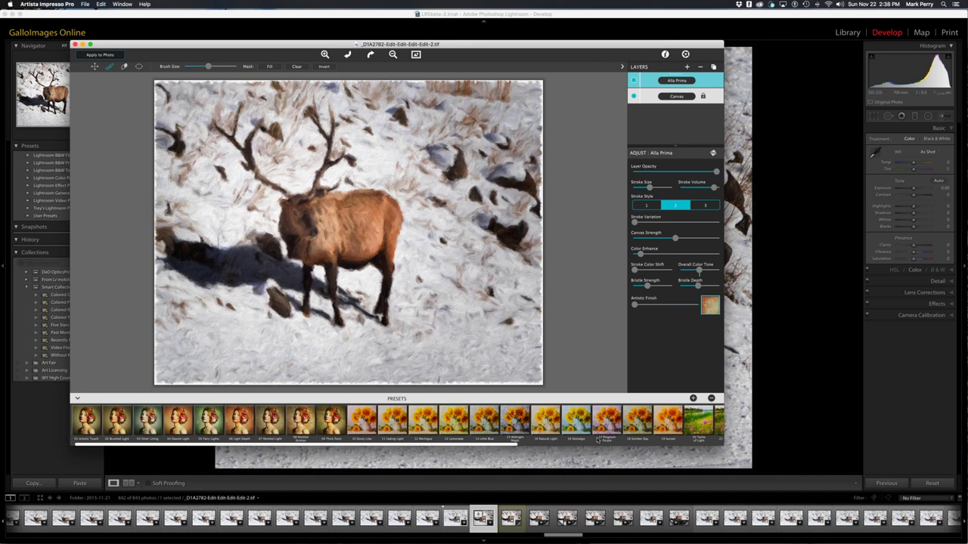
Step: Apply the En Plein Air preset, then stack a warm-toned Tache layer above it
scroll(597, 441, "right", 5)
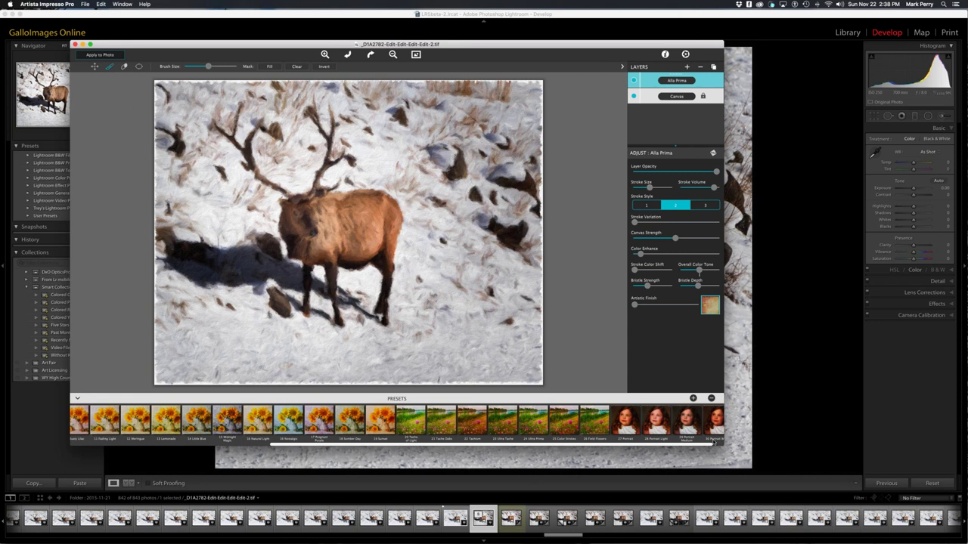
scroll(713, 442, "left", 2)
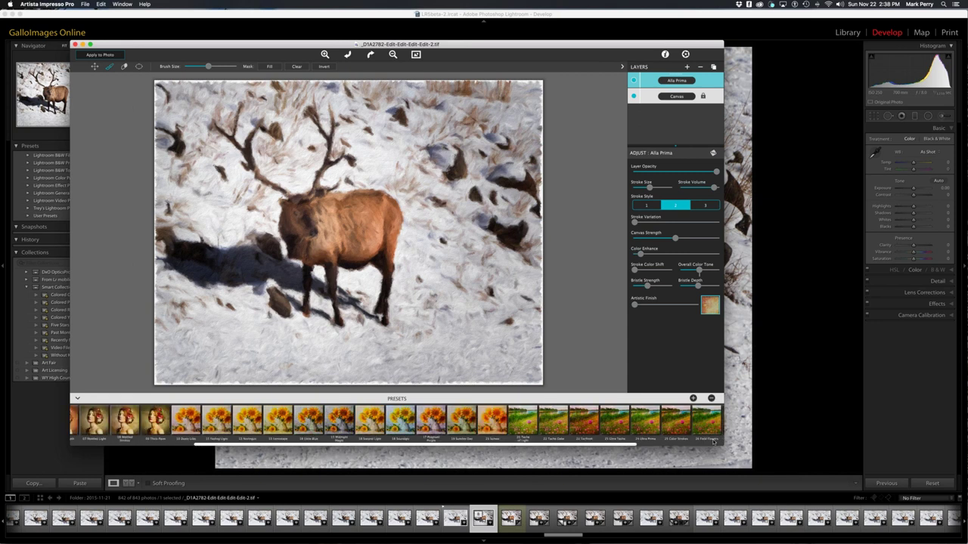
scroll(436, 425, "left", 3)
left_click(436, 426)
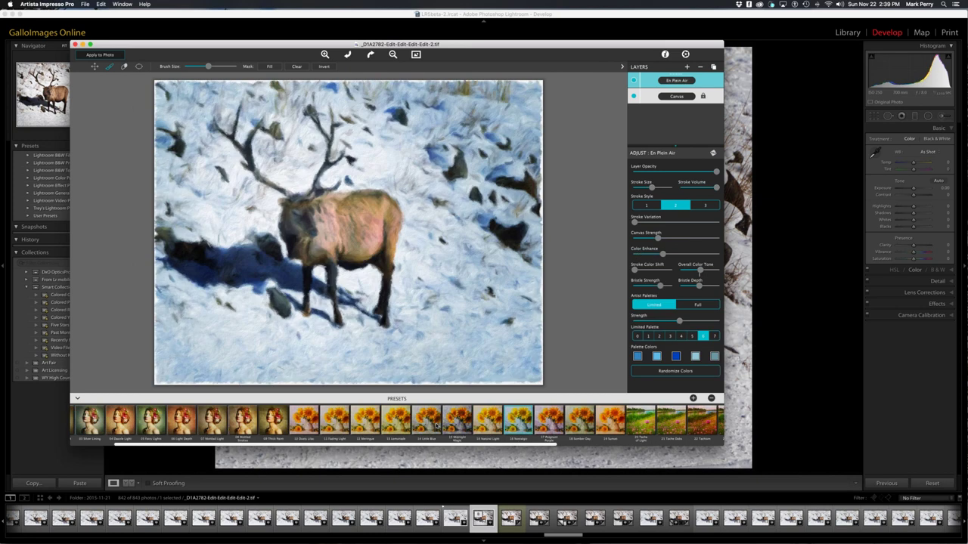
left_click(366, 422)
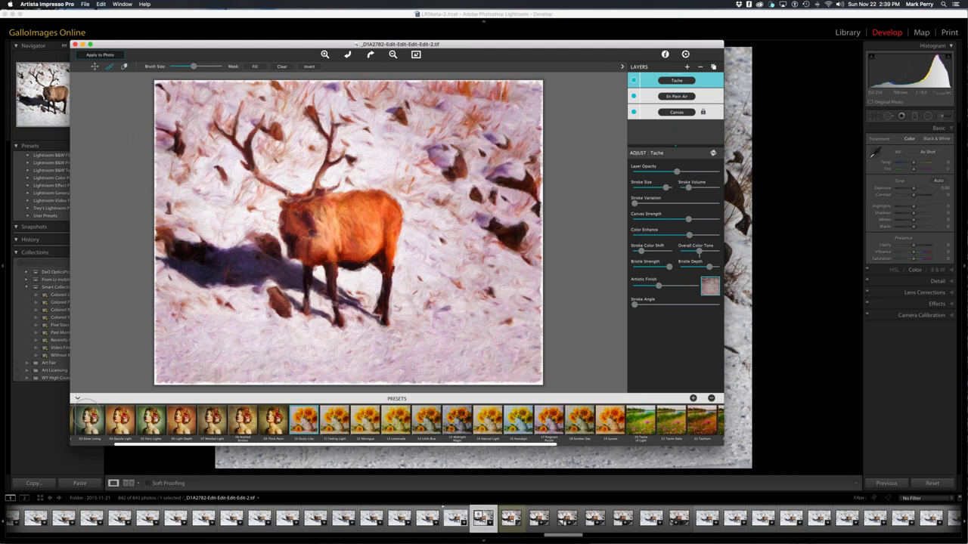
Step: Add a cool-blue Alla Prima layer, test lower opacities, keep 100%, and apply to the photo
left_click(89, 420)
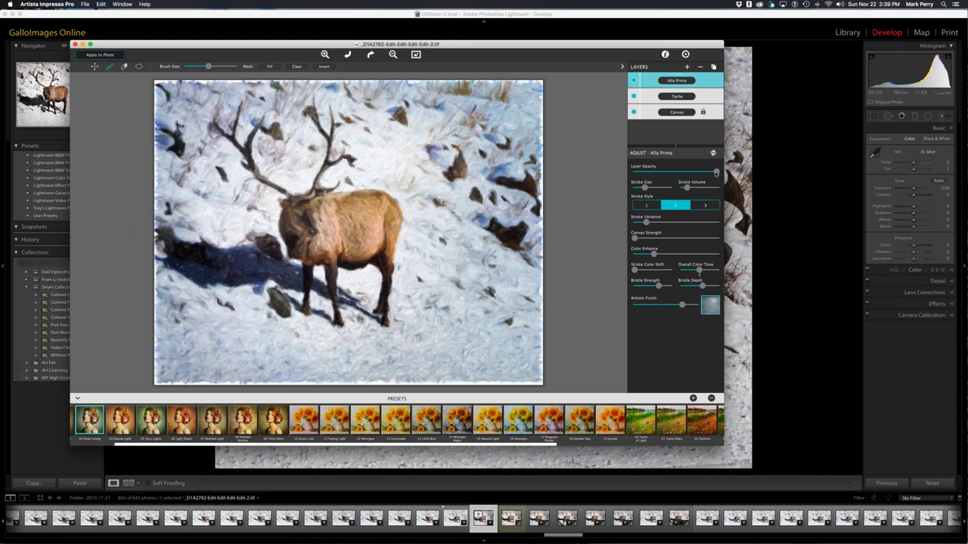
left_click_drag(715, 172, 695, 173)
left_click_drag(694, 173, 682, 172)
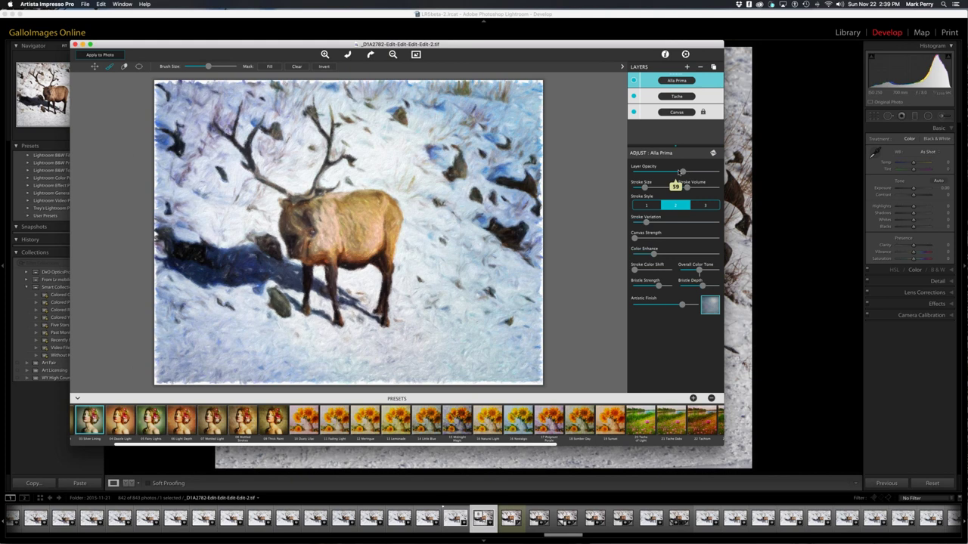
double_click(680, 173)
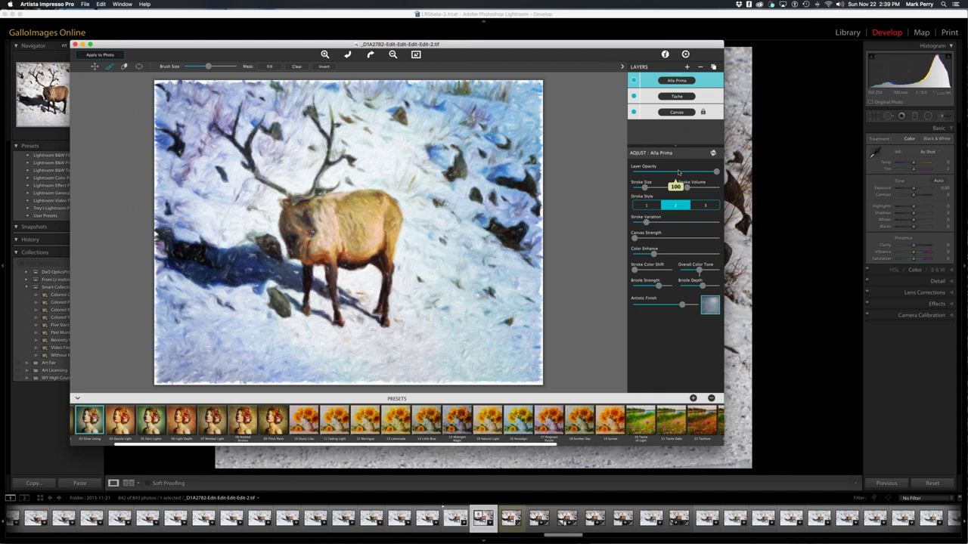
left_click_drag(678, 172, 651, 172)
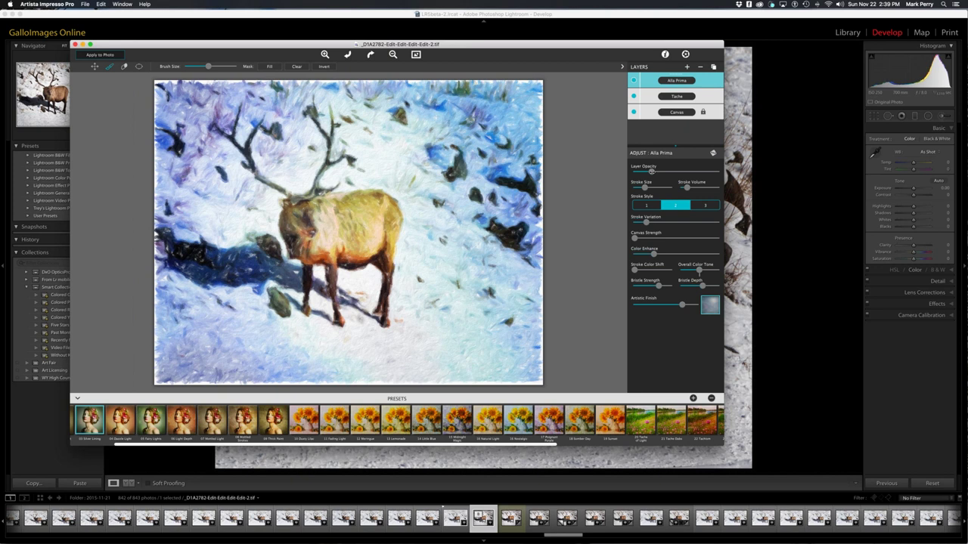
double_click(651, 171)
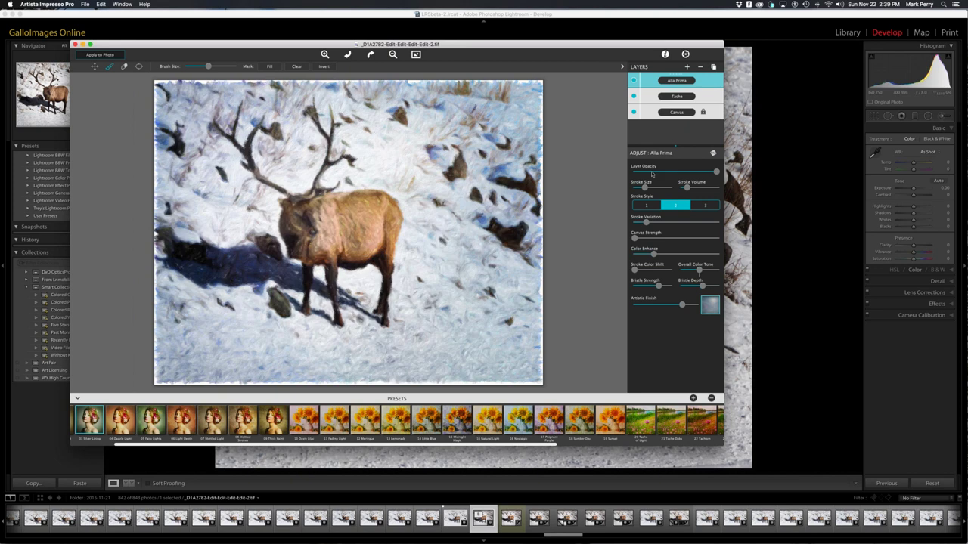
key("Return")
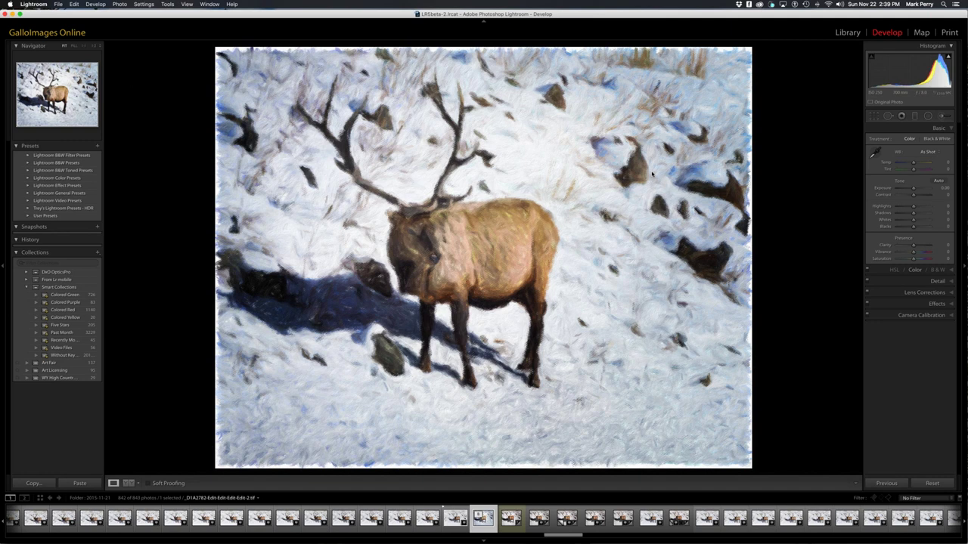
Step: Raise the Impresso painting's Contrast to +82 and go back to the Library grid
mouse_move(765, 522)
key("period")
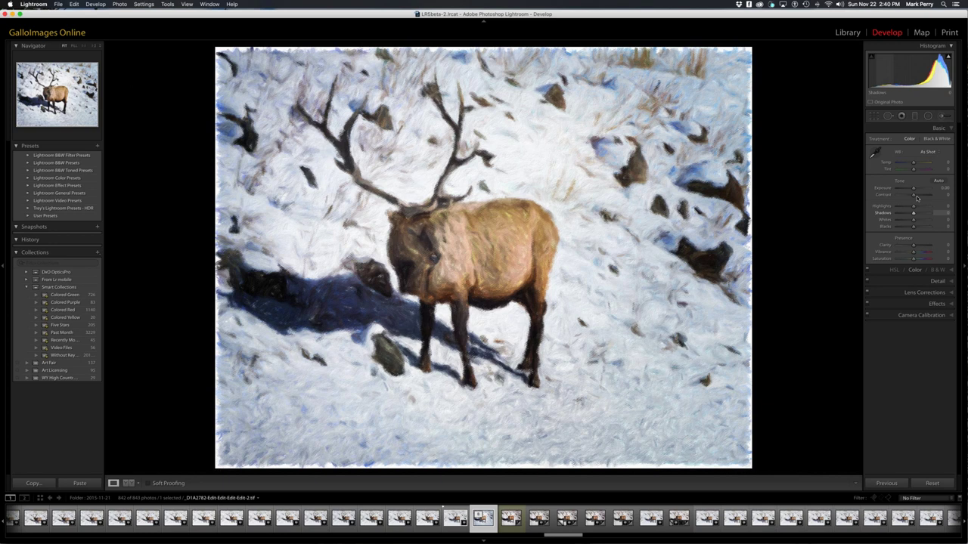
left_click_drag(917, 198, 930, 198)
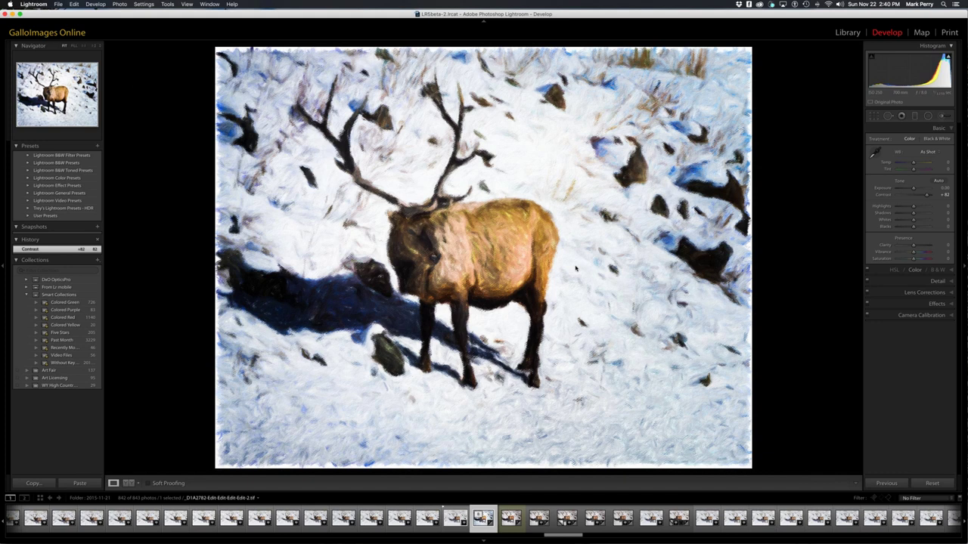
key("g")
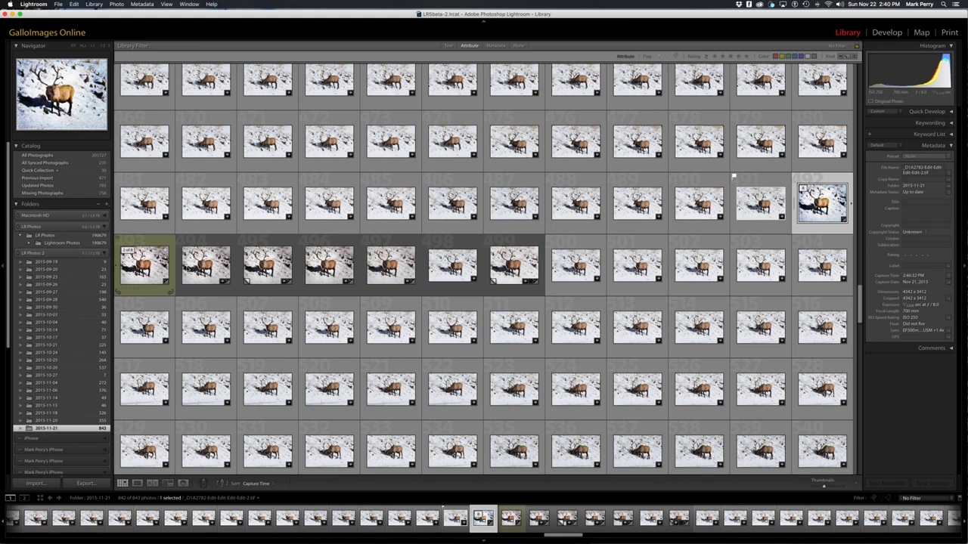
Step: View the retouched elk in Loupe and send a copy to Snap Art 4
key("e")
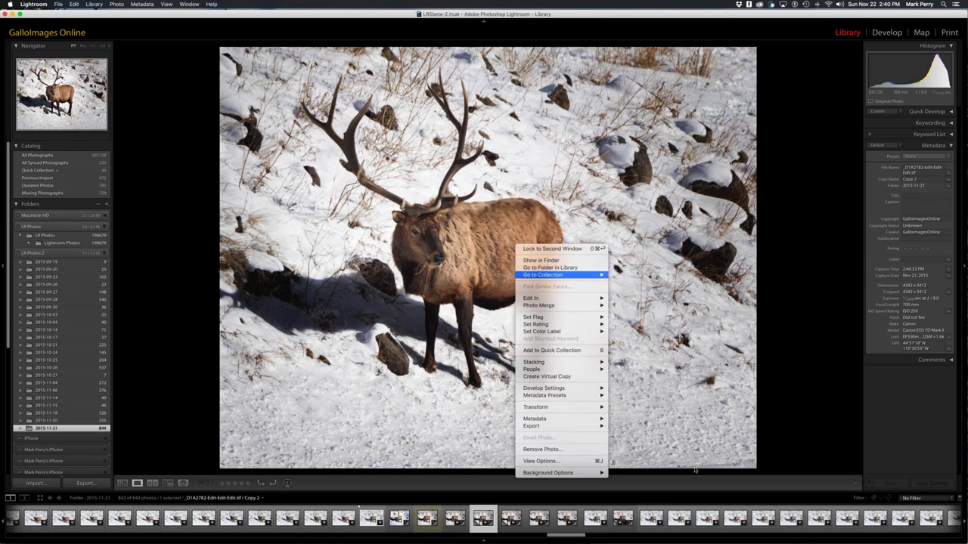
left_click(538, 232)
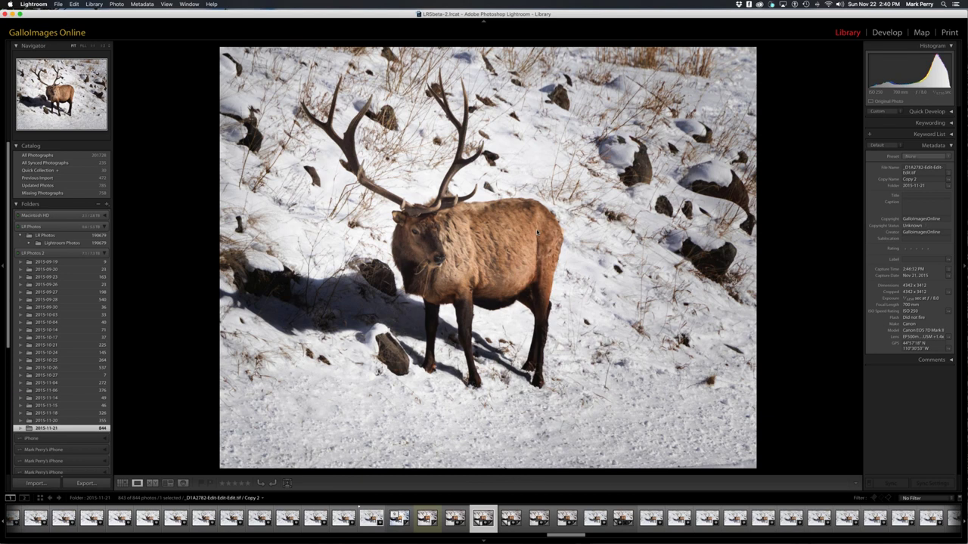
key("super+e")
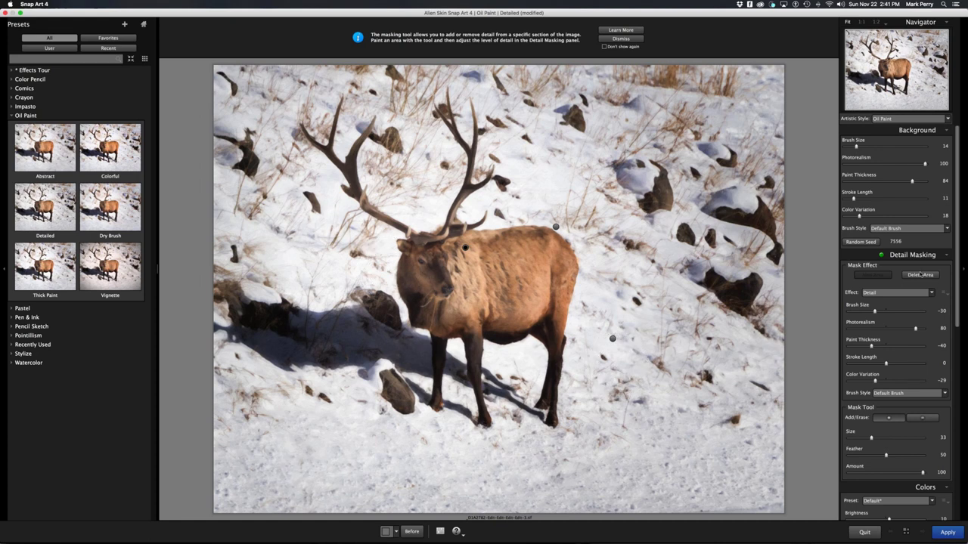
Step: Remove the existing detail area and apply the Oil Paint Detailed preset
left_click(920, 275)
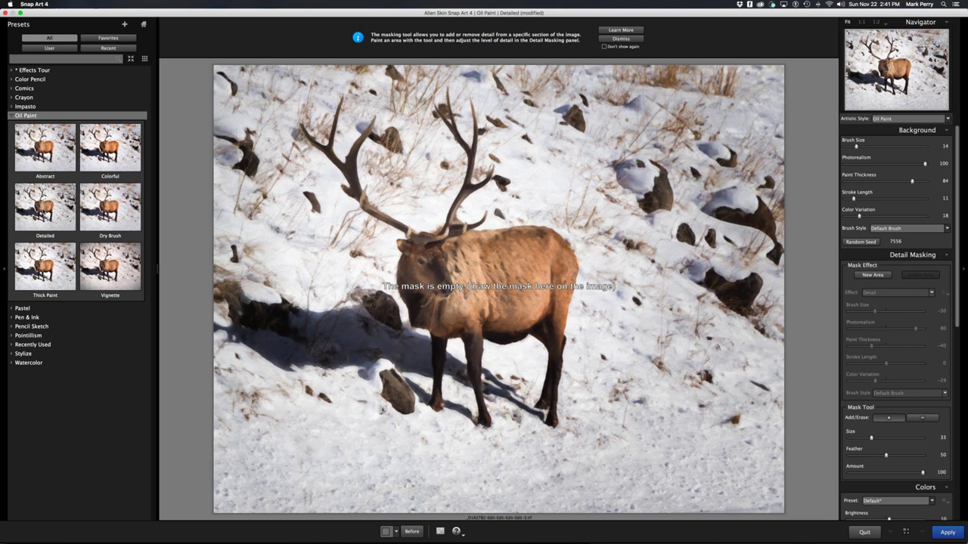
left_click(45, 205)
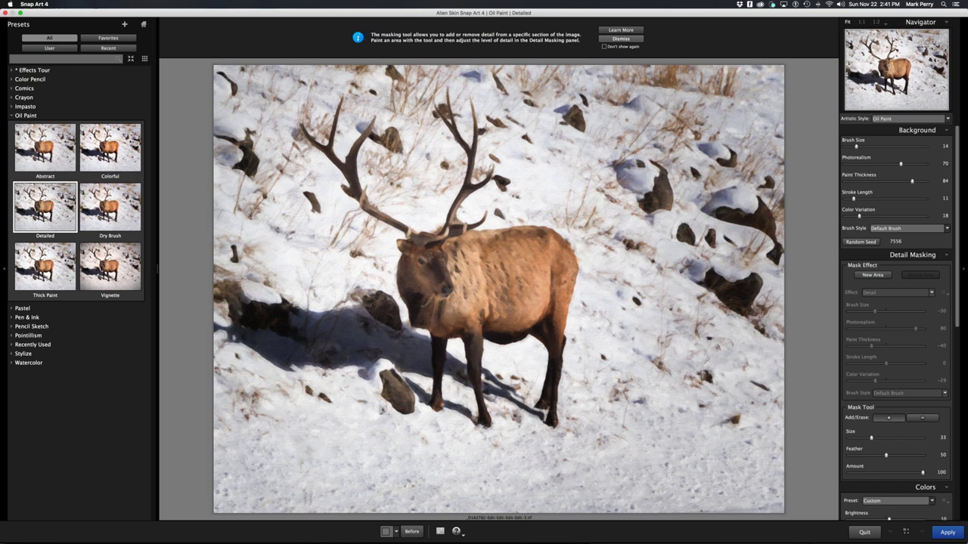
left_click(621, 38)
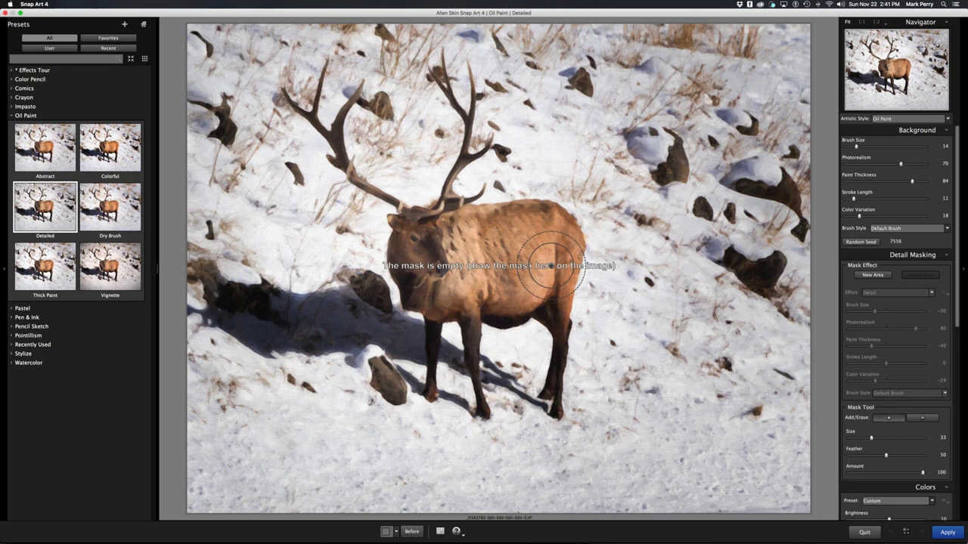
Step: Paint a new detail mask area over the elk's head, neck and chest
left_click(873, 276)
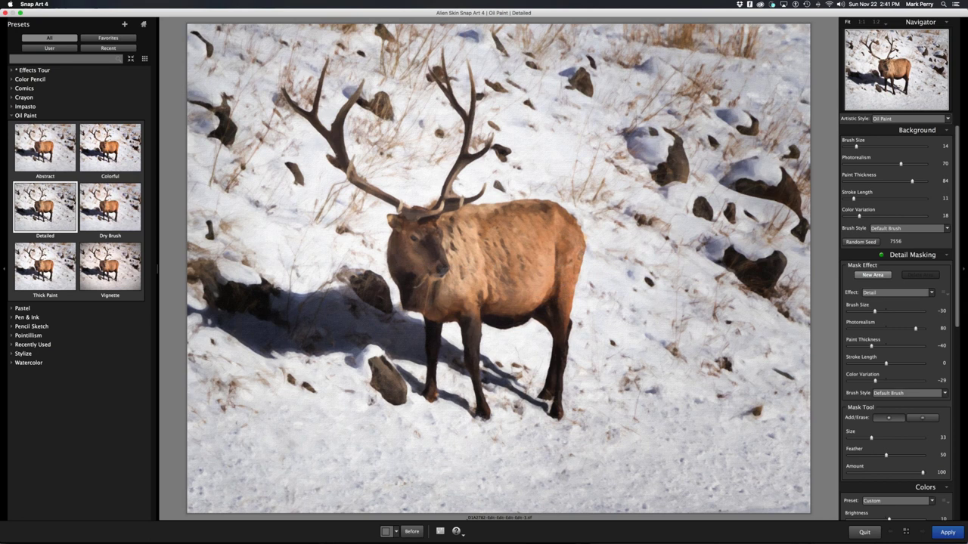
left_click_drag(413, 212, 461, 268)
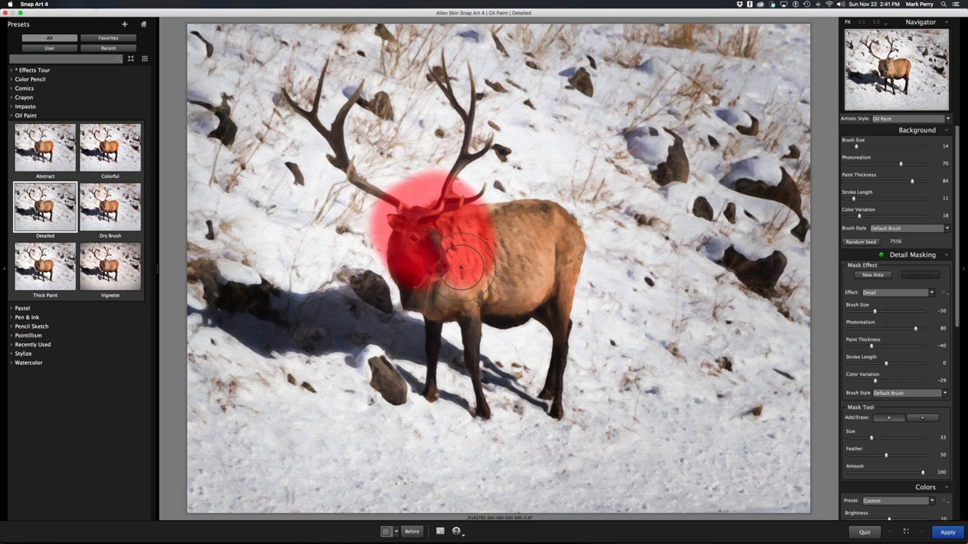
left_click_drag(461, 269, 385, 243)
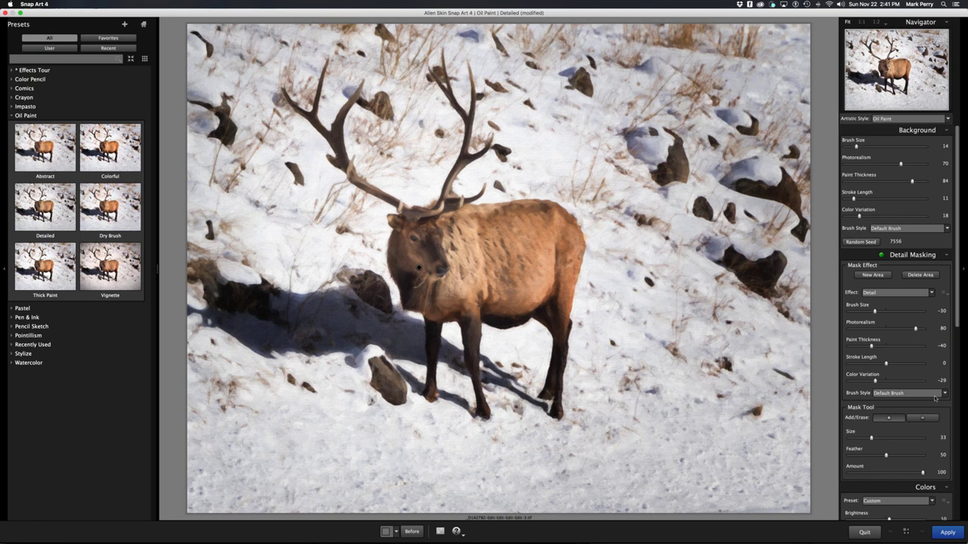
Step: Set the Canvas Preset to *Transparent and apply the oil painting back to Lightroom
scroll(932, 424, "down", 10)
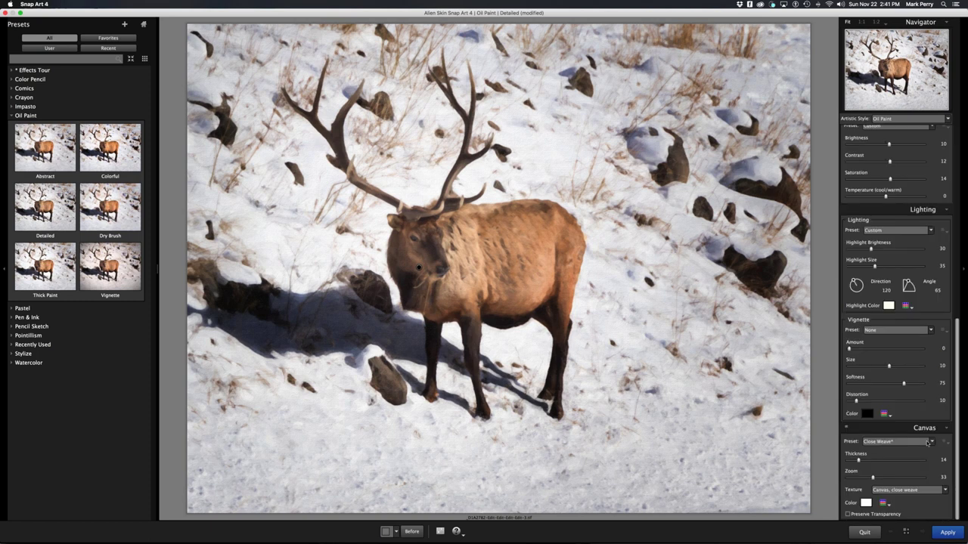
left_click(928, 442)
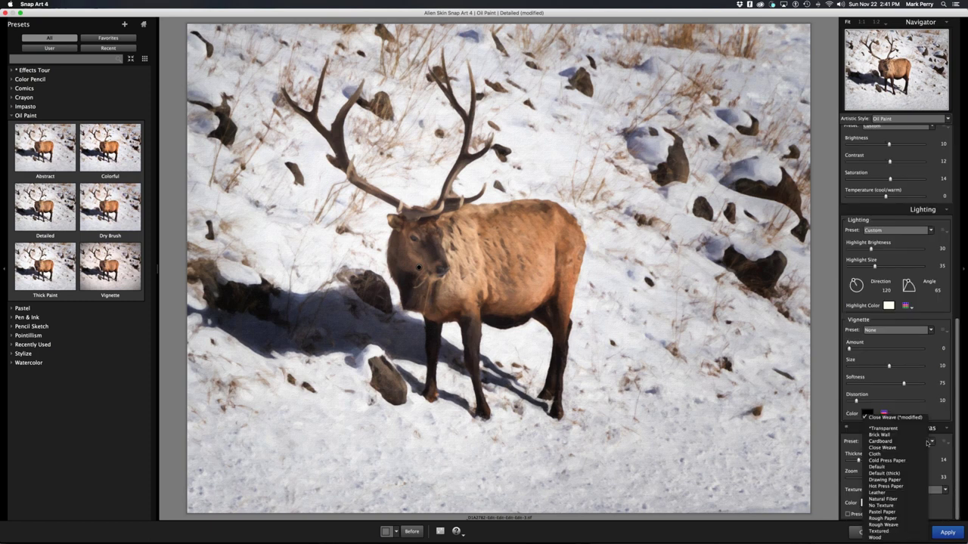
left_click(885, 429)
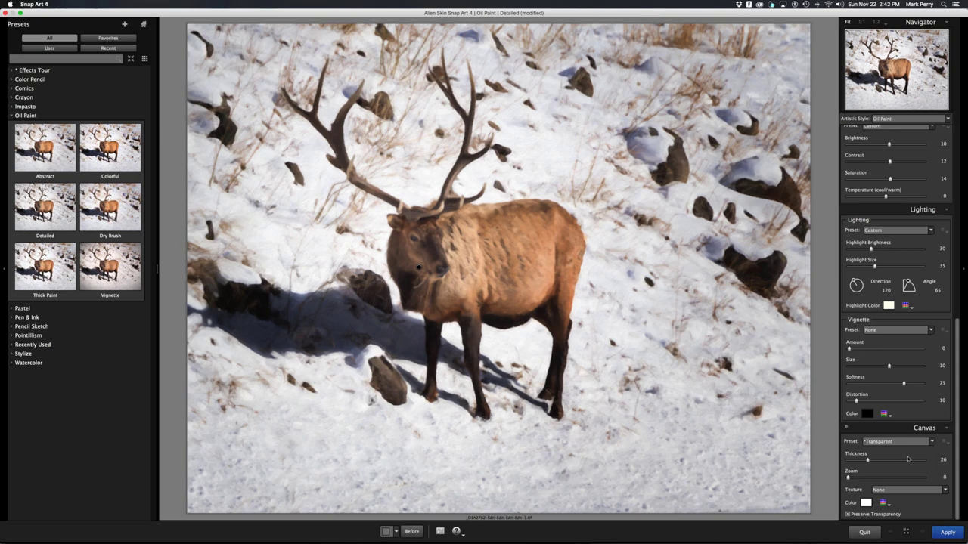
scroll(908, 454, "up", 5)
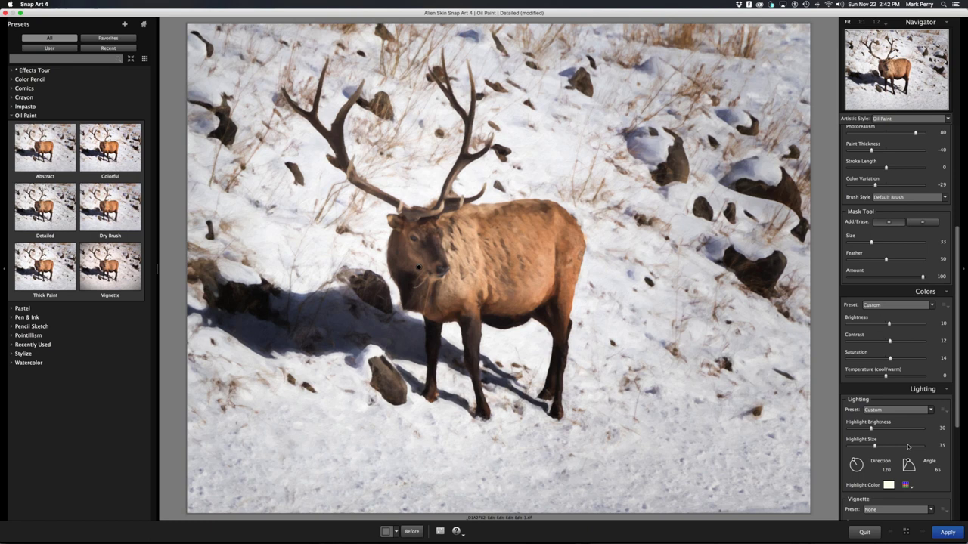
scroll(911, 363, "up", 4)
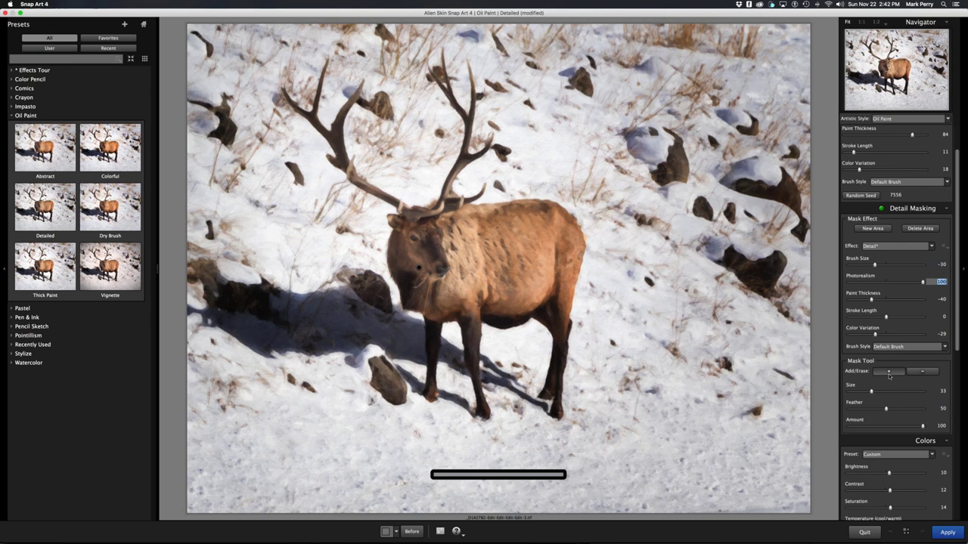
scroll(912, 409, "down", 3)
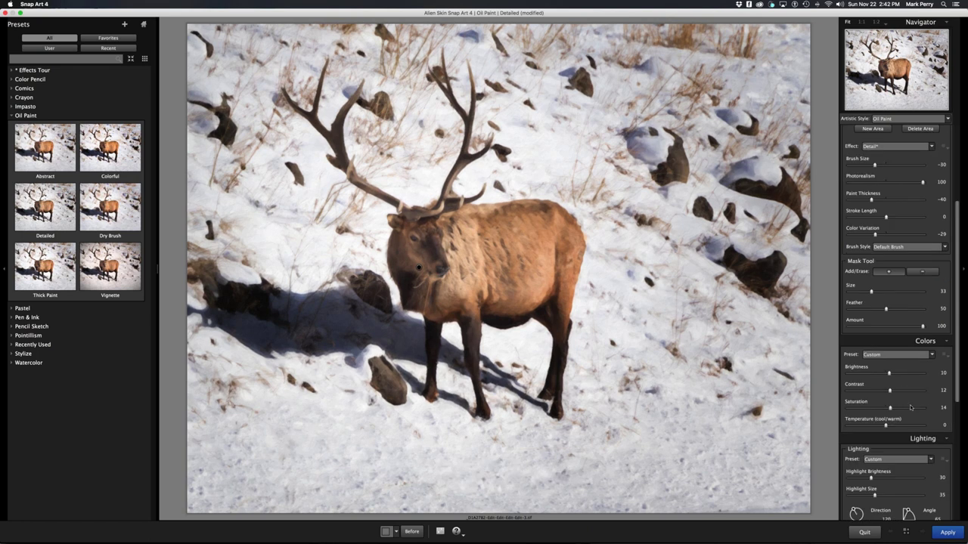
left_click(948, 532)
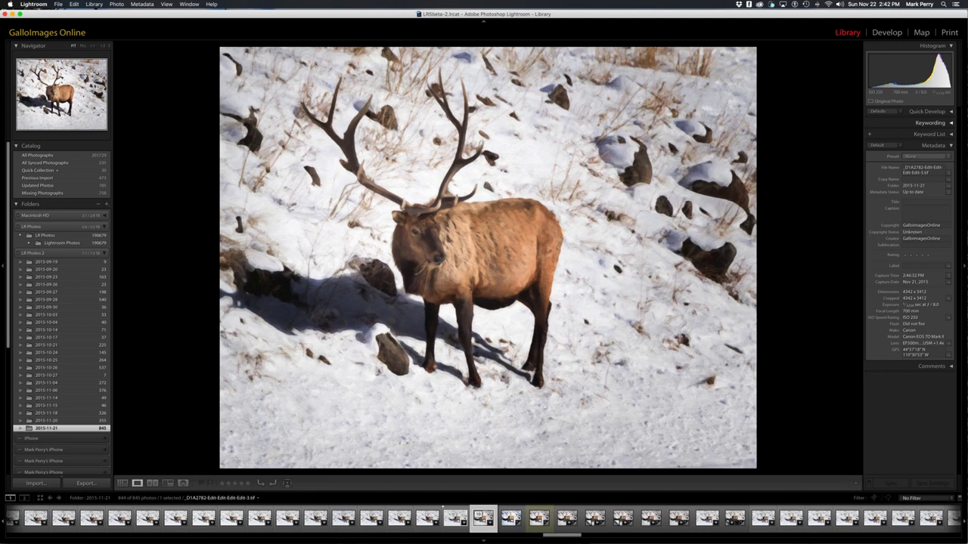
Step: In Develop, reset Shadows to zero and briefly open then close the Adjustment Brush
left_click(887, 33)
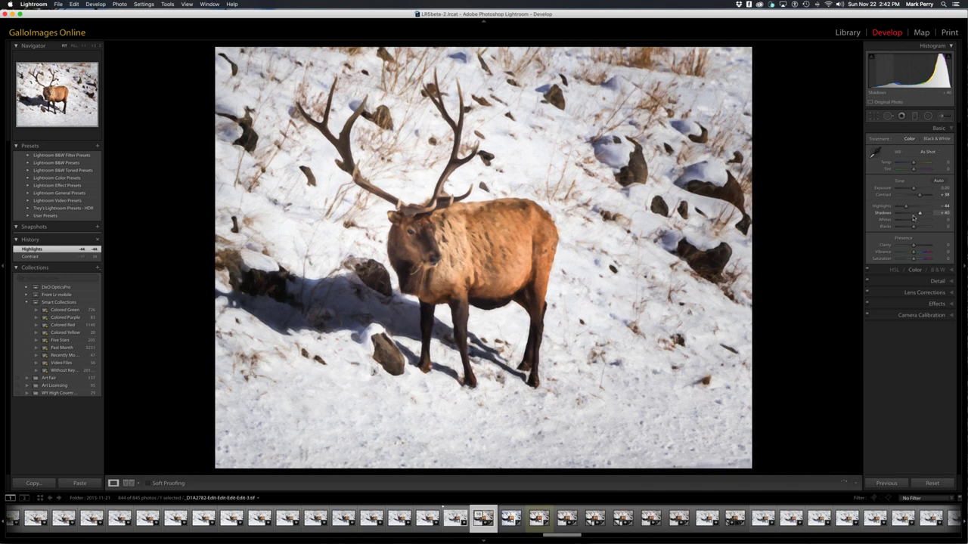
double_click(913, 218)
left_click(942, 115)
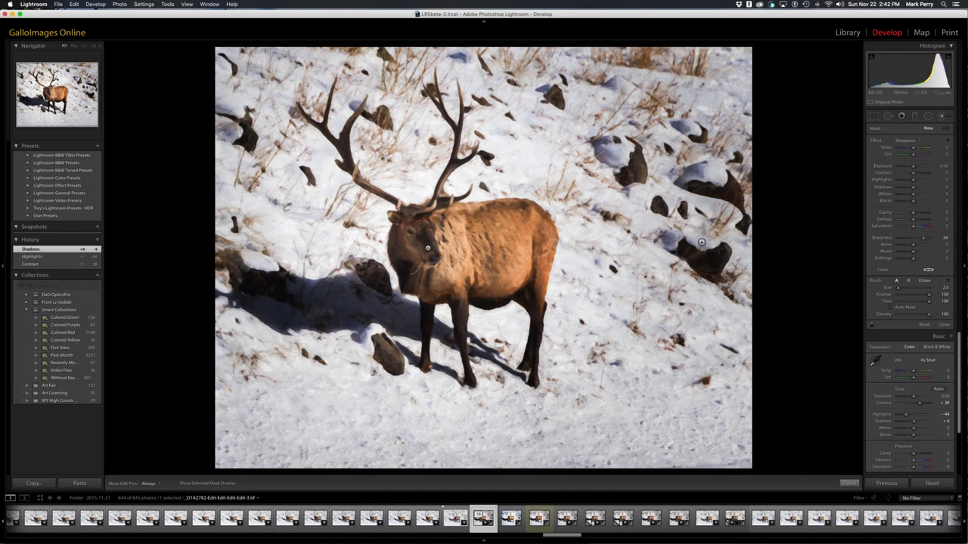
key("h")
key("k")
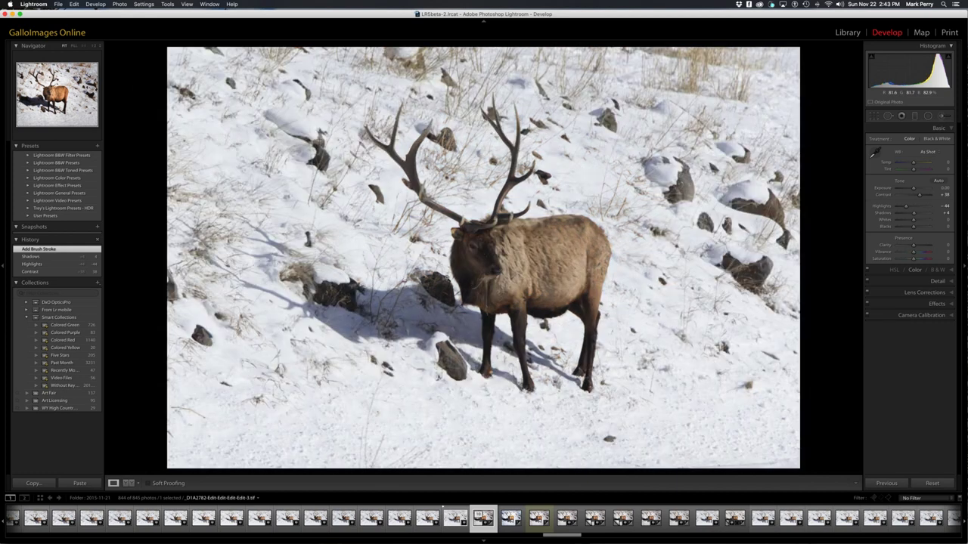
Step: Leave the before view and step back and forth through the painted elk versions
key("backslash")
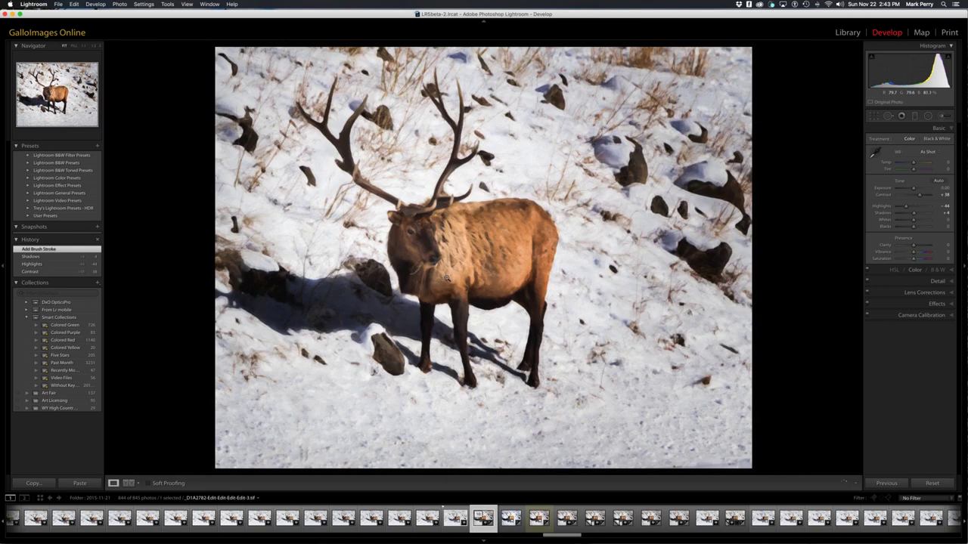
key("Right")
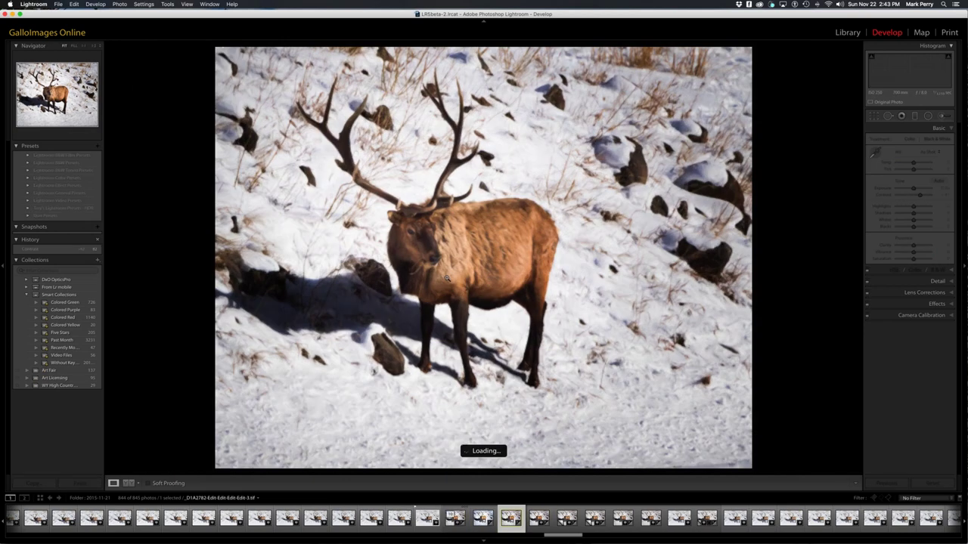
key("Left")
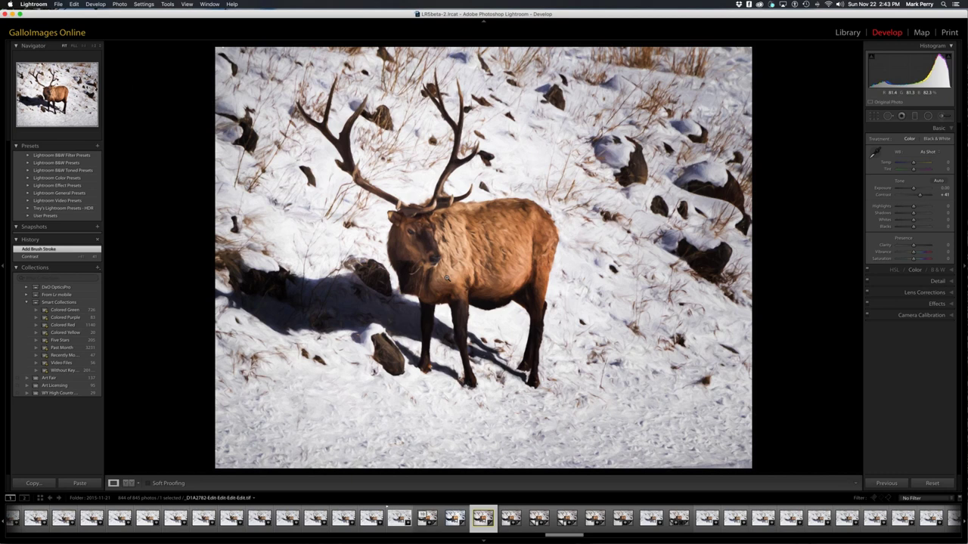
key("Right")
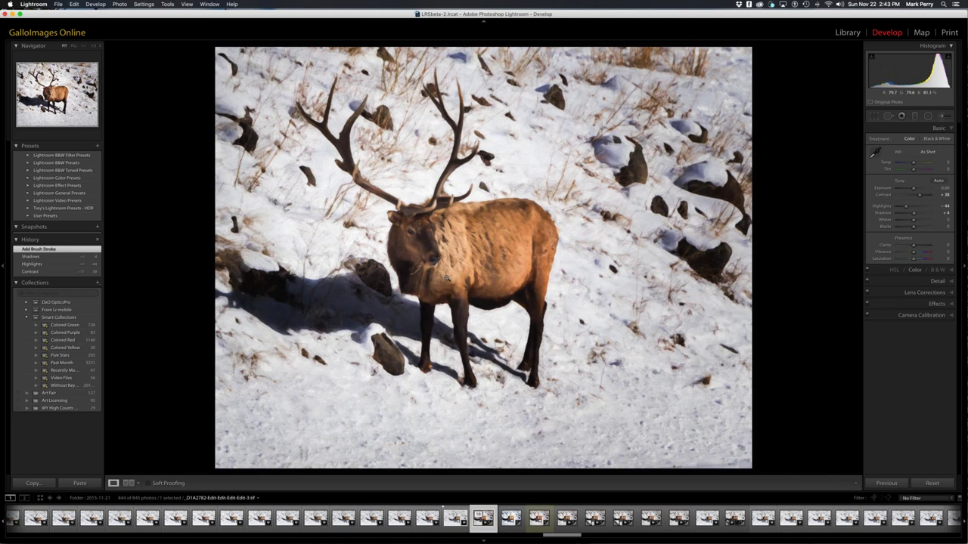
key("Right")
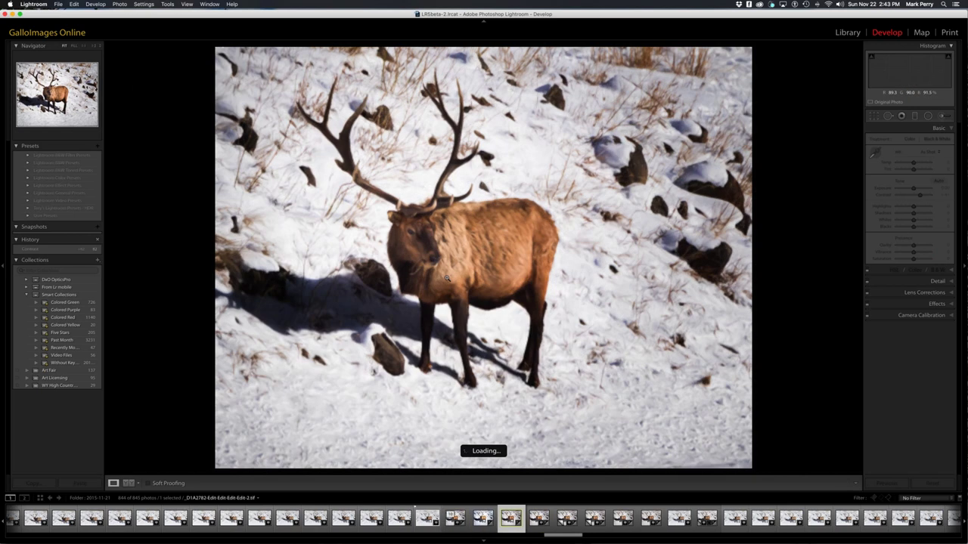
key("Left")
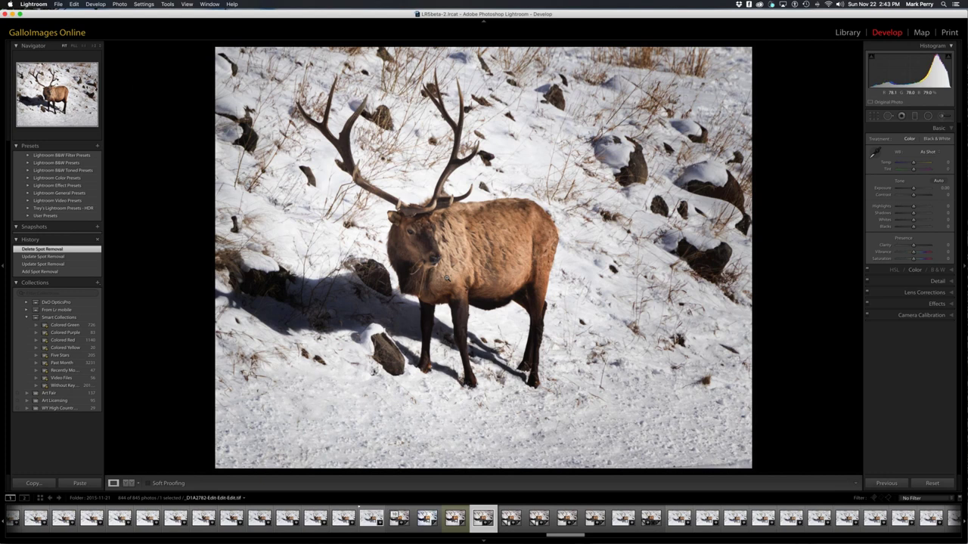
Step: Cool the higher-contrast brushstroke version's Temp slightly, then return to the painterly version
key("Right")
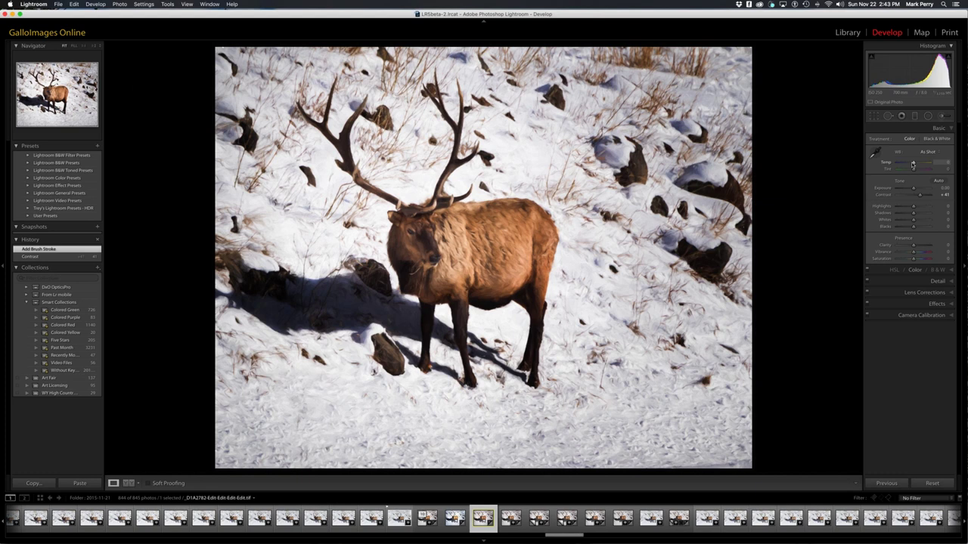
left_click_drag(913, 164, 911, 163)
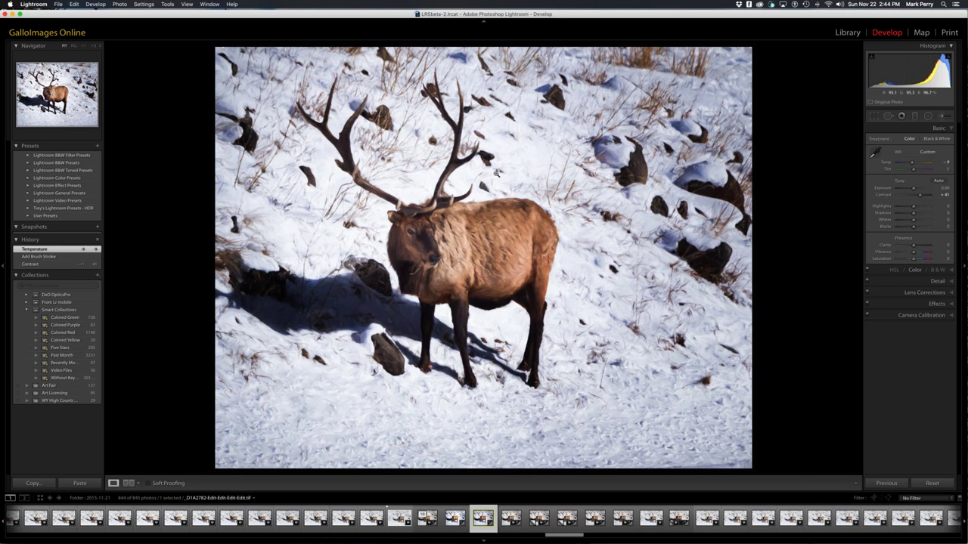
key("Left")
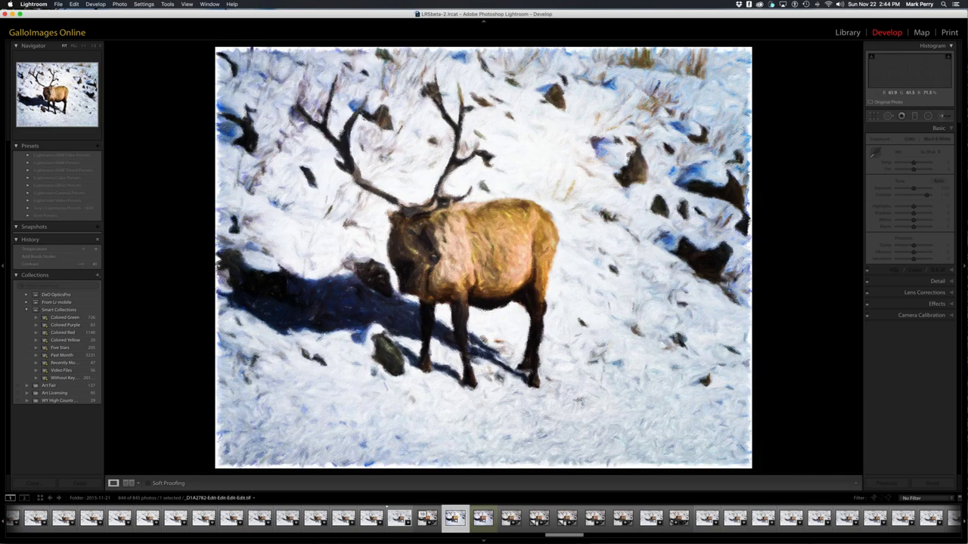
Step: Create a virtual copy of the unpainted elk photo and edit it in Photoshop CC with Lightroom adjustments
key("Right")
right_click(560, 176)
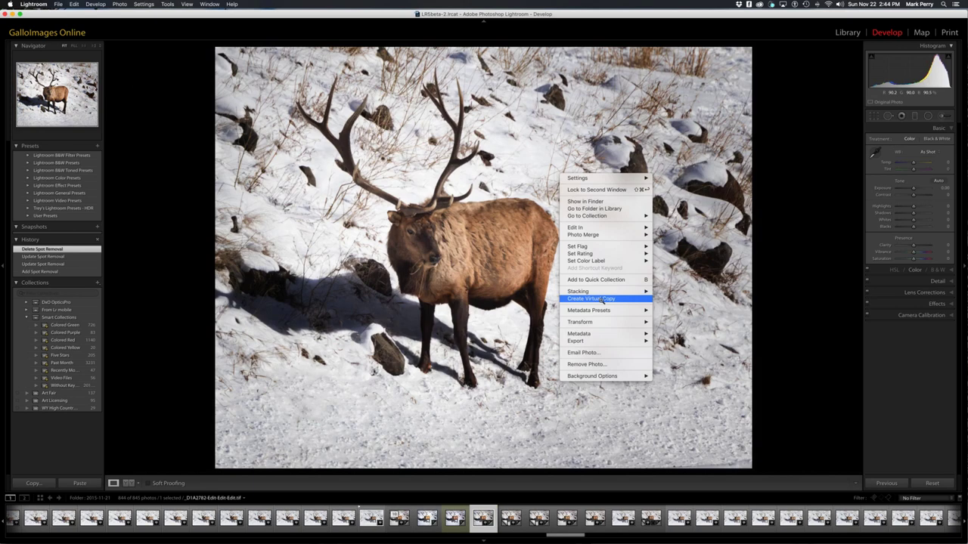
left_click(602, 300)
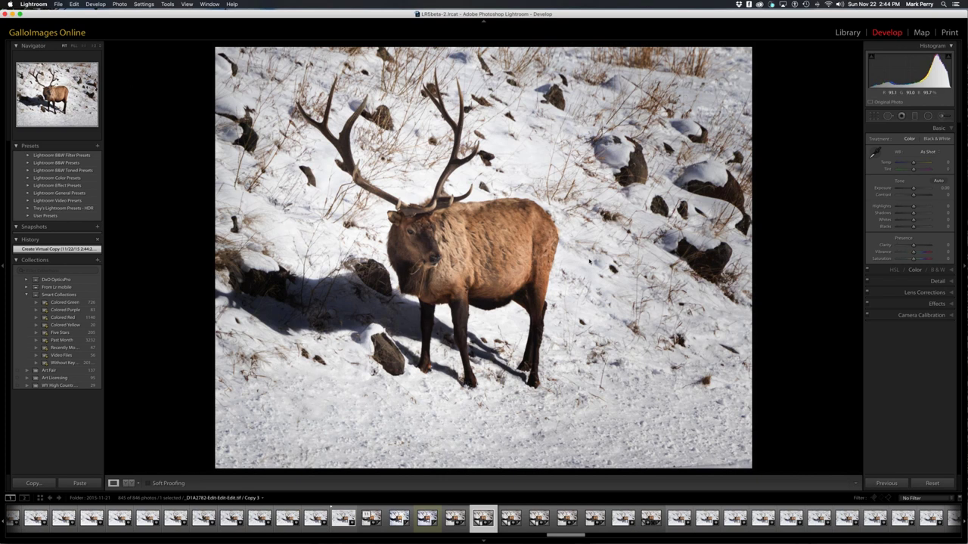
key("super+e")
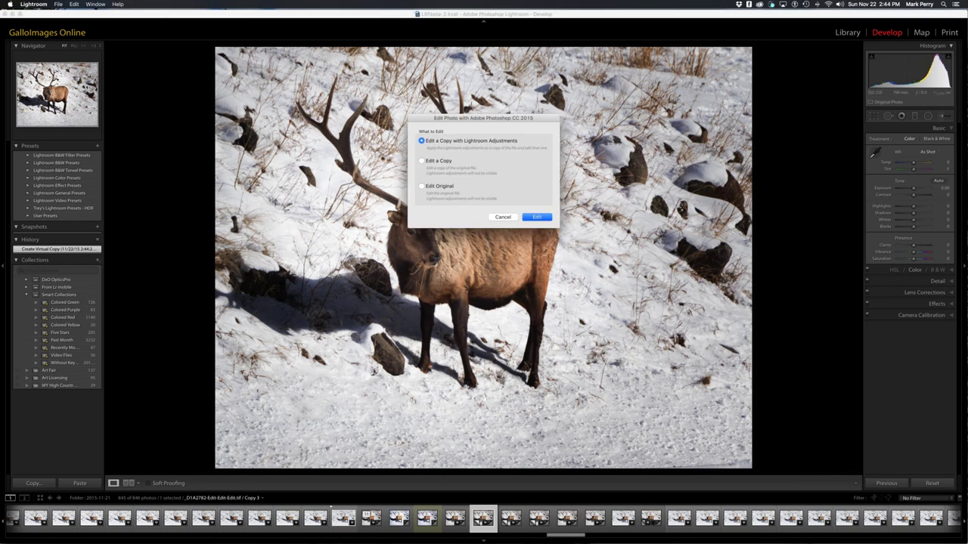
key("Return")
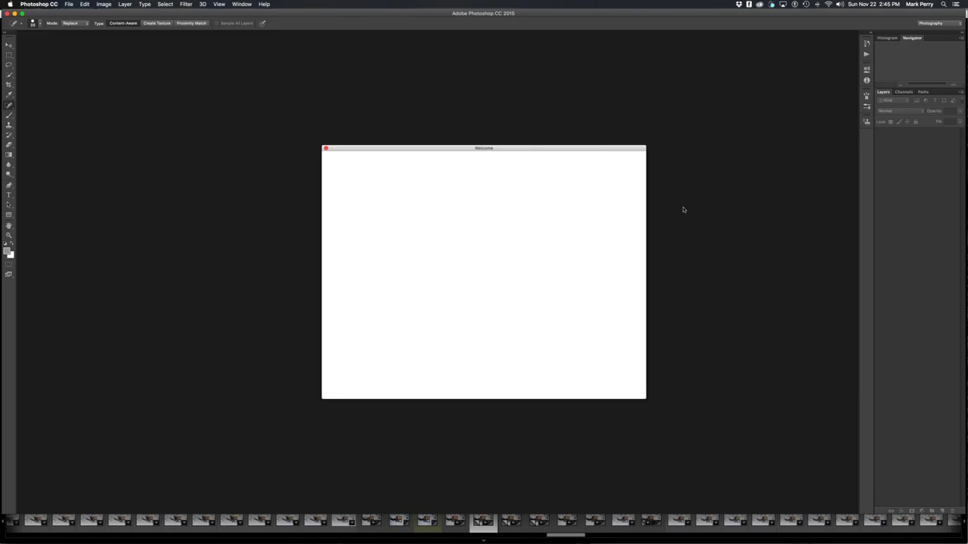
Step: Dismiss Photoshop's Welcome window and look over the Filter > AKVIS submenu without applying anything
key("Escape")
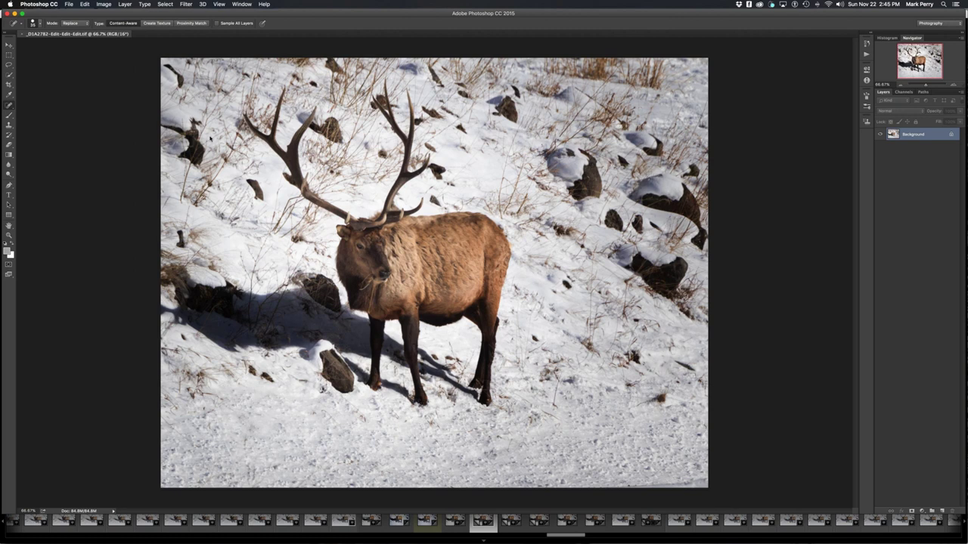
left_click(185, 4)
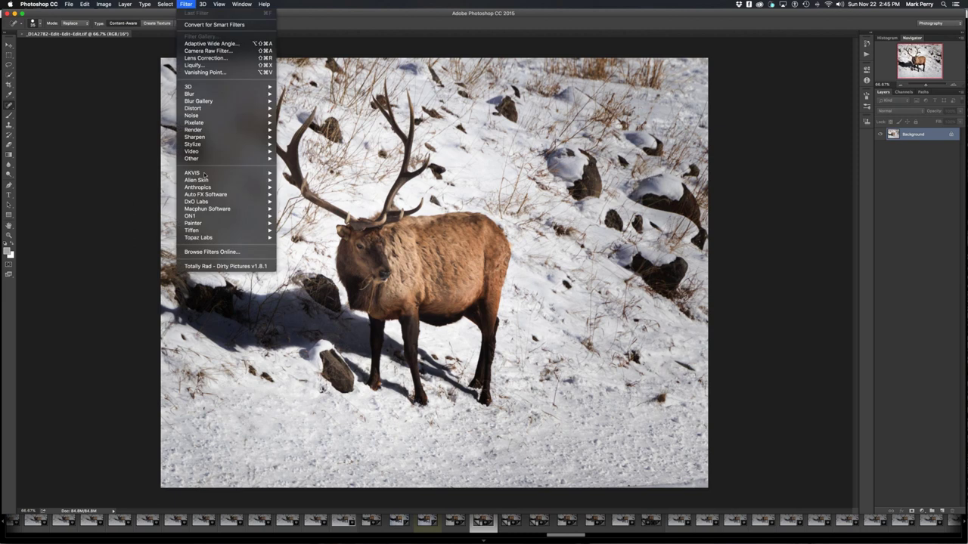
mouse_move(204, 174)
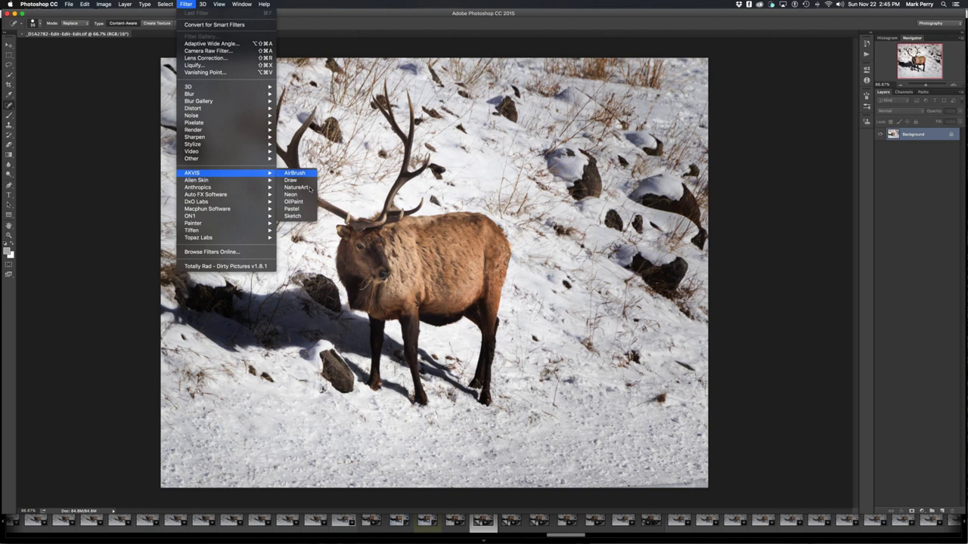
left_click(480, 191)
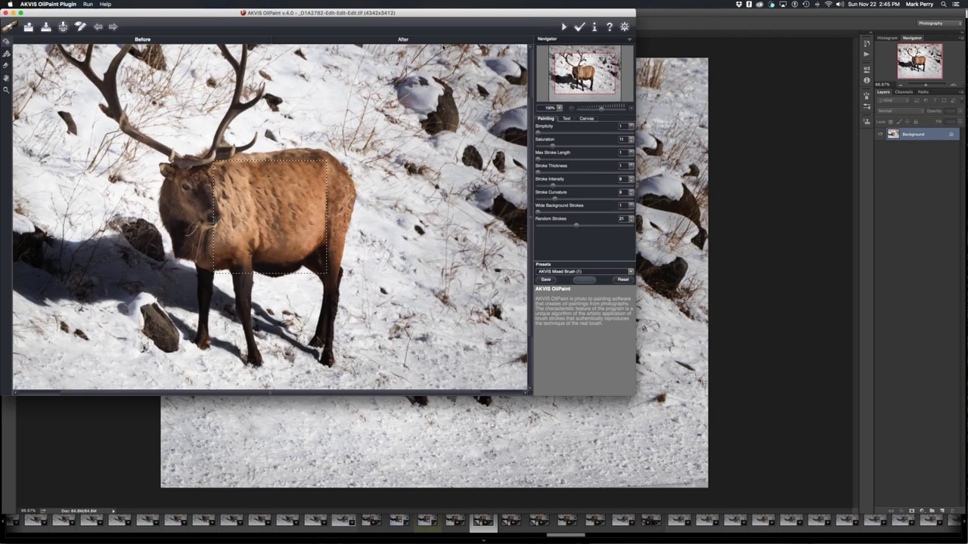
Step: Fit the whole elk photo in the AKVIS OilPaint preview and centre the frame on the elk
left_click(550, 108)
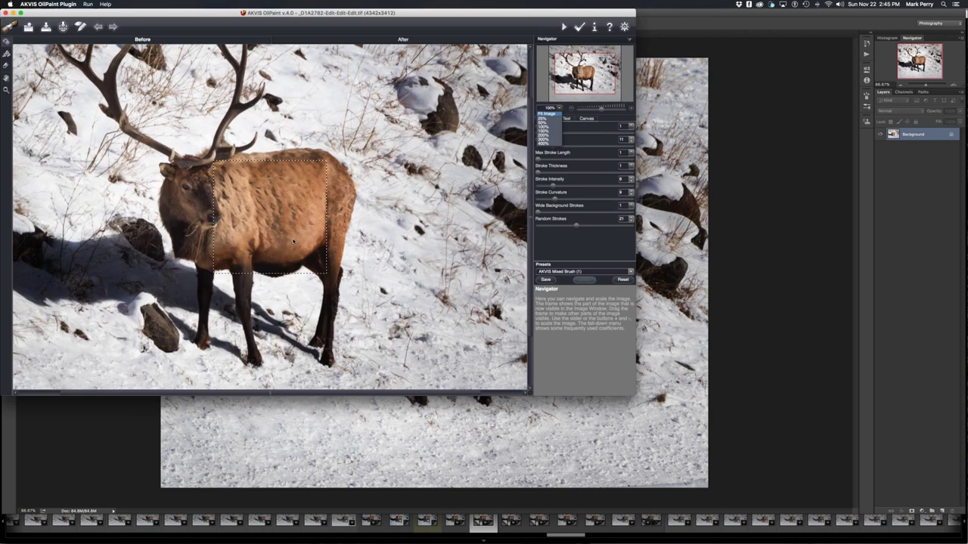
key("Return")
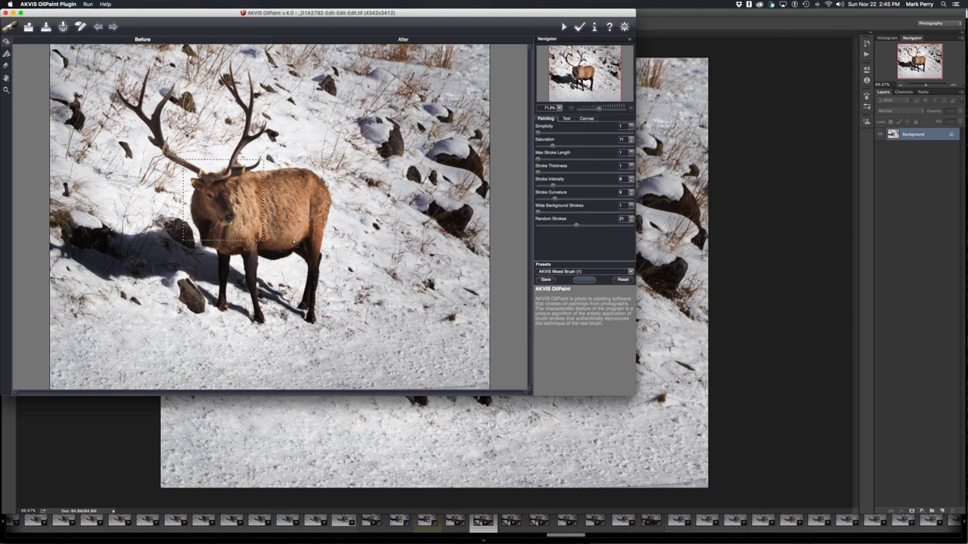
left_click_drag(296, 243, 294, 241)
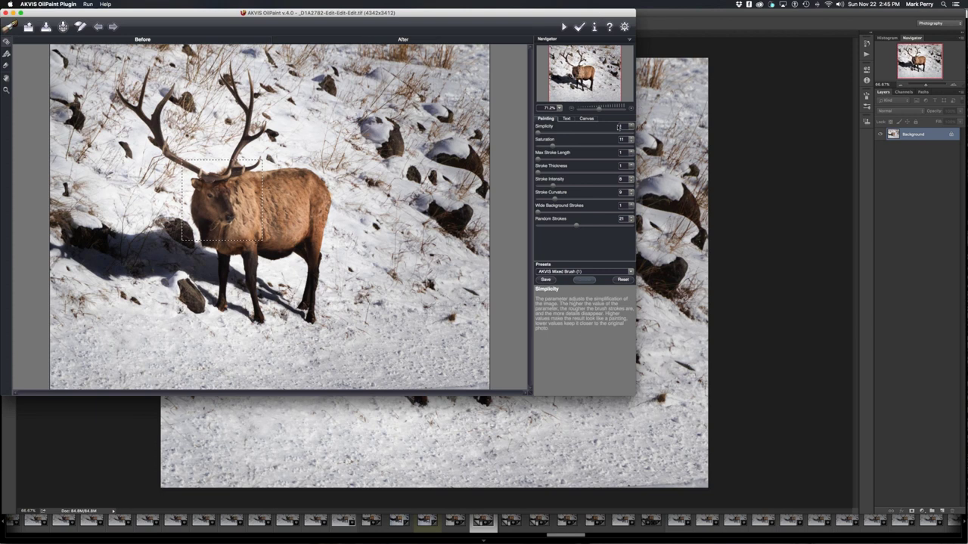
Step: Set Simplicity to 2 and run the oil-paint render on the elk
type("0")
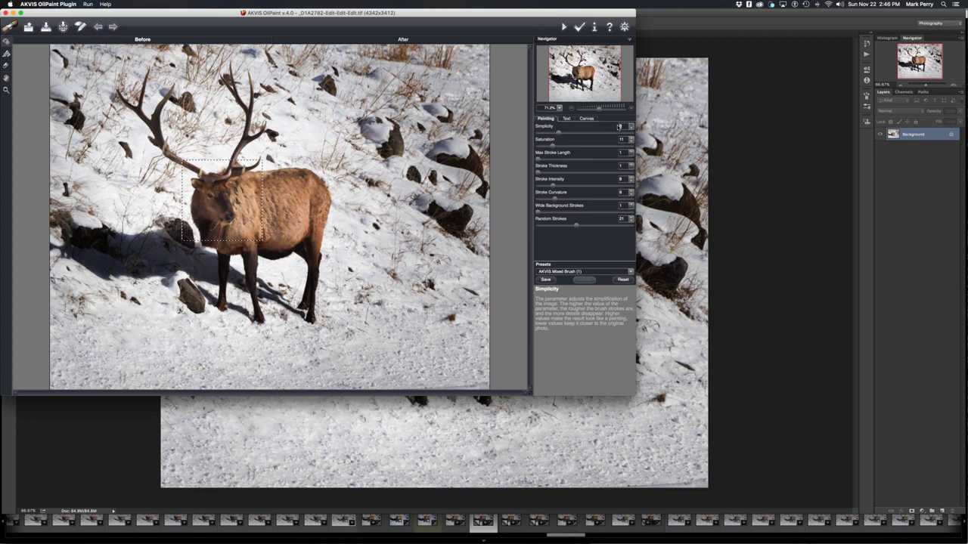
type("3")
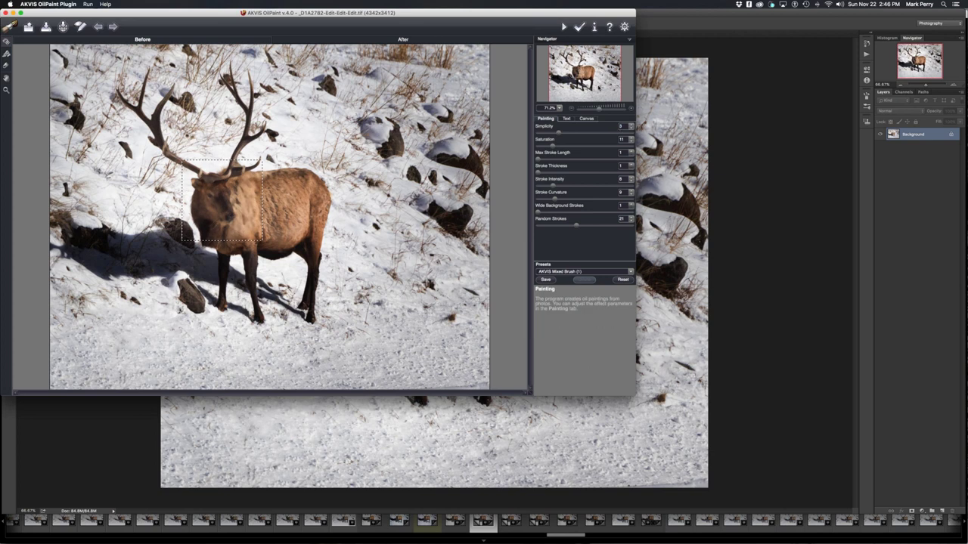
left_click(630, 127)
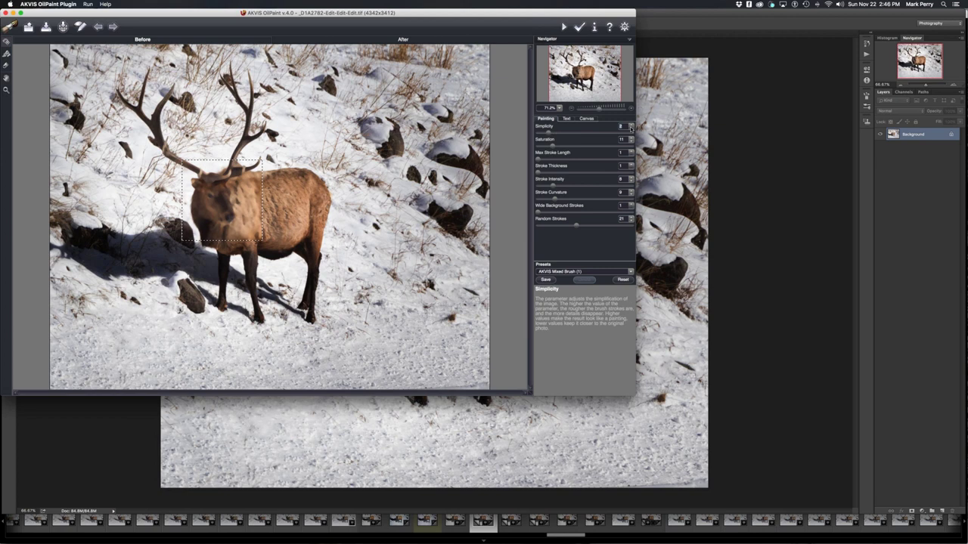
left_click(630, 126)
type("1")
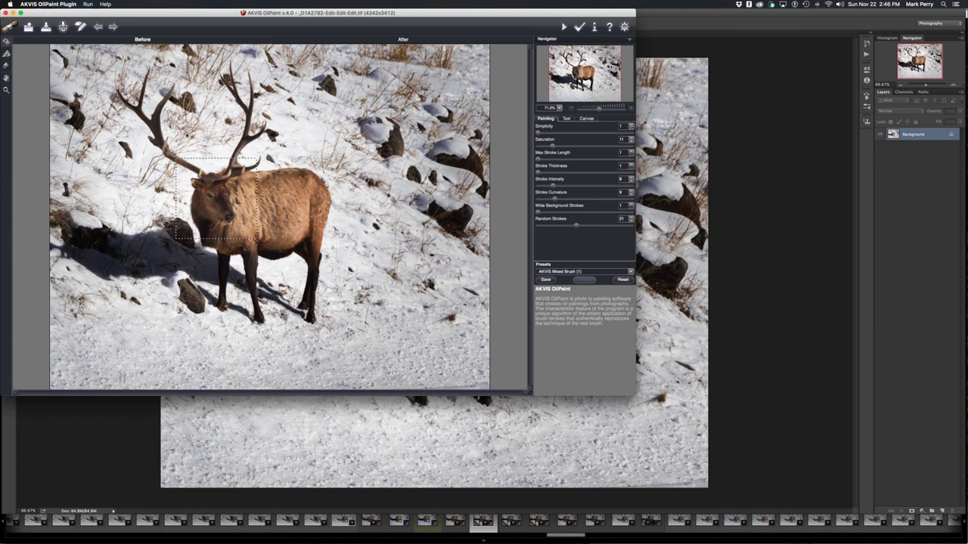
left_click(630, 126)
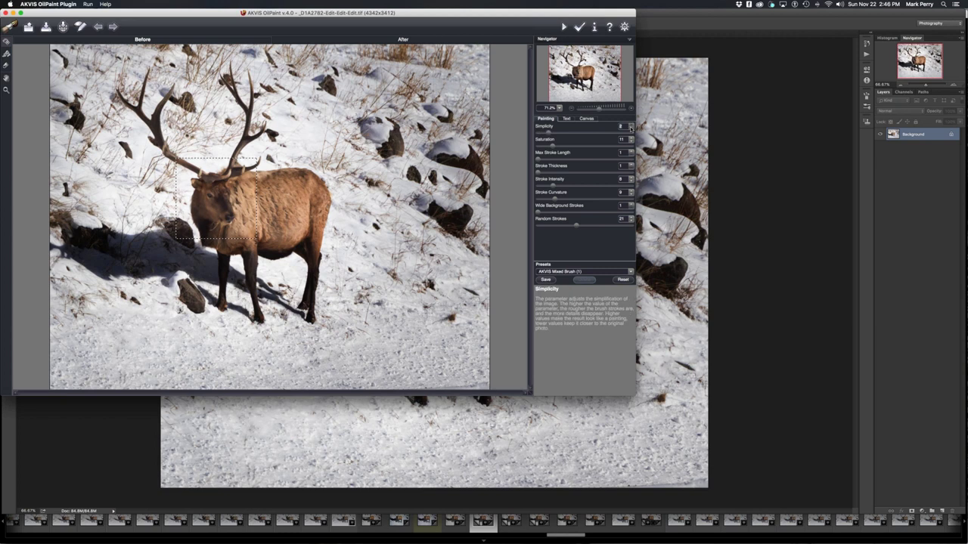
left_click(407, 39)
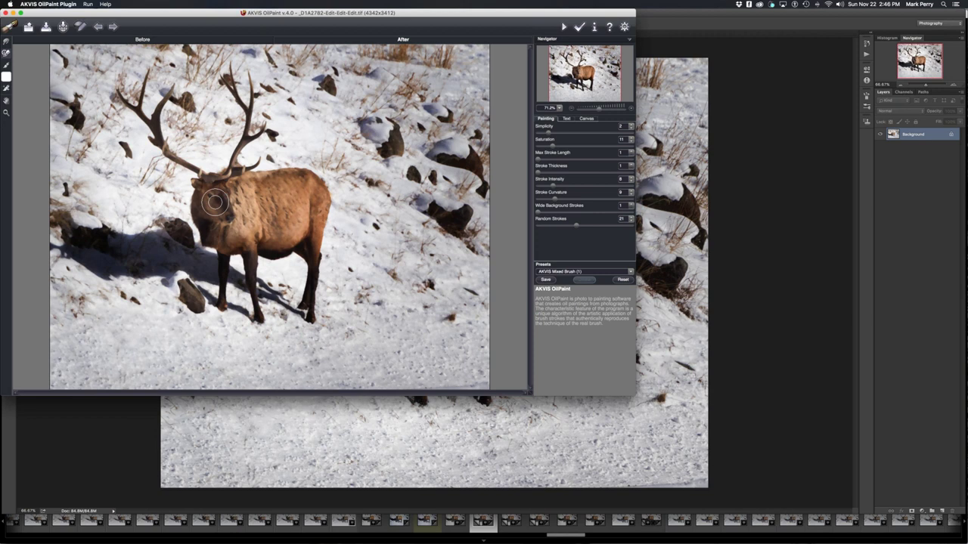
Step: Raise the History brush strength to 74% and restore parts of the elk toward the original
right_click(186, 150)
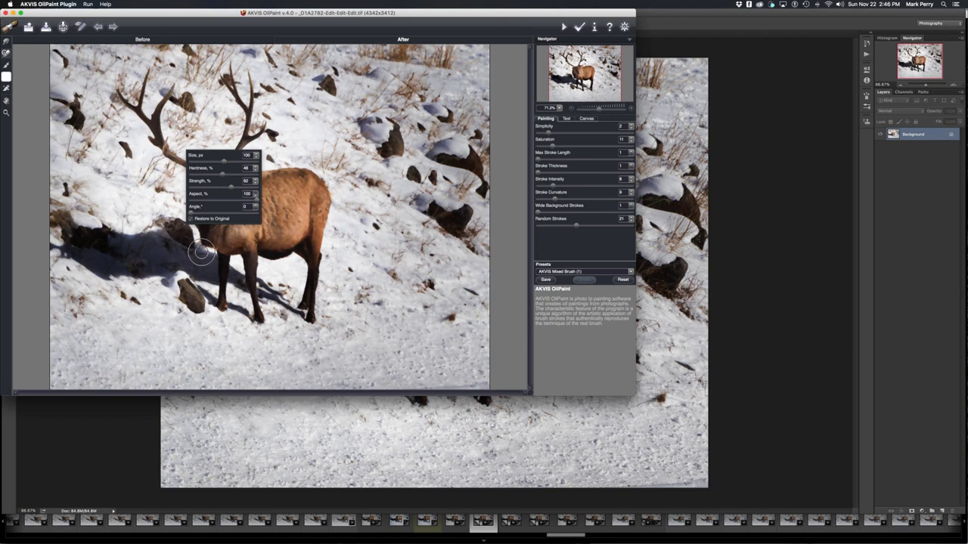
left_click(202, 253)
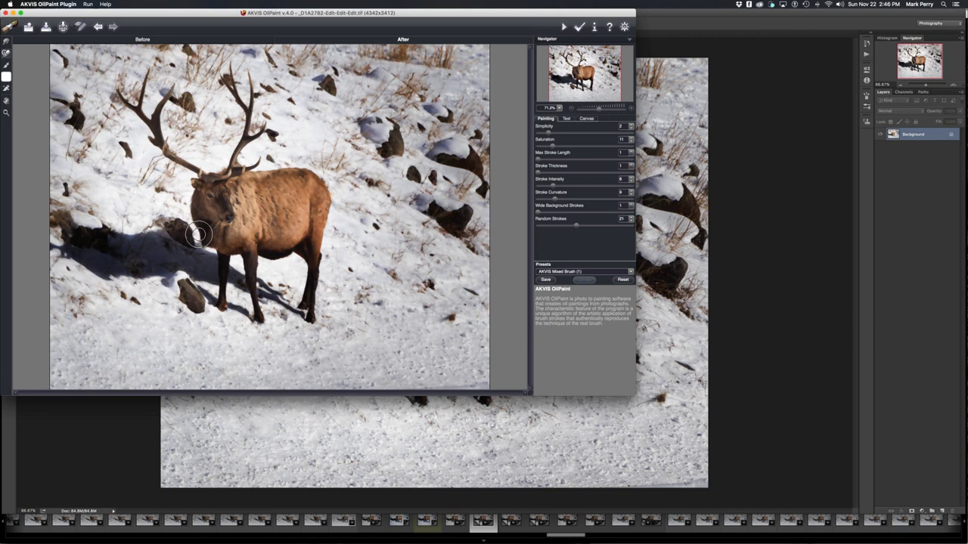
right_click(198, 235)
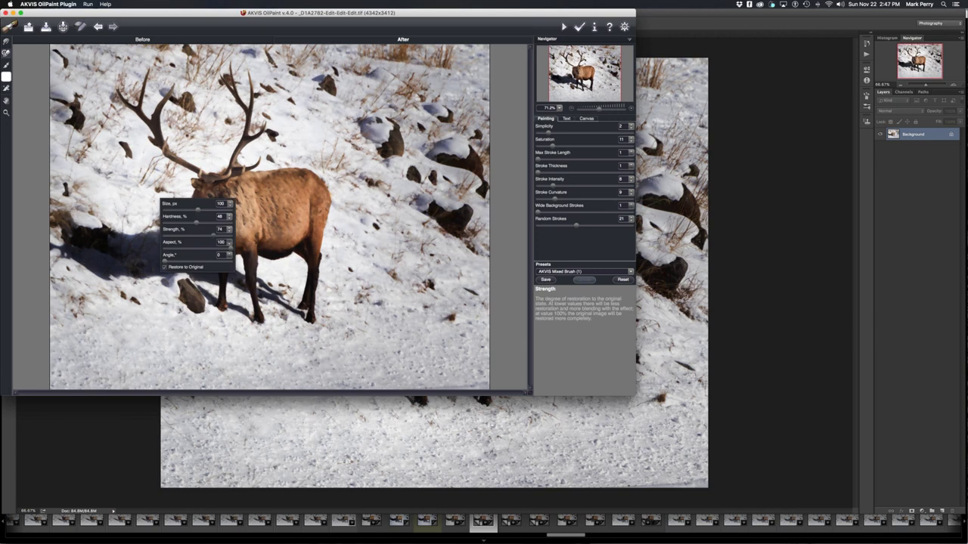
key("Return")
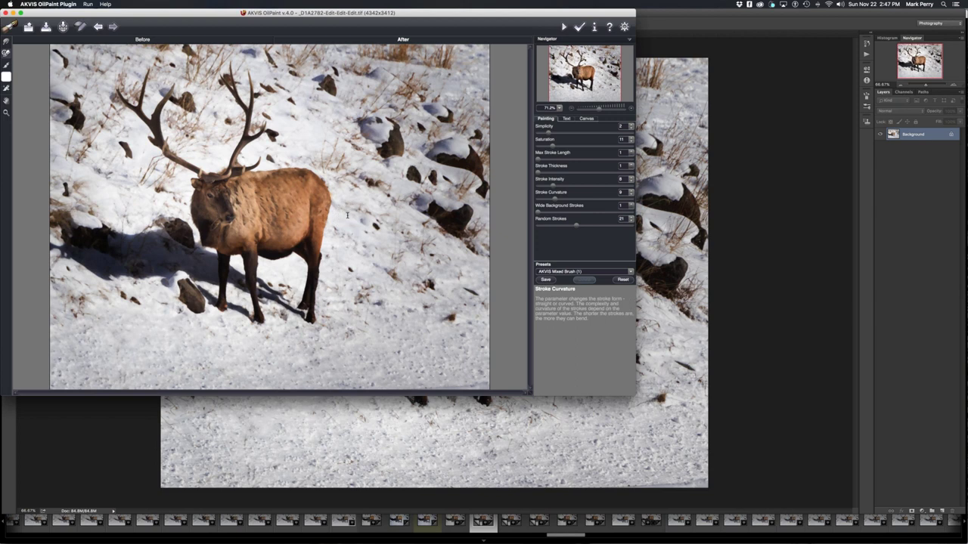
left_click(582, 271)
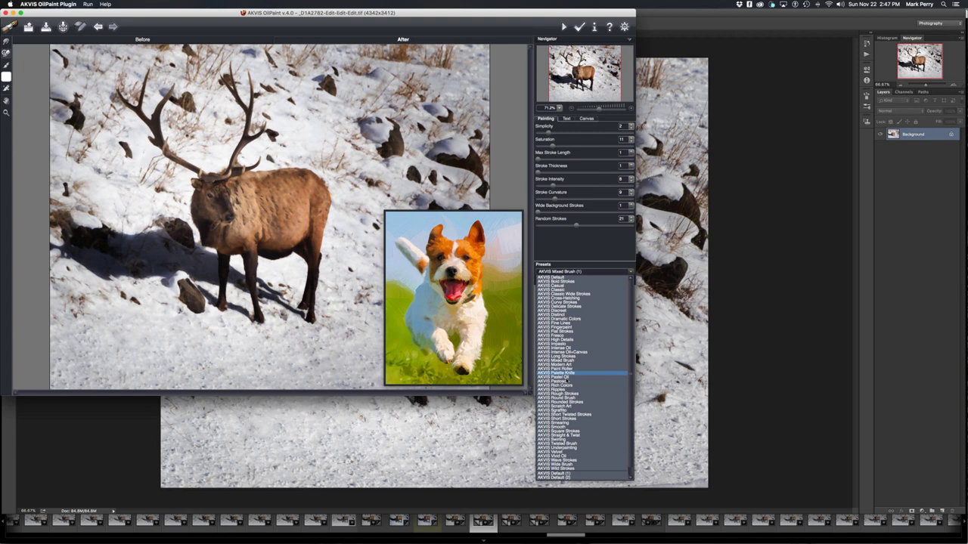
Step: Browse the OilPaint presets but keep AKVIS Mixed Brush (1) selected
left_click(613, 260)
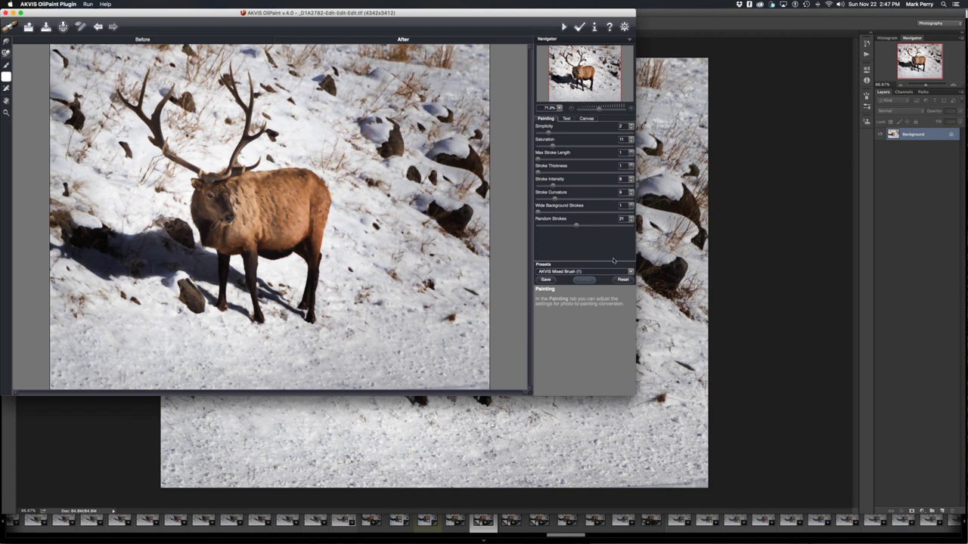
left_click(613, 271)
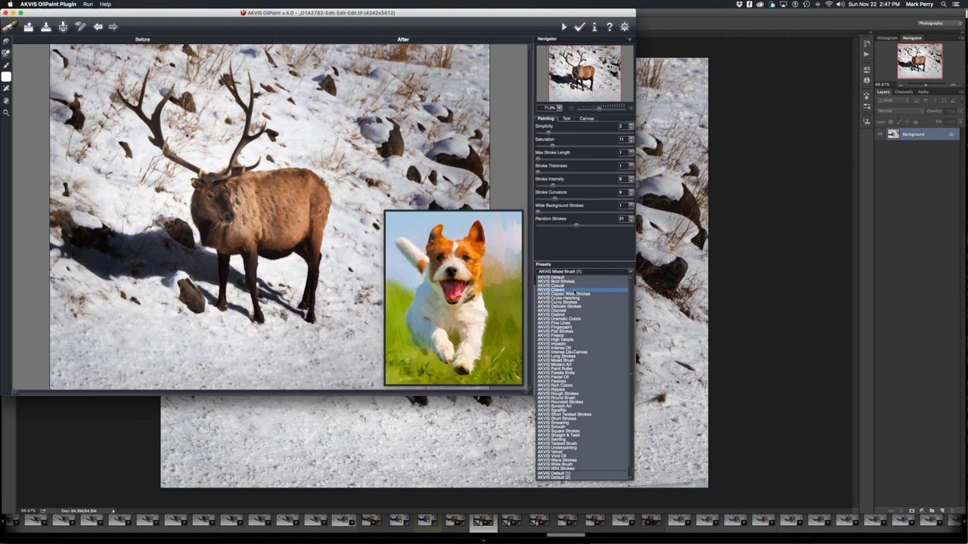
key("Down")
key("Down")
left_click(604, 239)
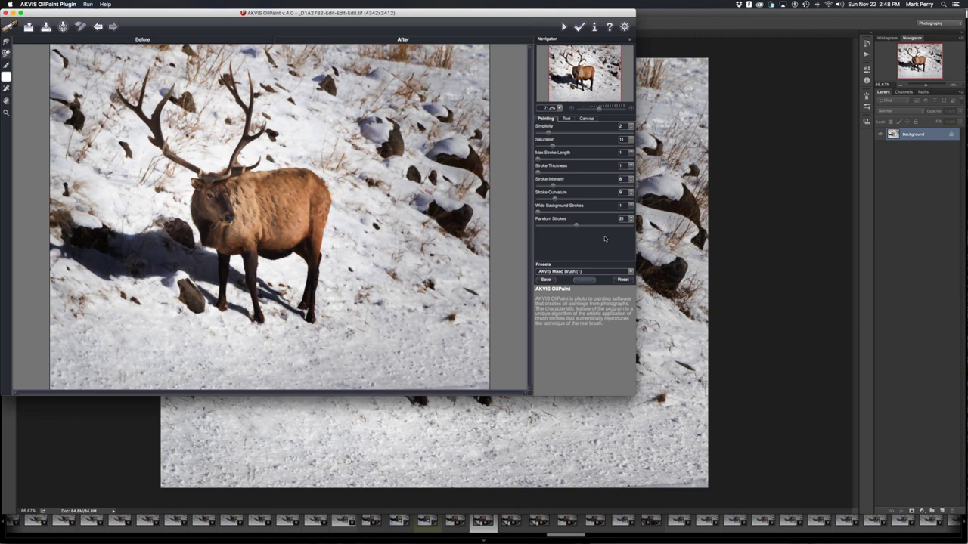
left_click(48, 4)
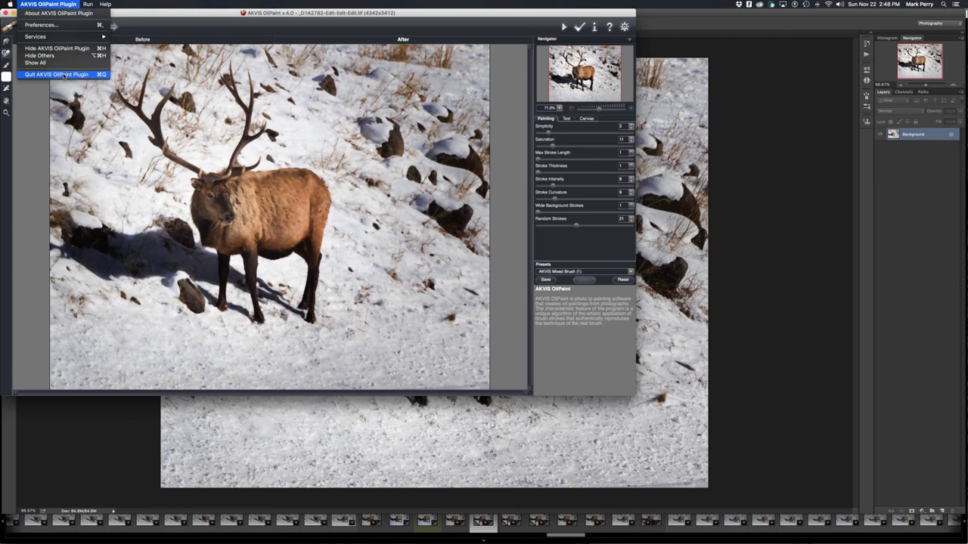
Step: Quit OilPaint and fade the oil-paint effect on the elk to 79% opacity
left_click(57, 74)
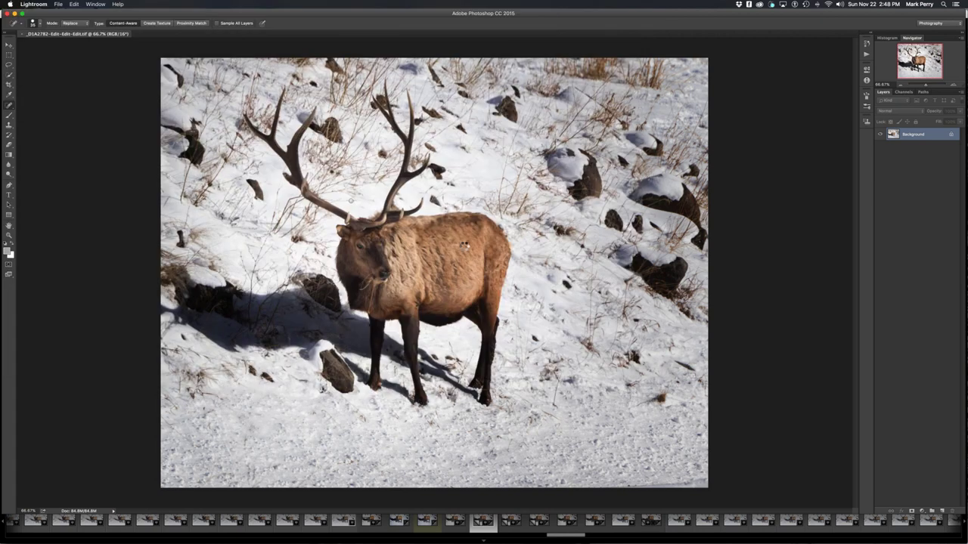
mouse_move(794, 535)
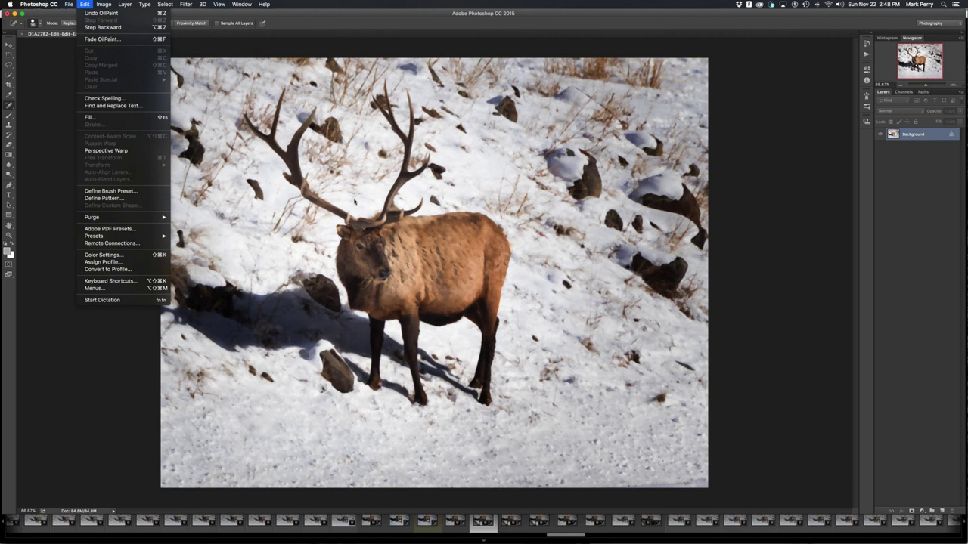
key("Escape")
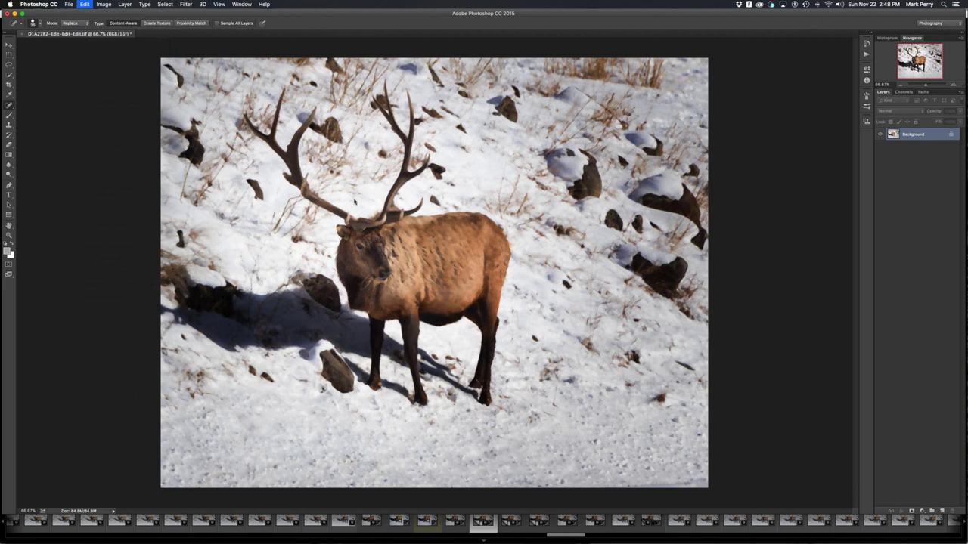
key("super+shift+f")
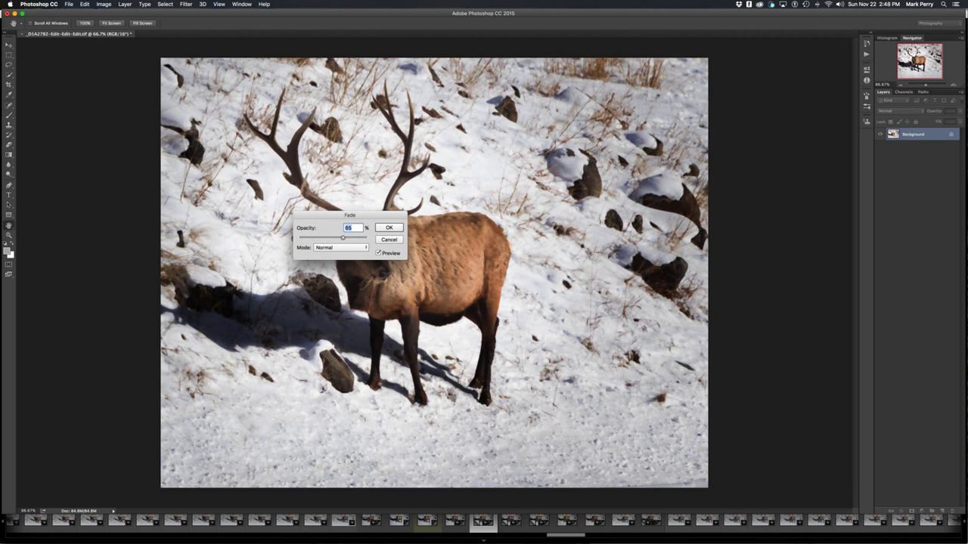
key("Return")
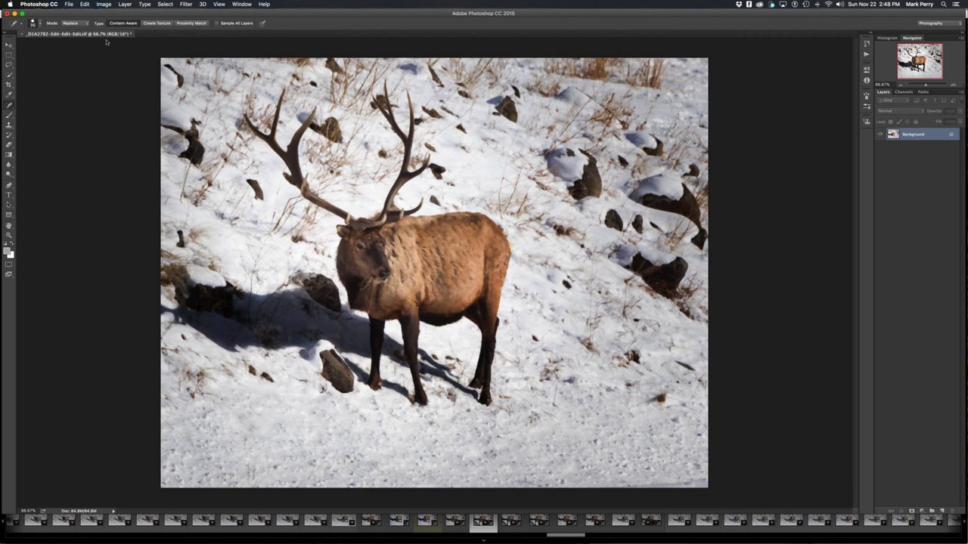
key("super+shift+f")
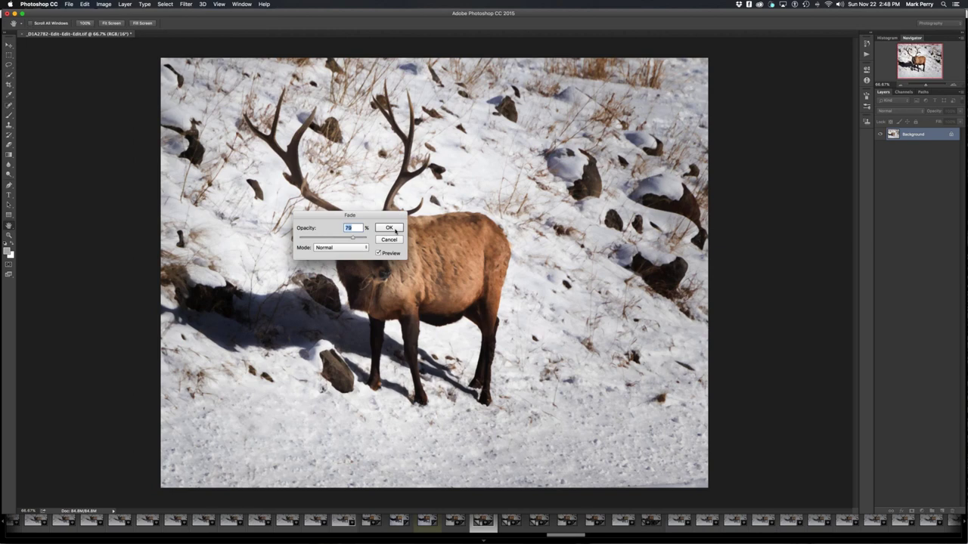
left_click(395, 230)
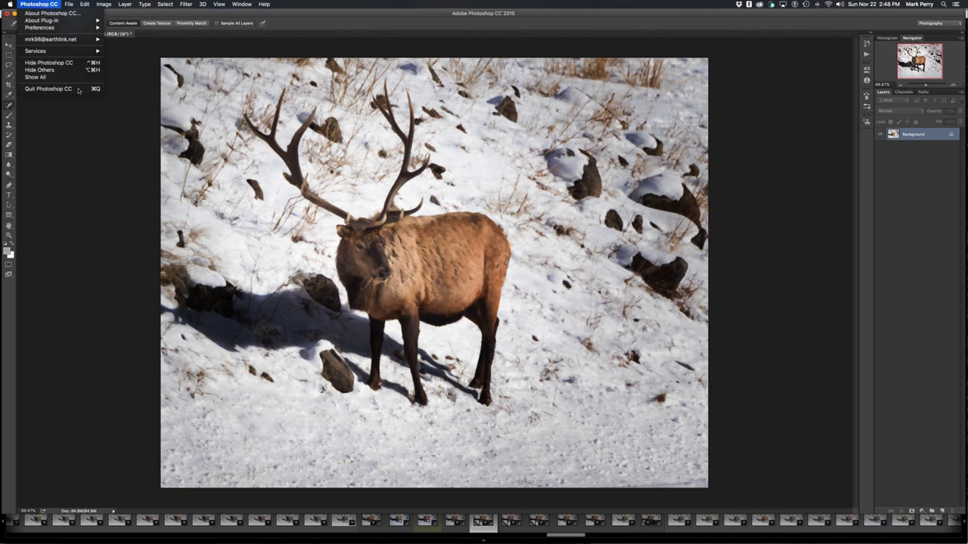
Step: Return to Lightroom, zoom in on the oil-painted elk's detail, then show the Library grid
left_click(78, 90)
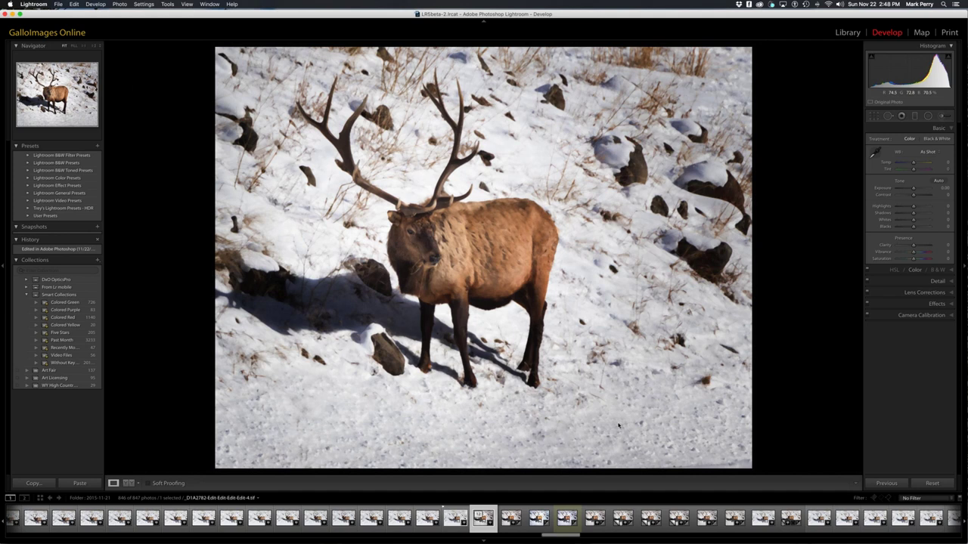
left_click(538, 378)
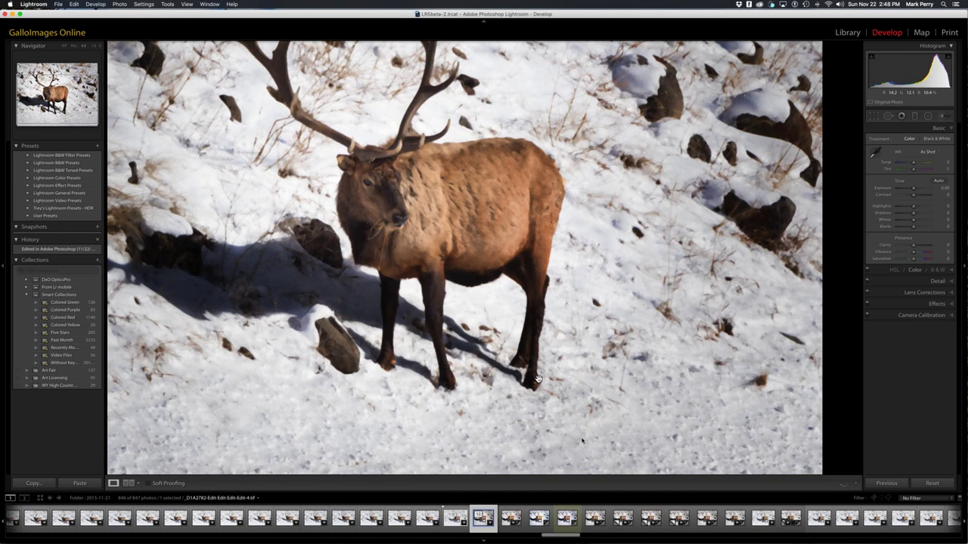
key("g")
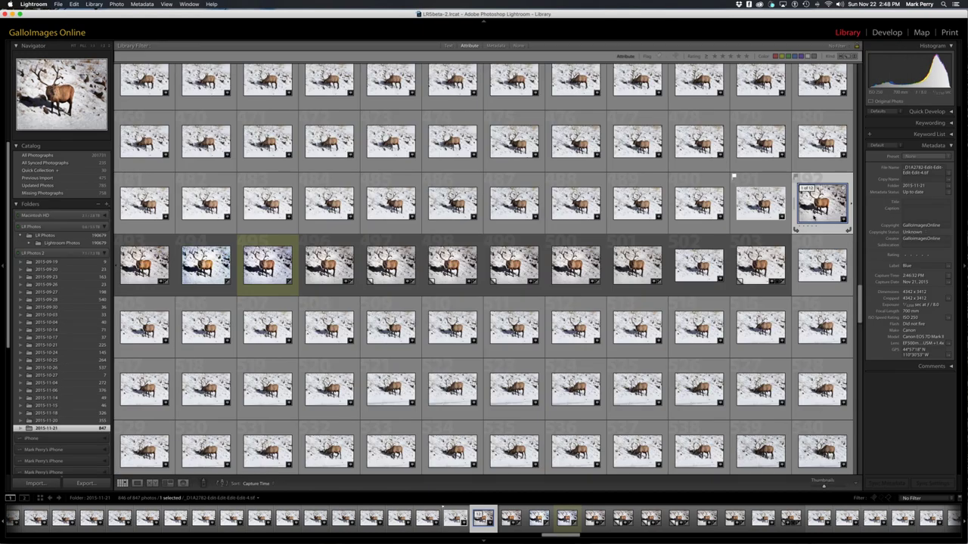
Step: Place the AKVIS oil-painted elk and the unpainted edit side by side in Compare view
double_click(815, 215)
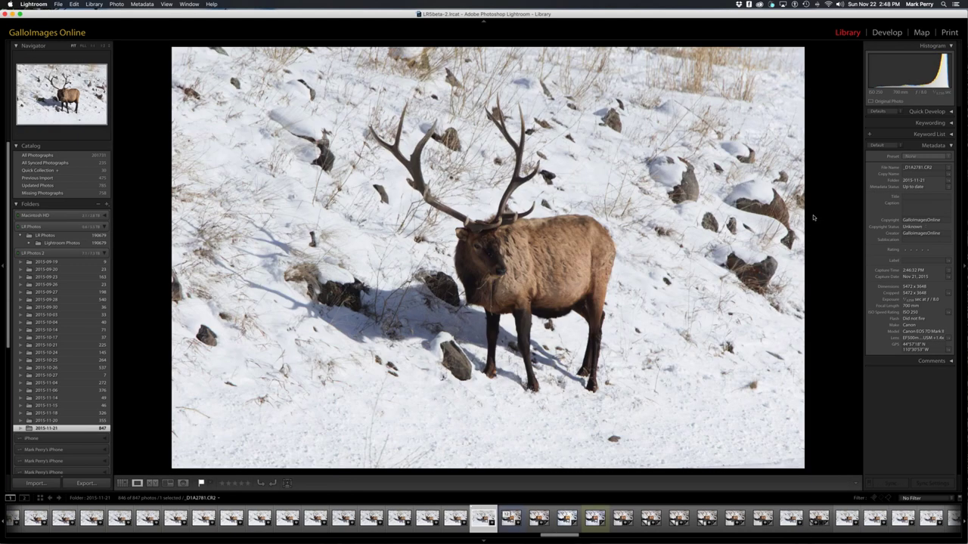
key("Right")
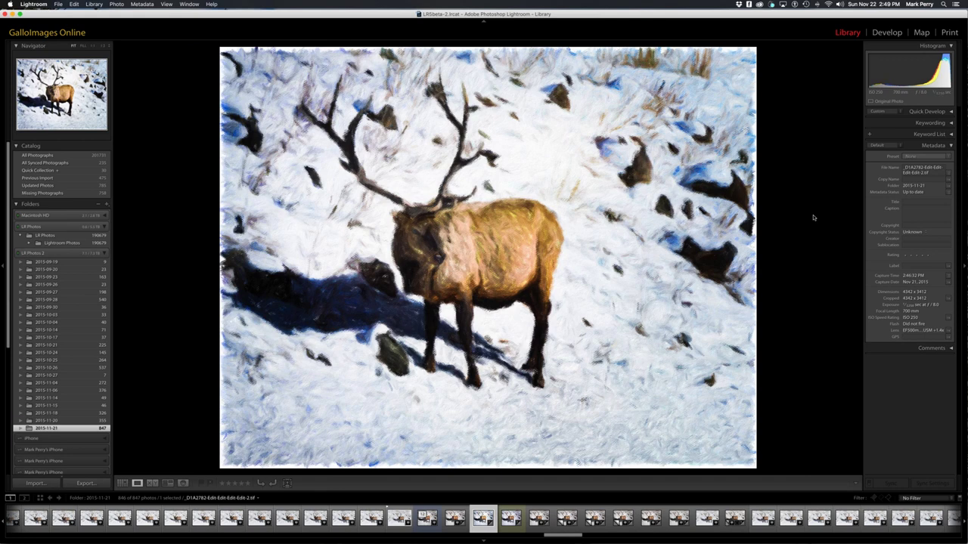
key("Right")
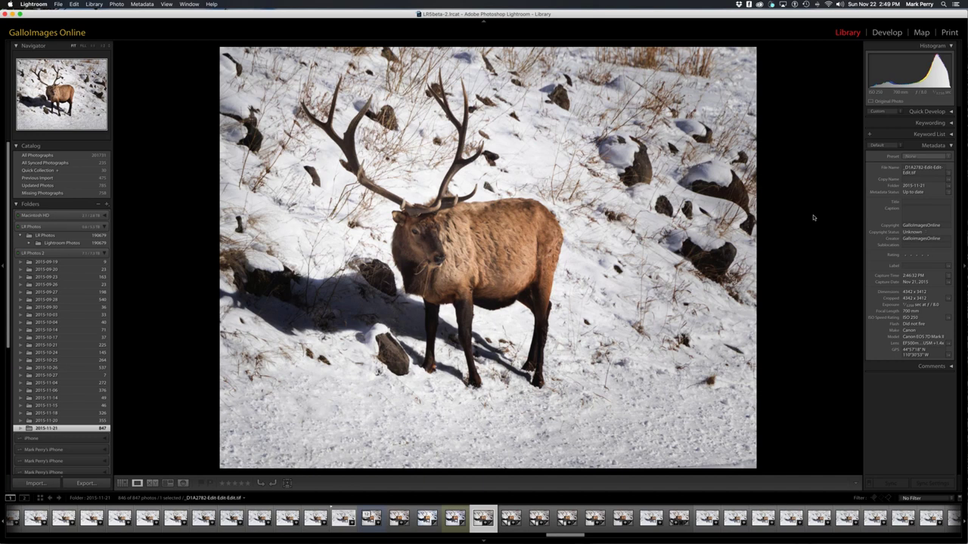
key("g")
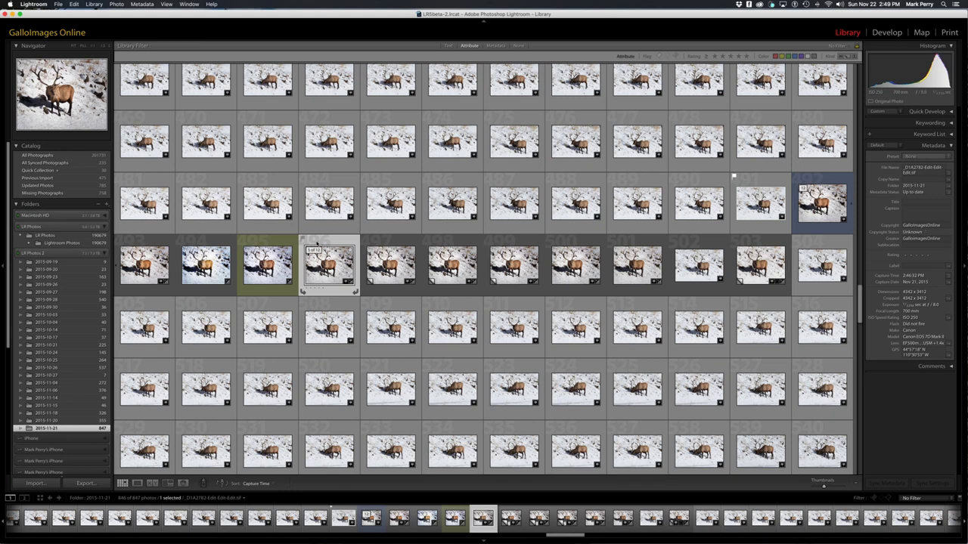
left_click(822, 202, "super")
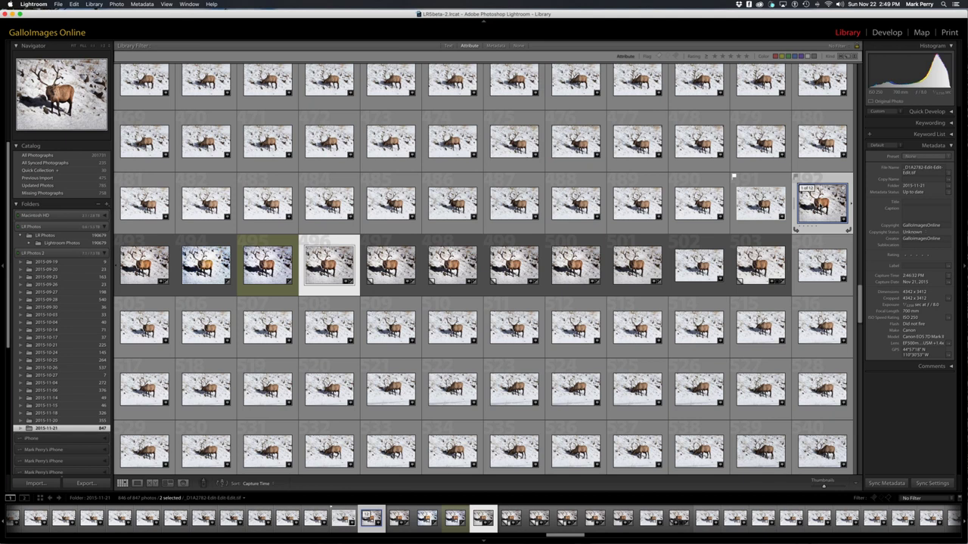
key("c")
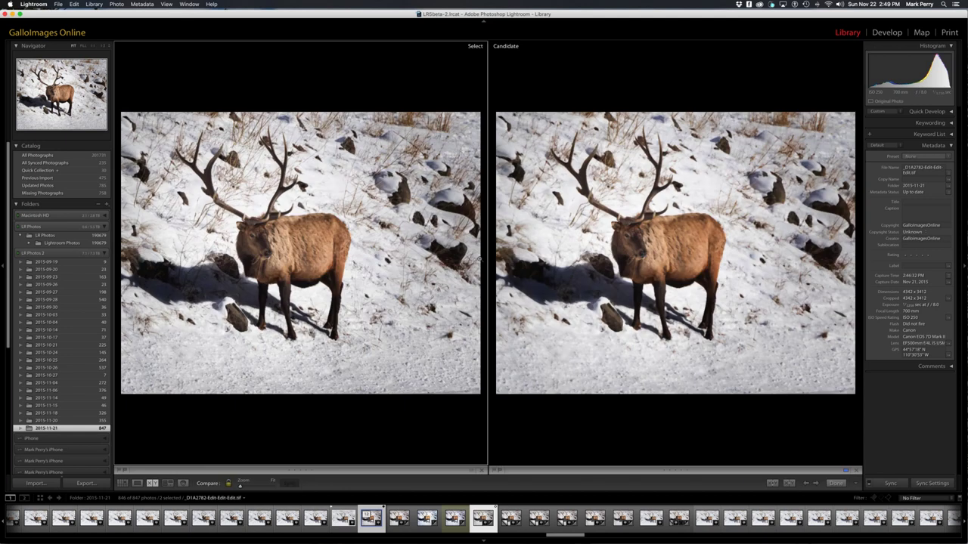
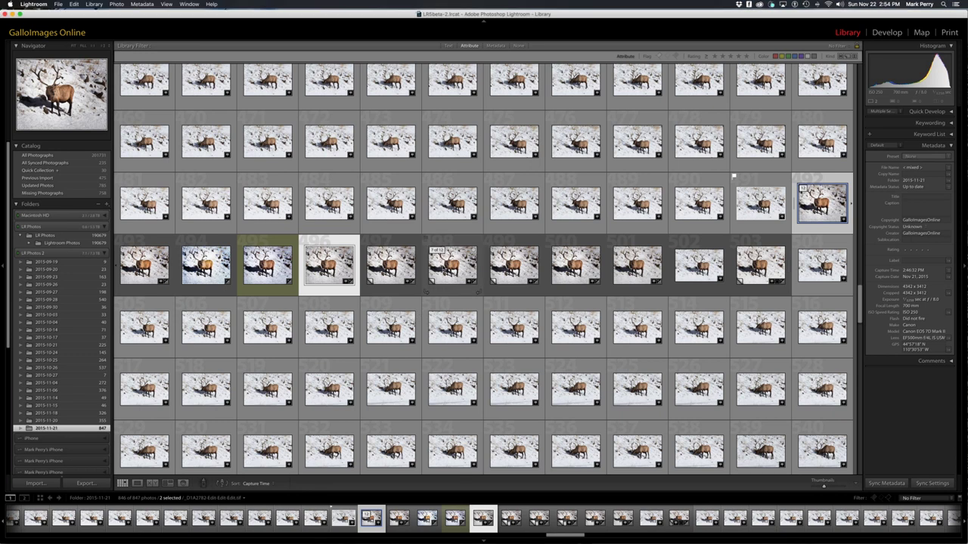
Step: Step through the 2015-11-18 and 2015-11-14 folders to reach the 2015-11-06 coyote folder
scroll(426, 290, "down", 2)
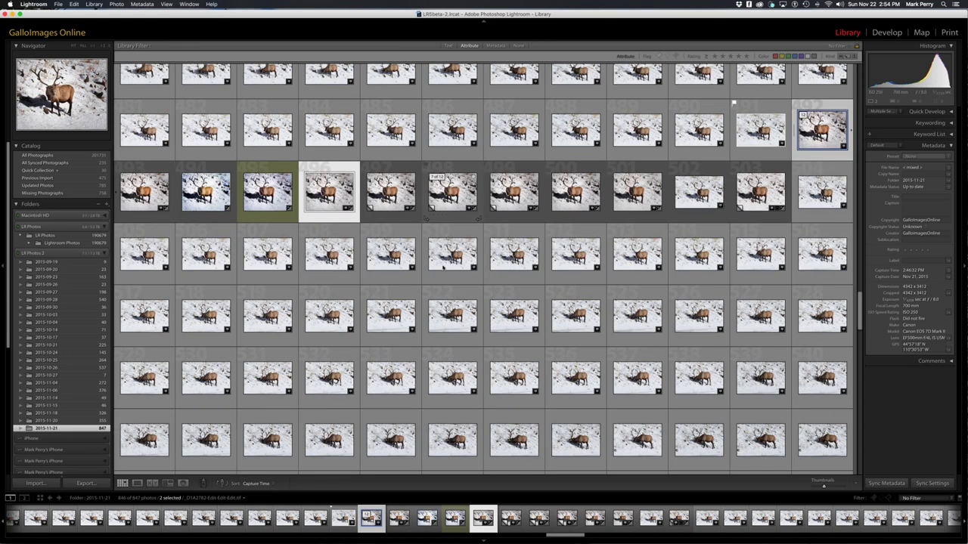
left_click(83, 413)
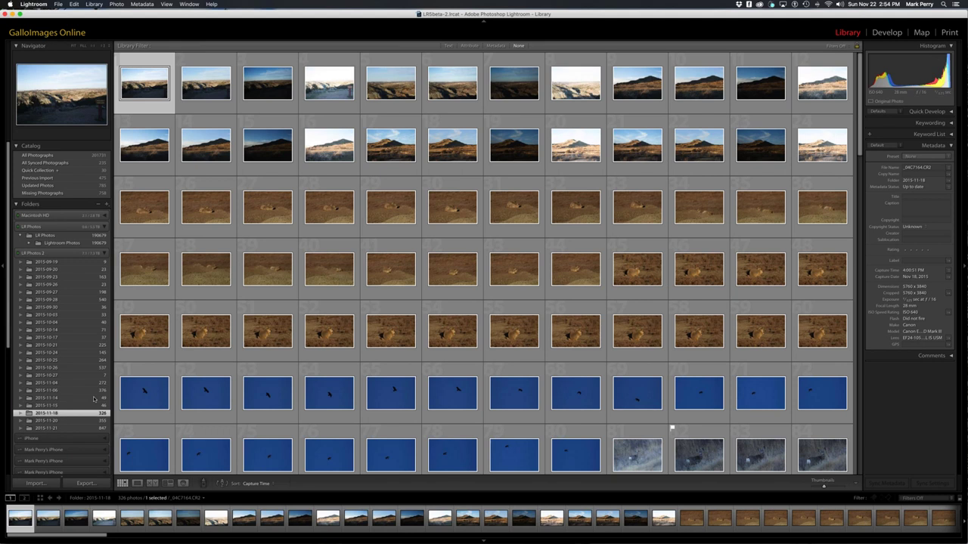
left_click(83, 397)
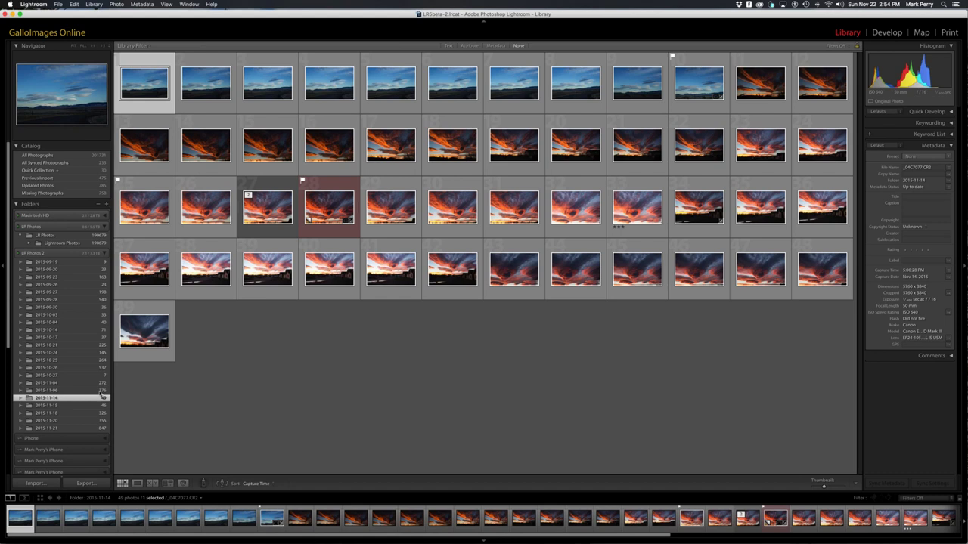
left_click(101, 391)
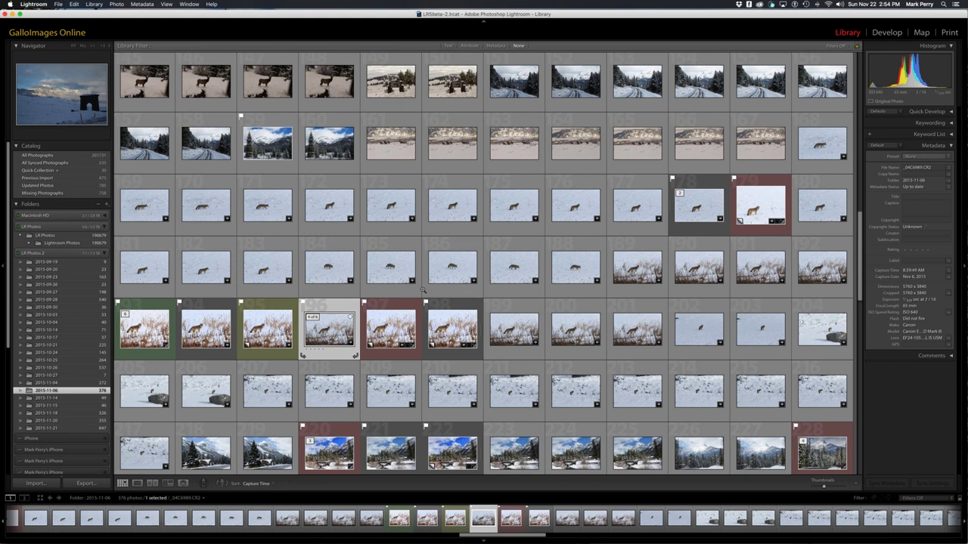
Step: Show the coyote-in-reeds photo full-size, check its photo actions menu, then return to Grid
key("e")
right_click(427, 219)
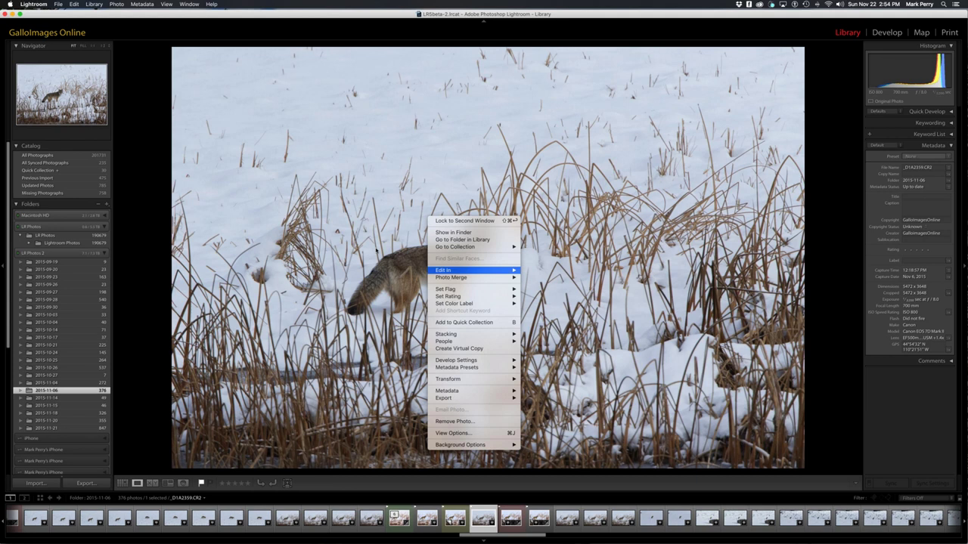
key("Escape")
key("g")
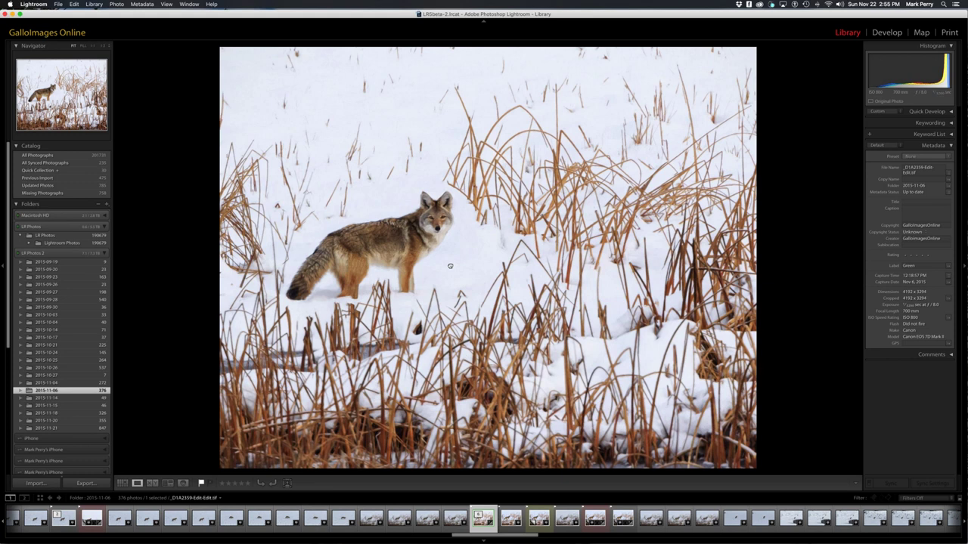
key("g")
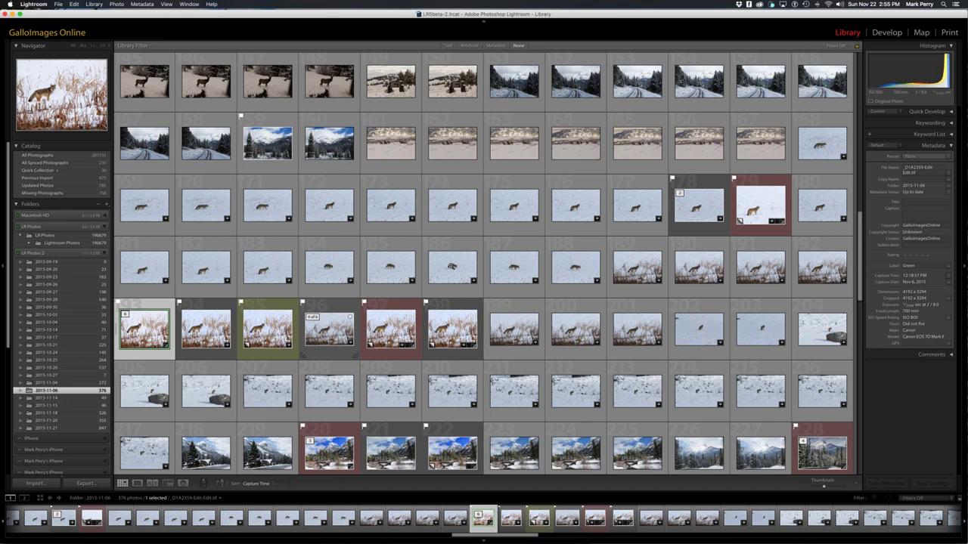
key("e")
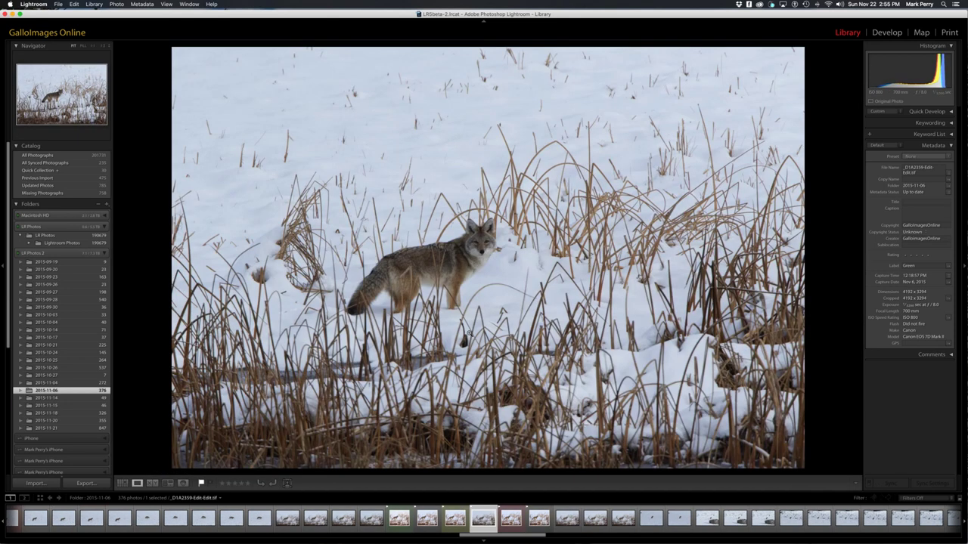
key("Right")
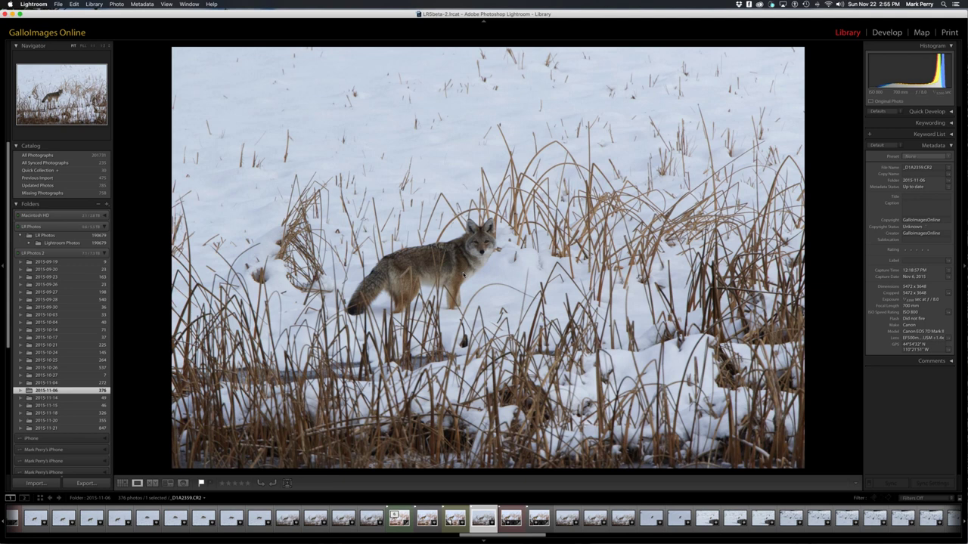
key("Right")
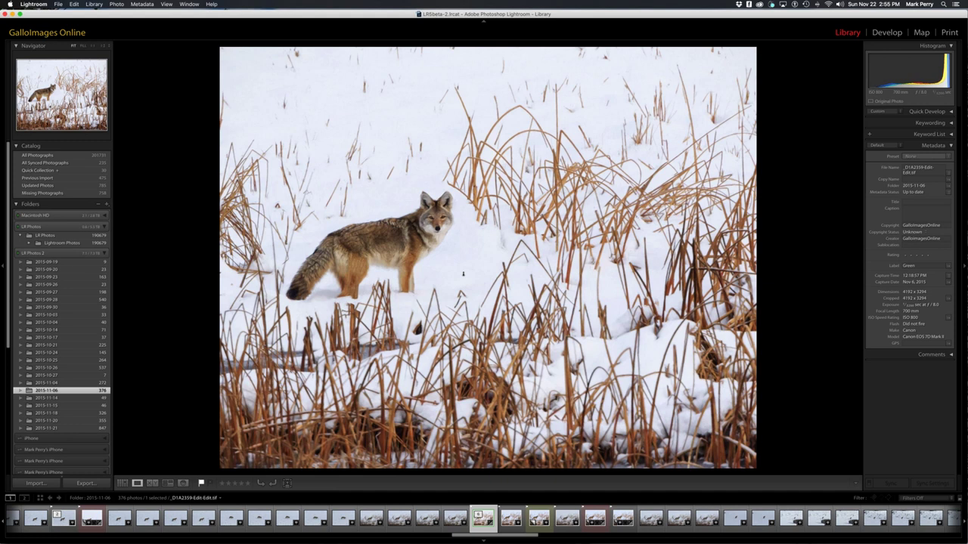
Step: In Develop, nudge the edited coyote TIF's Temp slider cooler, inspect at 1:1, then return to Grid
key("d")
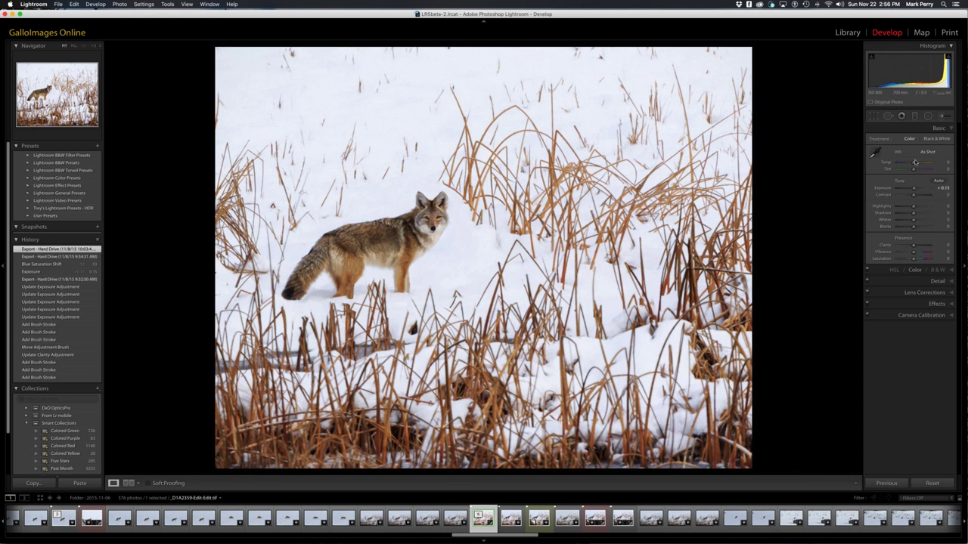
left_click_drag(914, 161, 912, 163)
left_click(495, 241)
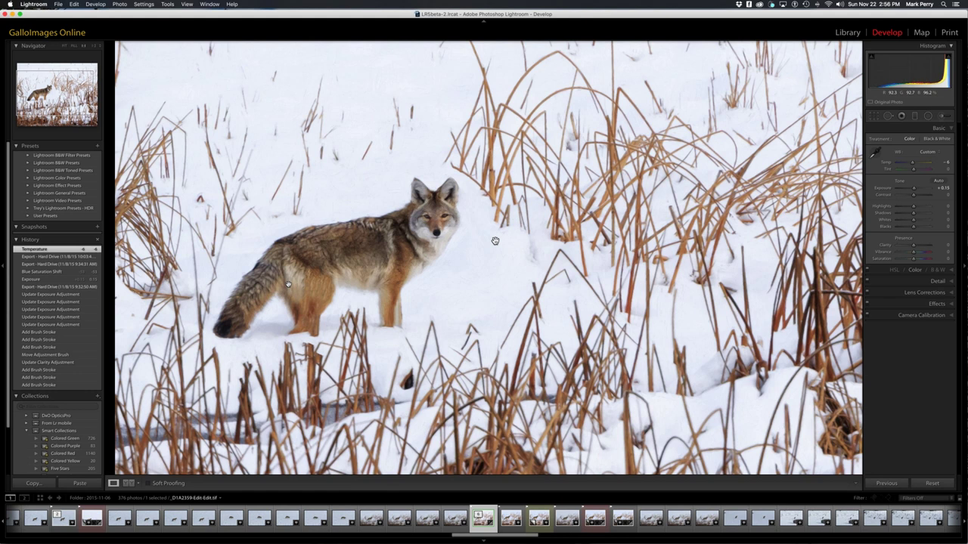
left_click(495, 241)
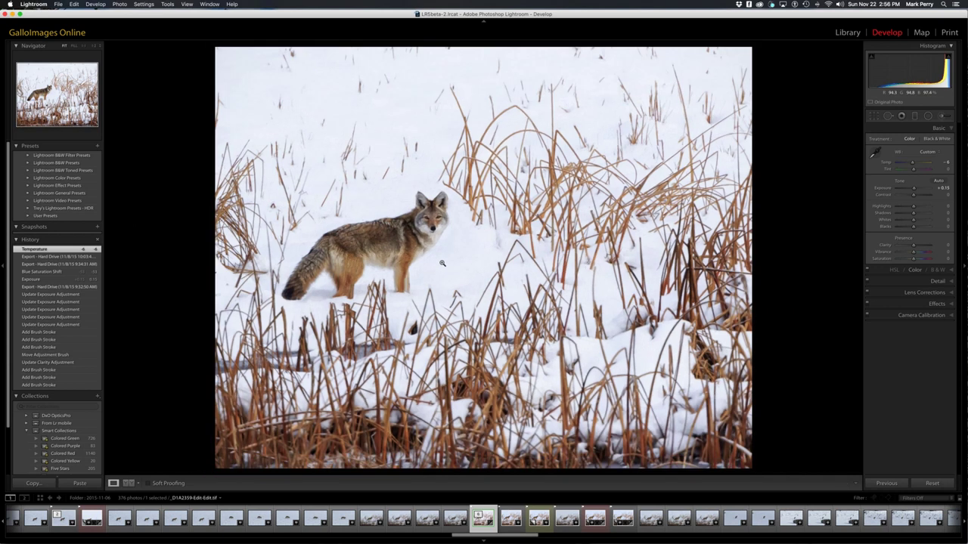
key("g")
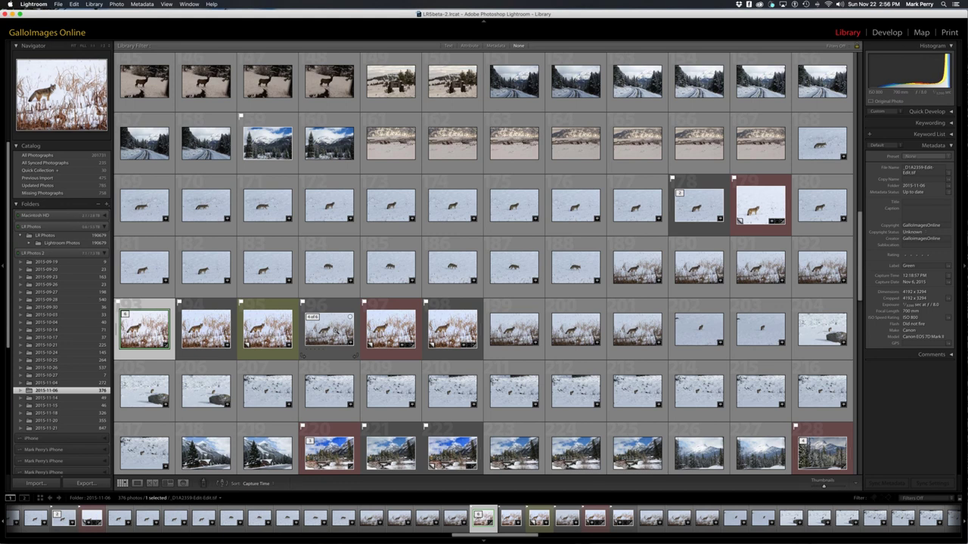
Step: Make a virtual copy of _D1A2359.CR2, raise its Exposure to +0.18, and send it to Photoshop CC
double_click(327, 330)
right_click(443, 204)
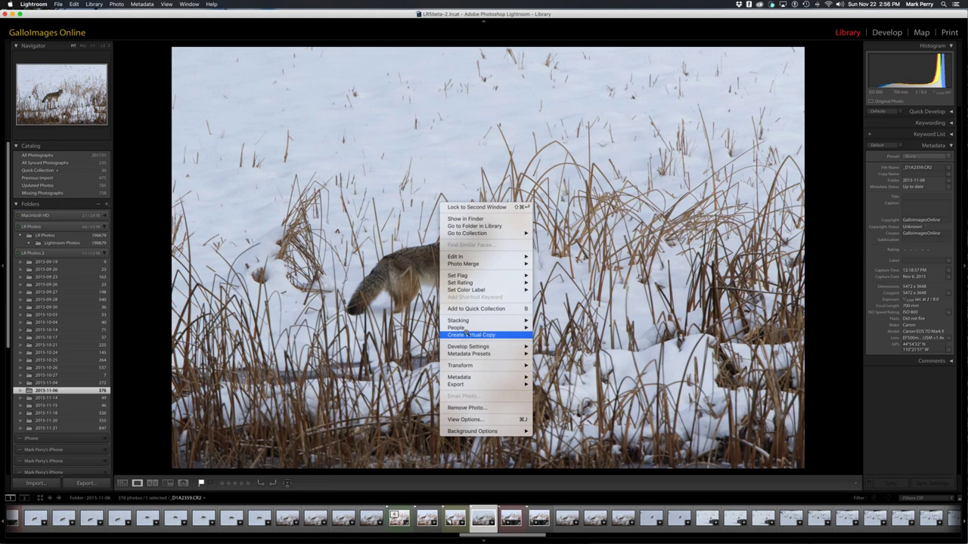
left_click(466, 334)
key("d")
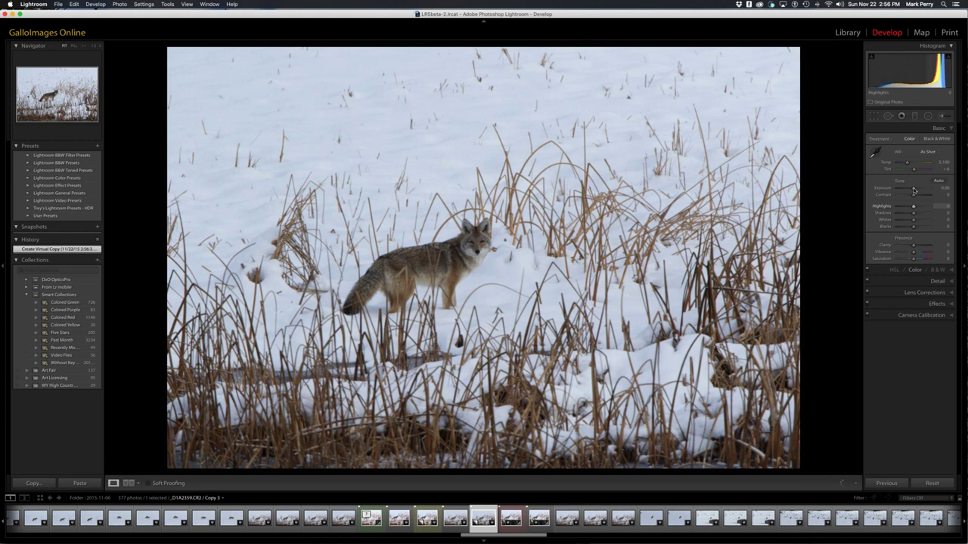
left_click_drag(913, 189, 915, 189)
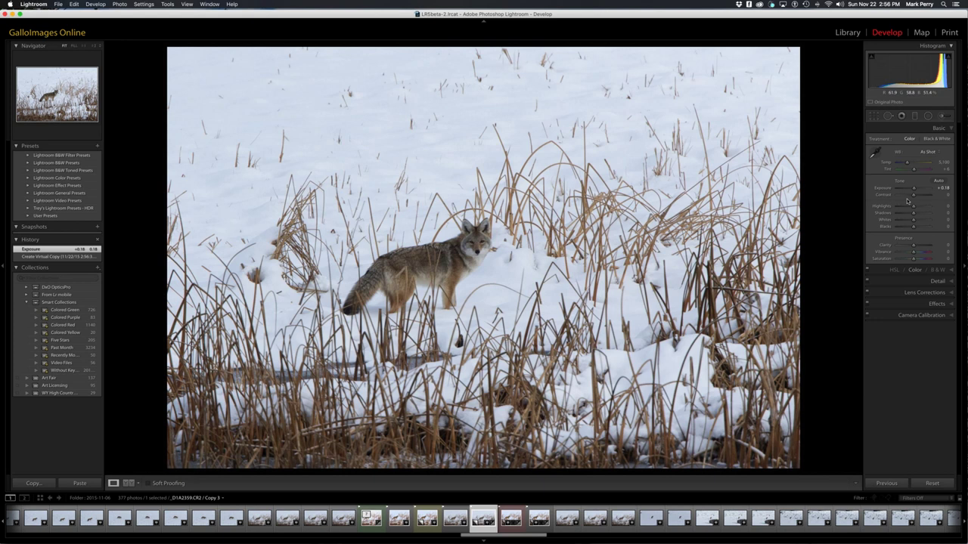
right_click(470, 216)
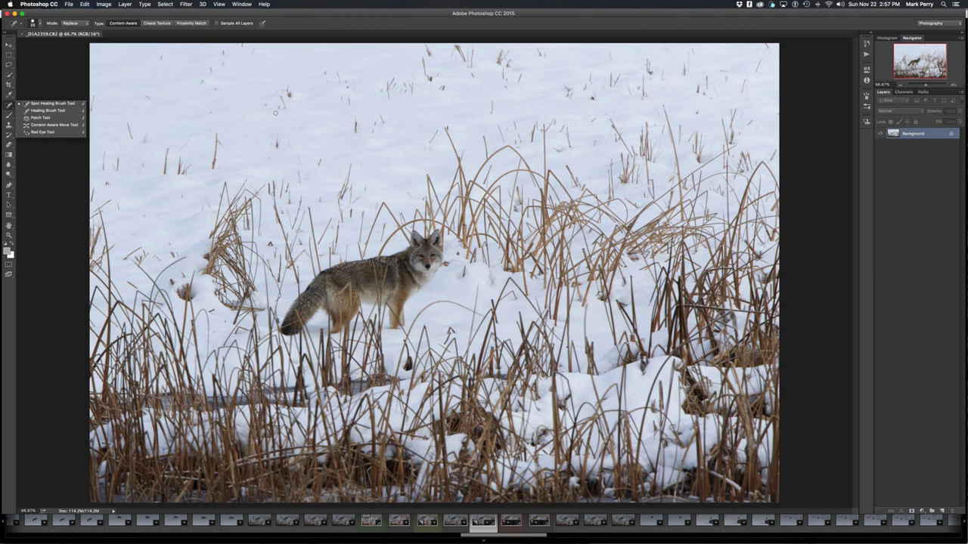
Step: Select the Spot Healing Brush in Content-Aware mode for retouching the coyote raw
left_click(276, 112)
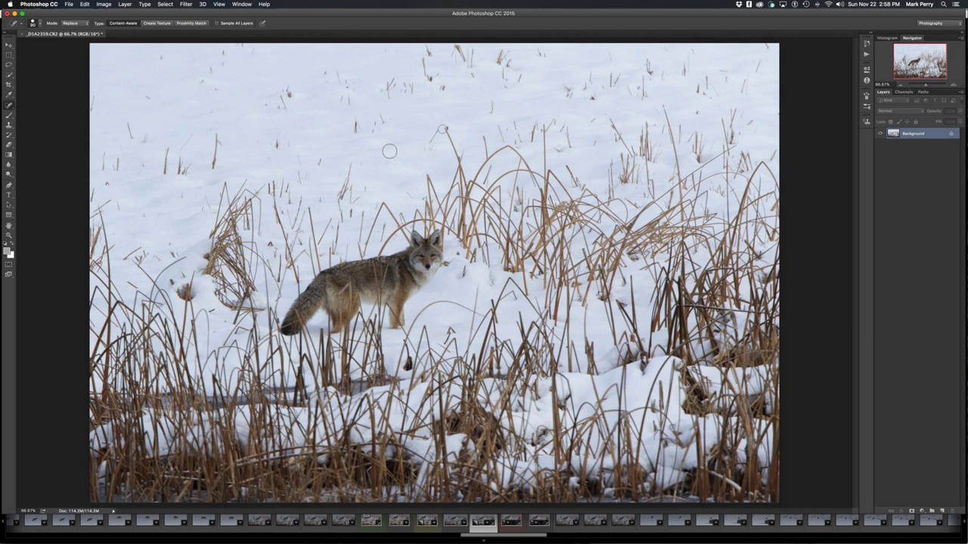
Step: Heal the reed stems over the coyote's body and shoulder, undoing one bad stroke via Edit > Undo
left_click_drag(381, 266, 382, 306)
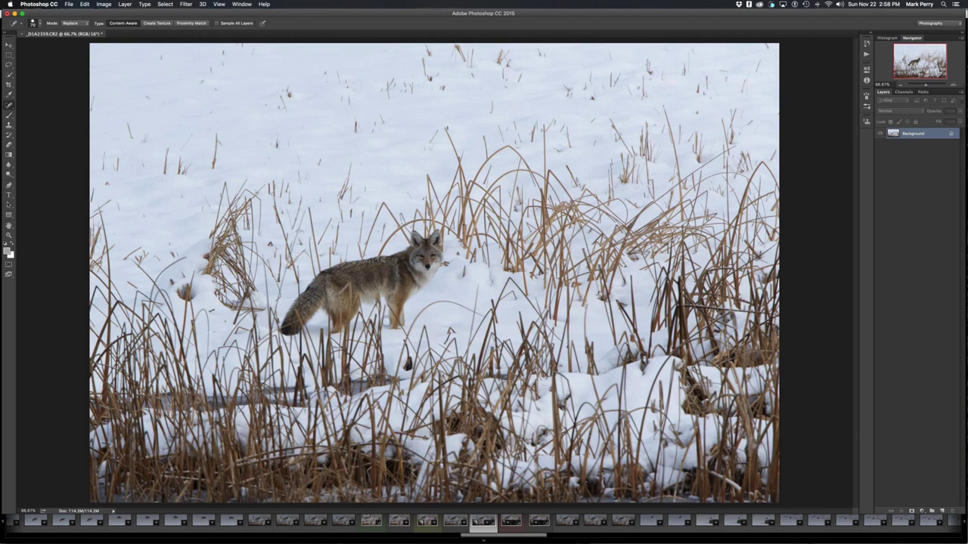
left_click(85, 5)
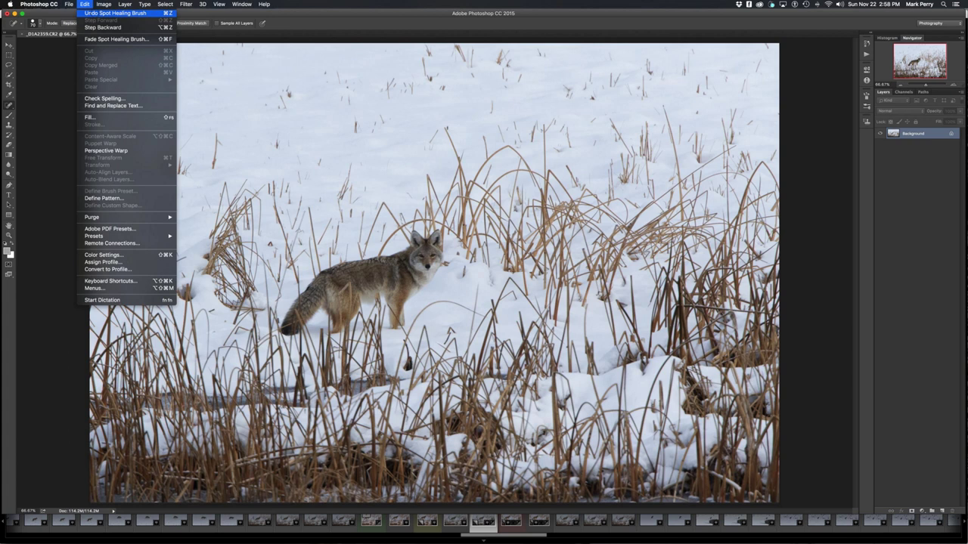
left_click(115, 13)
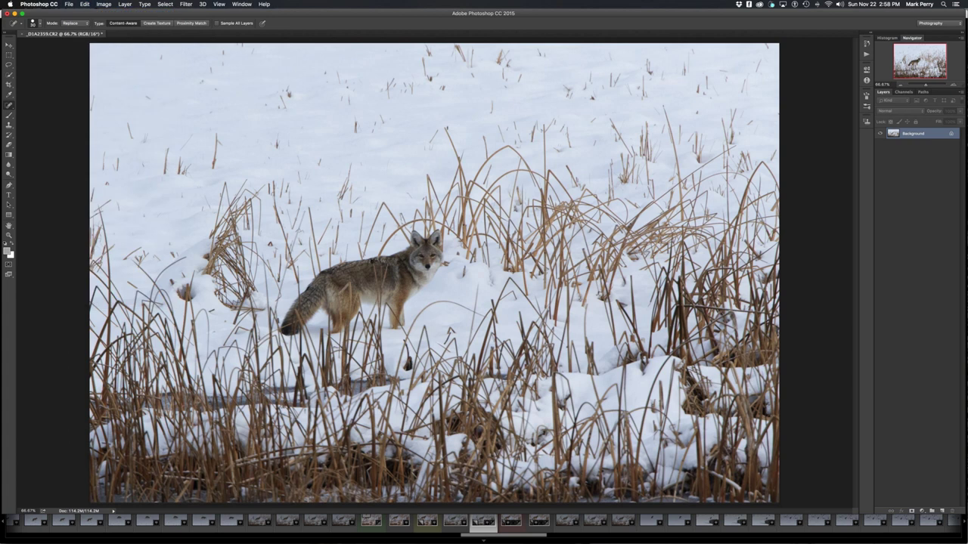
left_click_drag(374, 264, 374, 280)
left_click_drag(379, 264, 380, 290)
Step: Heal the stems and marks across the coyote's chest, legs, underside, hind leg and back
left_click_drag(379, 309, 380, 316)
left_click(381, 308)
left_click_drag(380, 303, 380, 309)
left_click_drag(378, 297, 369, 320)
mouse_move(384, 304)
left_mouse_down()
mouse_move(385, 327)
mouse_move(396, 318)
mouse_move(408, 334)
left_mouse_up()
left_click(346, 288)
mouse_move(386, 243)
left_mouse_down()
mouse_move(380, 254)
mouse_move(472, 257)
left_mouse_up()
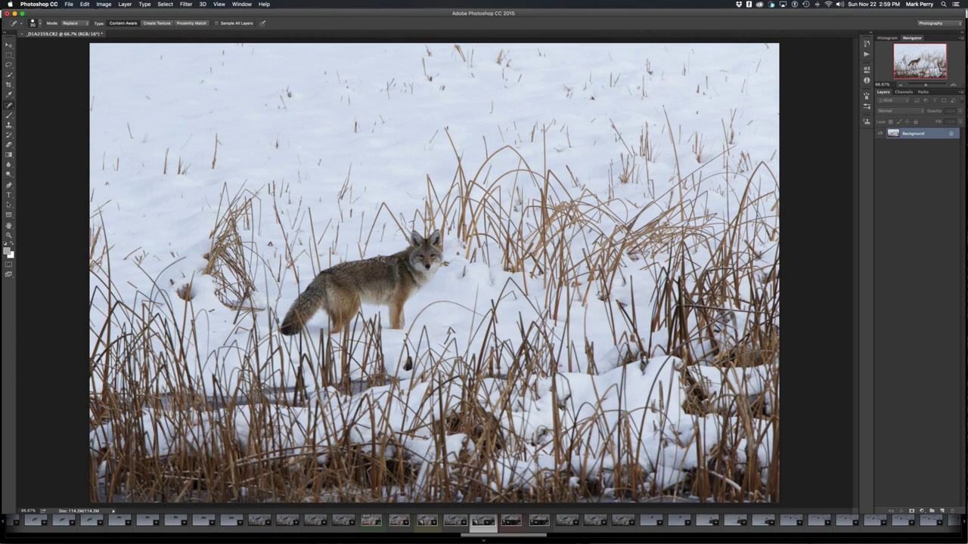
Step: Undo the ear fix, heal the grass stalk above the back, and undo a trial fix above the head
key("ctrl+z")
key("ctrl+z")
key("ctrl+z")
key("ctrl+z")
key("ctrl+z")
left_click_drag(361, 257, 356, 242)
left_click_drag(357, 241, 382, 202)
left_click_drag(416, 208, 425, 234)
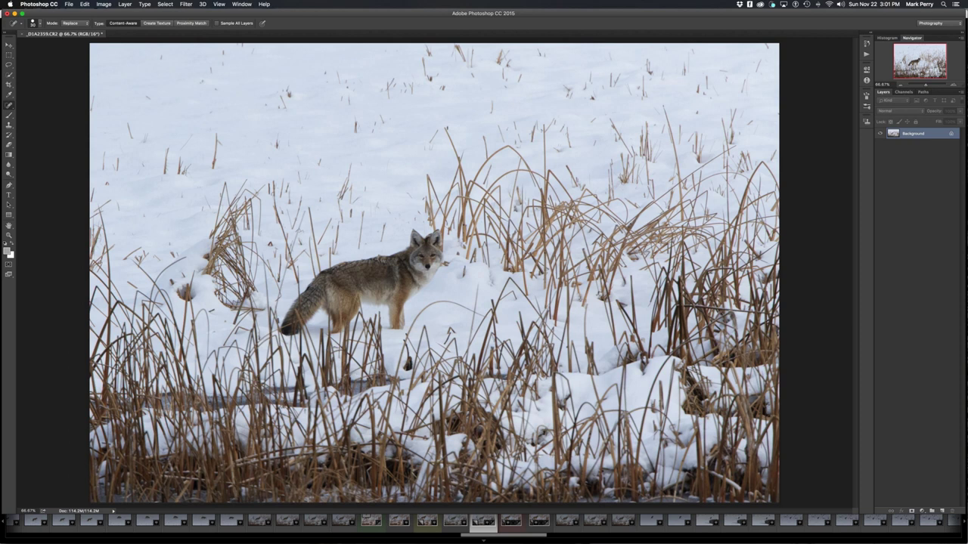
key("ctrl+z")
key("ctrl+z")
key("ctrl+z")
key("ctrl+z")
key("s")
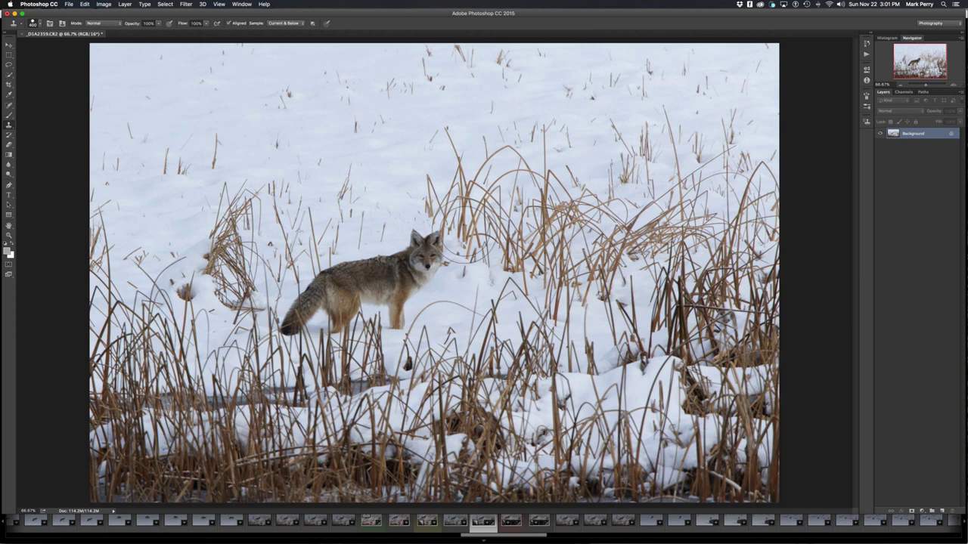
key("bracketleft")
key("bracketleft")
key("bracketleft")
key("bracketleft")
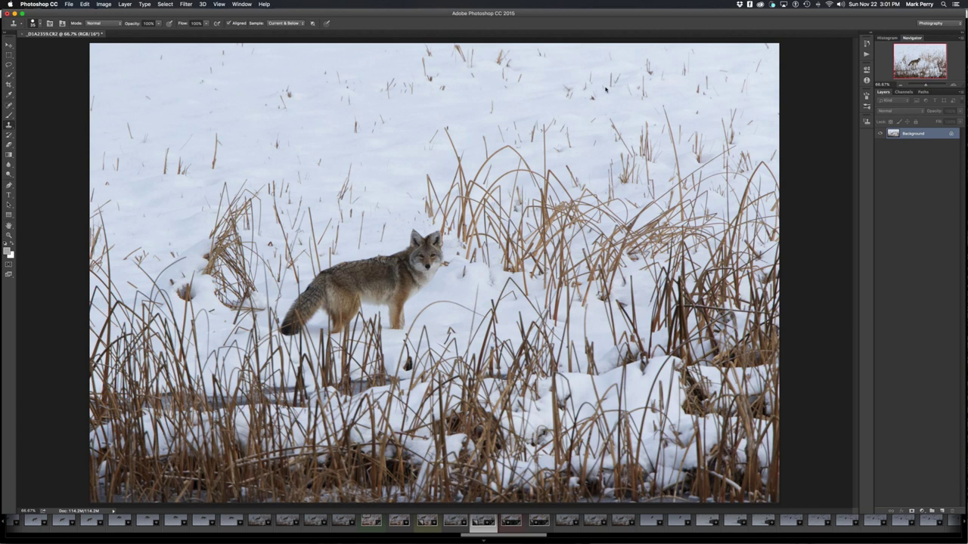
key("j")
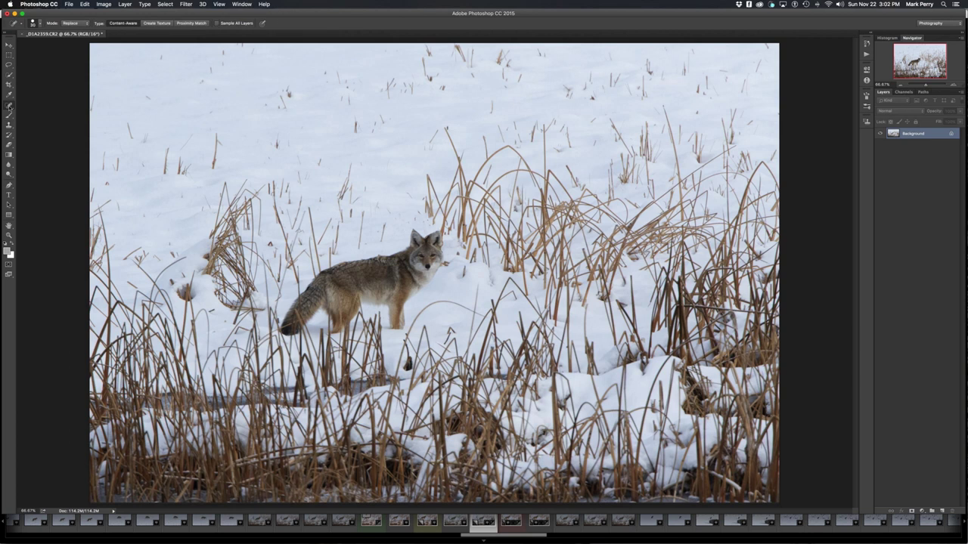
Step: Keep the Spot Healing Brush, trying Proximity Match before returning the type to Content-Aware
left_click(9, 106)
right_click(9, 107)
left_click(50, 103)
left_click(195, 23)
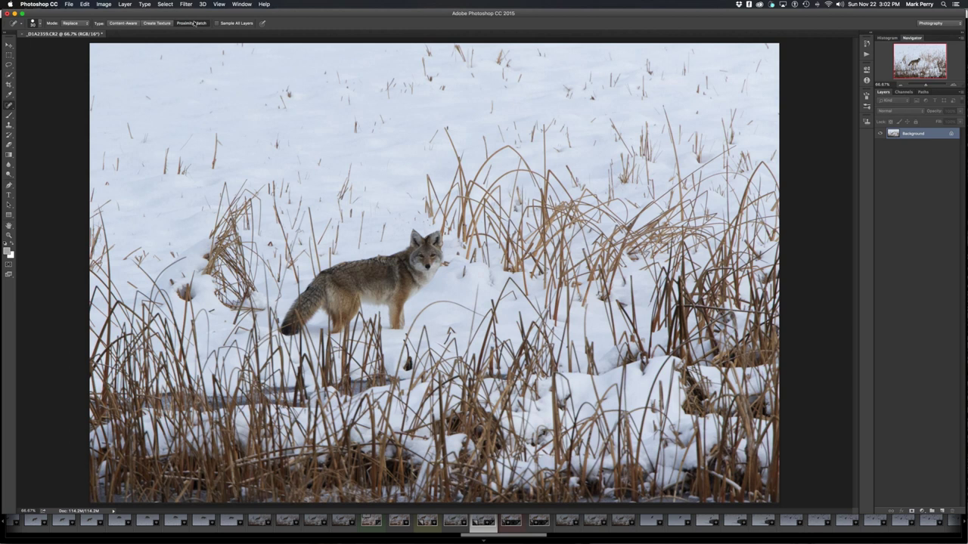
left_click(123, 24)
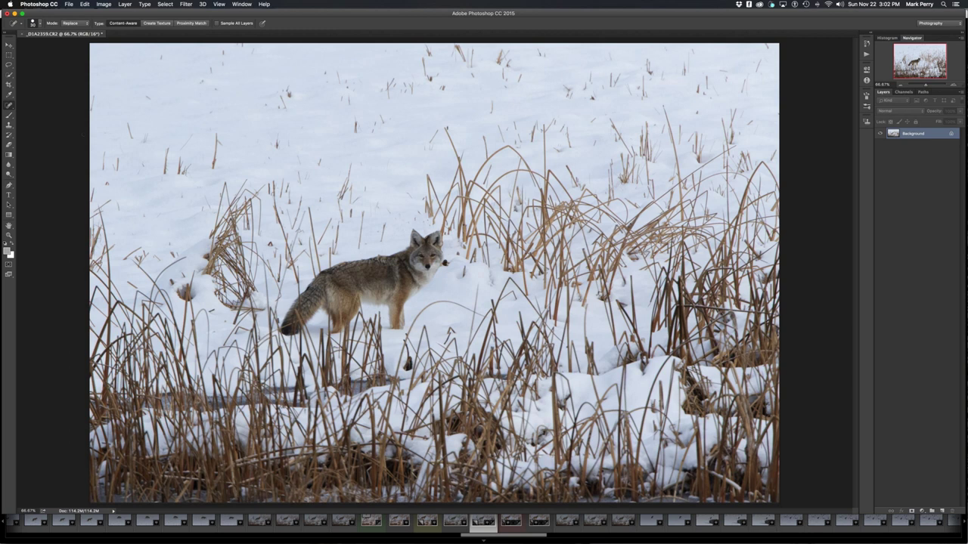
Step: Heal the dark specks right of the coyote's head and beside its ear
left_click(445, 263)
left_click_drag(446, 243, 446, 228)
left_click(444, 245)
Step: Quit Photoshop CC from its application menu, returning to the Lightroom Library
left_click(39, 4)
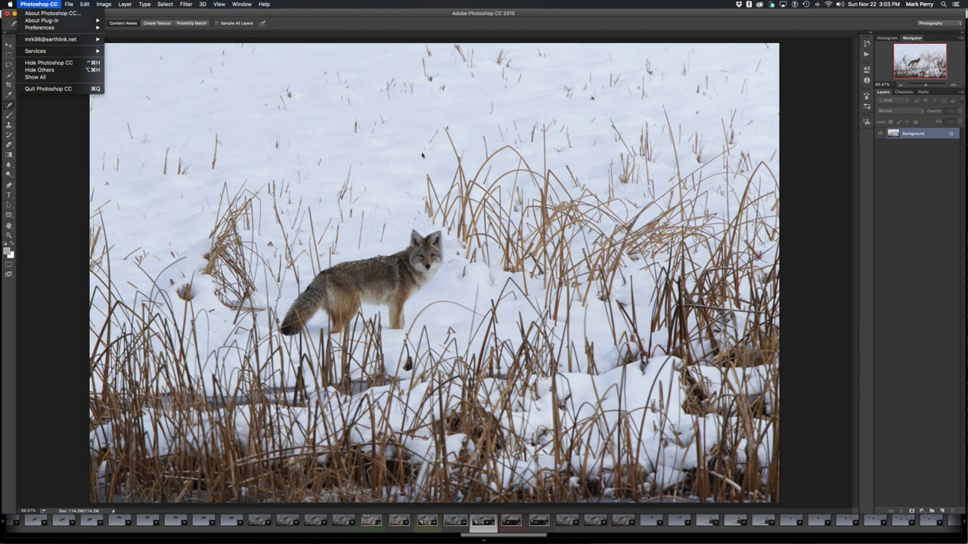
left_click(460, 178)
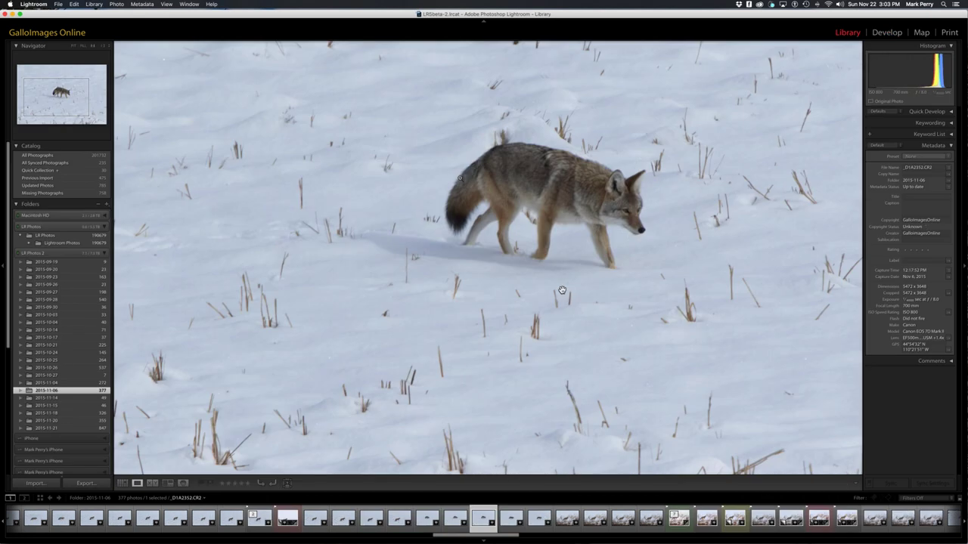
Step: Fit the coyote photo, then open the edited coyote-in-reeds TIF large and check it in Develop
left_click(562, 290)
key("g")
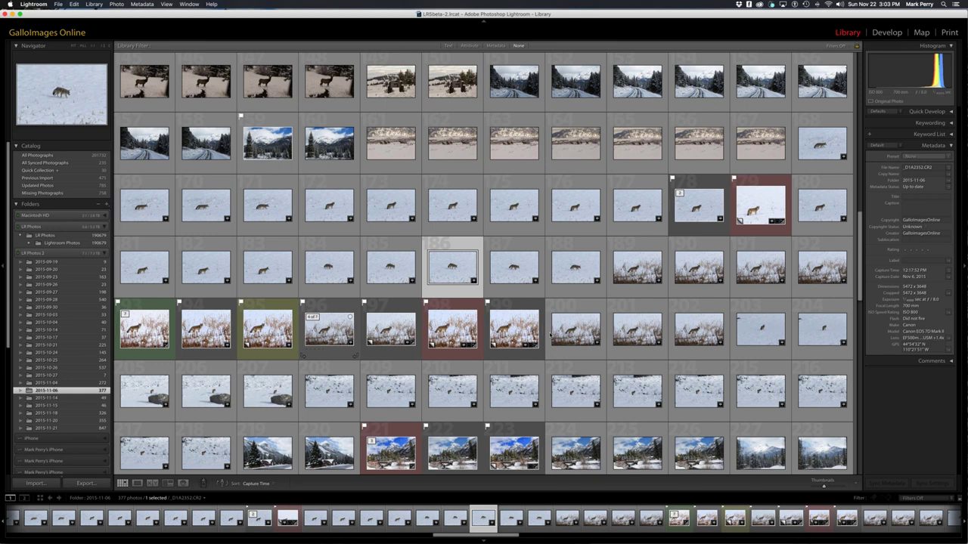
double_click(530, 326)
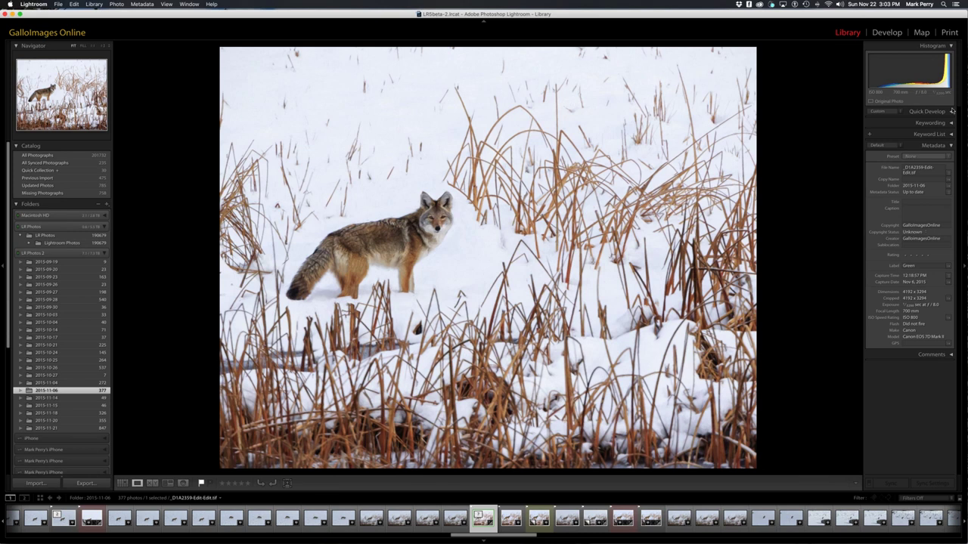
key("d")
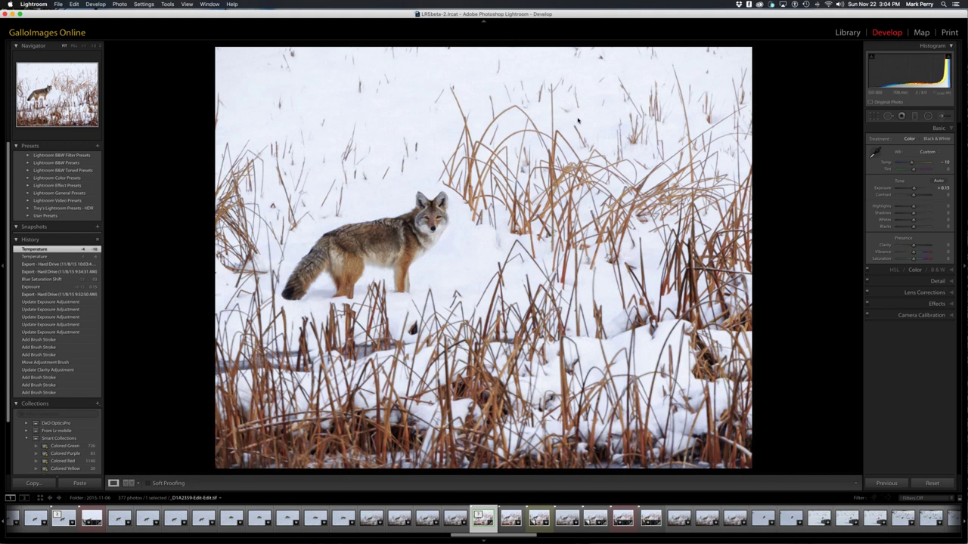
key("e")
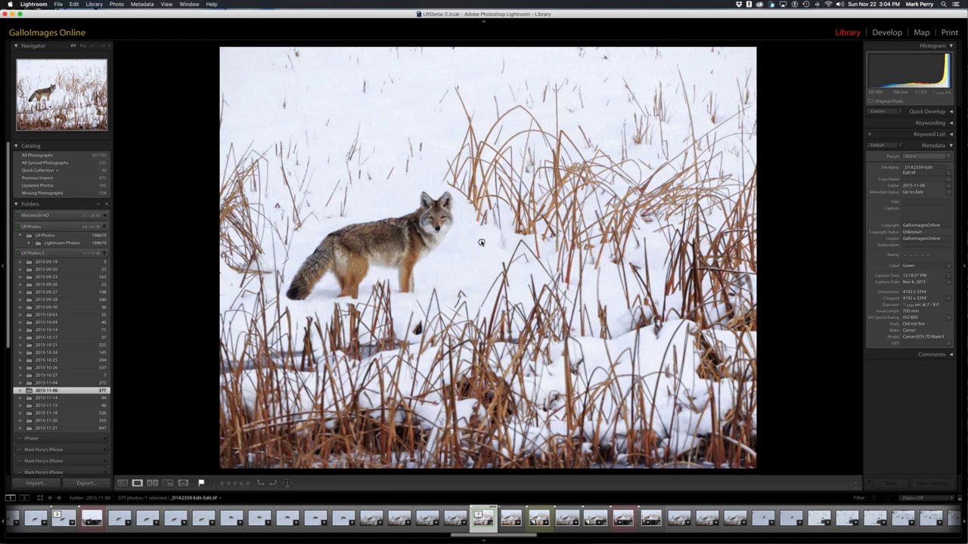
Step: View another coyote photo full-size, then show the Grizzly Lodge photo _04C7029-Edit.tif in Loupe
key("g")
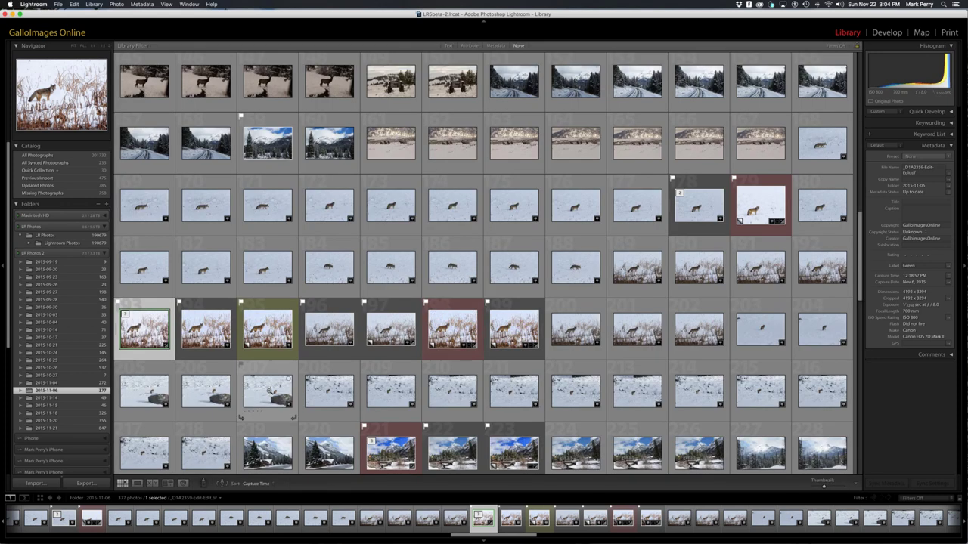
double_click(269, 391)
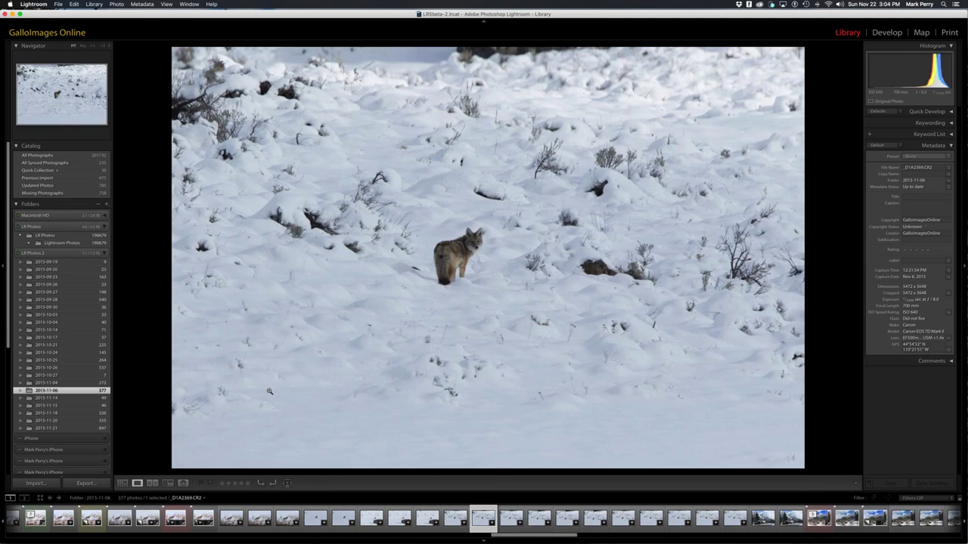
key("g")
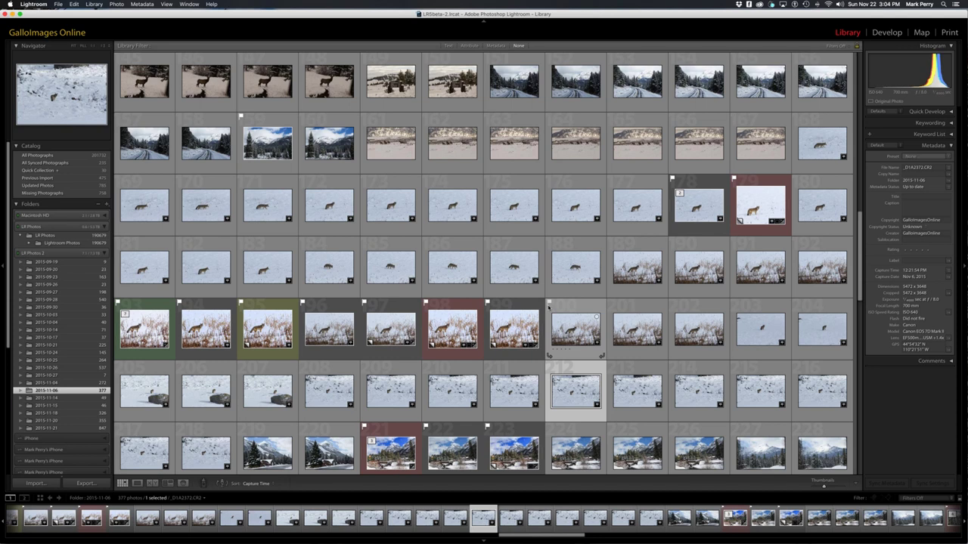
scroll(548, 307, "down", 2)
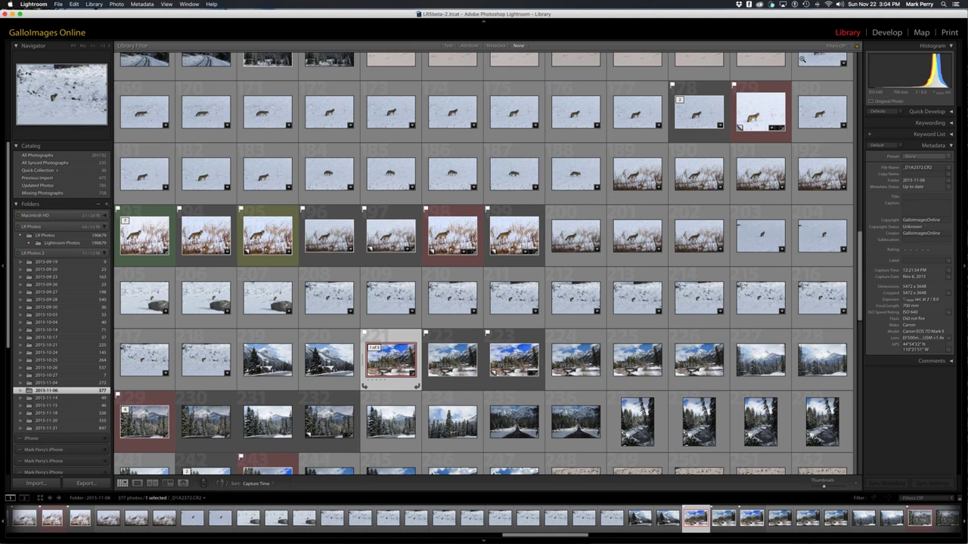
key("e")
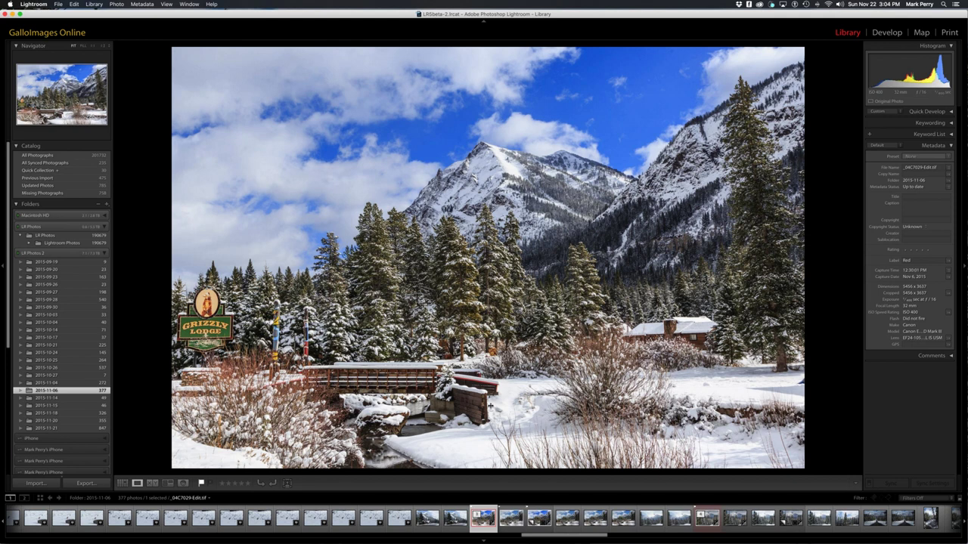
key("d")
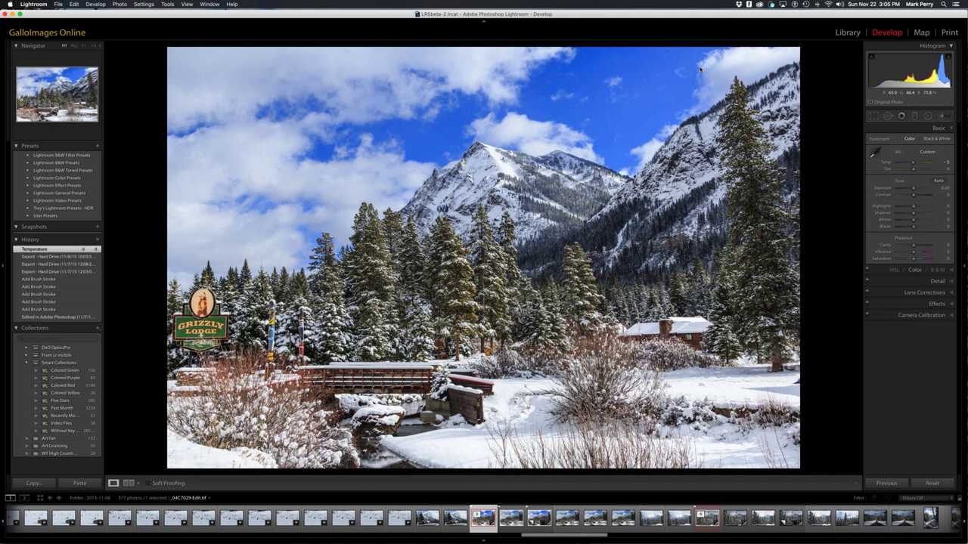
key("e")
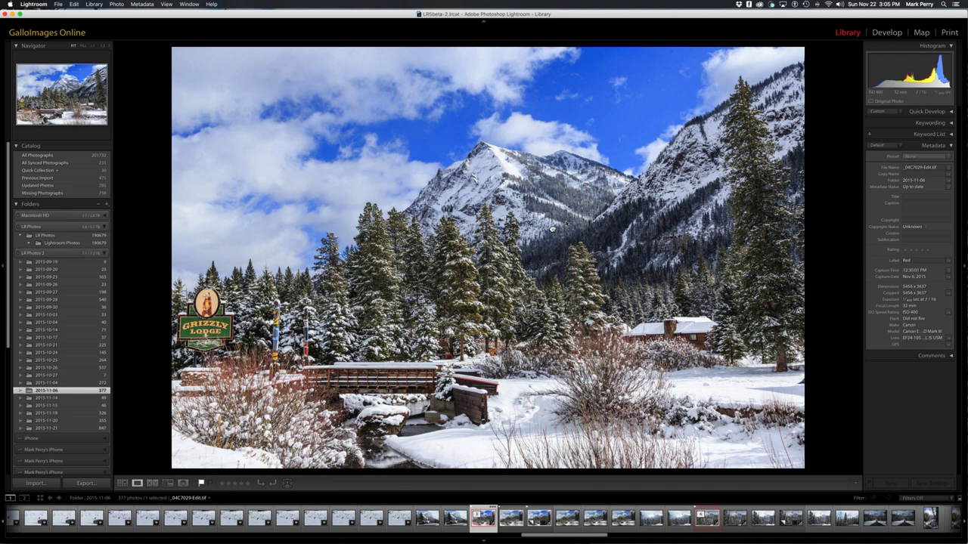
Step: Step back through the filmstrip to coyote raw _D1A2360.CR2 standing in snowy reeds
key("Left")
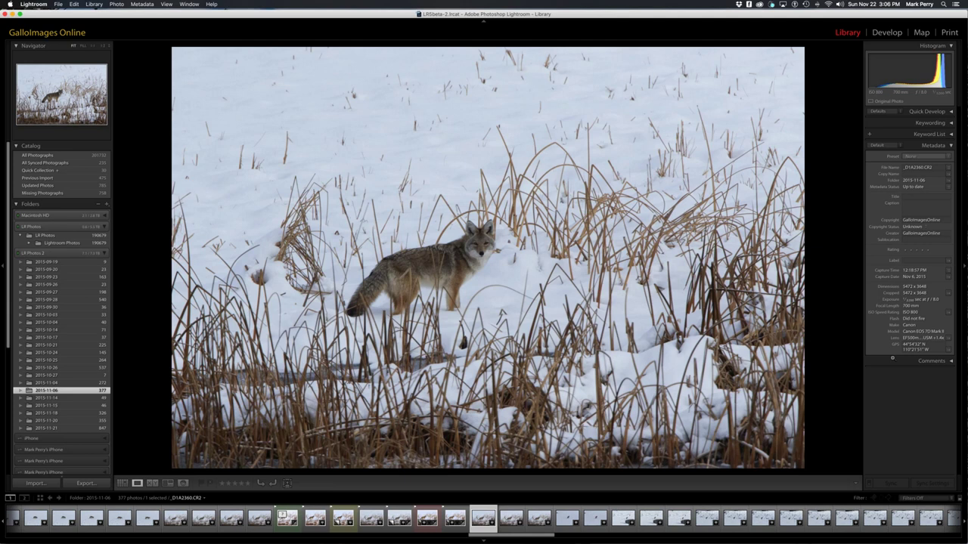
Step: Review the edited coyote photo, then show the red barn edit _04C7052-Edit.tif large
key("Left")
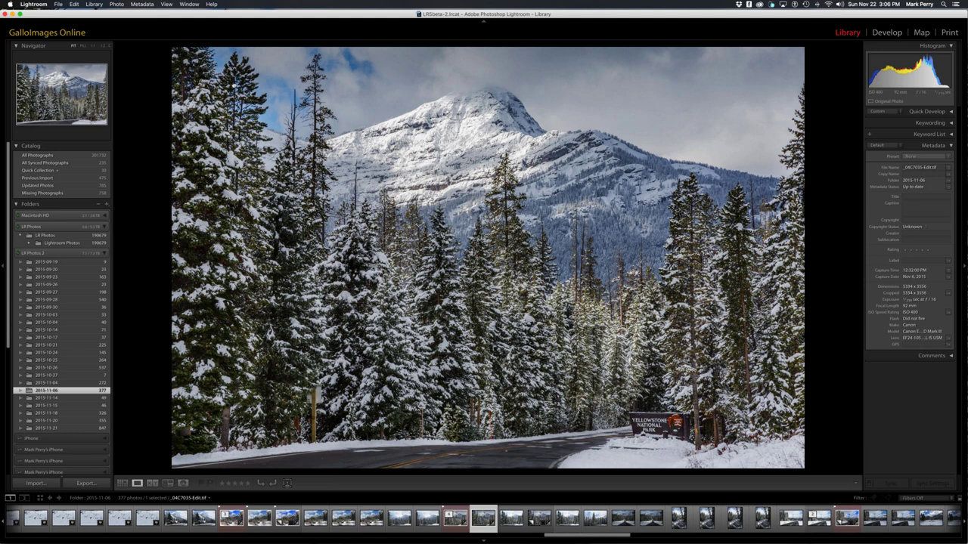
key("g")
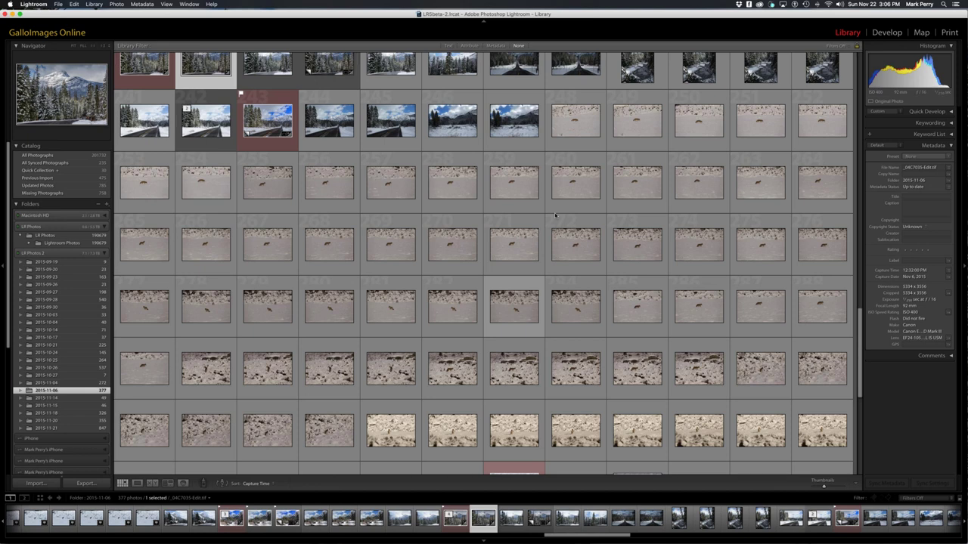
double_click(486, 303)
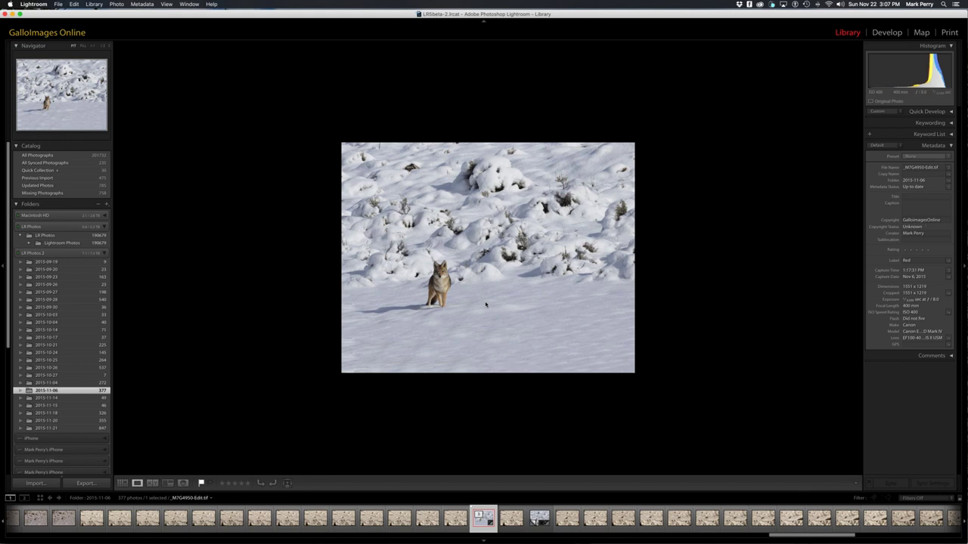
key("g")
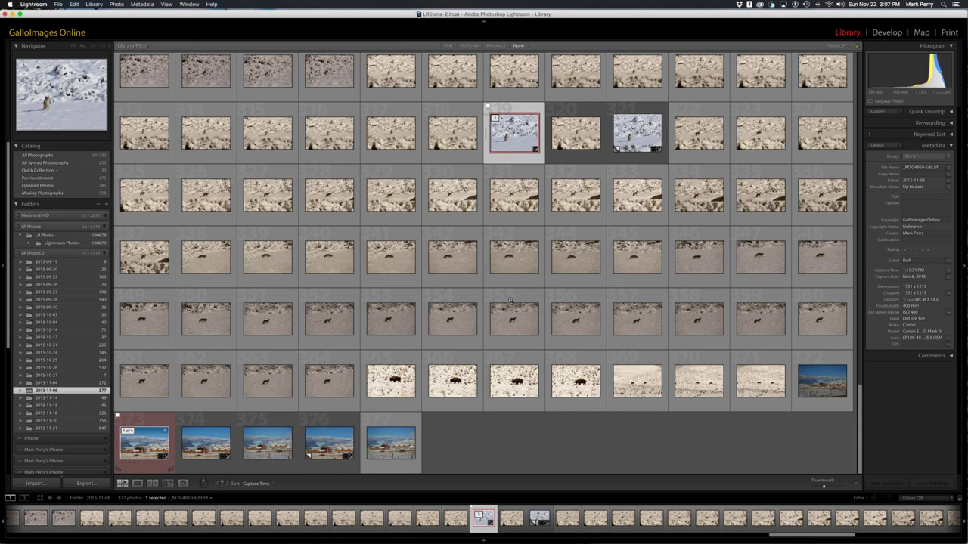
double_click(143, 443)
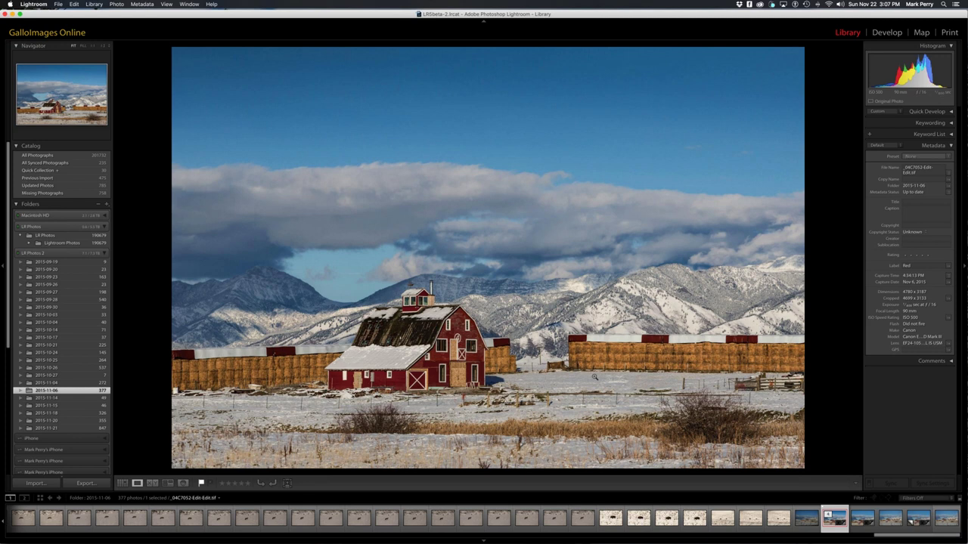
Step: Switch to Grid view showing all 377 photos of the 2015-11-06 folder
key("g")
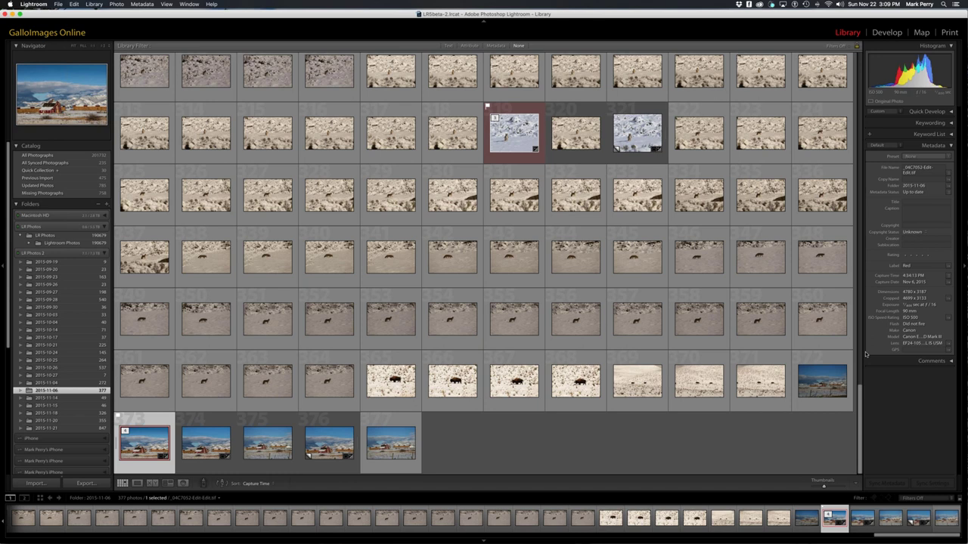
Step: Quit Lightroom from the Lightroom application menu
left_click(33, 5)
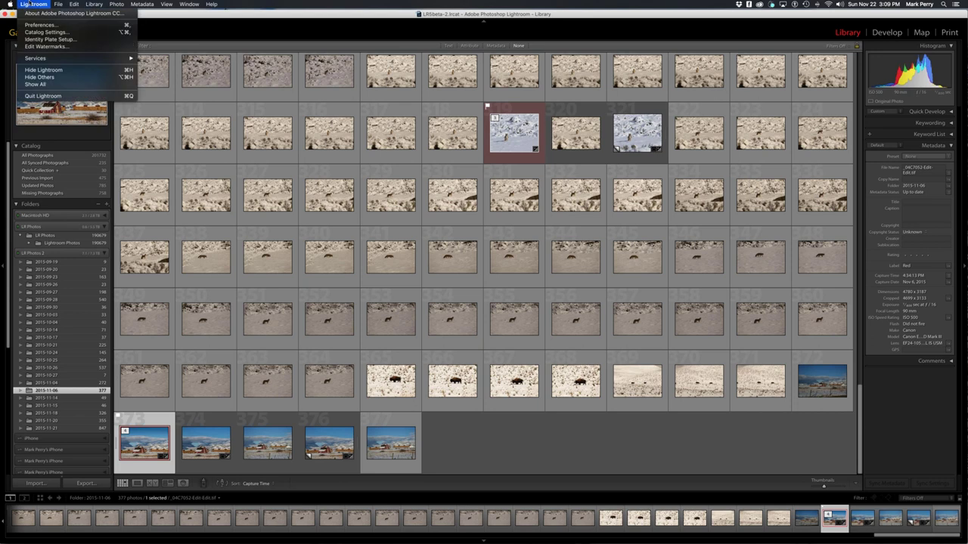
left_click(33, 5)
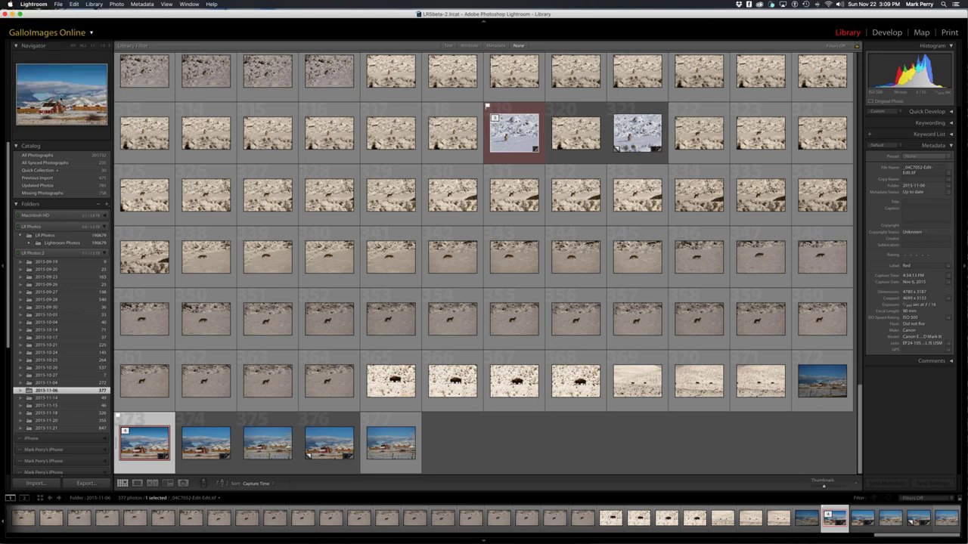
left_click(33, 5)
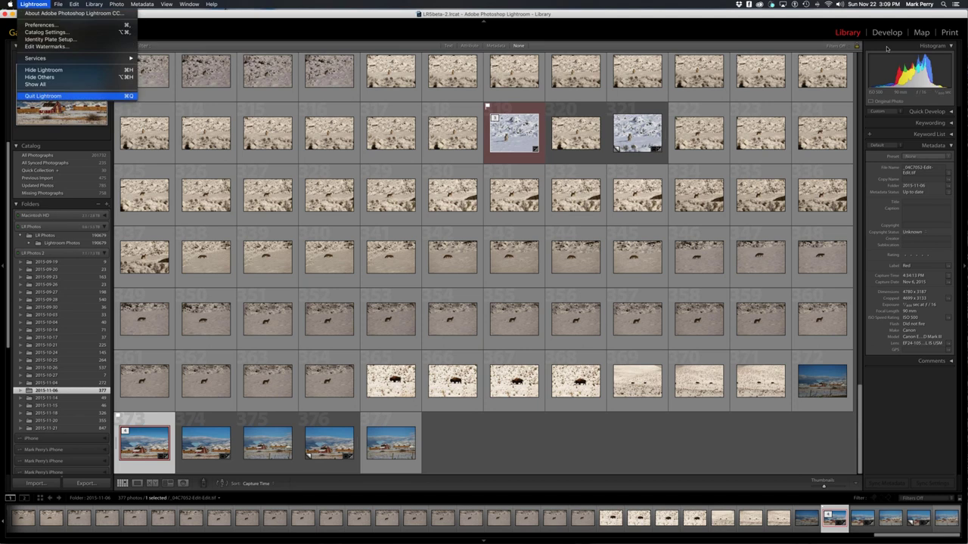
key("Return")
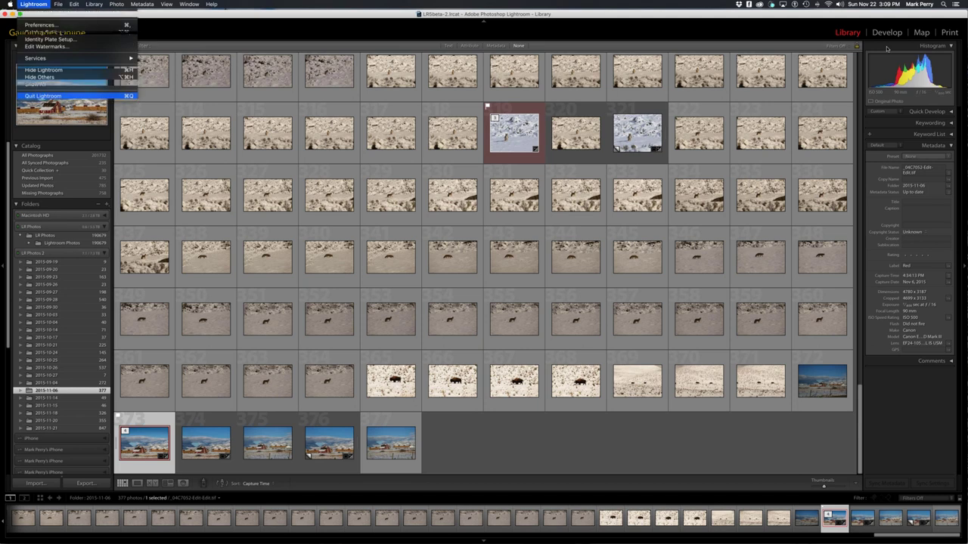